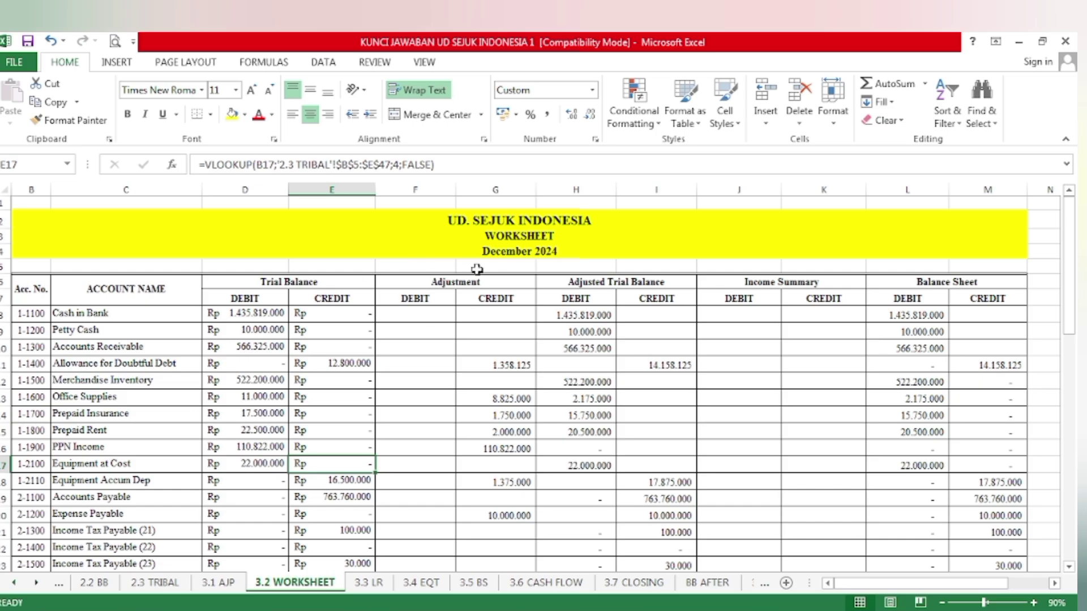
Fill the Income Summary heading and its DEBIT and CREDIT header cells with yellow.
{"action": "scroll", "coordinate": [476, 267], "scroll_direction": "down", "scroll_amount": 3}
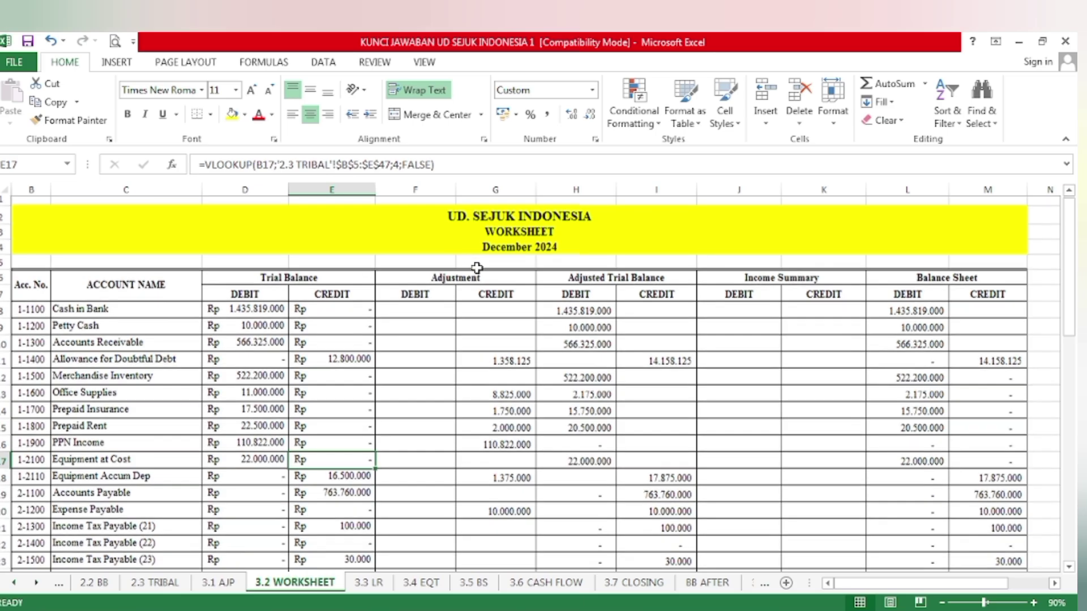
{"action": "scroll", "coordinate": [476, 267], "scroll_direction": "down", "scroll_amount": 5}
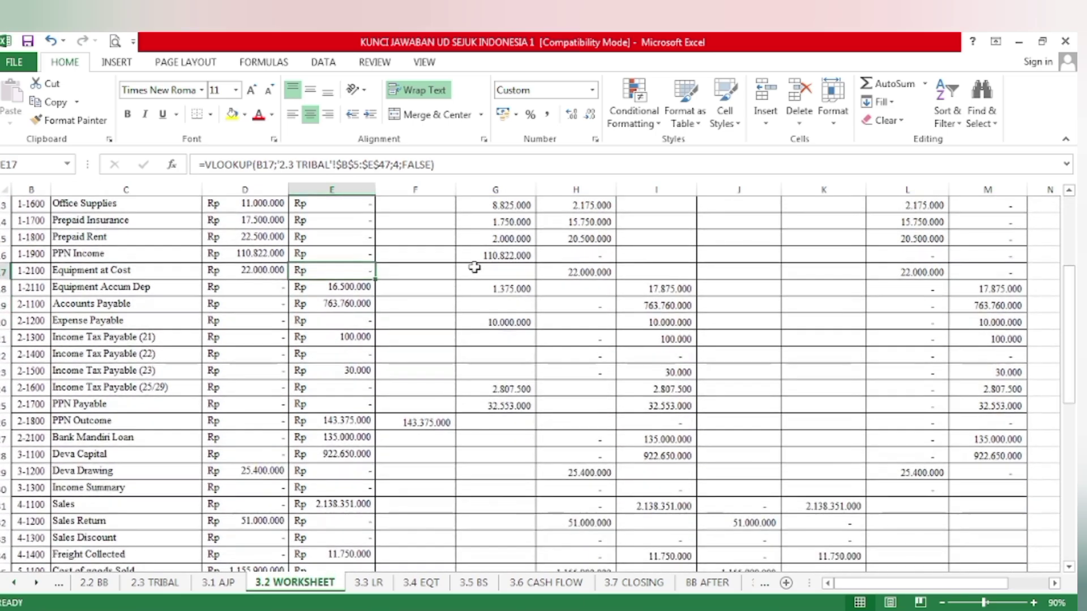
{"action": "scroll", "coordinate": [473, 267], "scroll_direction": "down", "scroll_amount": 4}
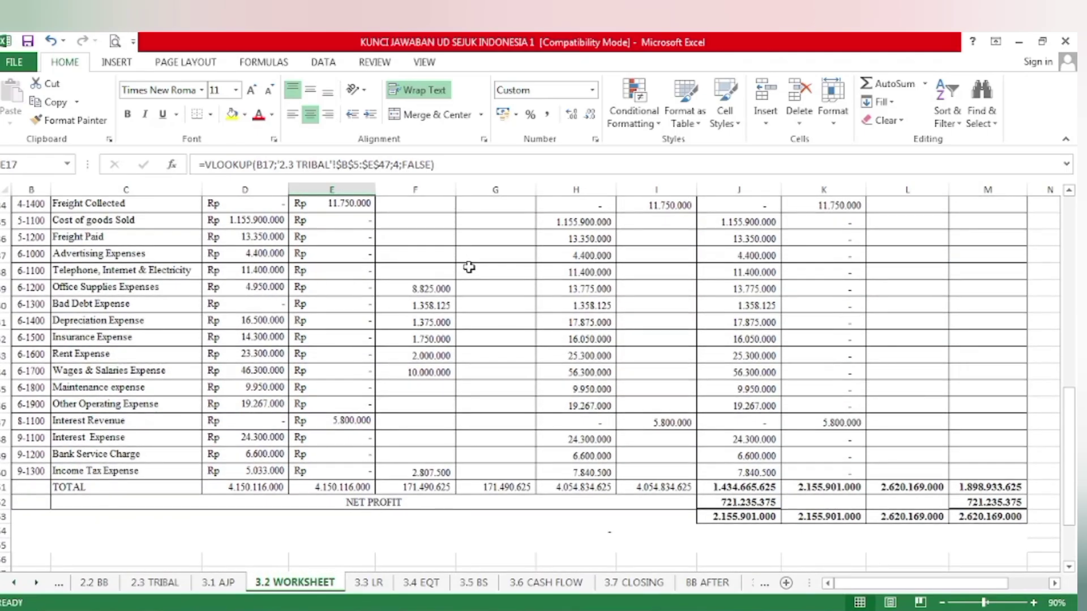
{"action": "scroll", "coordinate": [469, 267], "scroll_direction": "up", "scroll_amount": 13}
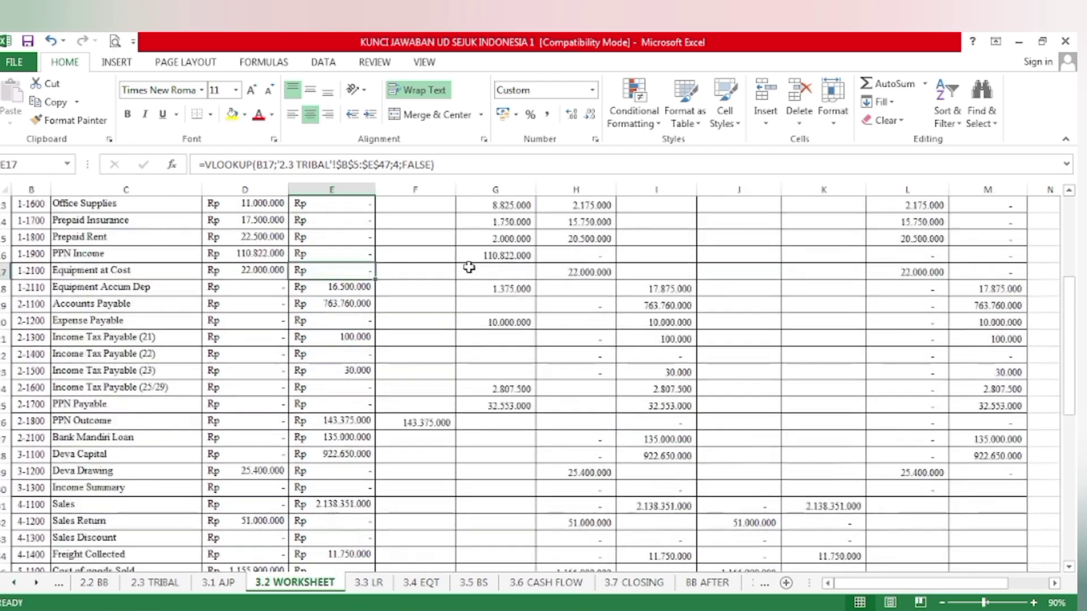
{"action": "scroll", "coordinate": [469, 267], "scroll_direction": "up", "scroll_amount": 1}
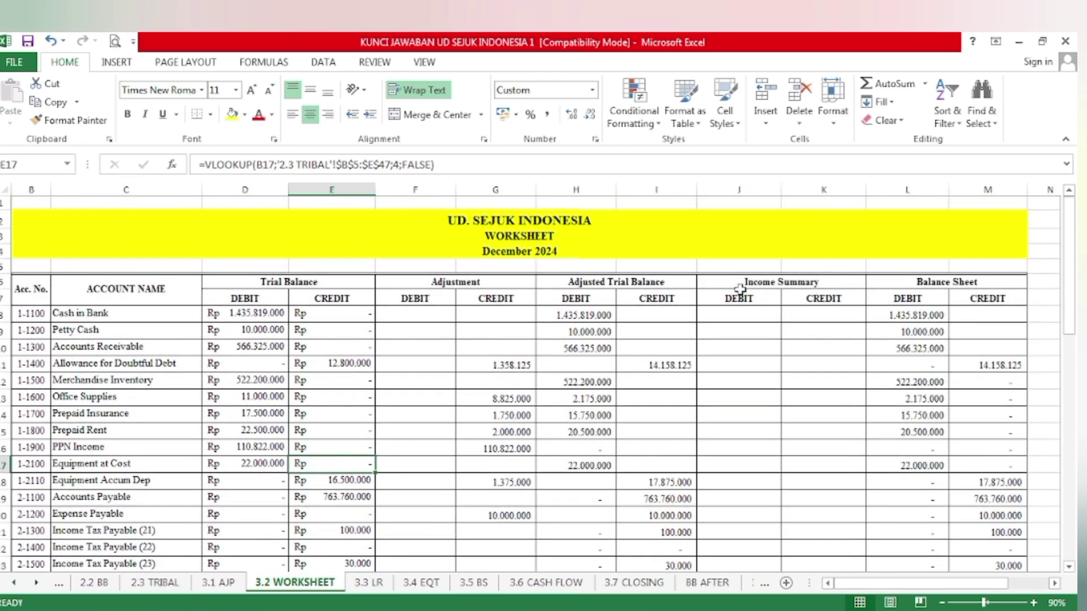
{"action": "left_click_drag", "start_coordinate": [733, 283], "coordinate": [783, 301]}
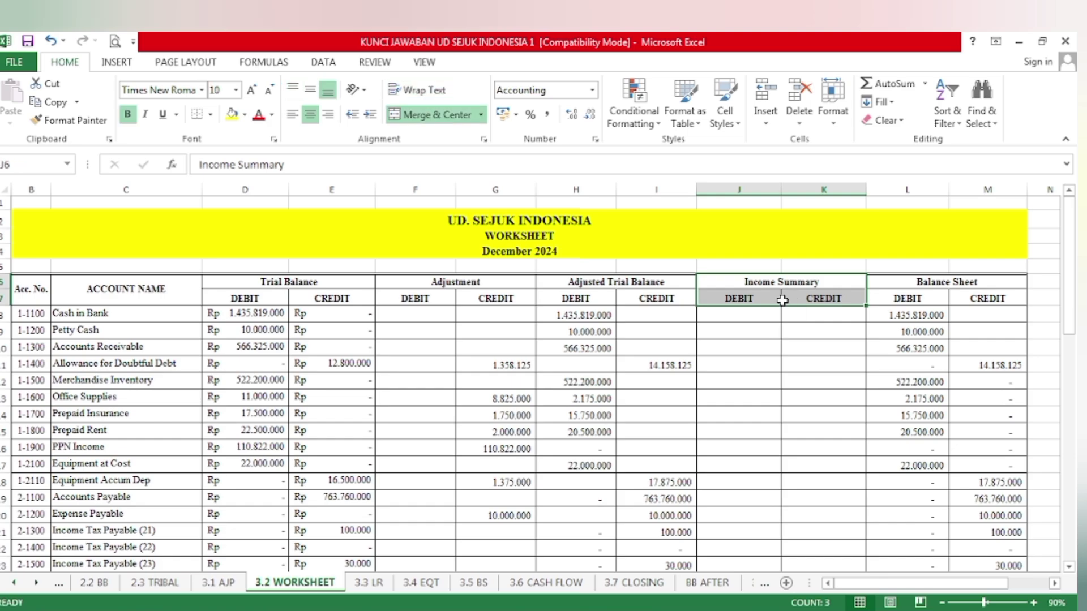
{"action": "left_click", "coordinate": [232, 114]}
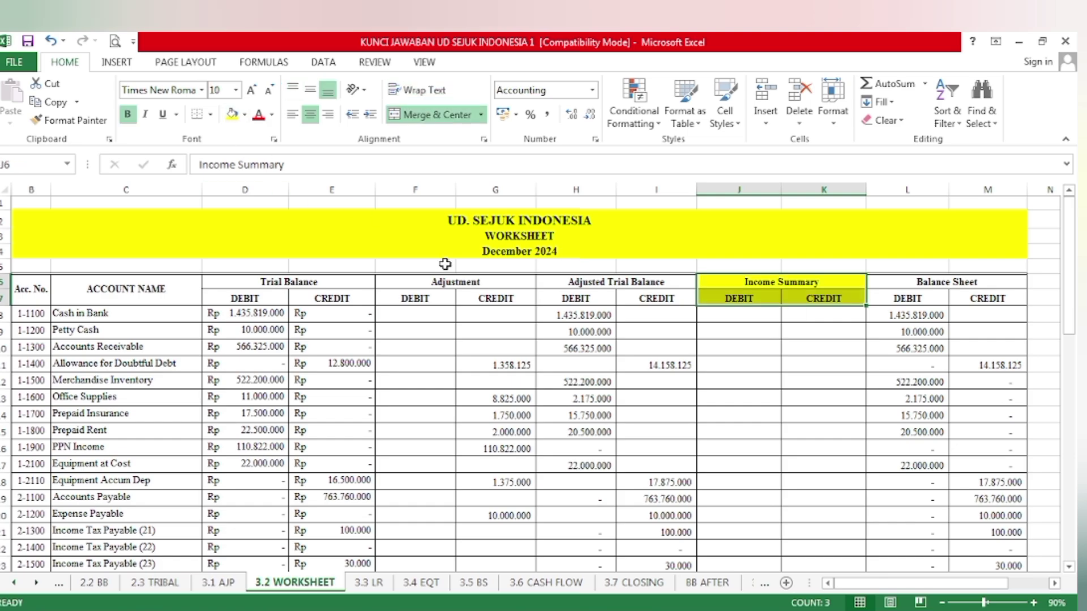
{"action": "left_click", "coordinate": [811, 366]}
Fill the Income Summary debit and credit amounts with yellow, from the Sales row through the Income Tax Expense row.
{"action": "scroll", "coordinate": [782, 320], "scroll_direction": "down", "scroll_amount": 3}
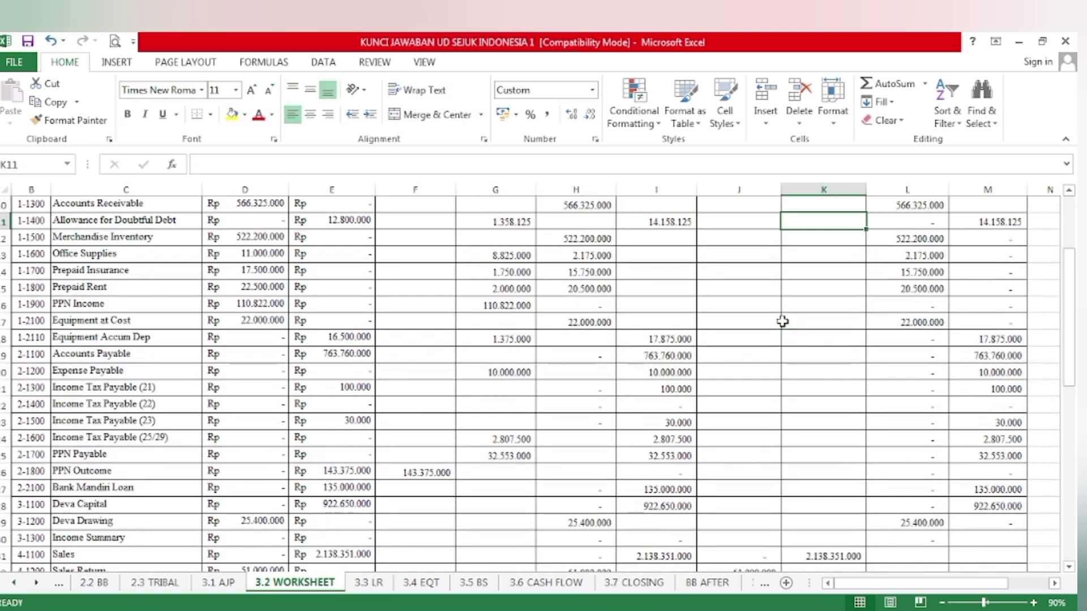
{"action": "scroll", "coordinate": [782, 321], "scroll_direction": "down", "scroll_amount": 3}
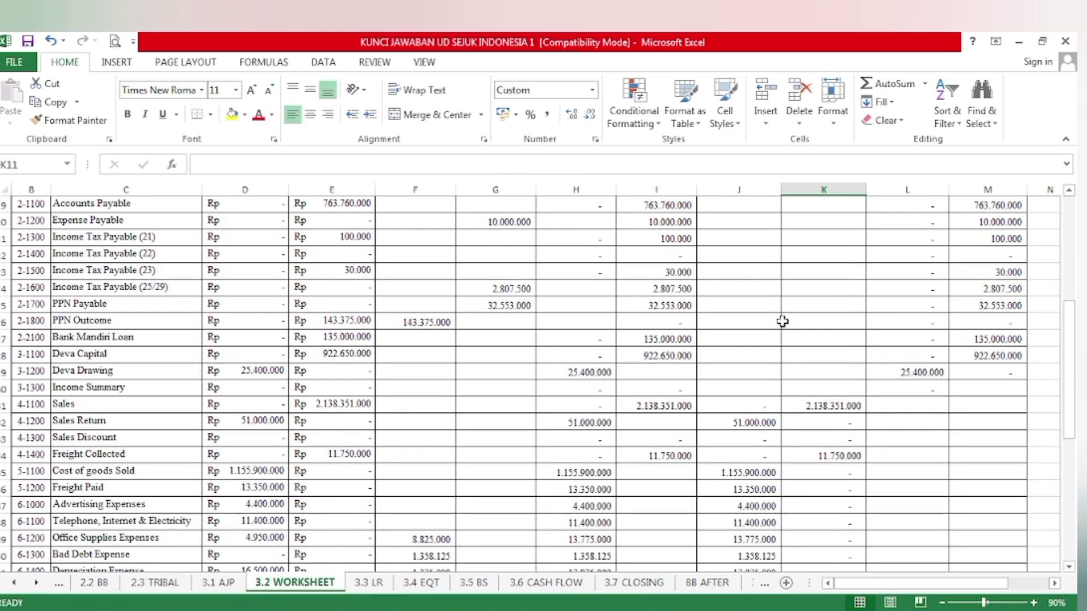
{"action": "scroll", "coordinate": [782, 321], "scroll_direction": "down", "scroll_amount": 1}
{"action": "left_click_drag", "start_coordinate": [713, 355], "coordinate": [803, 508]}
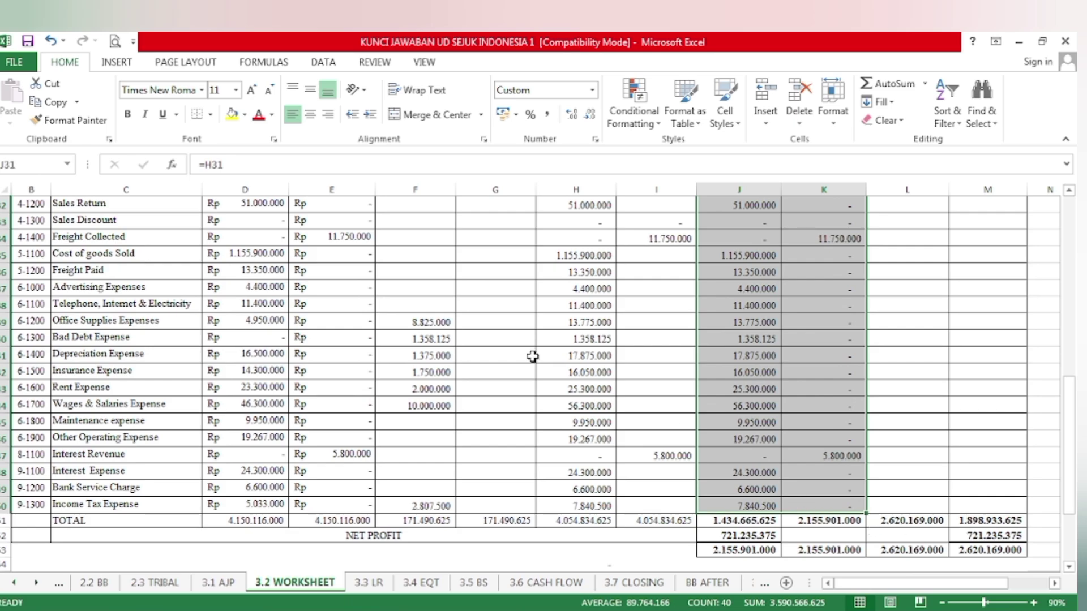
{"action": "left_click", "coordinate": [232, 114]}
{"action": "scroll", "coordinate": [735, 396], "scroll_direction": "up", "scroll_amount": 4}
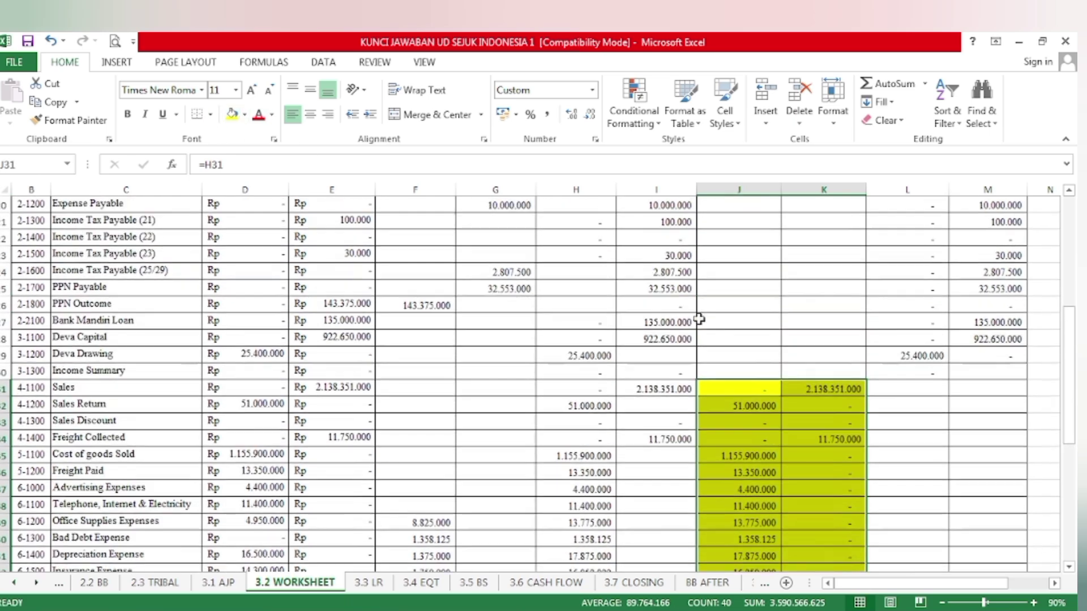
{"action": "left_click_drag", "start_coordinate": [753, 405], "coordinate": [753, 473]}
{"action": "left_click", "coordinate": [775, 398]}
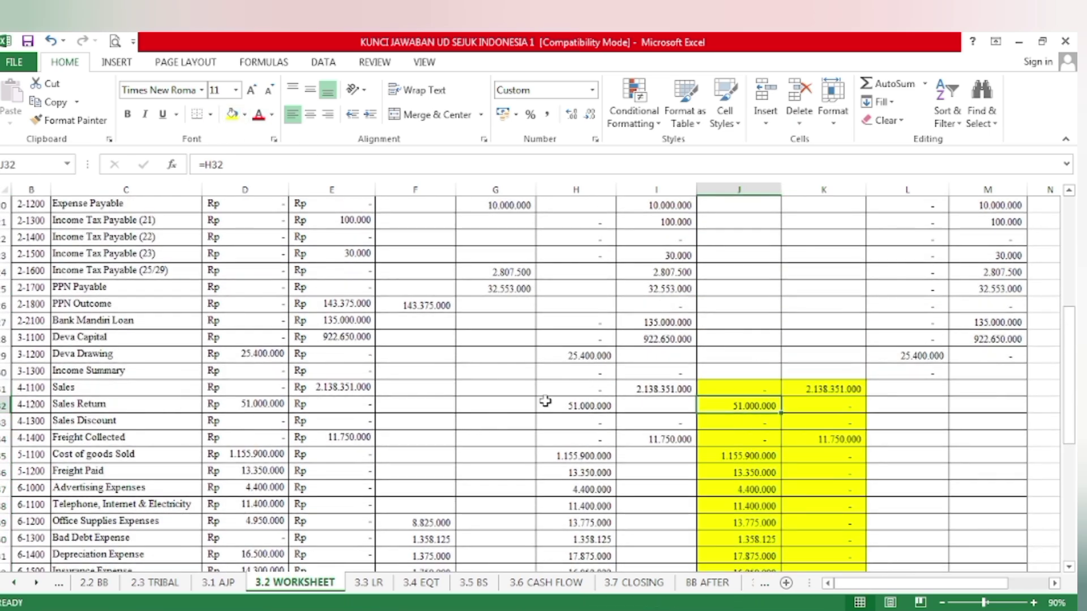
Fill the account names from Sales through Income Tax Expense with yellow in the ACCOUNT NAME column.
{"action": "left_click_drag", "start_coordinate": [94, 390], "coordinate": [77, 507]}
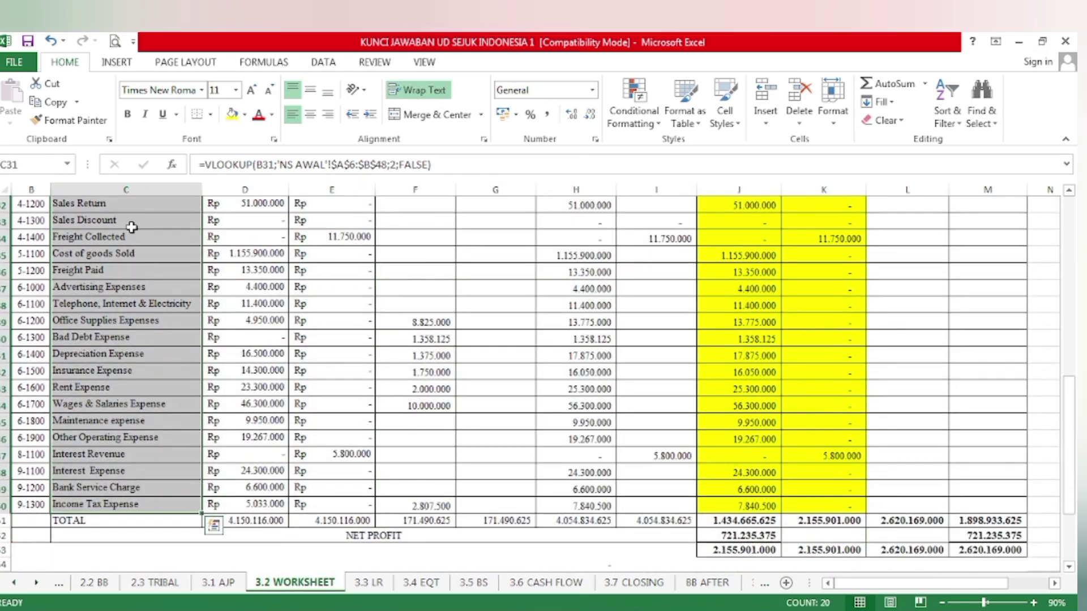
{"action": "left_click", "coordinate": [230, 115]}
{"action": "scroll", "coordinate": [369, 396], "scroll_direction": "up", "scroll_amount": 4}
{"action": "left_click", "coordinate": [380, 503]}
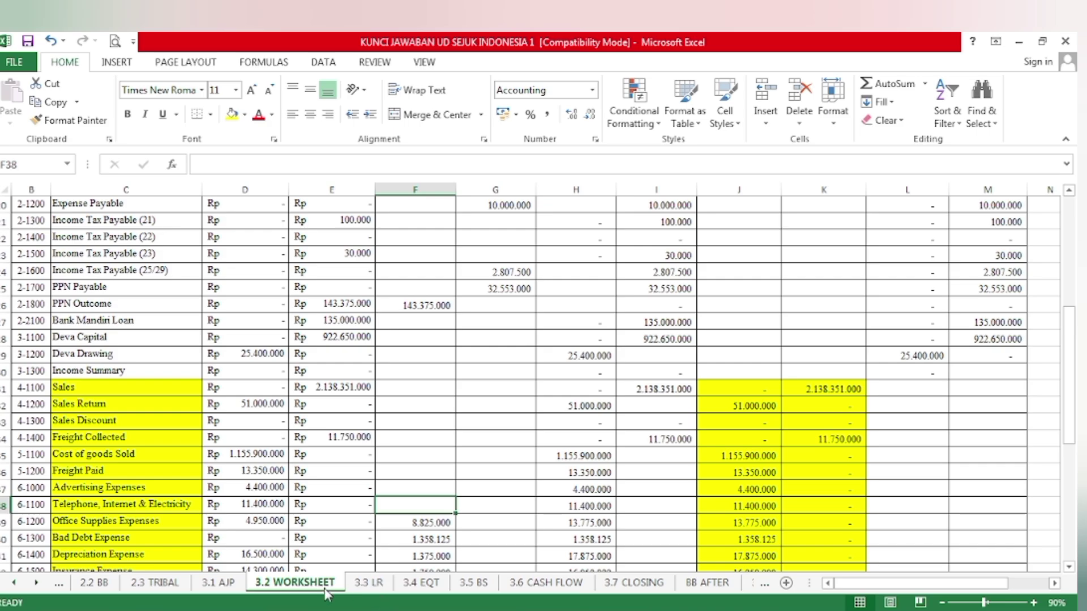
Fill the REVENUE heading of the income statement on the 3.3 LR sheet with light red and go over its accounts.
{"action": "left_click", "coordinate": [368, 583]}
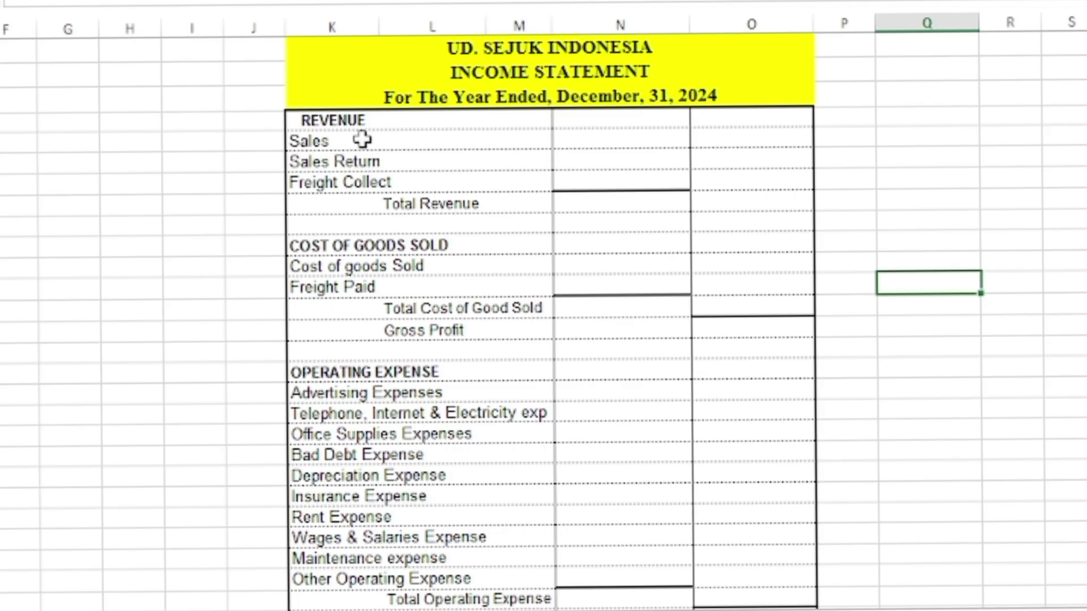
{"action": "left_click", "coordinate": [330, 116]}
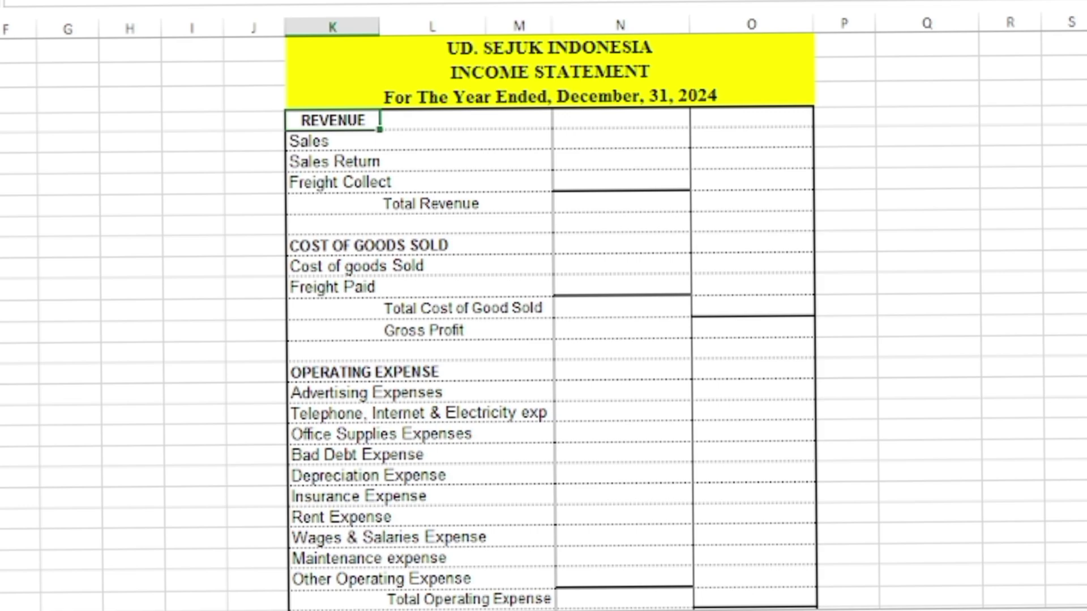
{"action": "left_click", "coordinate": [85, 1]}
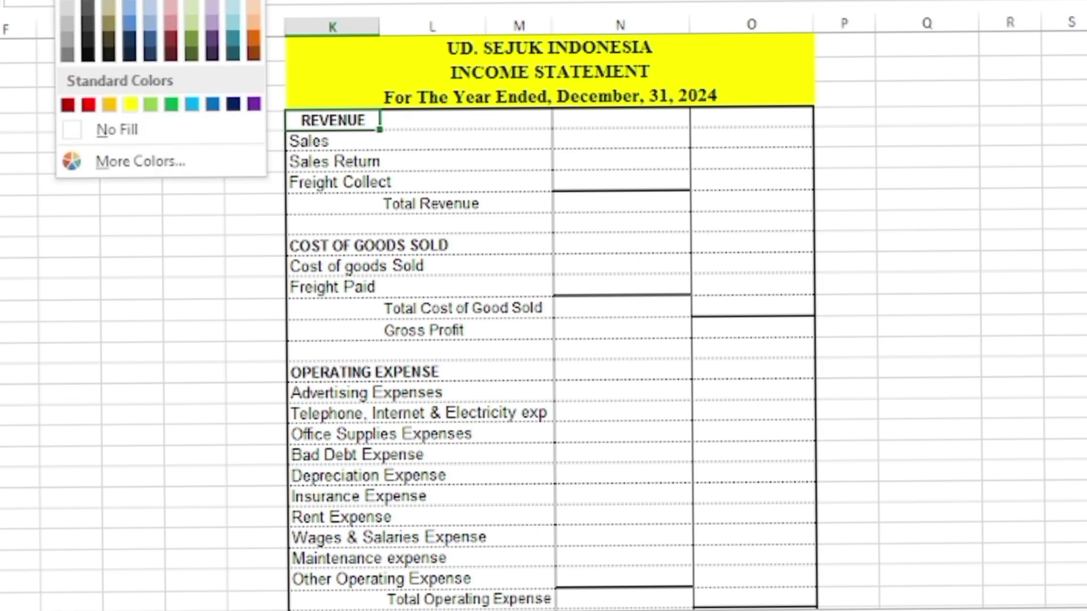
{"action": "left_click", "coordinate": [168, 5]}
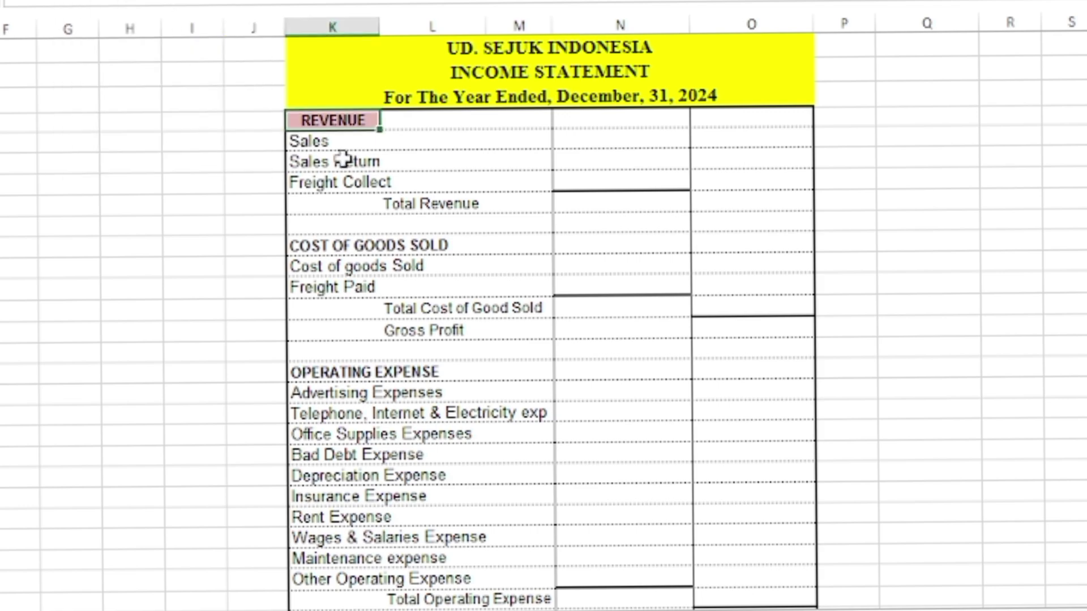
{"action": "left_click", "coordinate": [447, 205]}
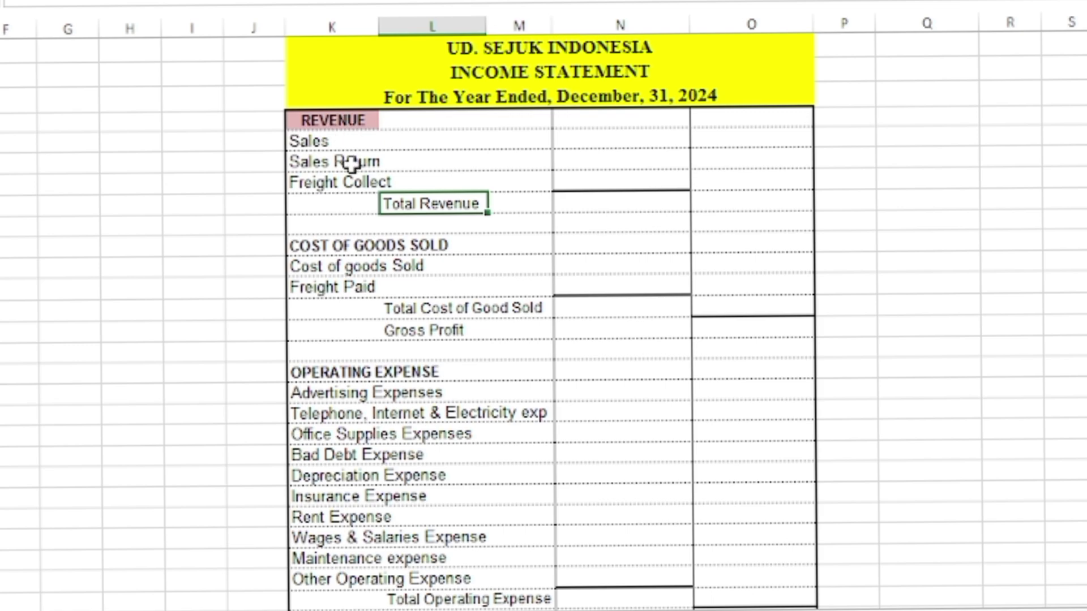
{"action": "left_click", "coordinate": [316, 141]}
{"action": "left_click", "coordinate": [291, 165]}
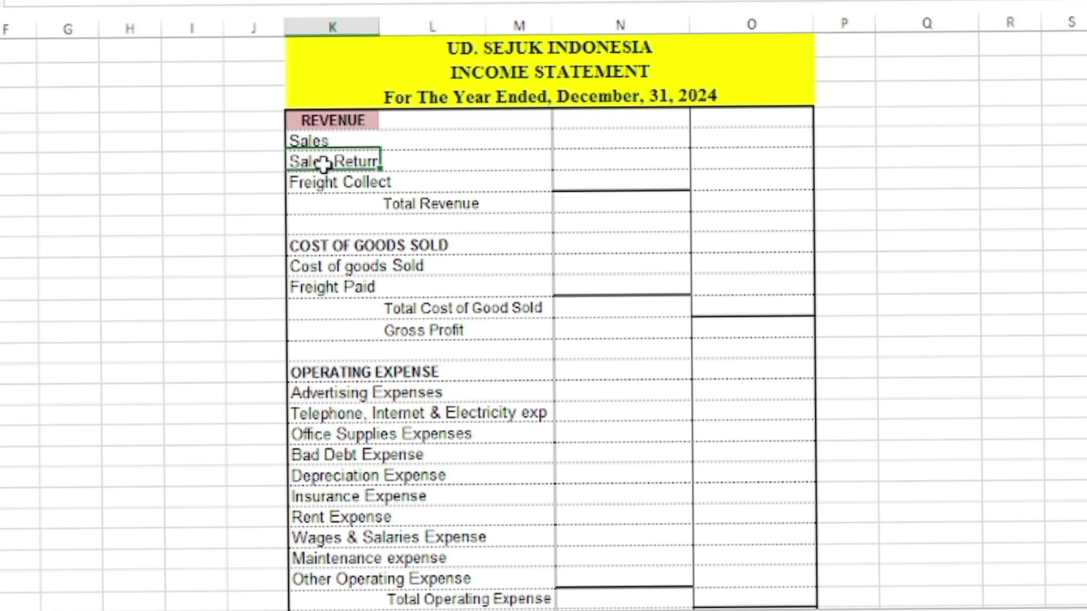
{"action": "left_click", "coordinate": [315, 183]}
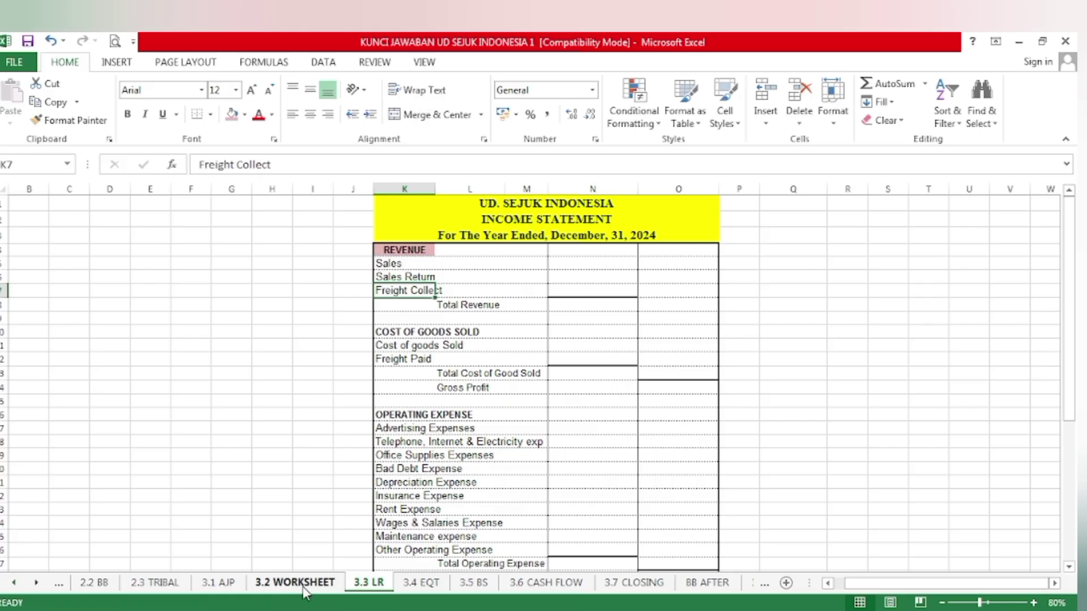
On the 3.2 WORKSHEET sheet, fill the Sales account name and its Income Summary credit amount with light red.
{"action": "left_click", "coordinate": [304, 583]}
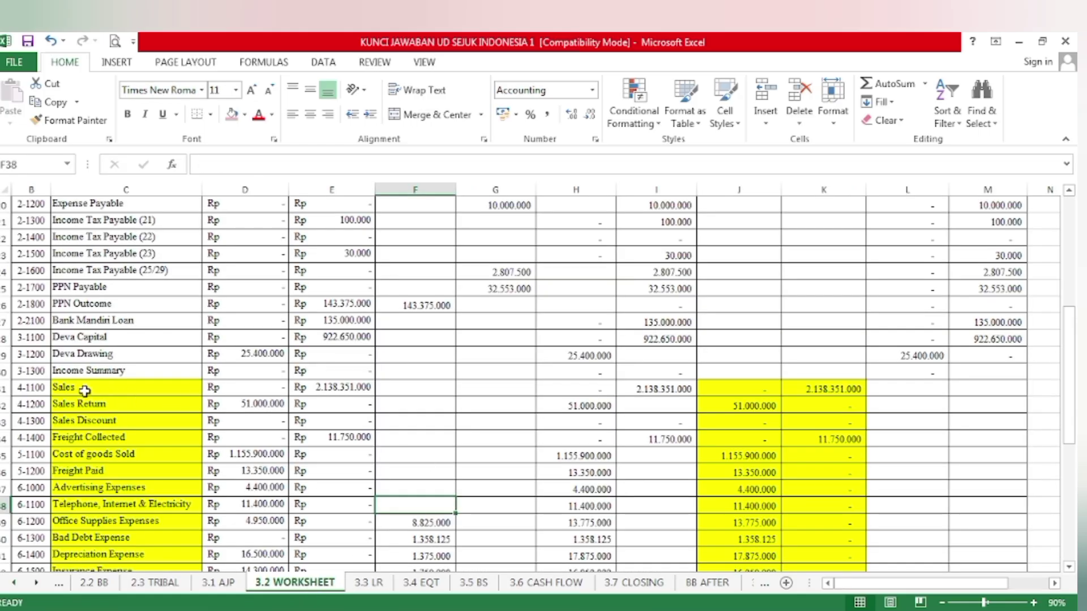
{"action": "left_click_drag", "start_coordinate": [85, 391], "coordinate": [133, 388]}
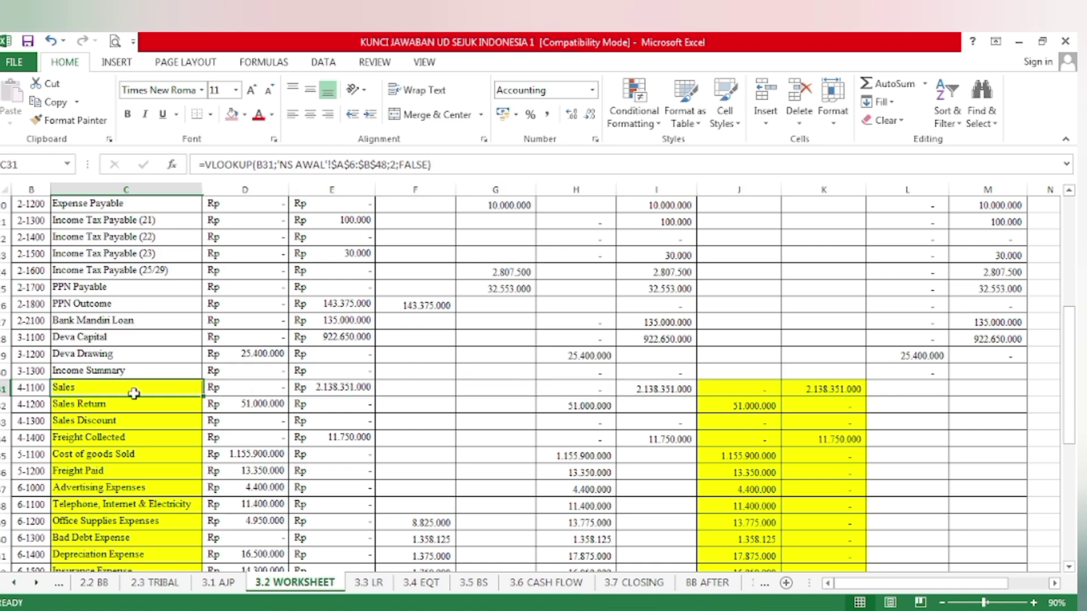
{"action": "left_click", "coordinate": [232, 114]}
{"action": "left_click", "coordinate": [813, 389]}
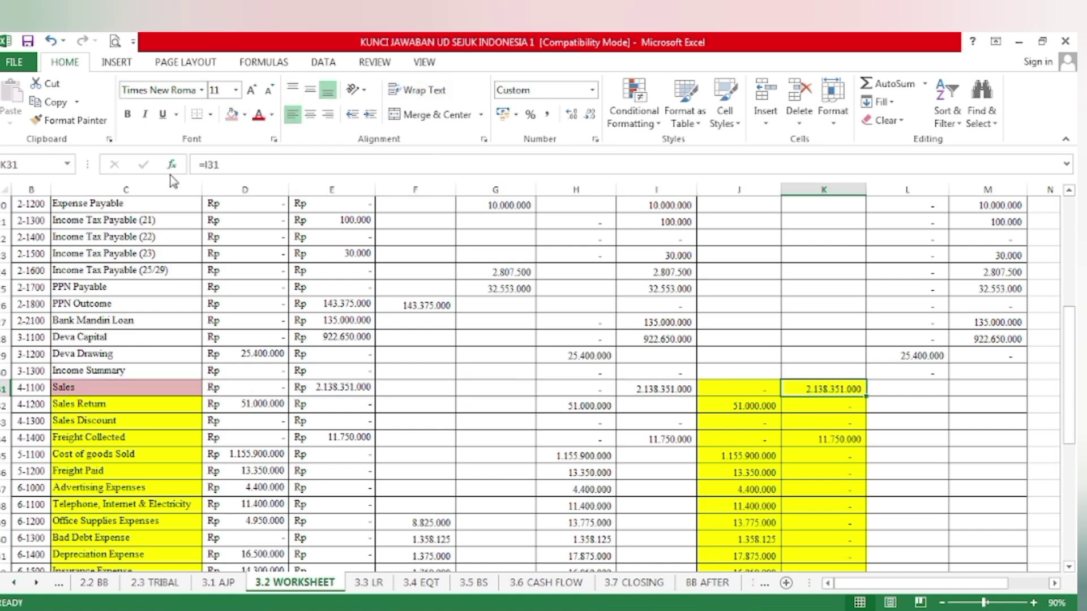
{"action": "left_click", "coordinate": [232, 114]}
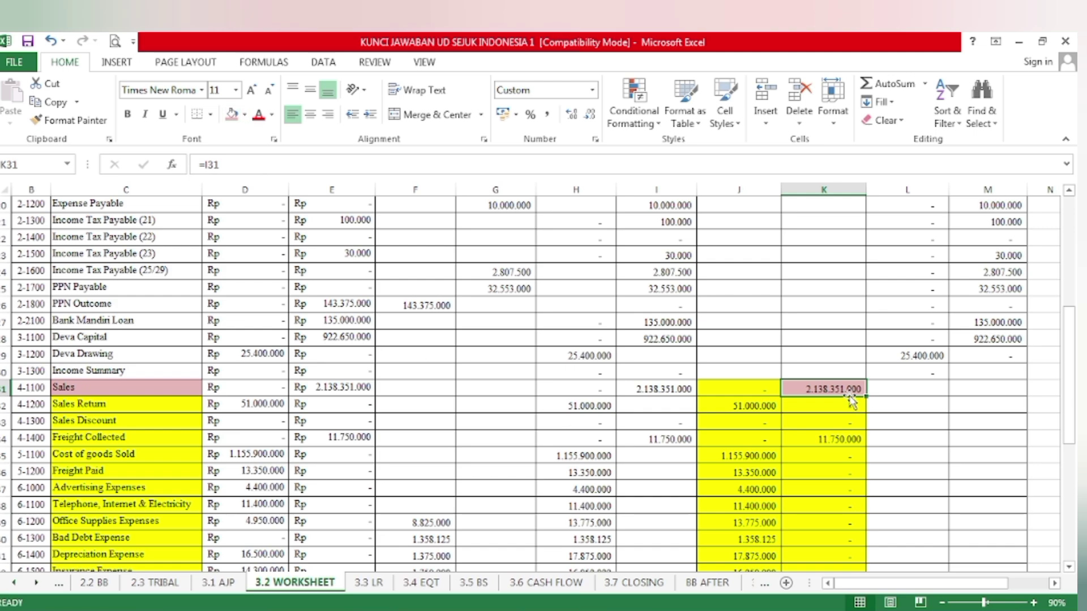
{"action": "left_click", "coordinate": [832, 420]}
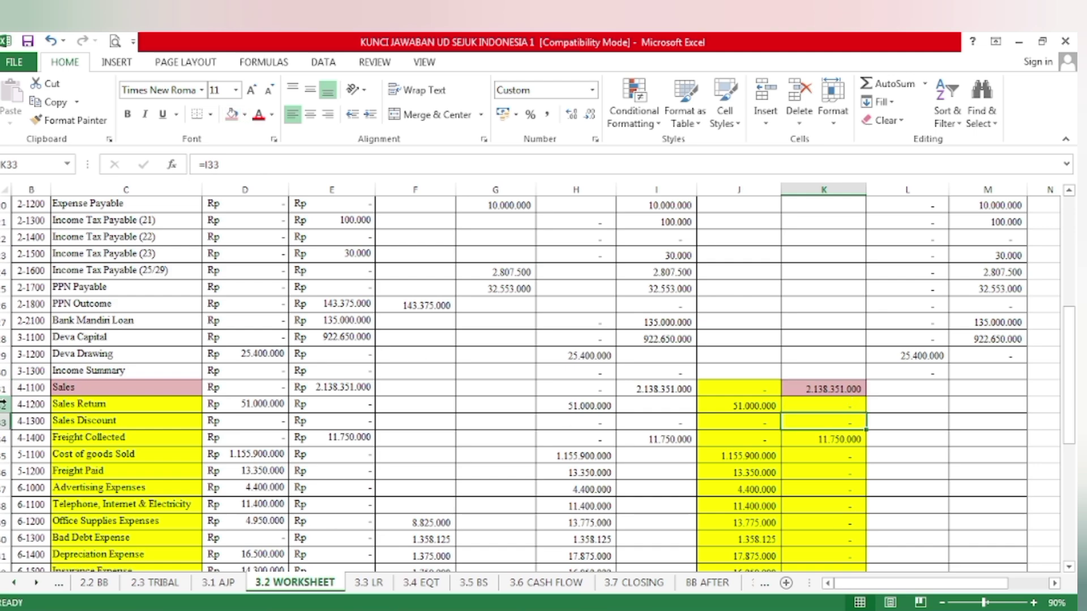
Fill the Income Summary debit amount of Sales Return and credit amount of Freight Collected with light red.
{"action": "left_click", "coordinate": [713, 400]}
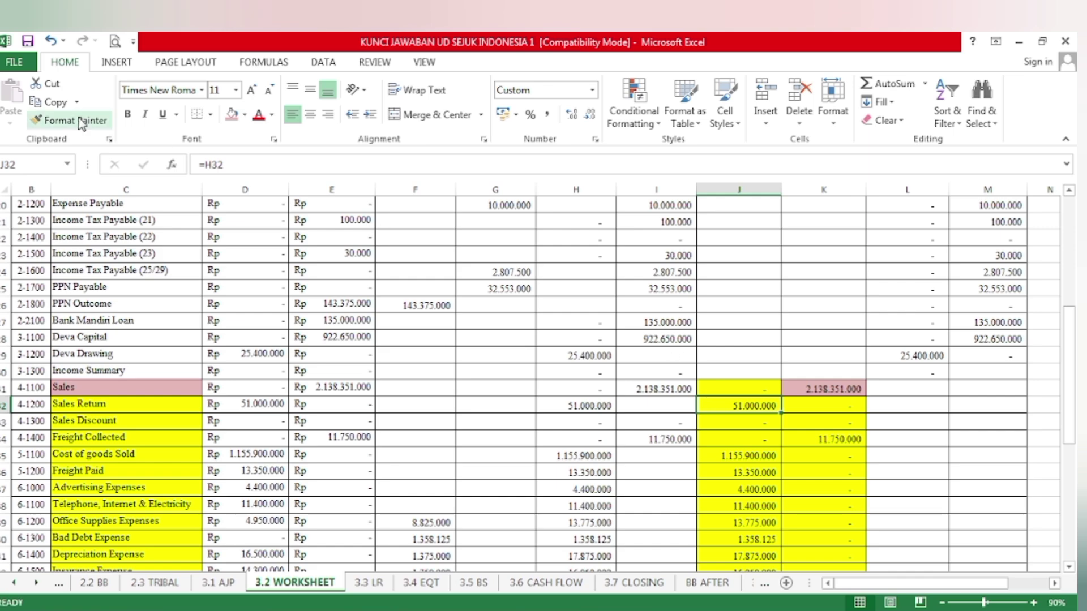
{"action": "left_click", "coordinate": [231, 115]}
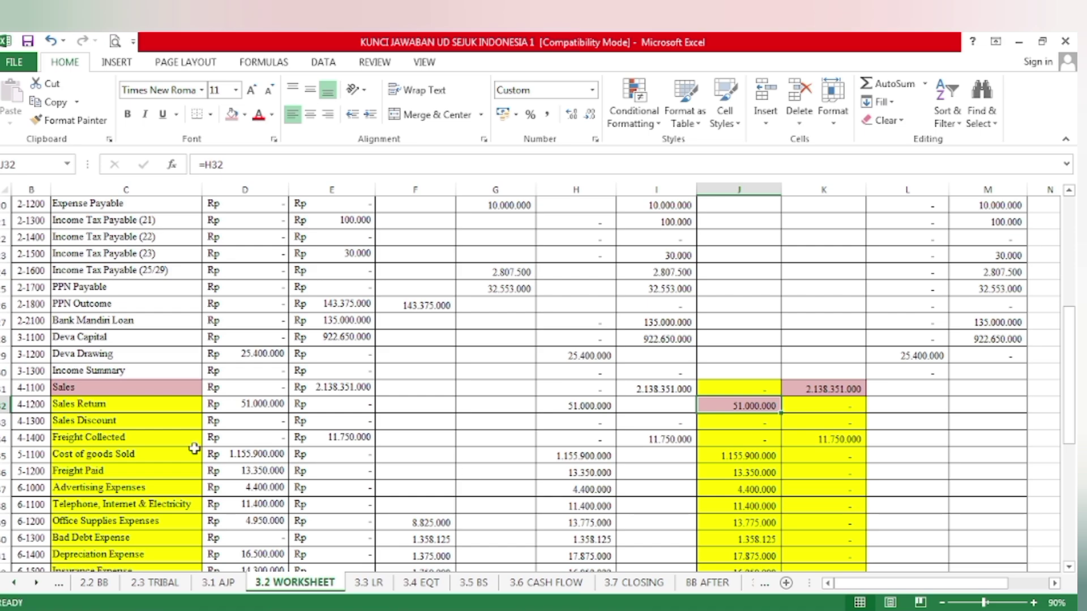
{"action": "left_click", "coordinate": [841, 441]}
{"action": "left_click", "coordinate": [233, 116]}
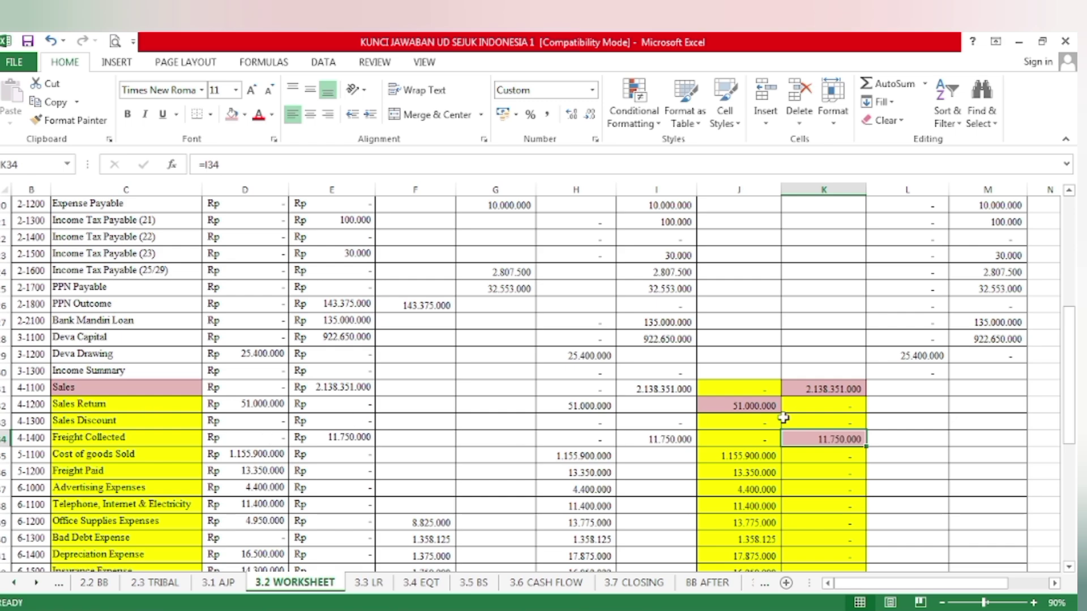
Fill the Sales Return and Freight Collected account names with the same light red.
{"action": "left_click", "coordinate": [95, 408]}
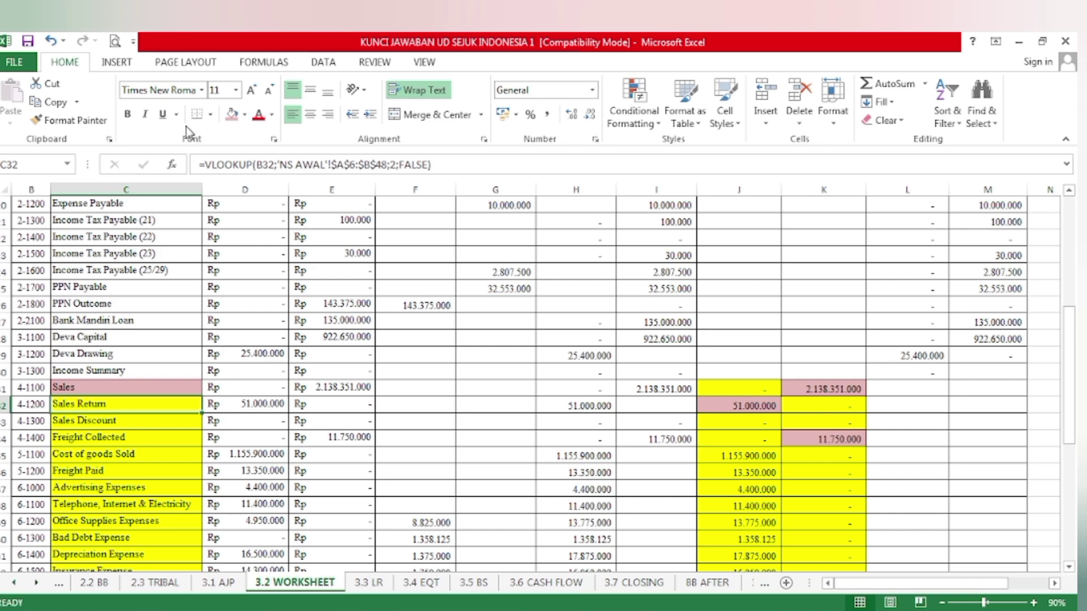
{"action": "left_click", "coordinate": [232, 115]}
{"action": "left_click", "coordinate": [119, 440]}
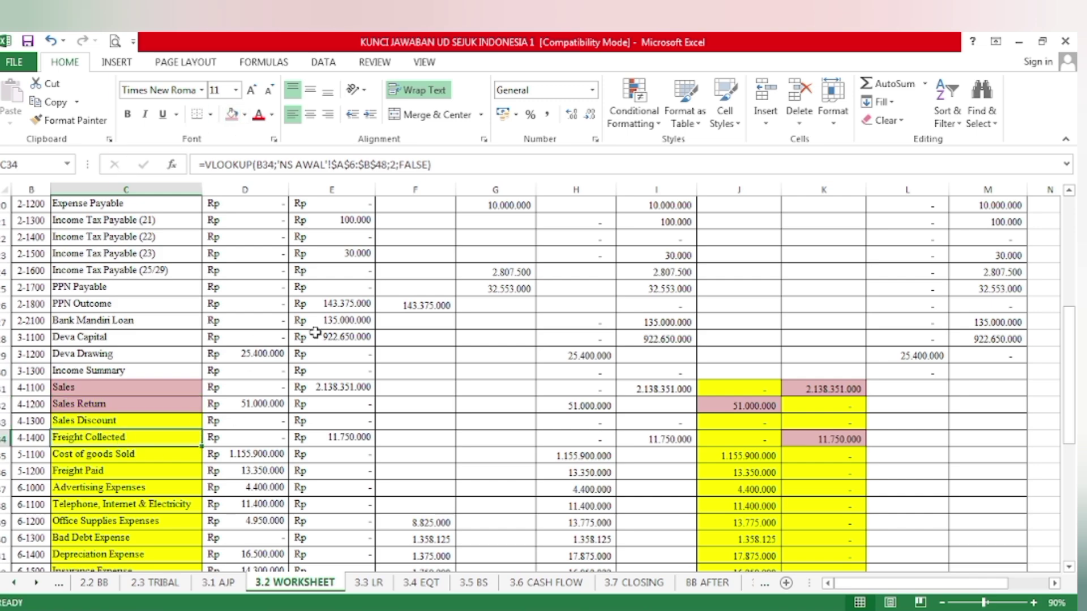
{"action": "left_click", "coordinate": [232, 115]}
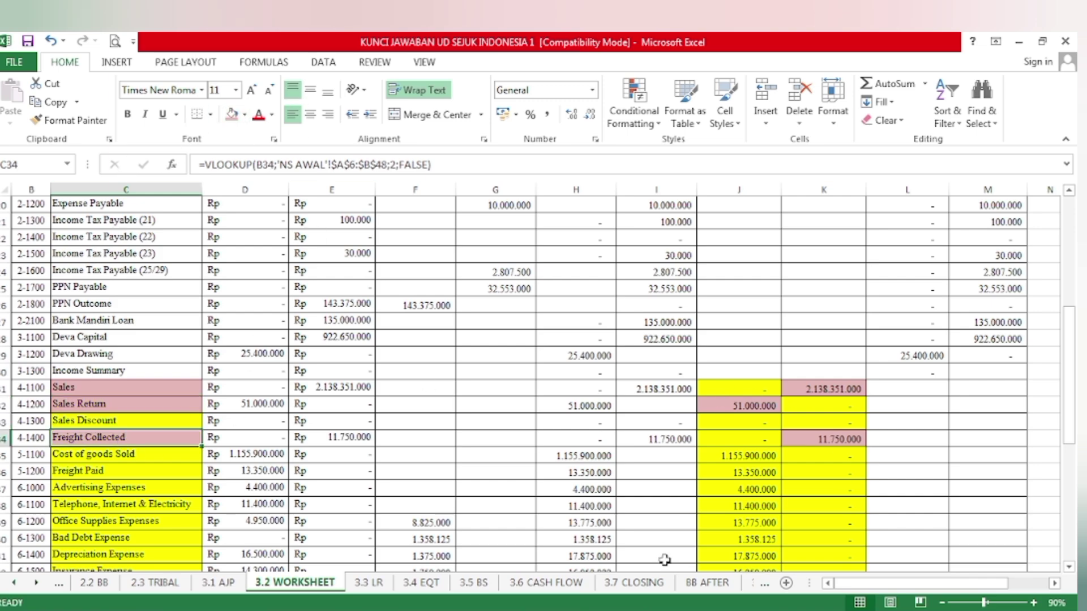
Show the worksheet-linked revenue amounts on the 3.3 LR sheet: Sales 2.138.351.000, Sales Return (51.000.000) and Freight Collect 11.750.000.
{"action": "left_click", "coordinate": [368, 583]}
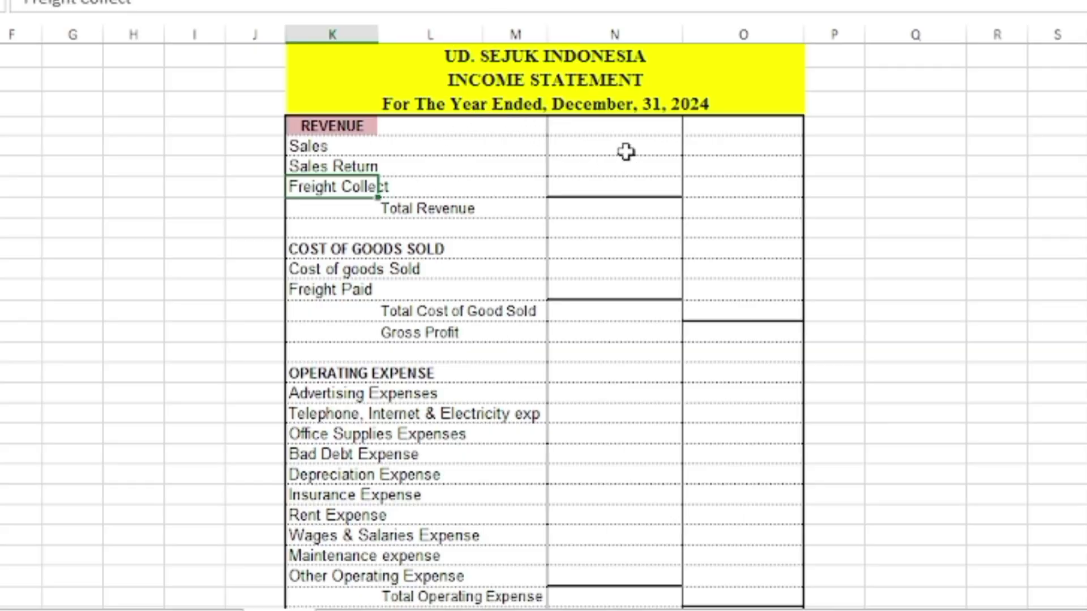
{"action": "left_click_drag", "start_coordinate": [624, 152], "coordinate": [628, 187]}
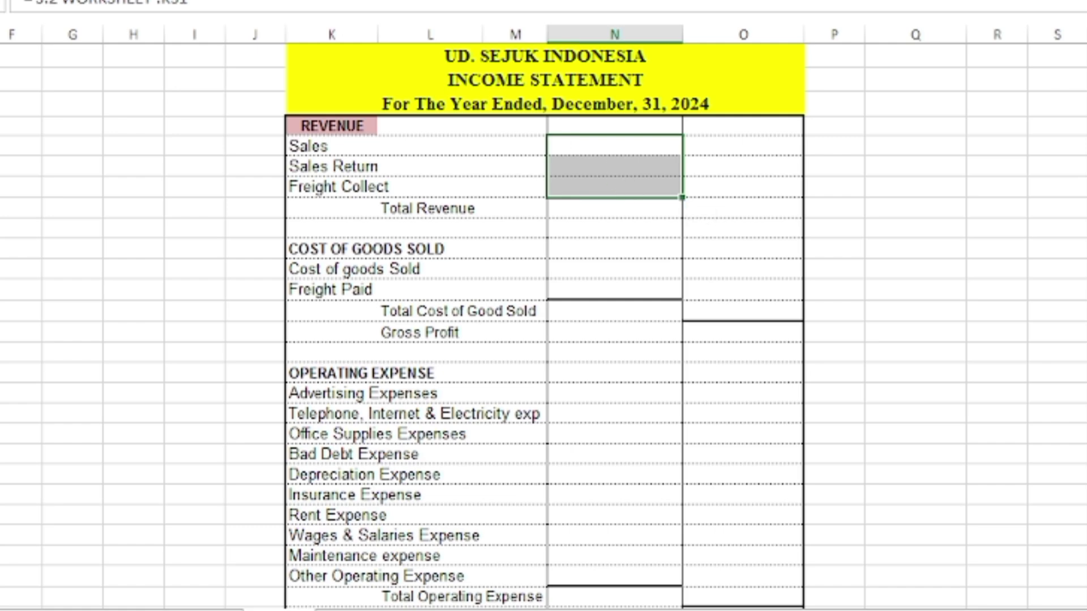
{"action": "type", "text": "2.138.351.000 (51.000.000) 11.750.000"}
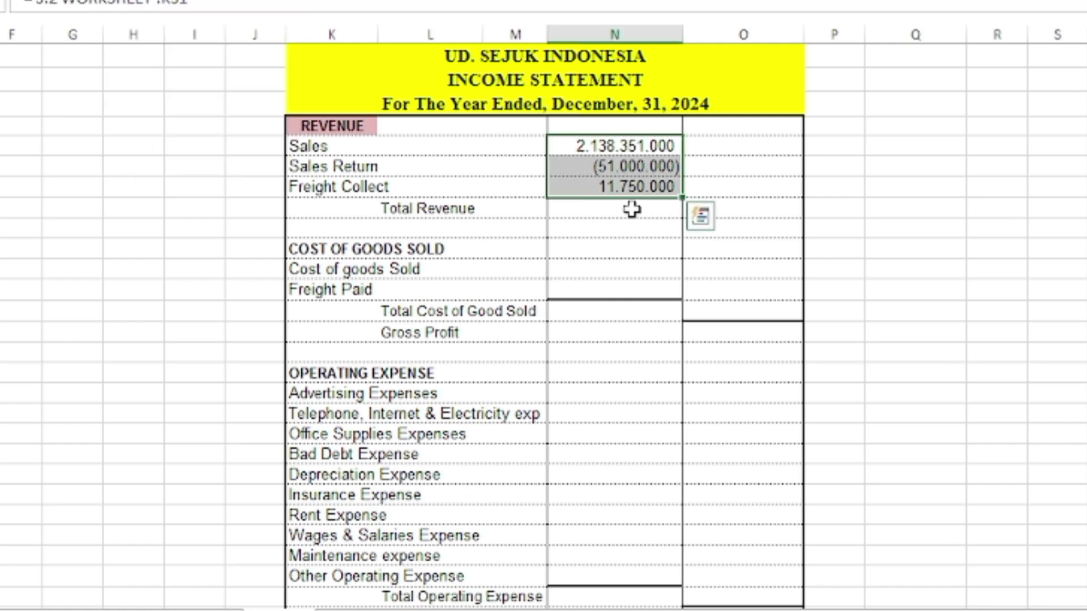
Calculate Total Revenue in column O as the sum of the Sales, Sales Return and Freight Collect amounts.
{"action": "left_click", "coordinate": [631, 209]}
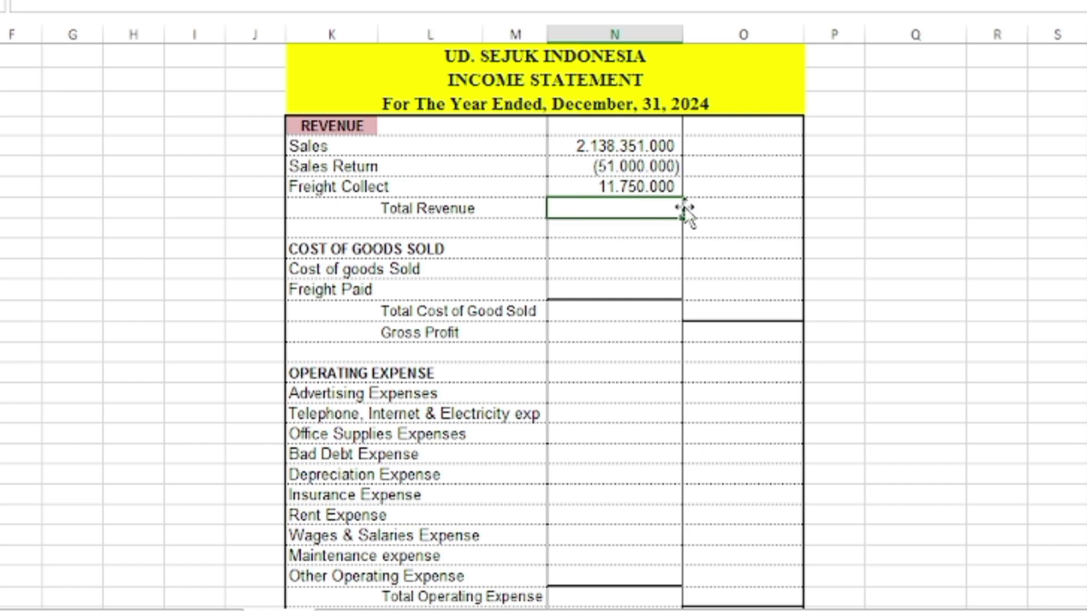
{"action": "left_click", "coordinate": [763, 207]}
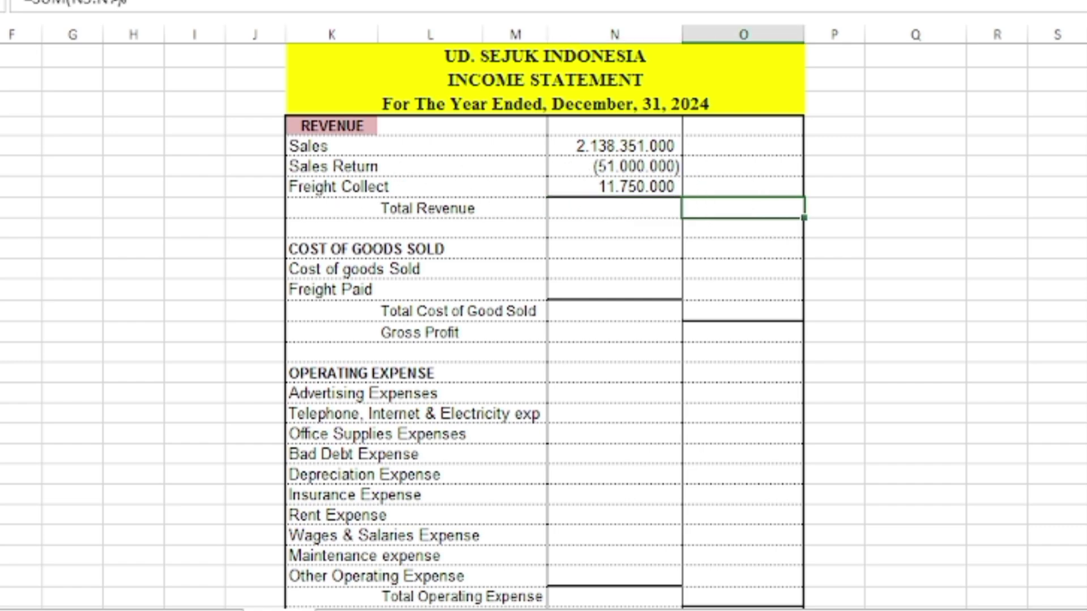
{"action": "key", "text": "ctrl+Return"}
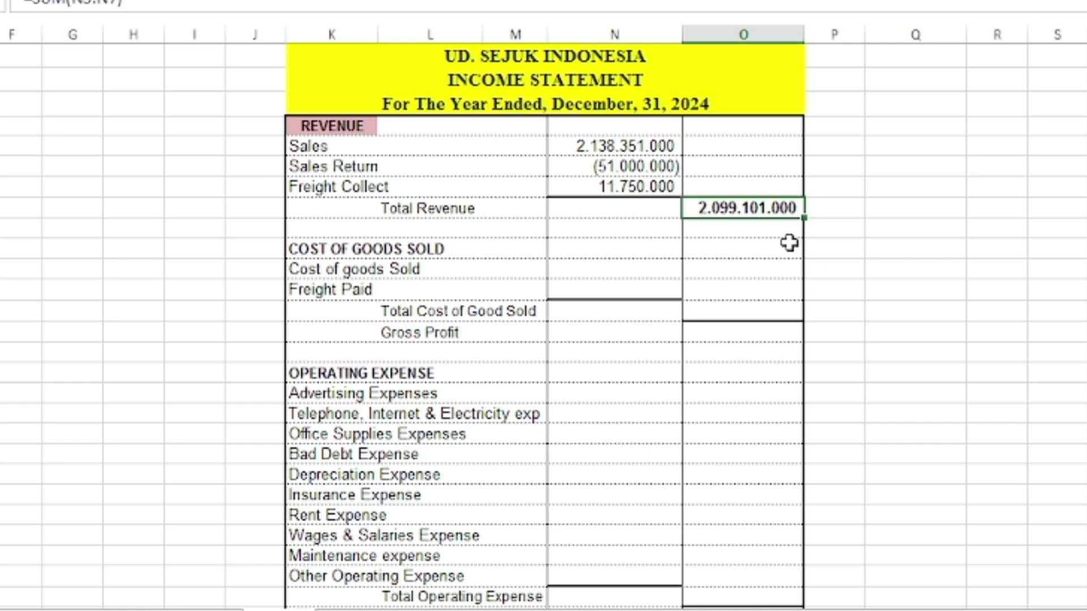
Fill the COST OF GOODS SOLD heading of the income statement with the same light red as the REVENUE heading.
{"action": "left_click", "coordinate": [336, 248]}
{"action": "left_click_drag", "start_coordinate": [333, 246], "coordinate": [458, 247]}
{"action": "key", "text": "F4"}
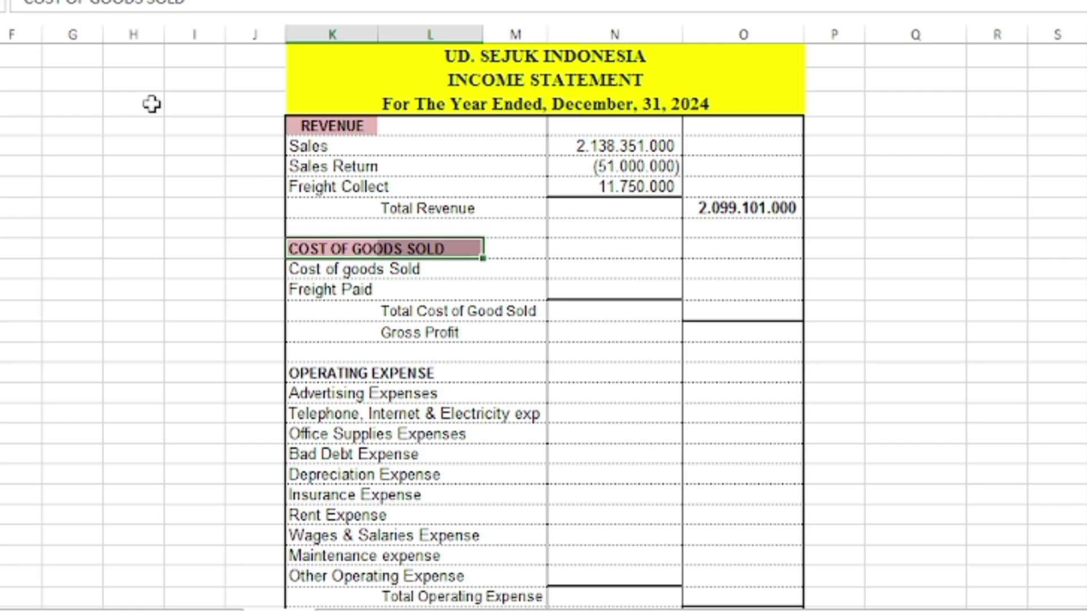
{"action": "left_click", "coordinate": [480, 318]}
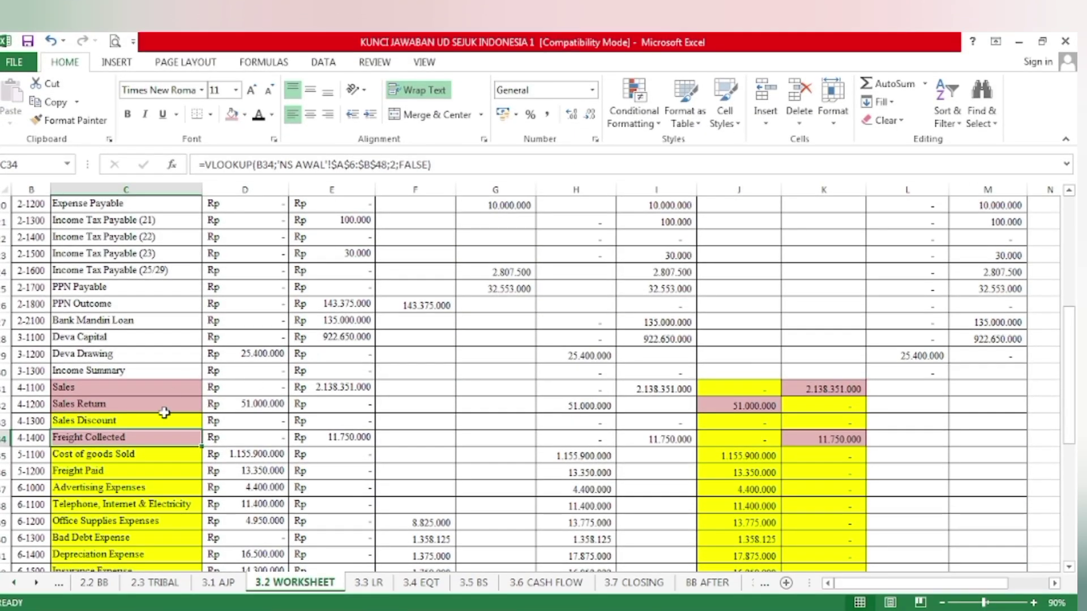
On the 3.2 WORKSHEET sheet, fill the Cost of goods Sold and Freight Paid account names with light blue.
{"action": "left_click_drag", "start_coordinate": [60, 453], "coordinate": [183, 459]}
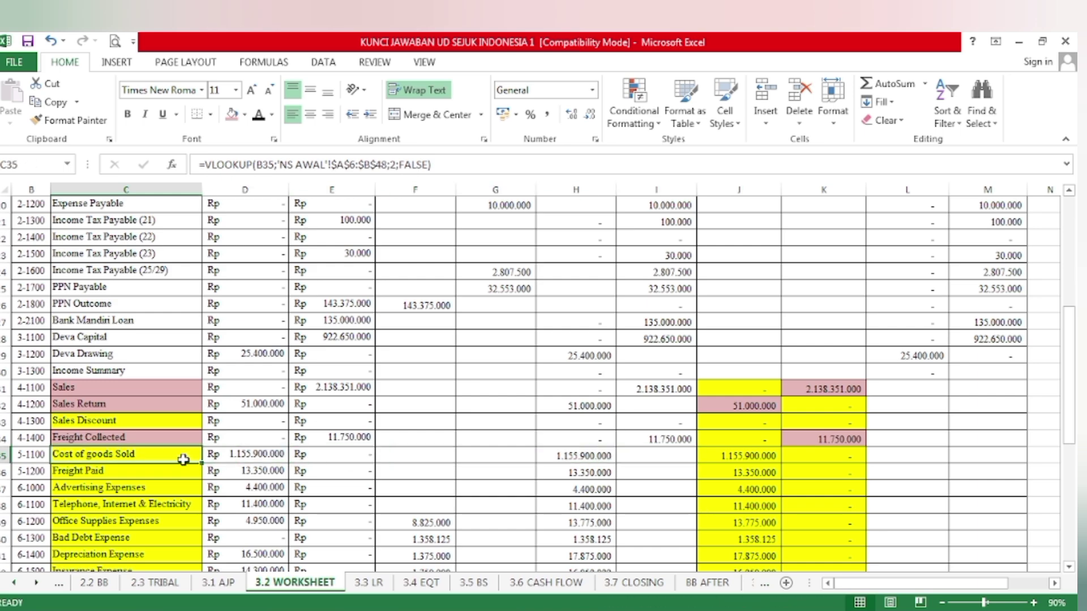
{"action": "left_click", "coordinate": [247, 121]}
{"action": "left_click", "coordinate": [286, 165]}
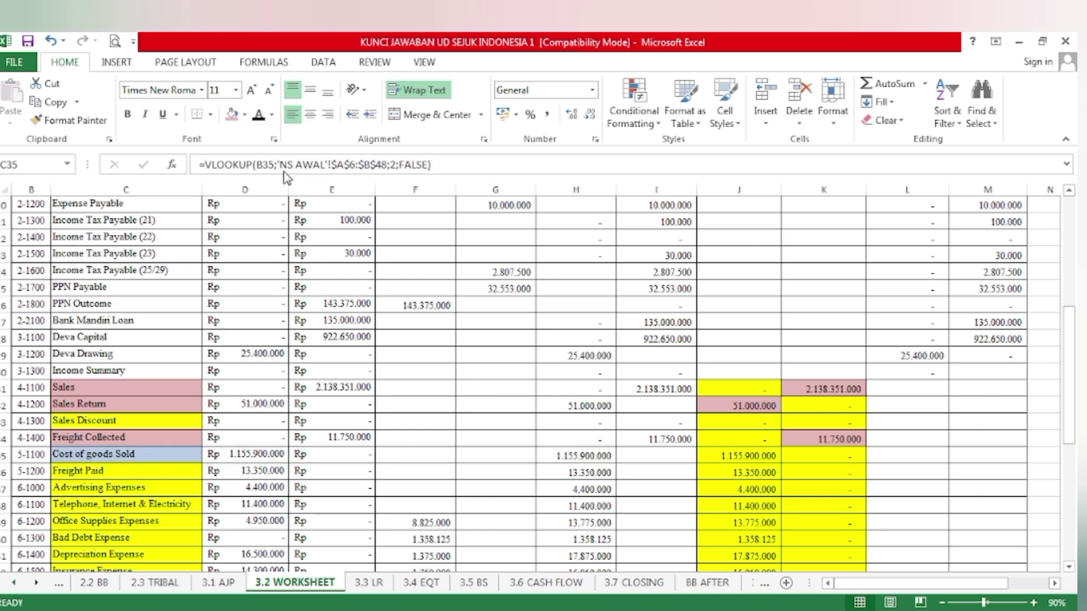
{"action": "left_click", "coordinate": [112, 471]}
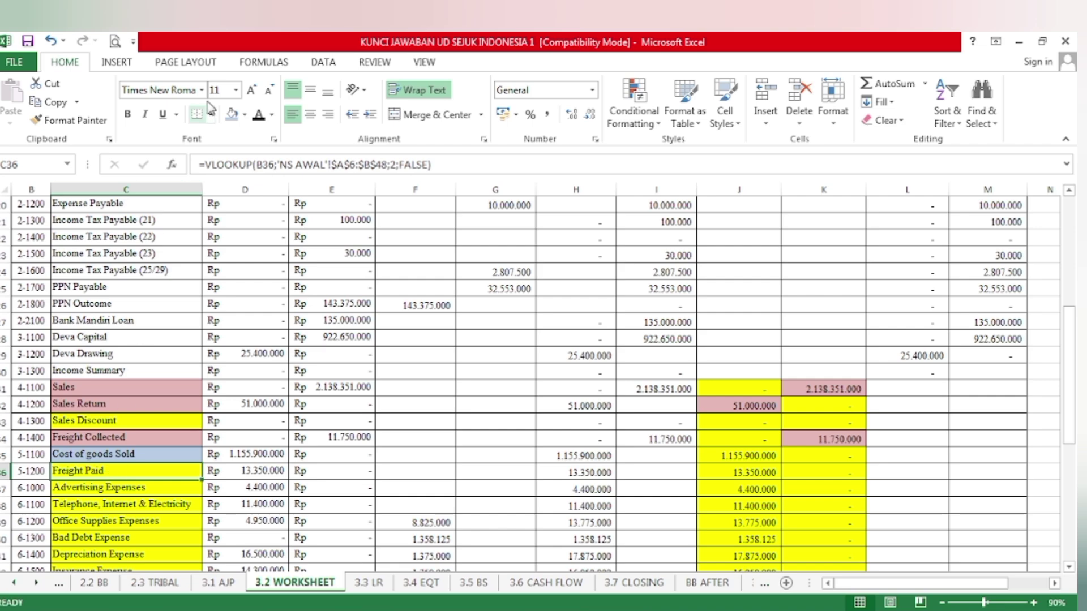
{"action": "left_click", "coordinate": [231, 113]}
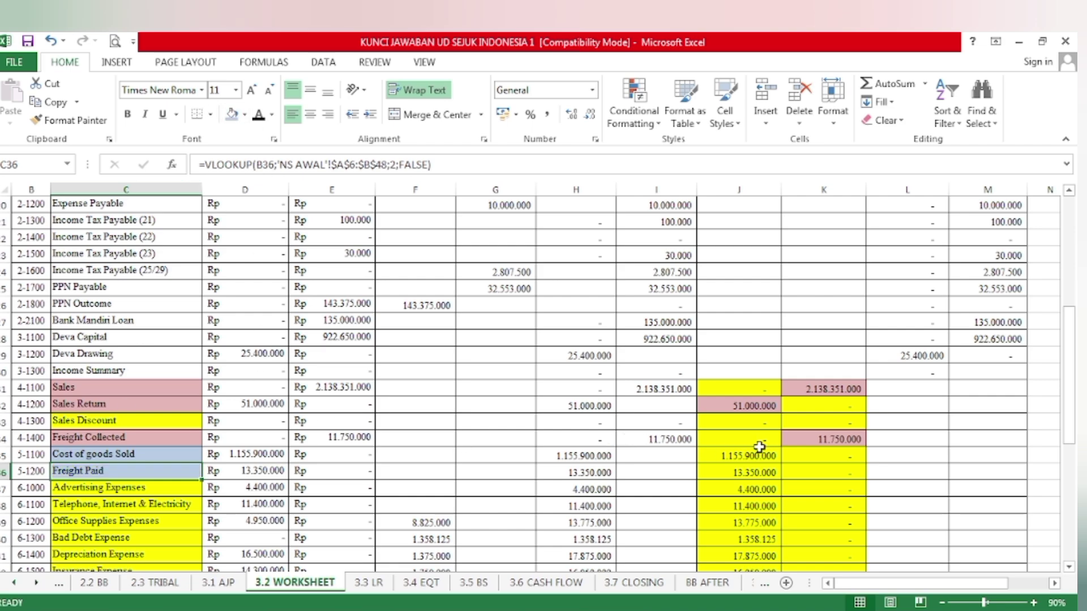
Fill the Income Summary debit amounts of Cost of goods Sold and Freight Paid with the same light blue.
{"action": "left_click", "coordinate": [734, 454]}
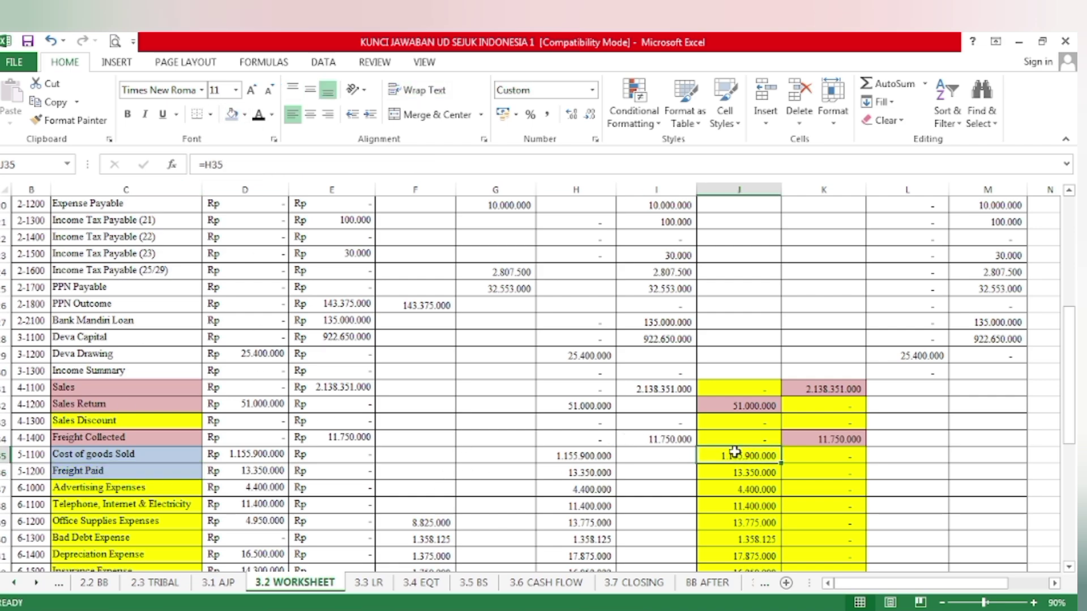
{"action": "left_click", "coordinate": [232, 113]}
{"action": "left_click", "coordinate": [780, 484]}
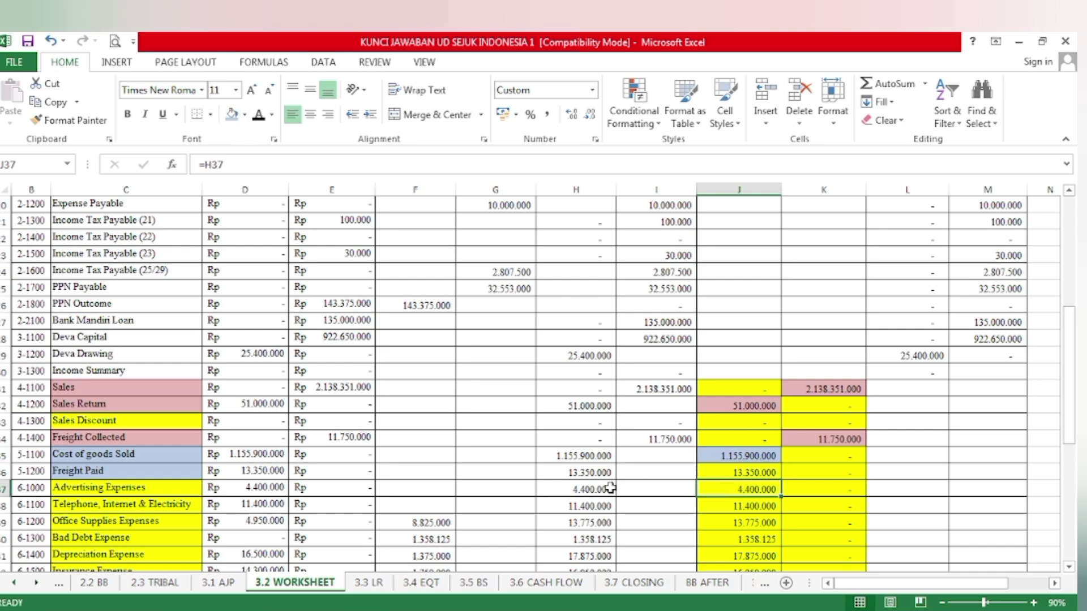
{"action": "left_click", "coordinate": [773, 473]}
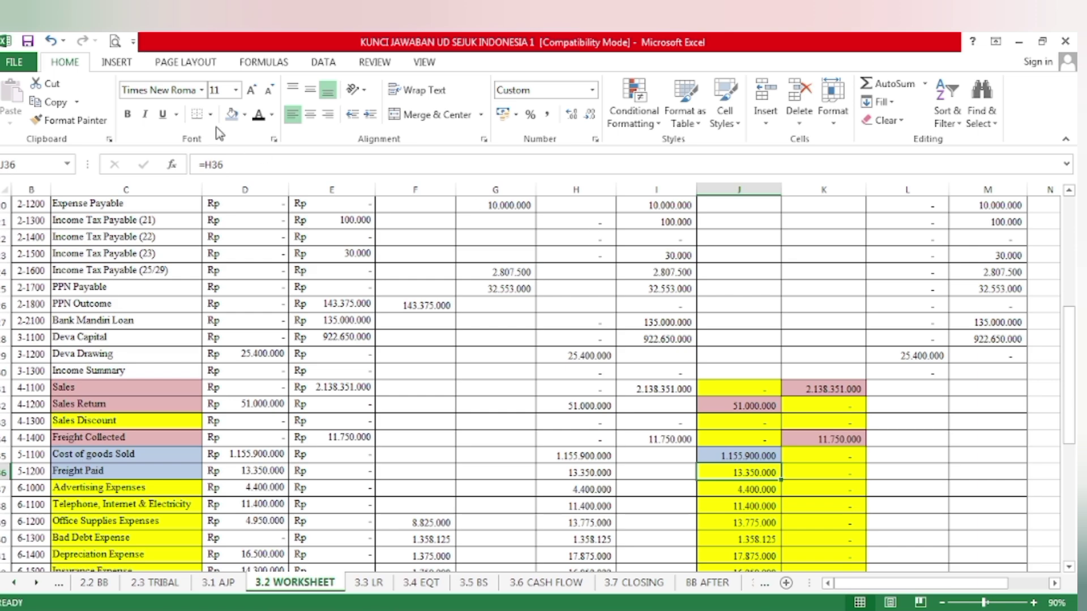
{"action": "left_click", "coordinate": [232, 114]}
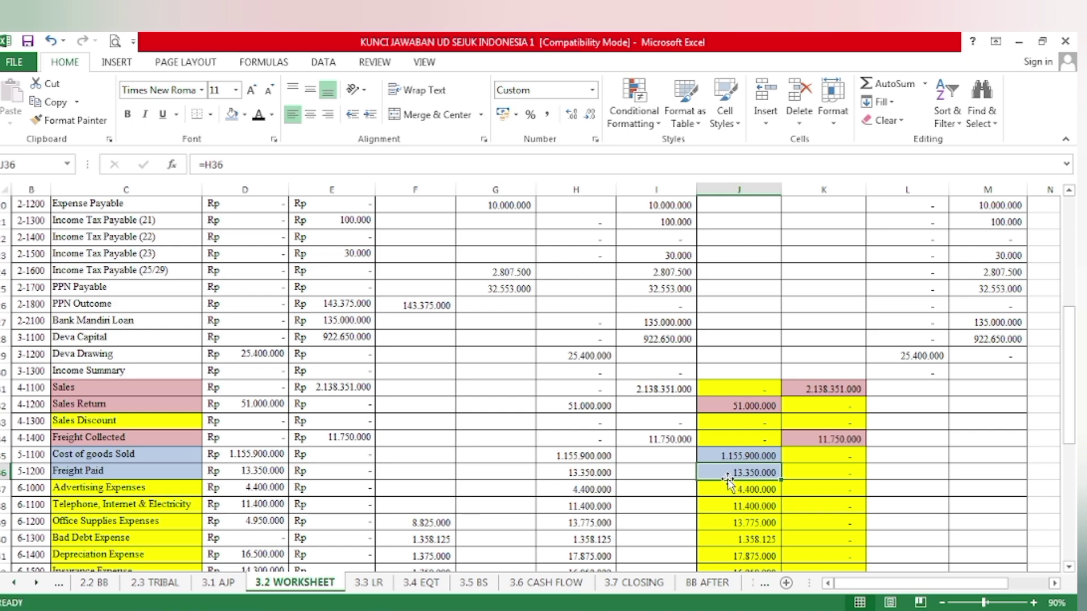
On the 3.3 LR sheet, enter Cost of goods Sold 1.155.900.000, Freight Paid 13.350.000 and Total Cost of Good Sold (1.169.250.000).
{"action": "left_click", "coordinate": [369, 582]}
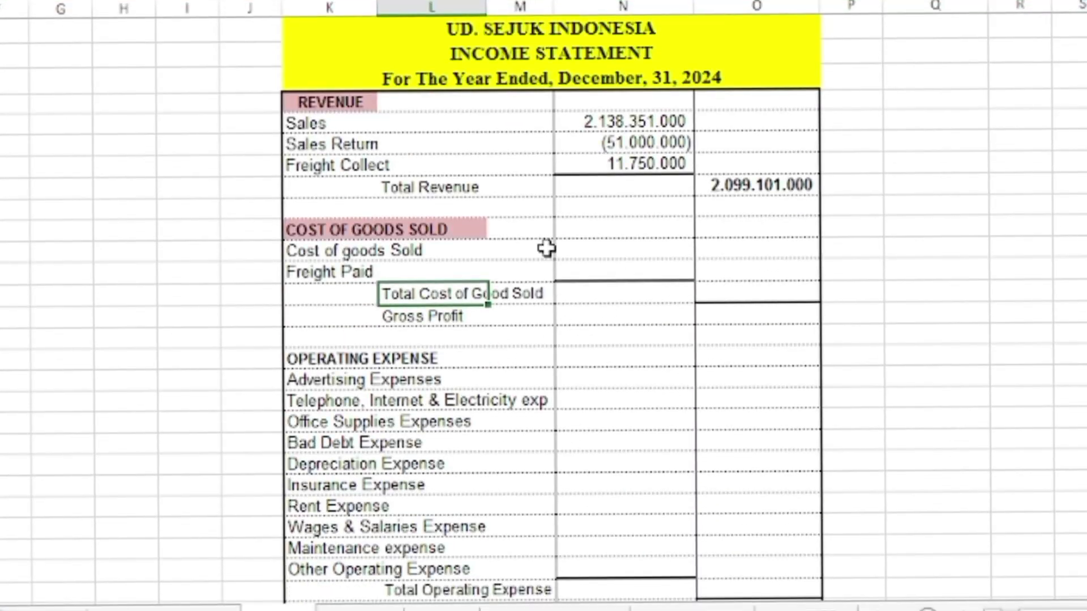
{"action": "left_click", "coordinate": [595, 251]}
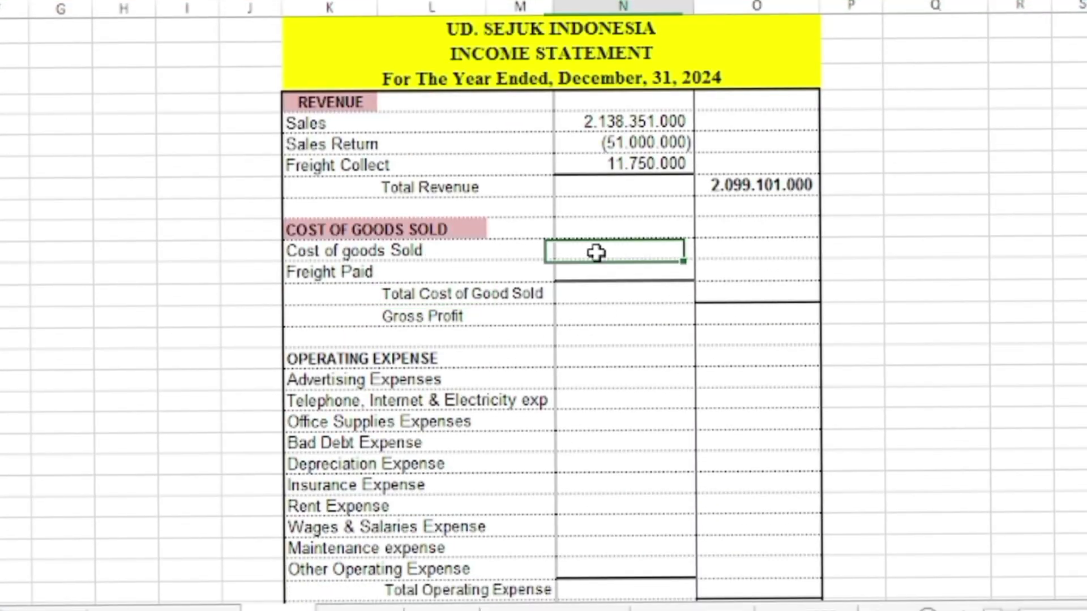
{"action": "type", "text": "1.155.900.000"}
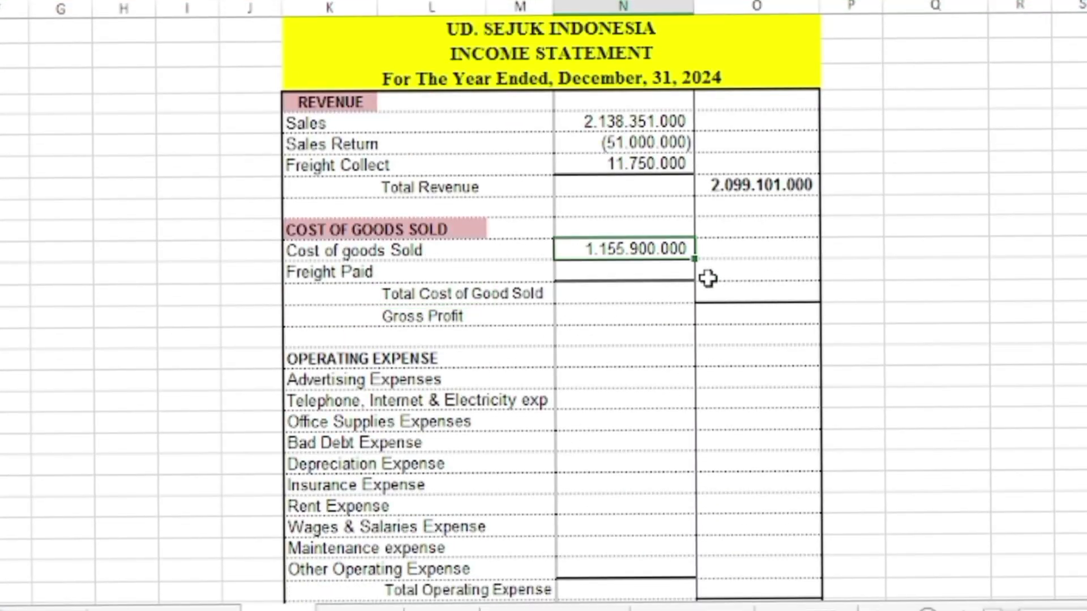
{"action": "left_click", "coordinate": [655, 270]}
{"action": "type", "text": "13.350.000"}
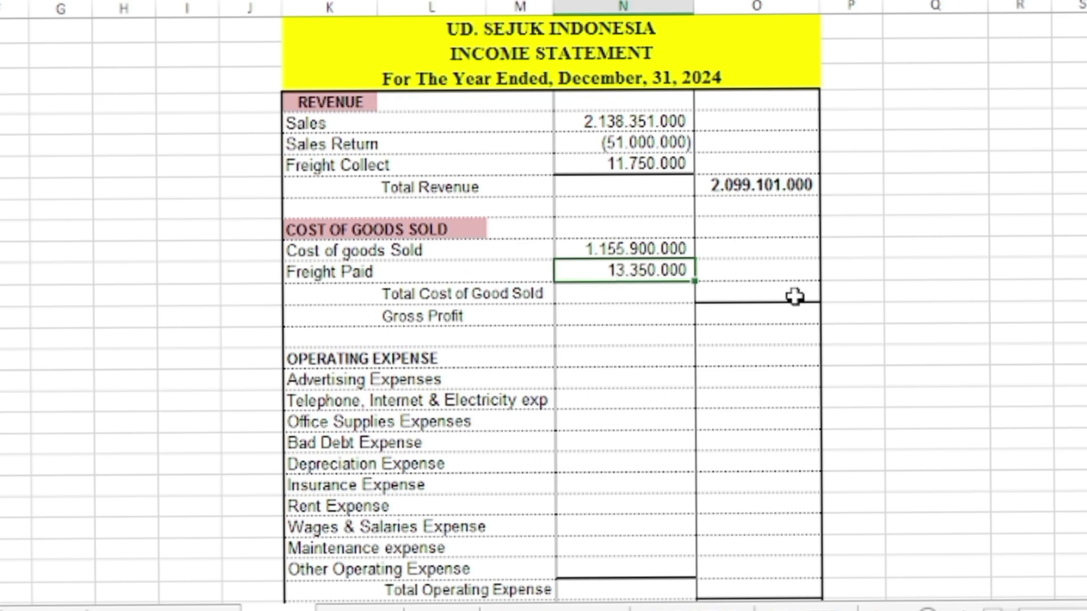
{"action": "left_click", "coordinate": [759, 293]}
{"action": "type", "text": "(1.169.250.000)"}
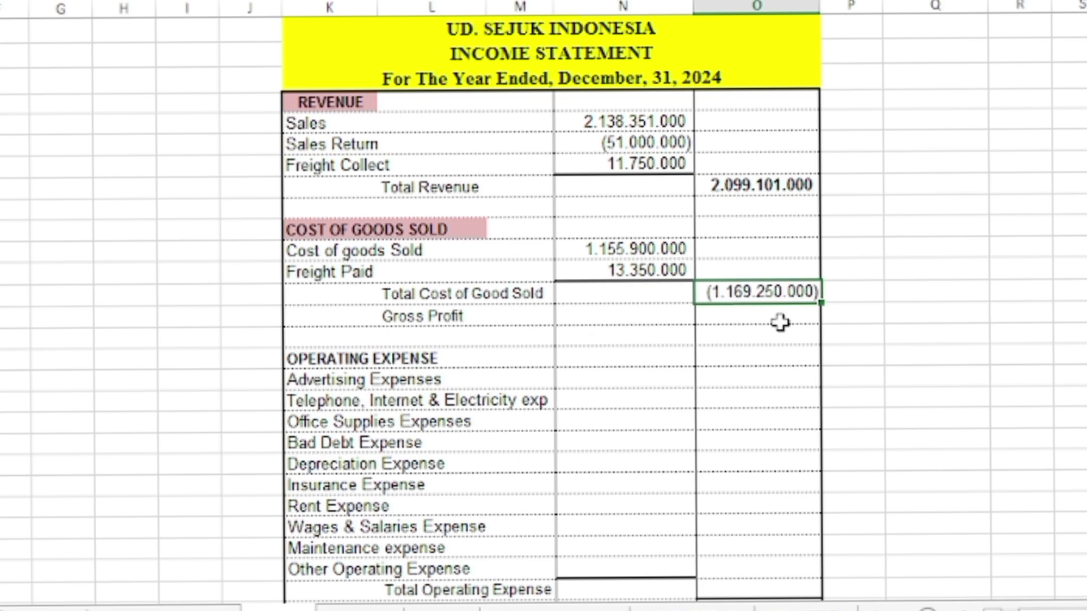
Fill the Total Revenue and Total Cost of Good Sold amounts with light blue and calculate Gross Profit from them.
{"action": "left_click", "coordinate": [772, 178]}
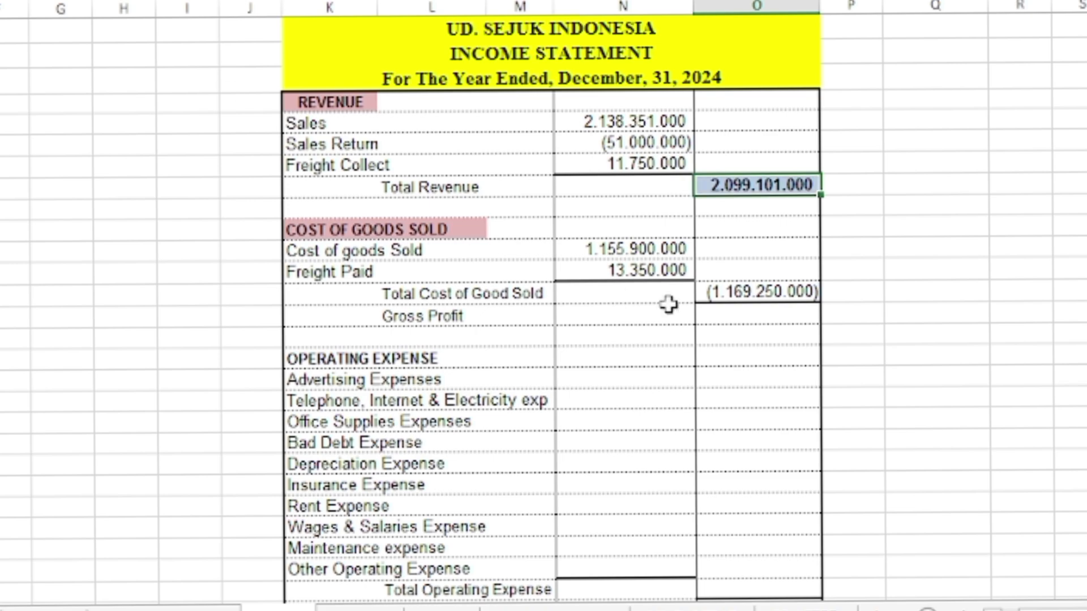
{"action": "left_click", "coordinate": [710, 296], "text": "ctrl"}
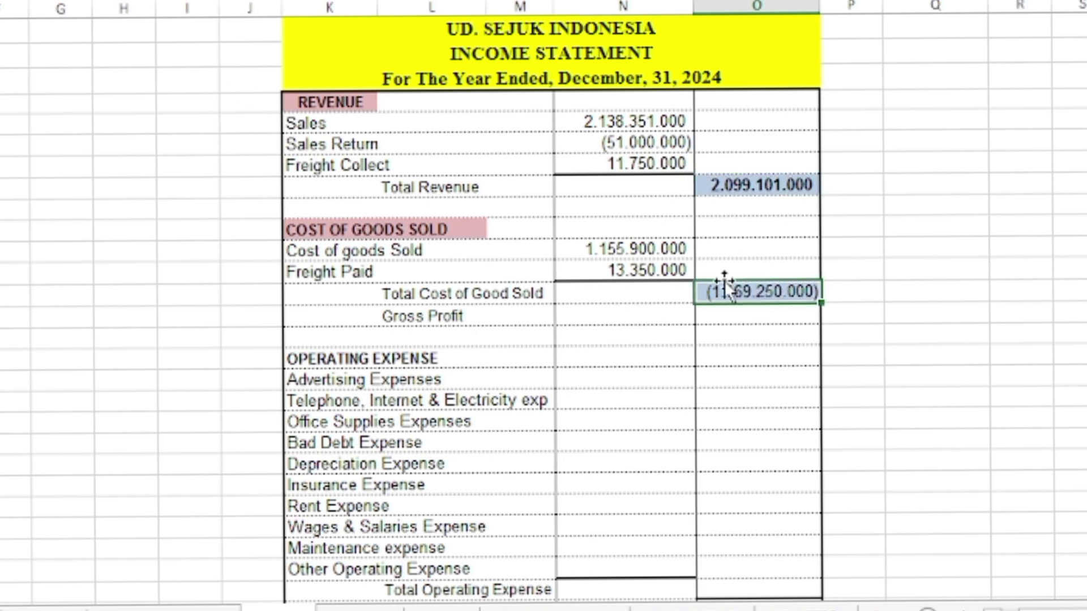
{"action": "left_click", "coordinate": [732, 316], "text": "ctrl"}
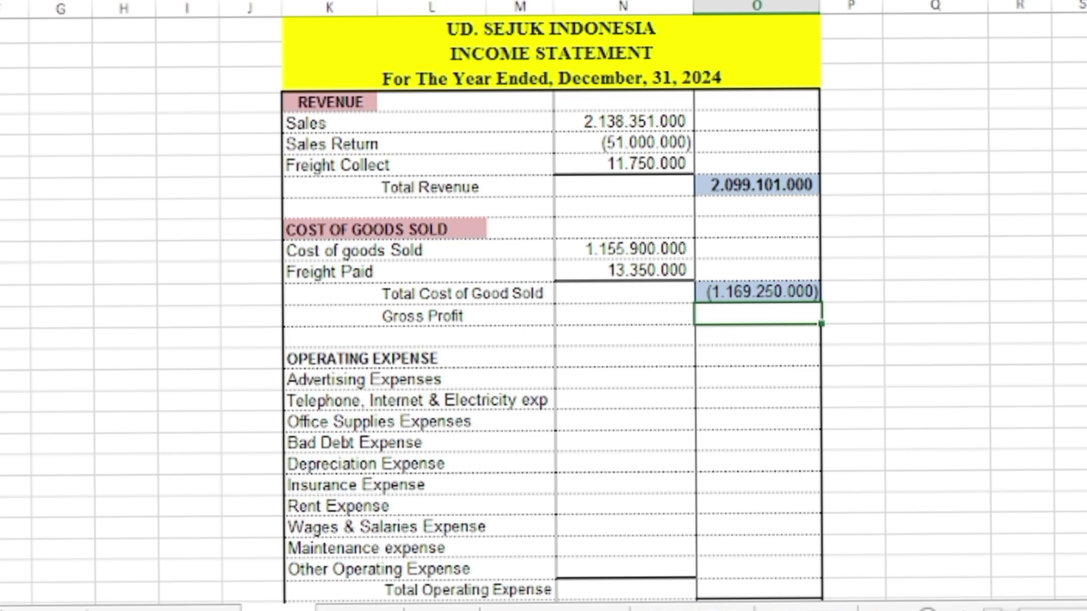
{"action": "key", "text": "alt+equal"}
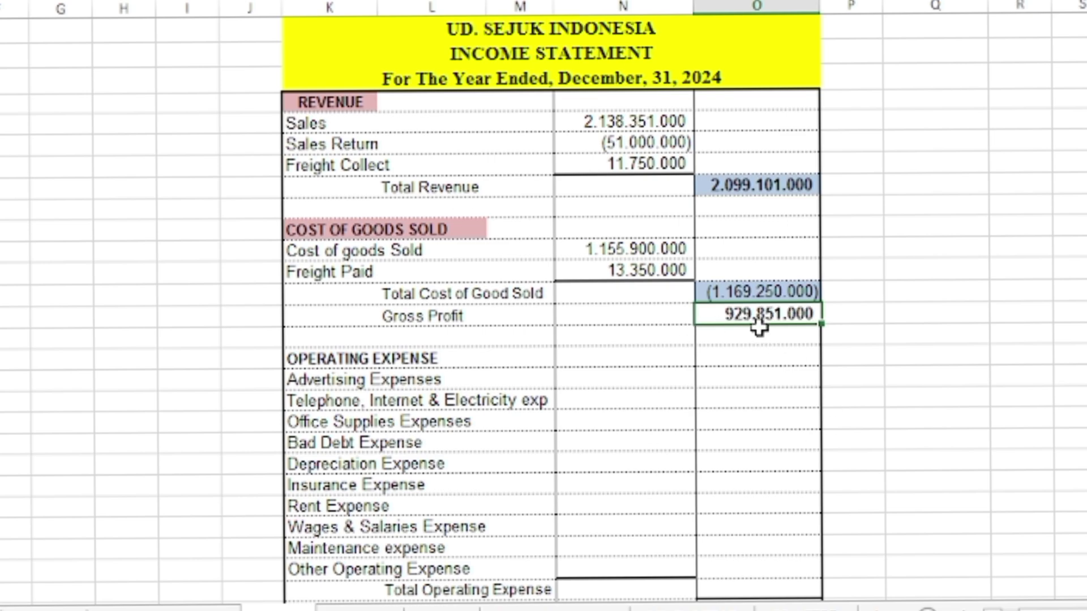
Fill the OPERATING EXPENSE heading of the income statement with light blue.
{"action": "scroll", "coordinate": [757, 327], "scroll_direction": "down", "scroll_amount": 1}
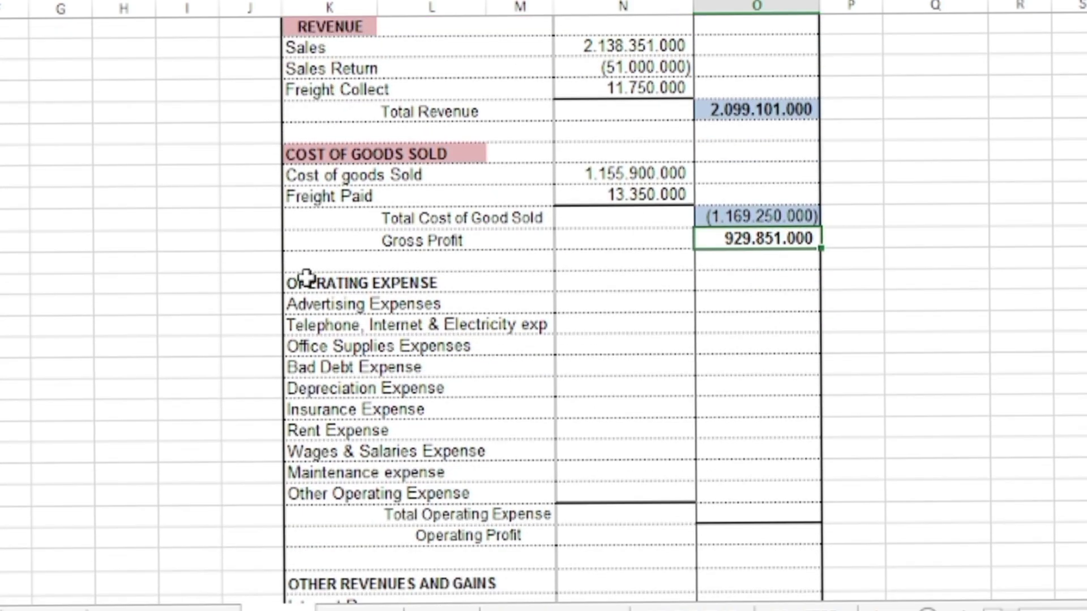
{"action": "left_click_drag", "start_coordinate": [294, 281], "coordinate": [427, 281]}
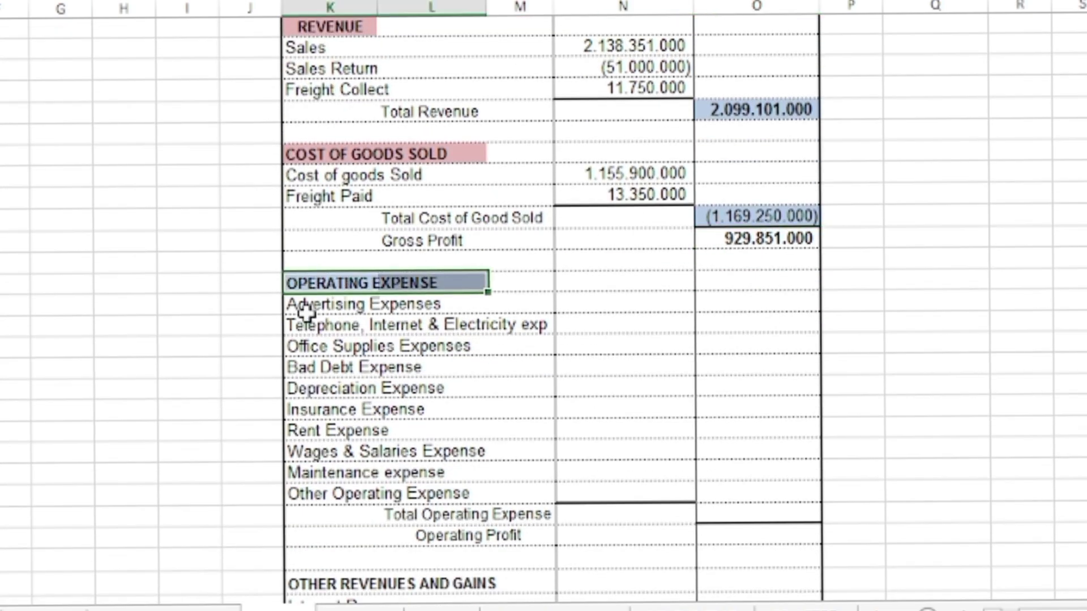
{"action": "left_click", "coordinate": [508, 352]}
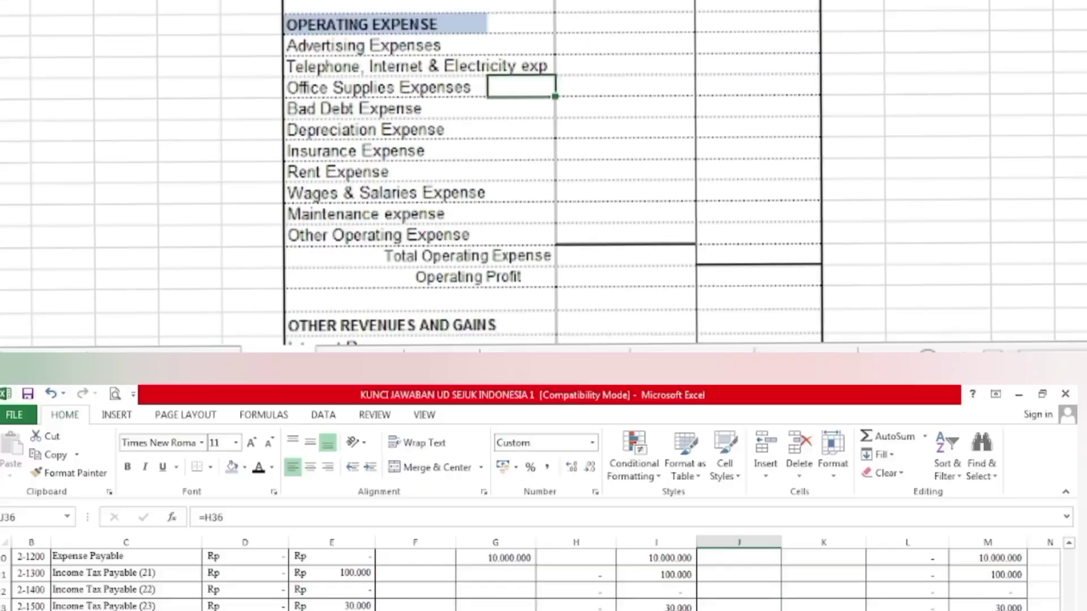
On the 3.2 WORKSHEET sheet, fill the account names from Advertising Expenses through Other Operating Expense with light green.
{"action": "scroll", "coordinate": [77, 368], "scroll_direction": "down", "scroll_amount": 3}
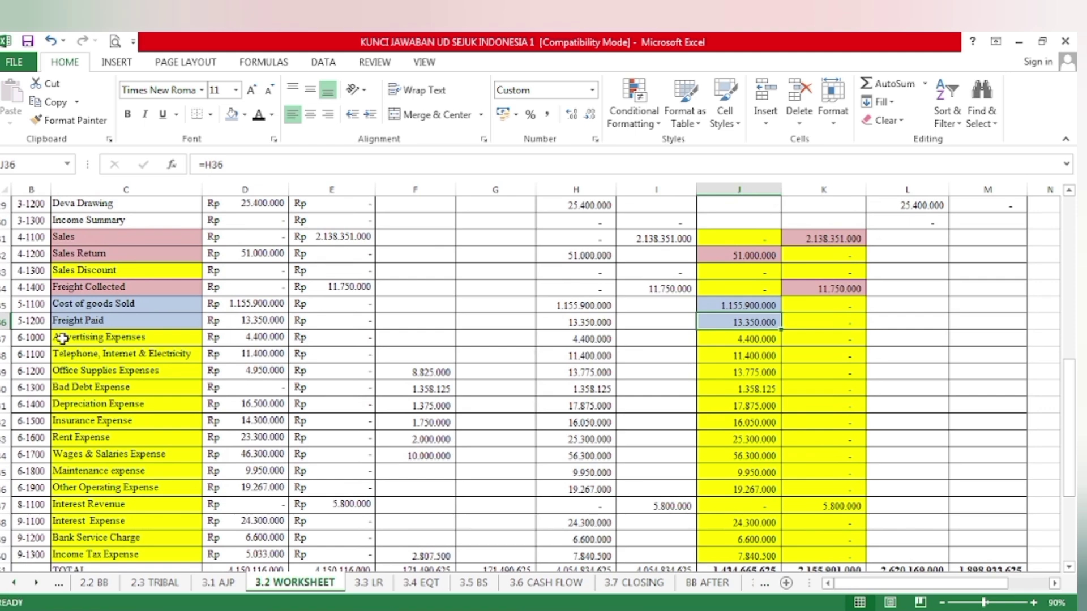
{"action": "left_click_drag", "start_coordinate": [63, 338], "coordinate": [149, 487]}
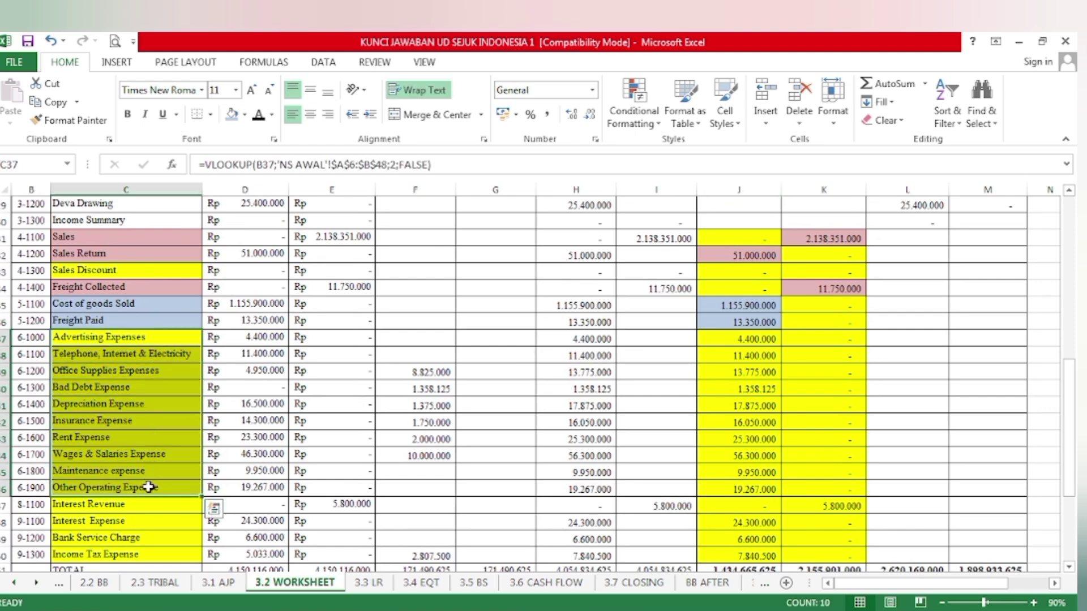
{"action": "left_click", "coordinate": [244, 115]}
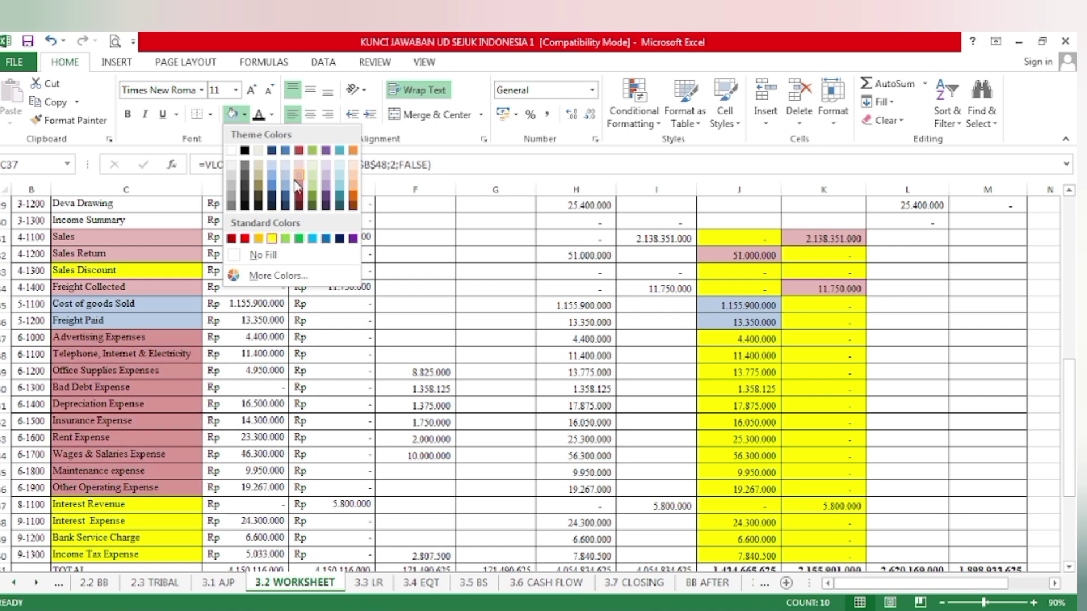
{"action": "left_click", "coordinate": [313, 174]}
{"action": "left_click", "coordinate": [141, 370]}
{"action": "left_click", "coordinate": [268, 371]}
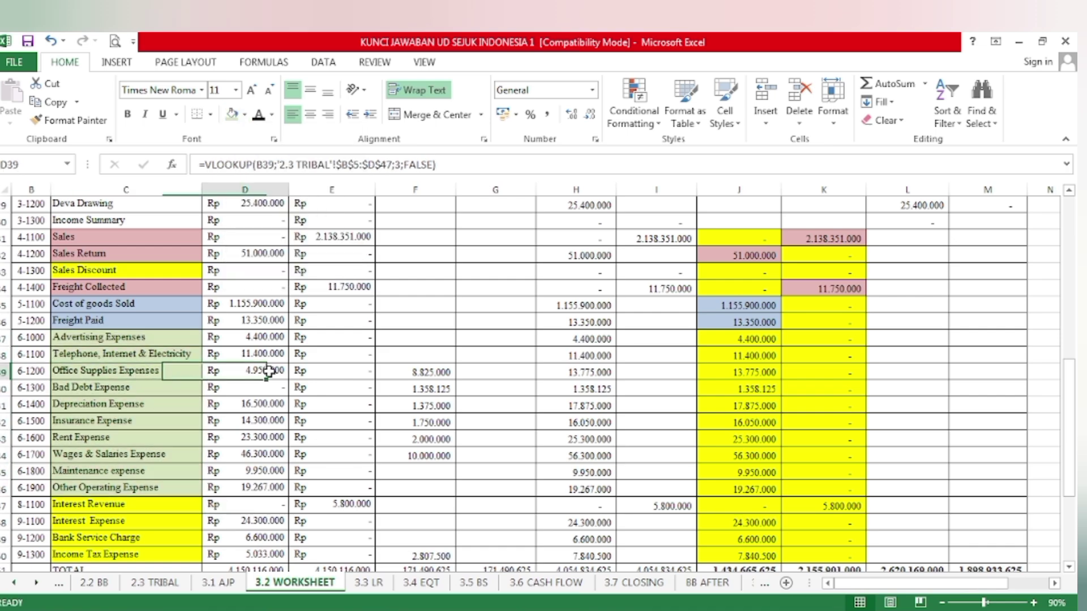
Fill the Income Summary debit amounts from Advertising Expenses through Other Operating Expense with the same light green.
{"action": "left_click_drag", "start_coordinate": [735, 337], "coordinate": [735, 487]}
{"action": "key", "text": "ctrl+c"}
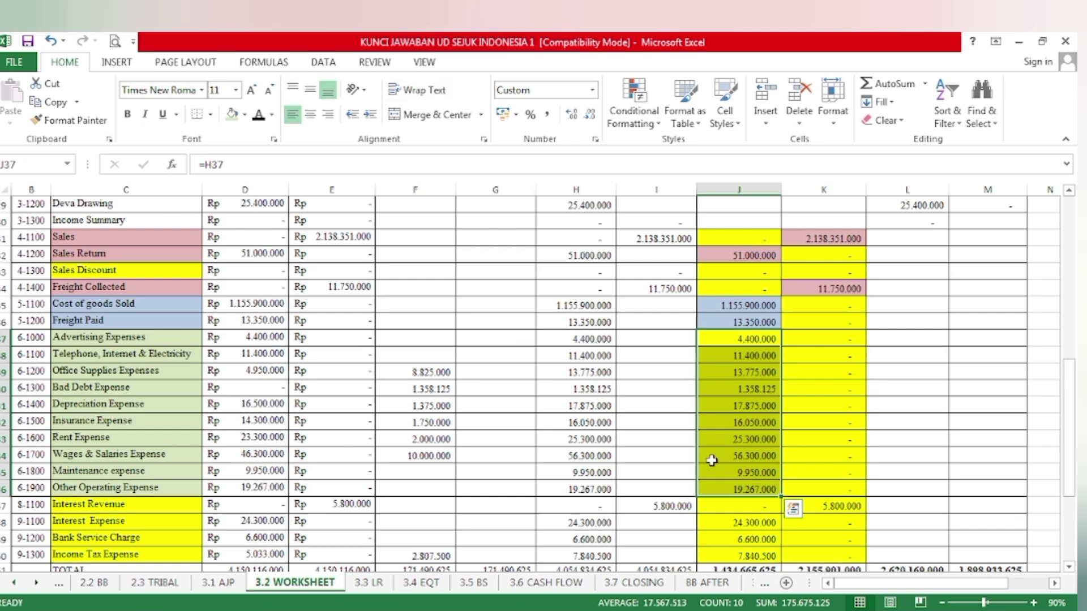
{"action": "left_click", "coordinate": [230, 115]}
{"action": "left_click", "coordinate": [809, 385]}
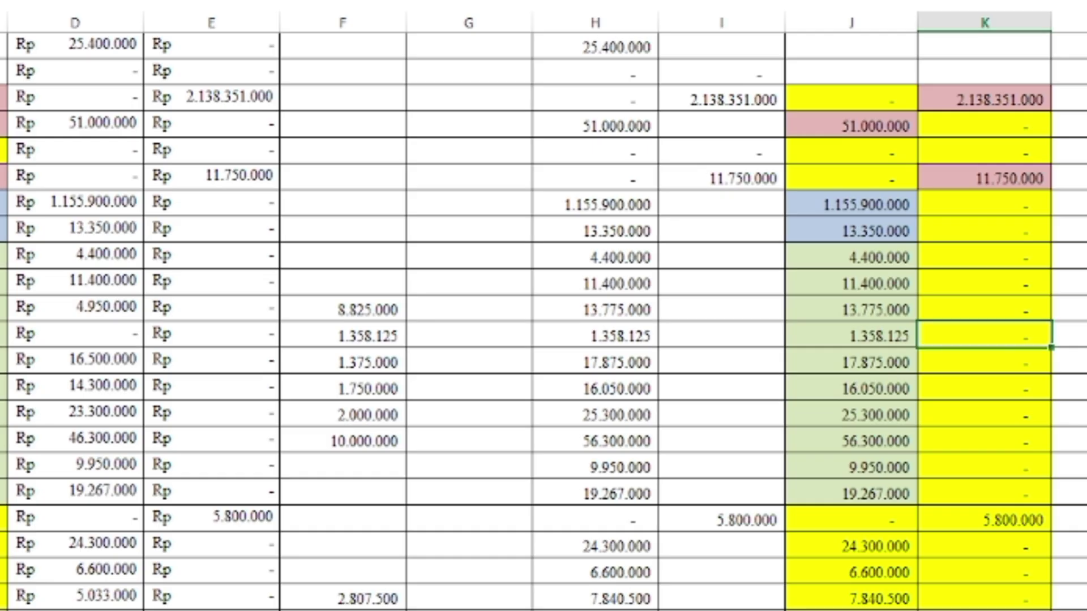
On the 3.3 LR sheet, fill in the worksheet amounts for Advertising Expenses through Maintenance expense and enter 19.267.000 for Other Operating Expense.
{"action": "left_click", "coordinate": [369, 583]}
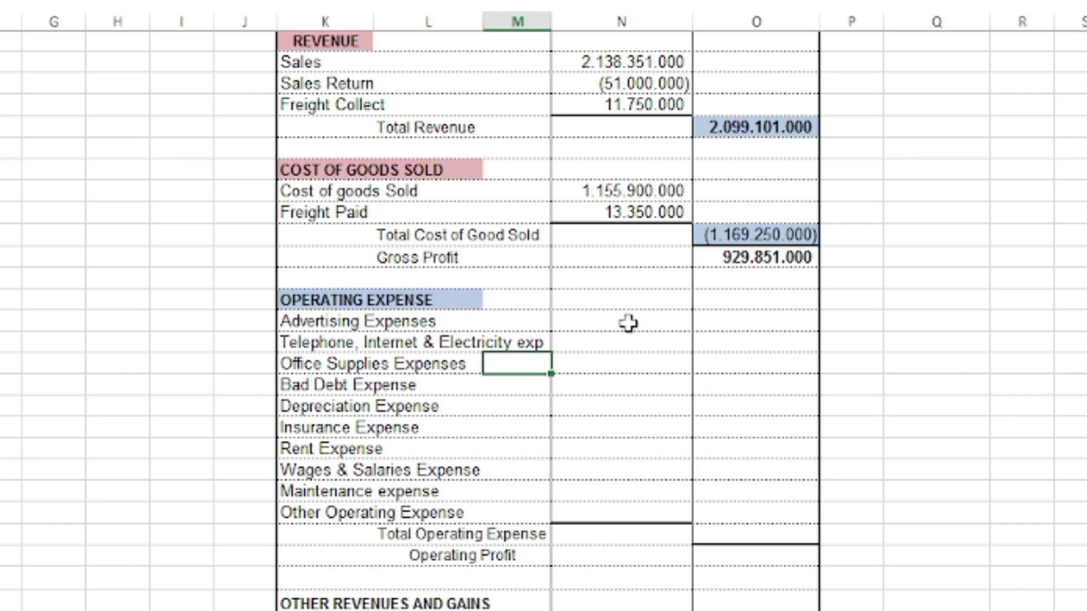
{"action": "left_click_drag", "start_coordinate": [628, 324], "coordinate": [631, 491]}
{"action": "key", "text": "ctrl+v"}
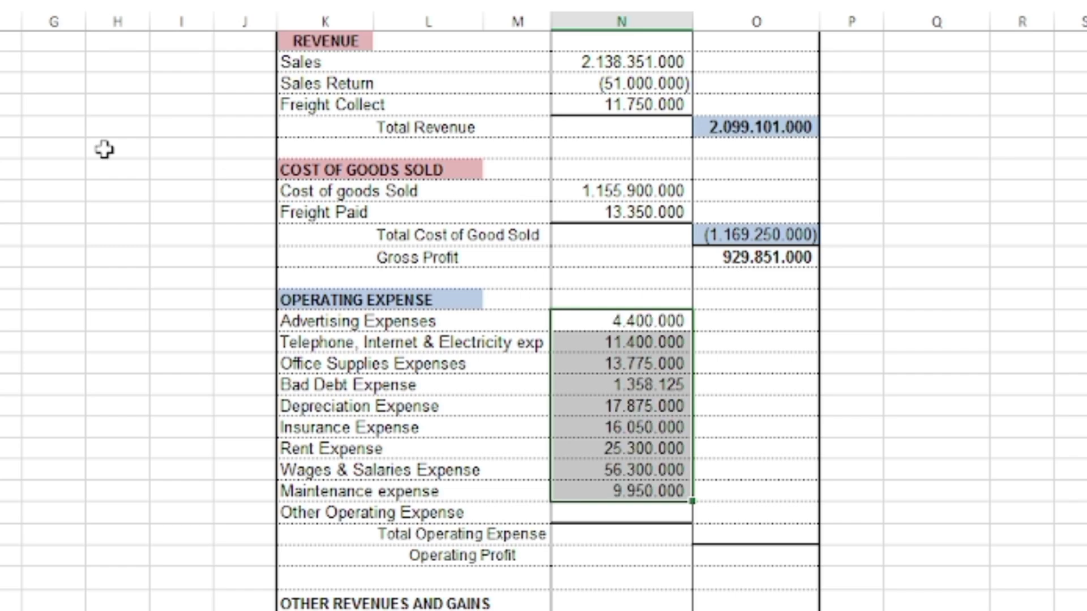
{"action": "left_click_drag", "start_coordinate": [589, 471], "coordinate": [590, 510]}
{"action": "left_click", "coordinate": [590, 510]}
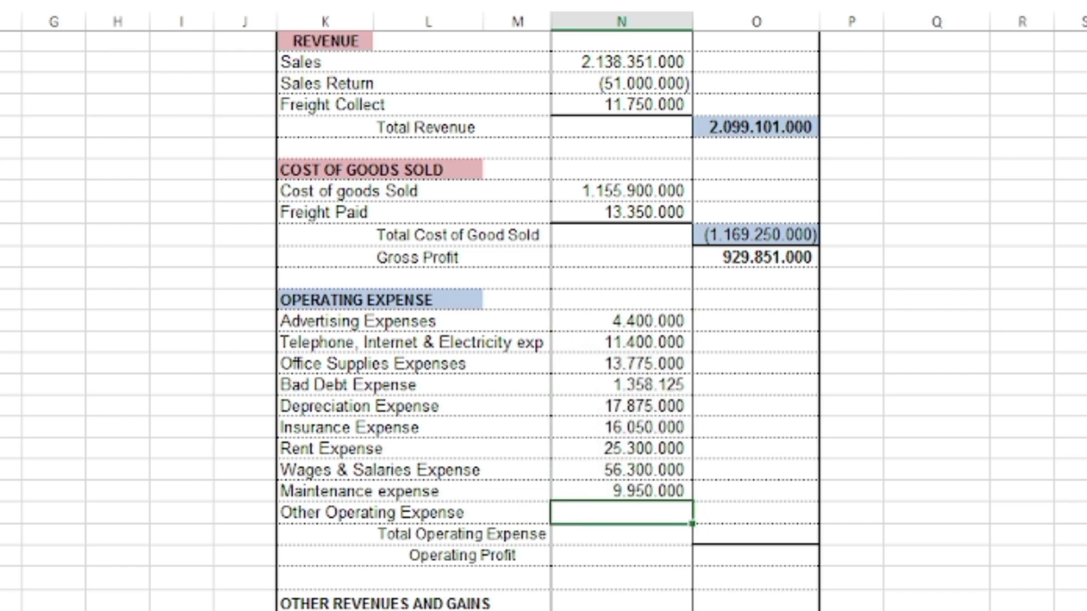
{"action": "type", "text": "19.267.000"}
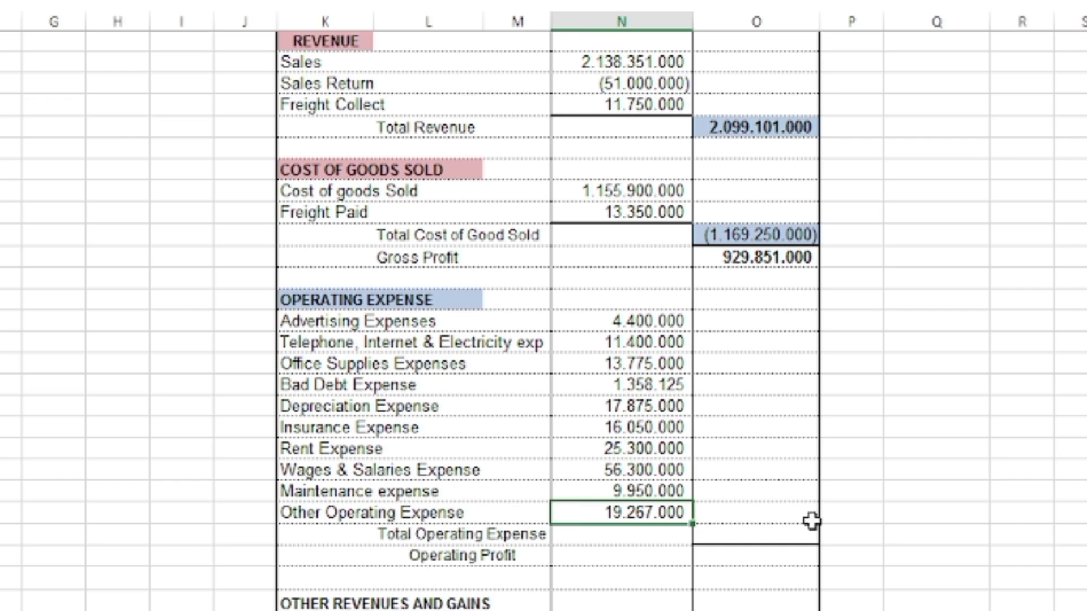
Enter (175.675.125) as Total Operating Expense and fill both the Gross Profit amount and this total with light green.
{"action": "left_click", "coordinate": [766, 532]}
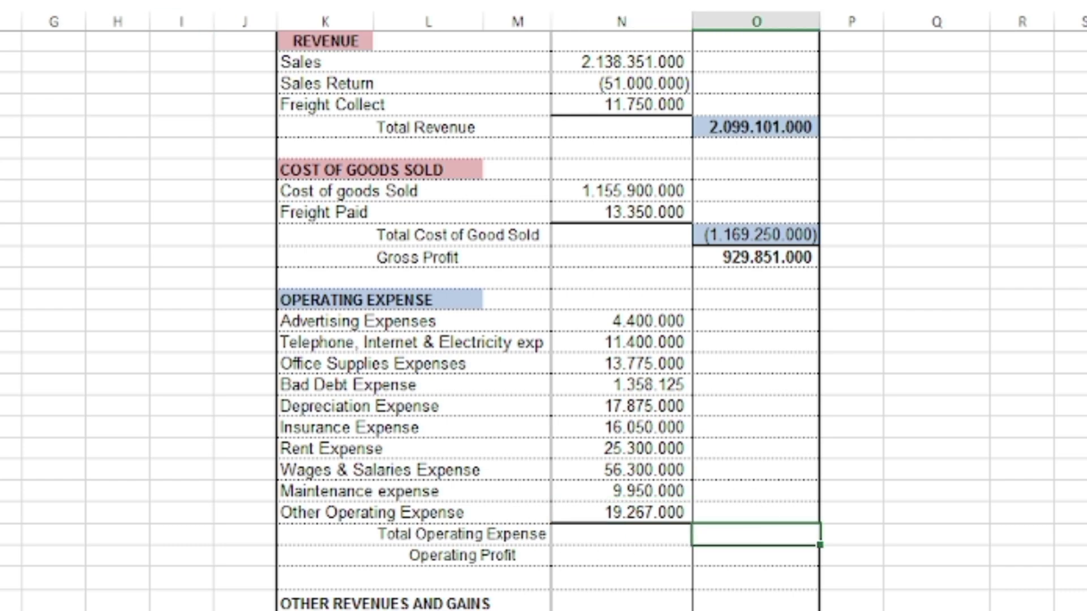
{"action": "type", "text": "(175.675.125)"}
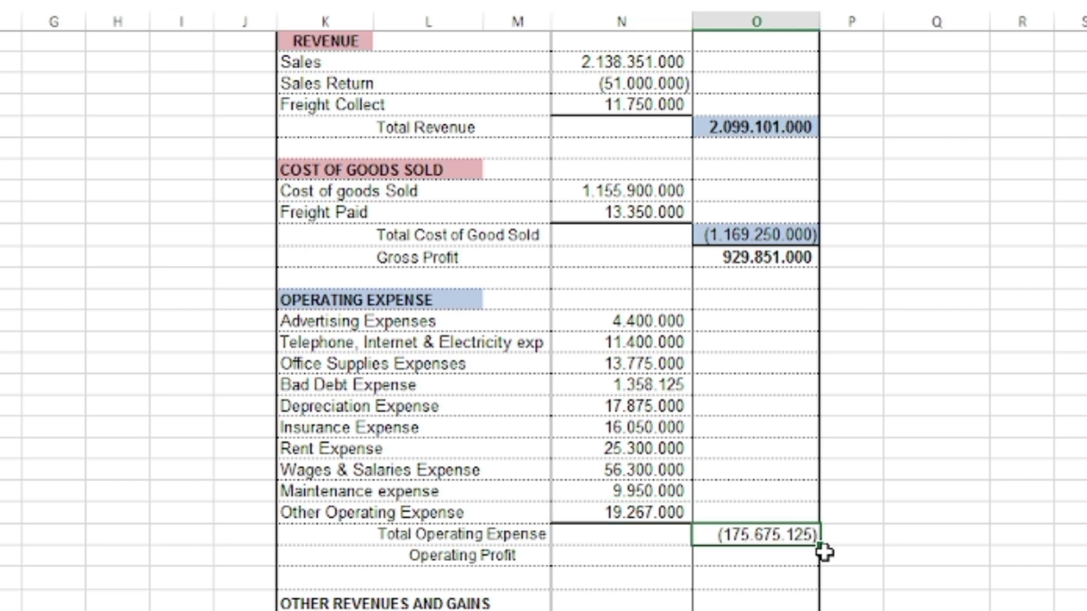
{"action": "scroll", "coordinate": [866, 492], "scroll_direction": "down", "scroll_amount": 3}
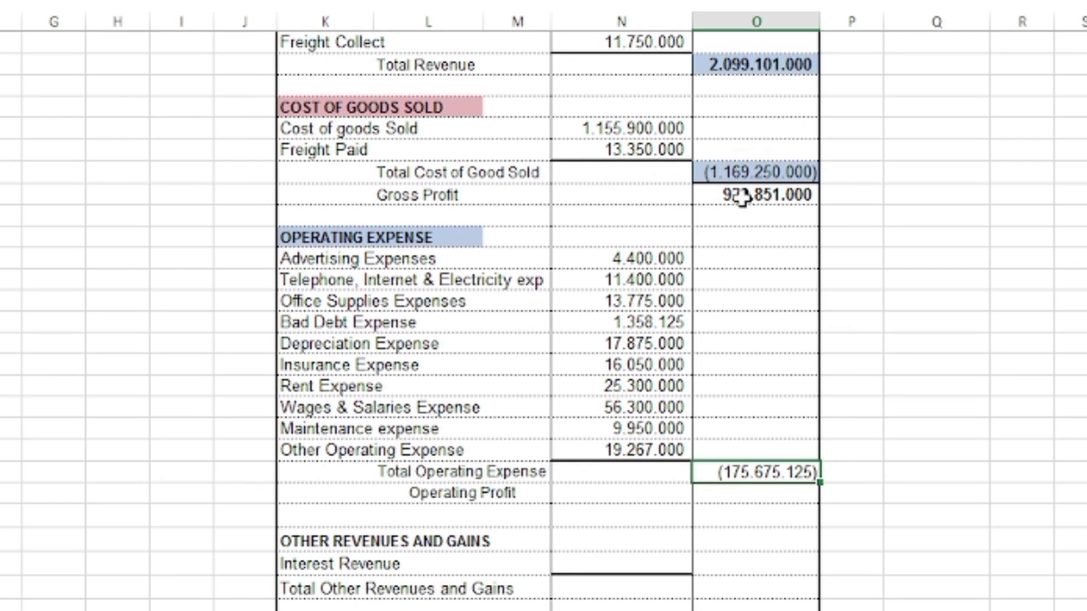
{"action": "left_click", "coordinate": [741, 196]}
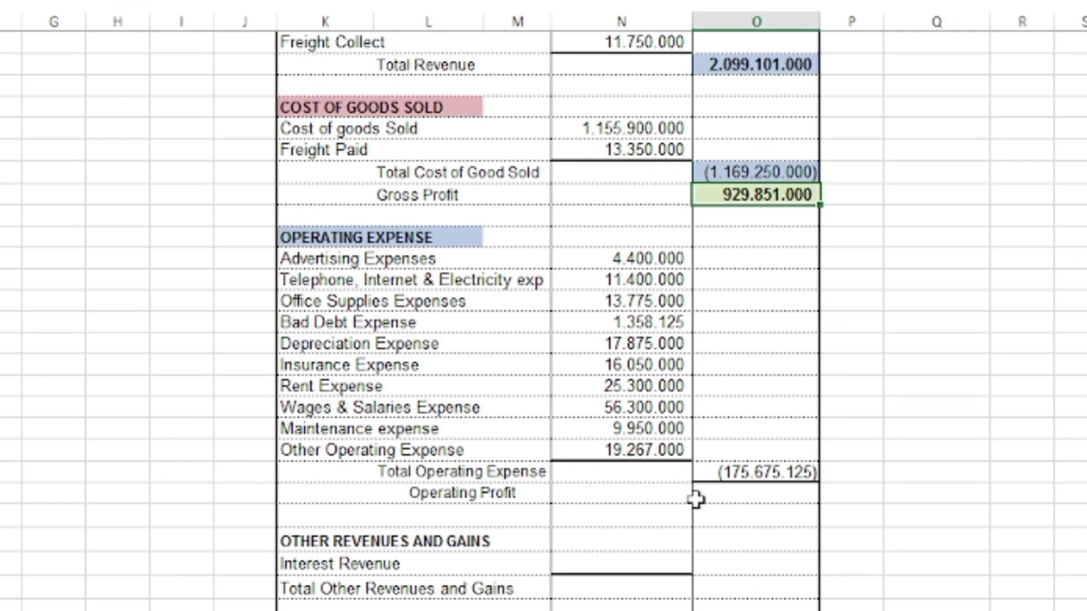
{"action": "left_click", "coordinate": [766, 472]}
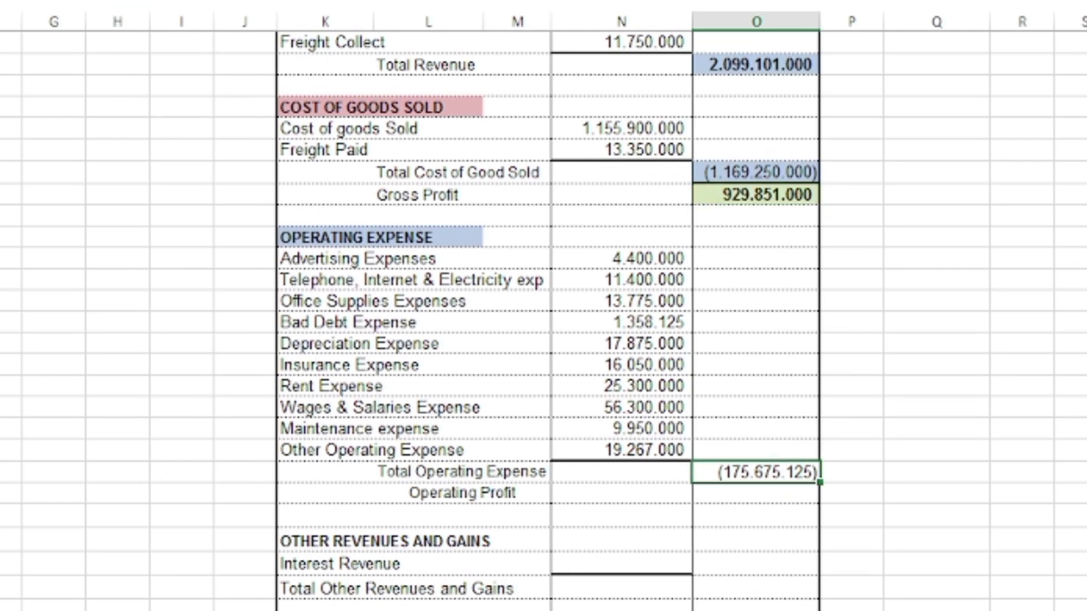
{"action": "key", "text": "F4"}
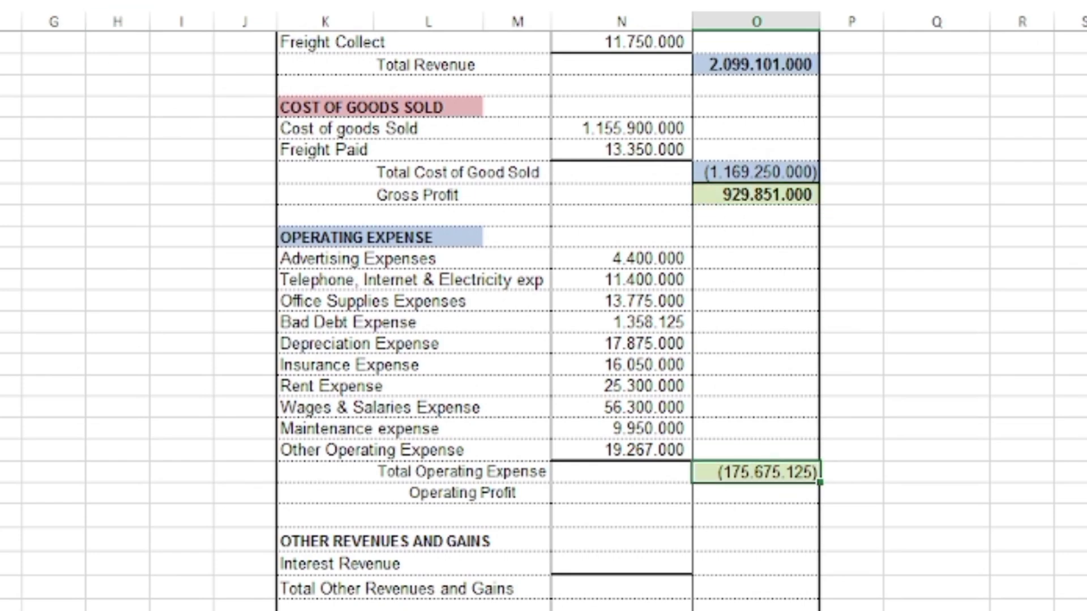
Calculate the Operating Profit amount with the formula =SUM(O14:O27).
{"action": "left_click", "coordinate": [769, 488]}
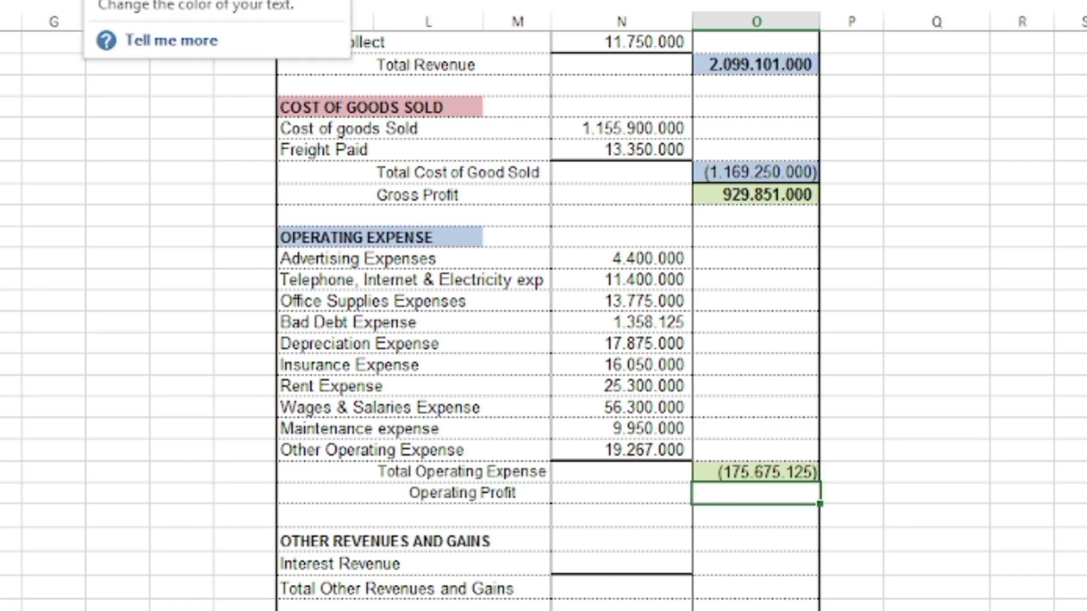
{"action": "left_click", "coordinate": [619, 563]}
{"action": "scroll", "coordinate": [619, 563], "scroll_direction": "down", "scroll_amount": 1}
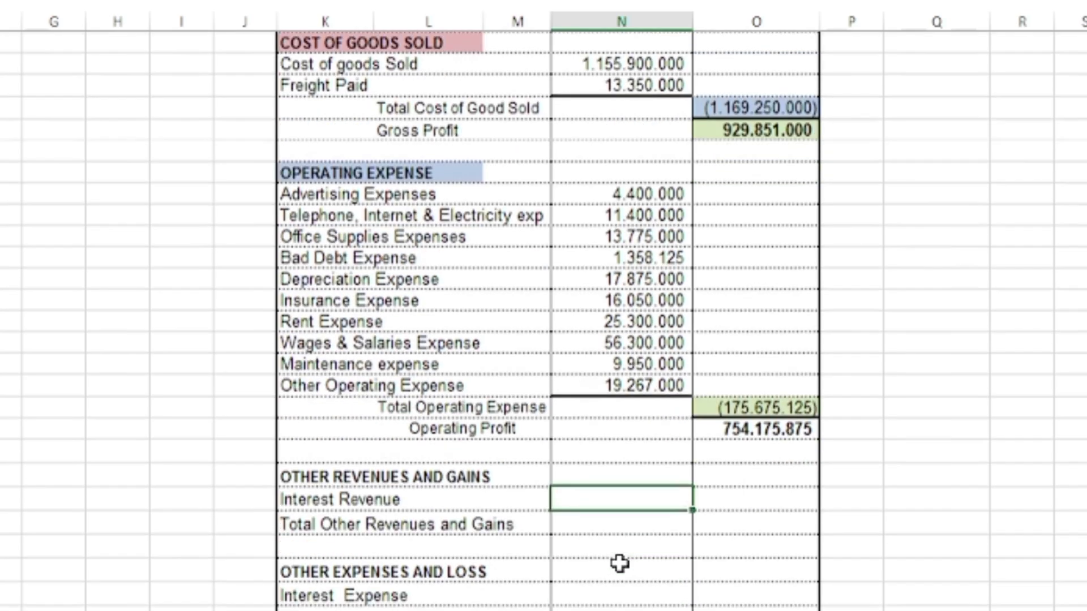
Fill the OTHER REVENUES AND GAINS and OTHER EXPENSES AND LOSS headings with light green.
{"action": "scroll", "coordinate": [620, 563], "scroll_direction": "down", "scroll_amount": 2}
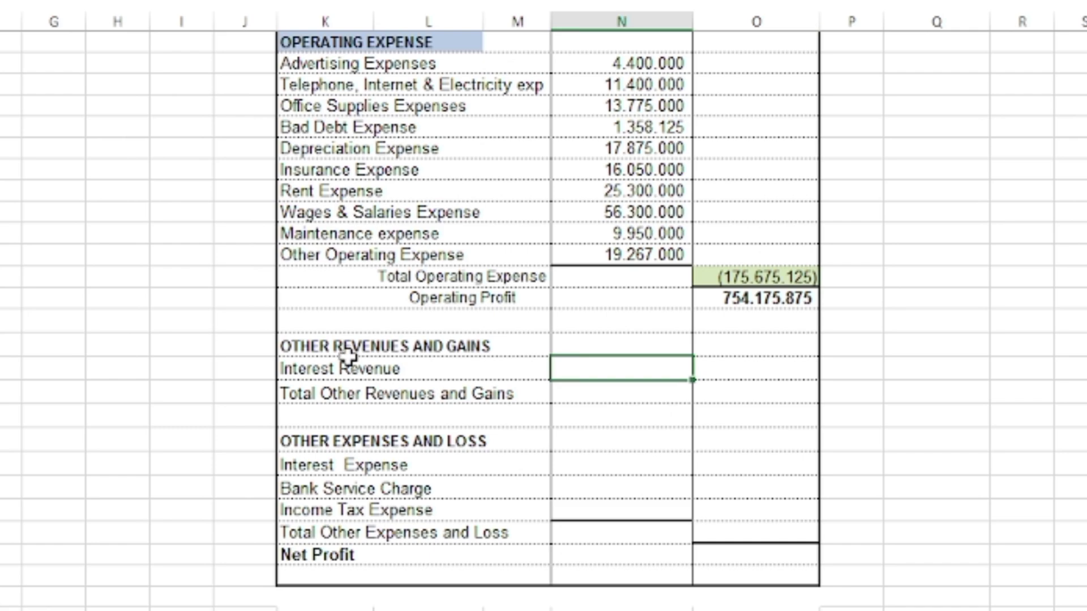
{"action": "left_click_drag", "start_coordinate": [294, 348], "coordinate": [548, 347]}
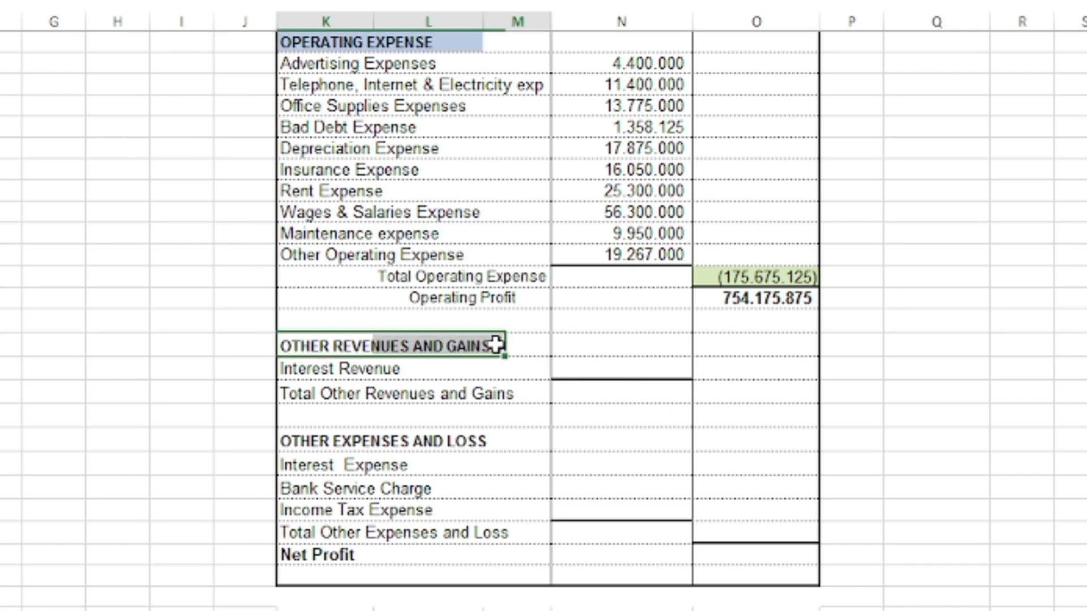
{"action": "key", "text": "F4"}
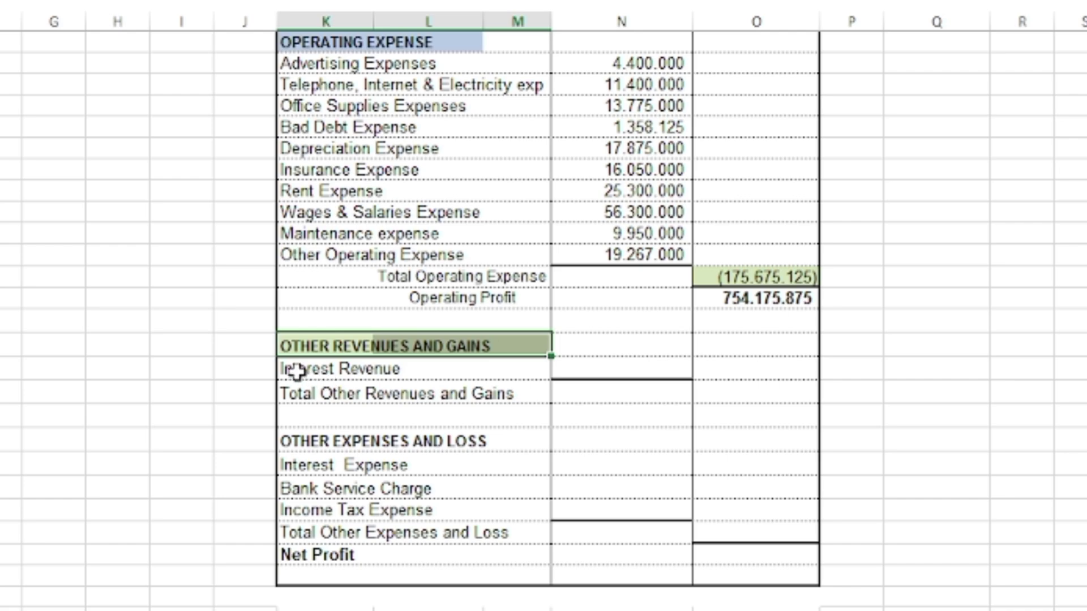
{"action": "left_click", "coordinate": [419, 374]}
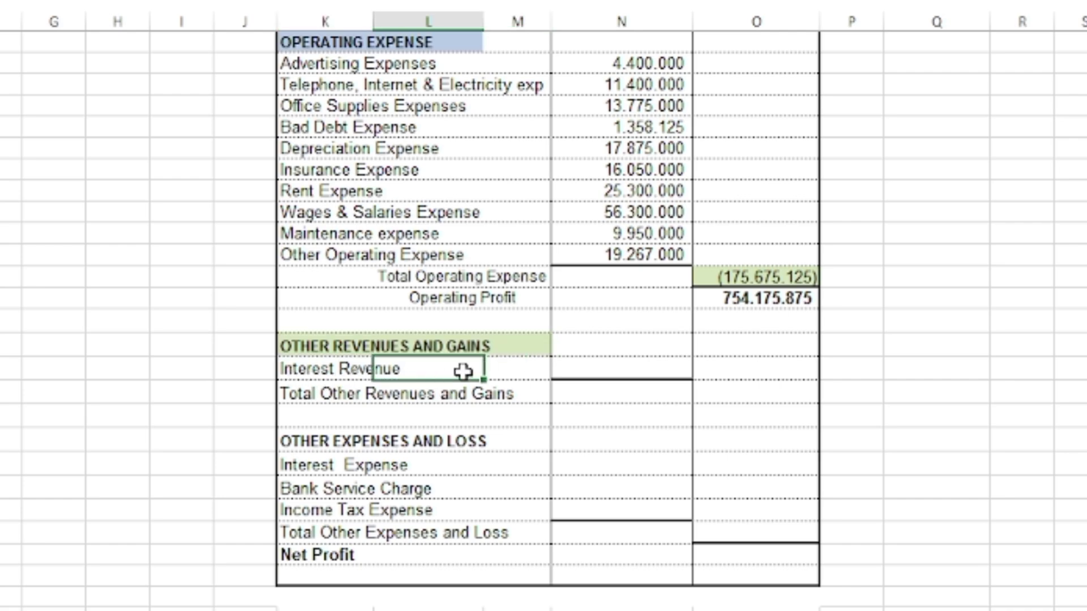
{"action": "left_click_drag", "start_coordinate": [290, 446], "coordinate": [481, 441]}
{"action": "key", "text": "Return"}
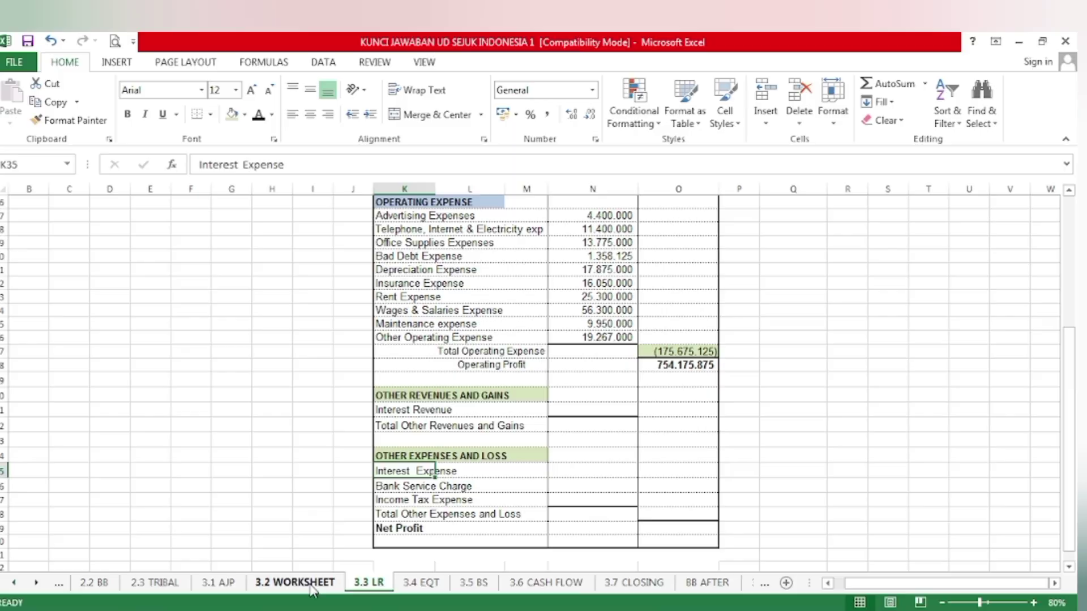
On the 3.2 WORKSHEET sheet, fill the Interest Revenue account name and its Income Summary credit amount with pale blue.
{"action": "left_click", "coordinate": [294, 582]}
{"action": "scroll", "coordinate": [228, 322], "scroll_direction": "down", "scroll_amount": 3}
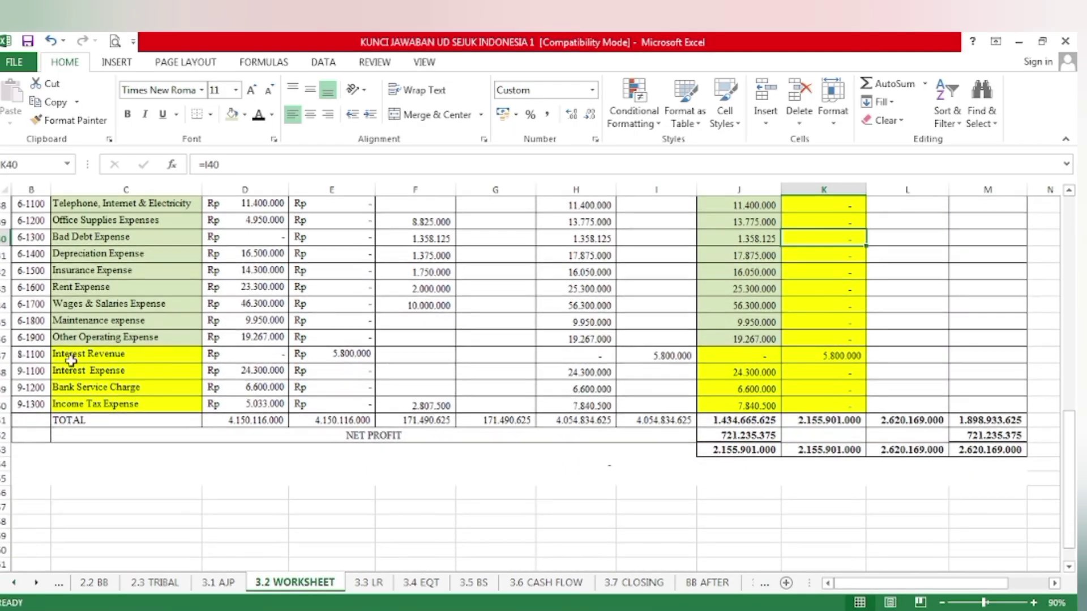
{"action": "left_click", "coordinate": [64, 356]}
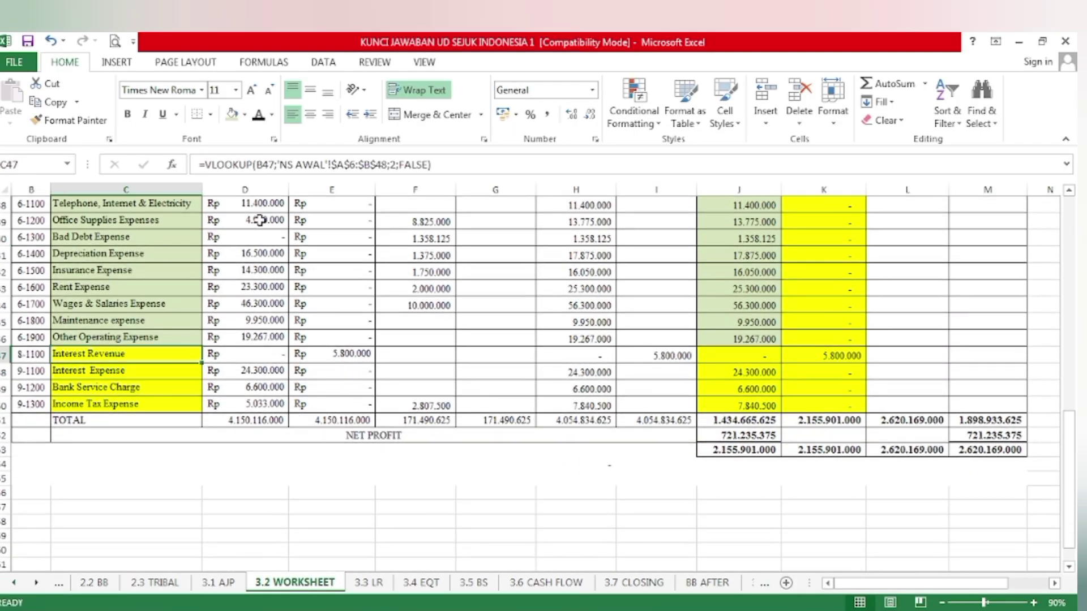
{"action": "left_click", "coordinate": [245, 114]}
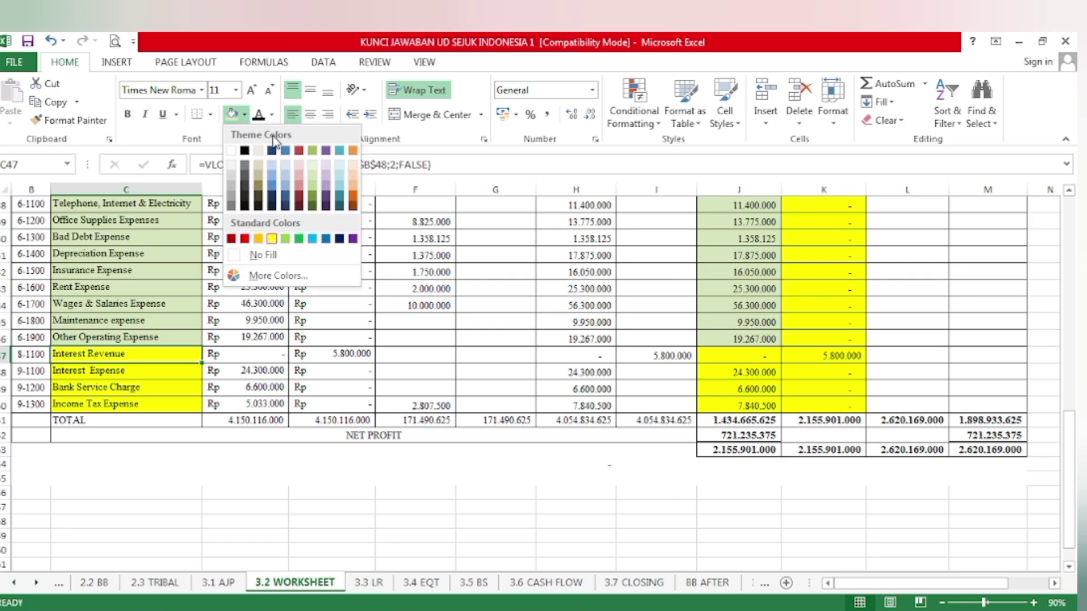
{"action": "left_click", "coordinate": [273, 165]}
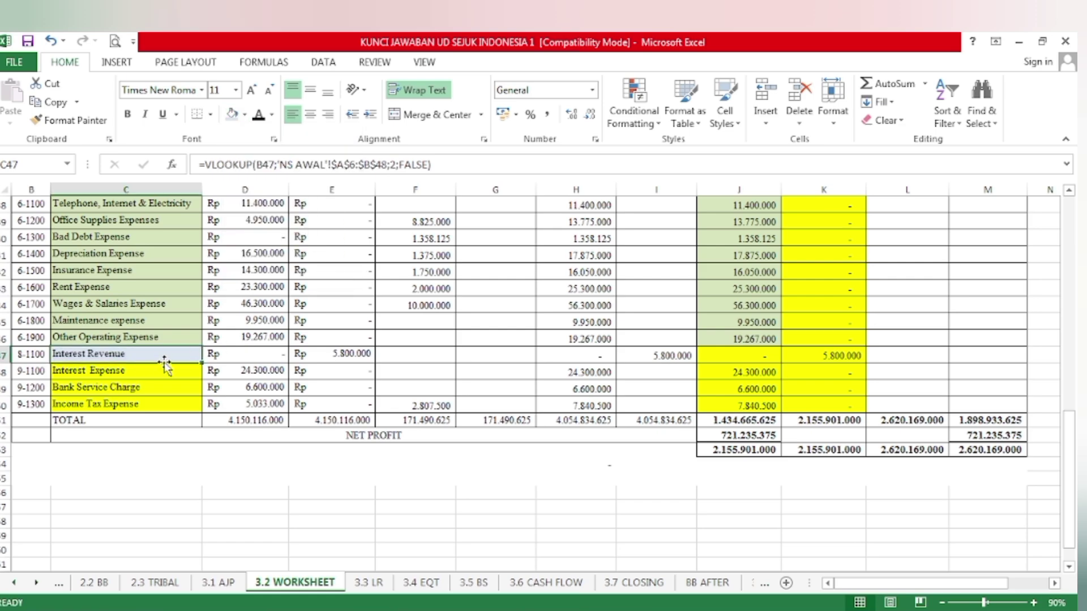
{"action": "left_click", "coordinate": [788, 356]}
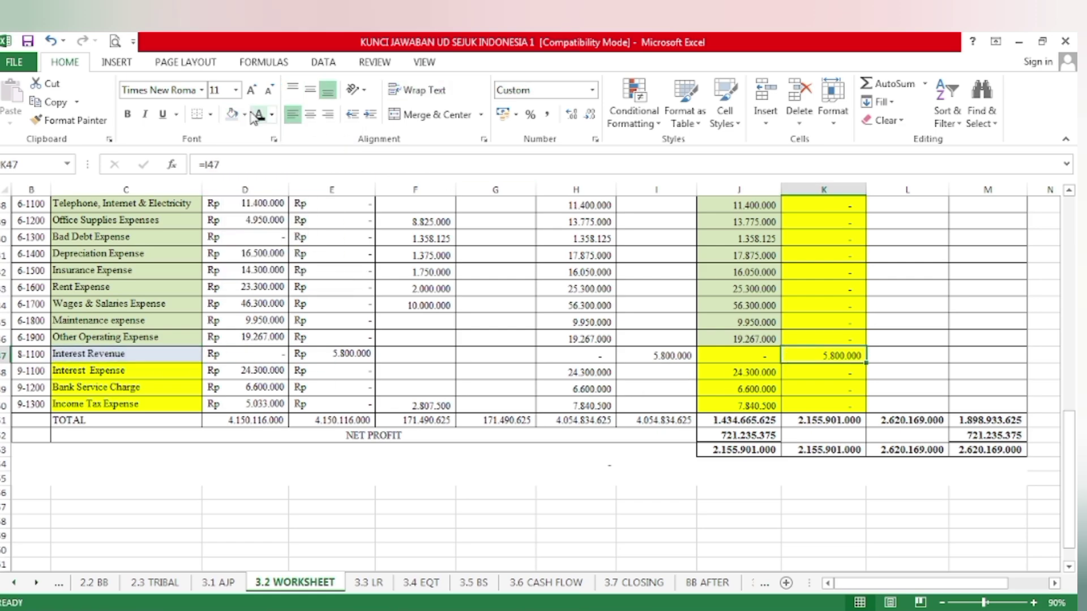
{"action": "left_click", "coordinate": [232, 115]}
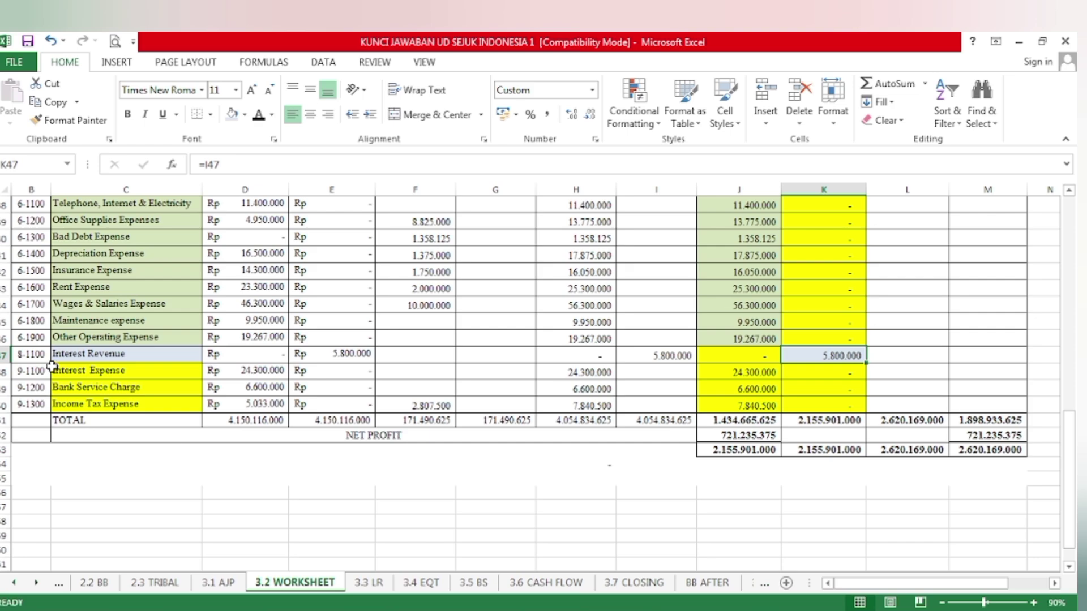
Fill the Interest Expense, Bank Service Charge and Income Tax Expense names and their Income Summary debit amounts with the same pale blue.
{"action": "left_click_drag", "start_coordinate": [57, 370], "coordinate": [104, 403]}
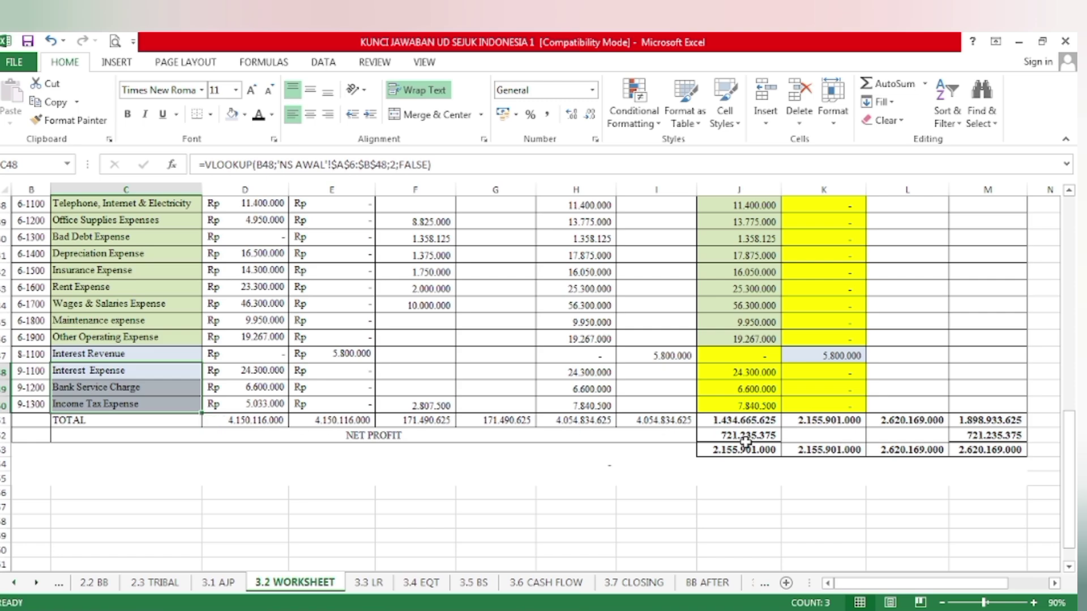
{"action": "left_click_drag", "start_coordinate": [730, 380], "coordinate": [739, 404]}
{"action": "key", "text": "ctrl+c"}
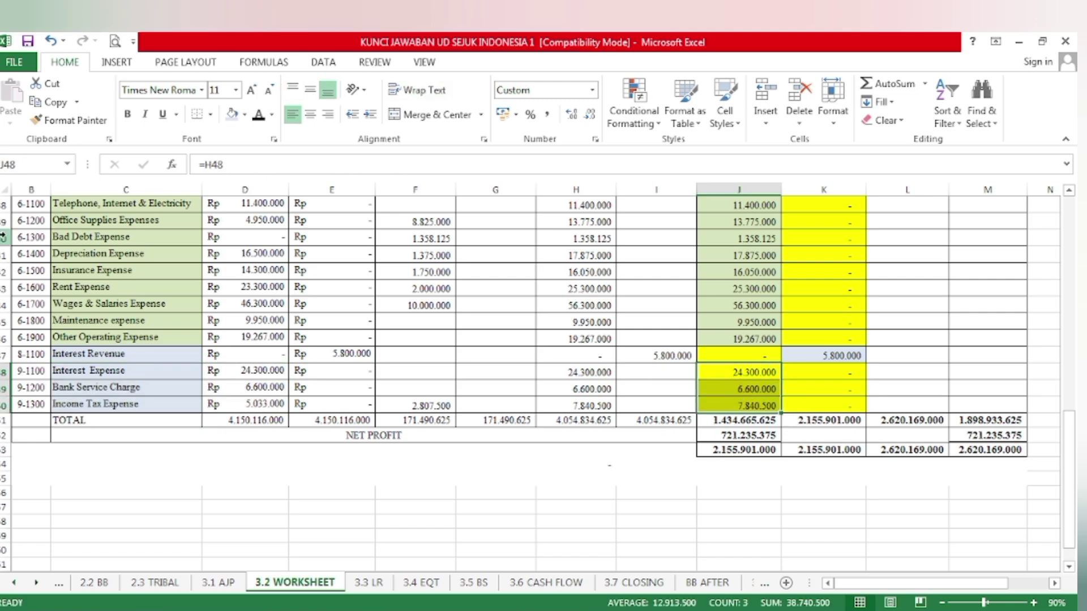
{"action": "left_click", "coordinate": [738, 420]}
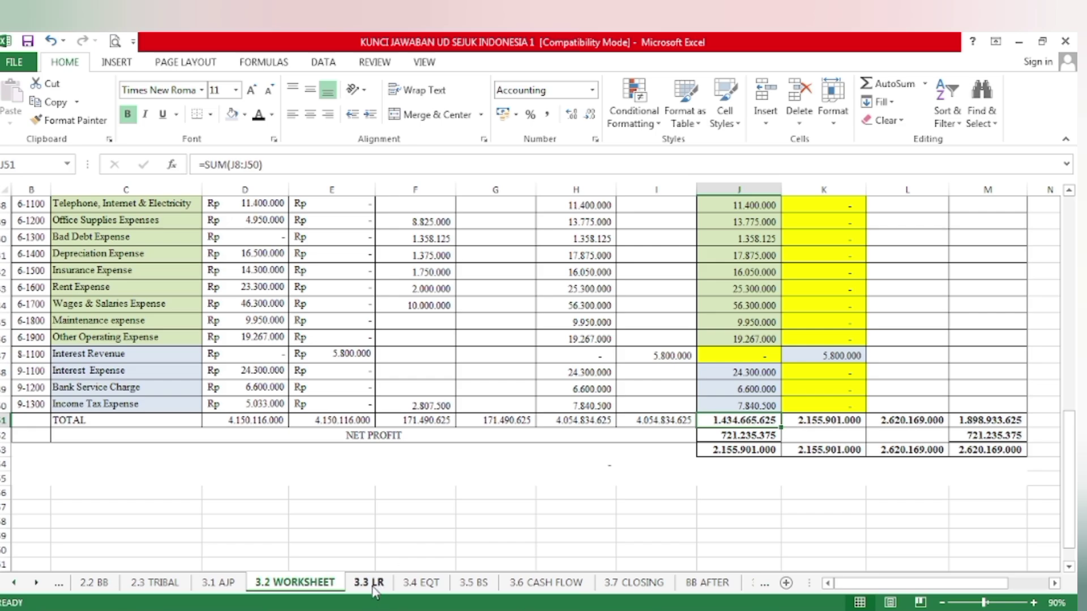
On the 3.3 LR sheet, link Interest Revenue to ='3.2 WORKSHEET'!K47 and set Total Other Revenues and Gains to =N31.
{"action": "left_click", "coordinate": [372, 587]}
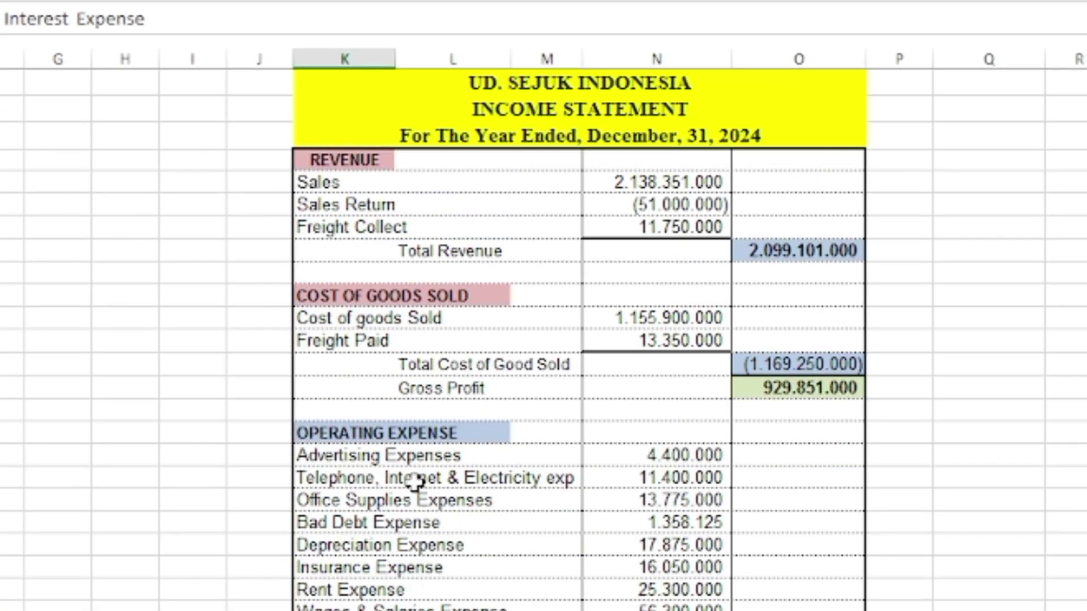
{"action": "scroll", "coordinate": [487, 379], "scroll_direction": "down", "scroll_amount": 5}
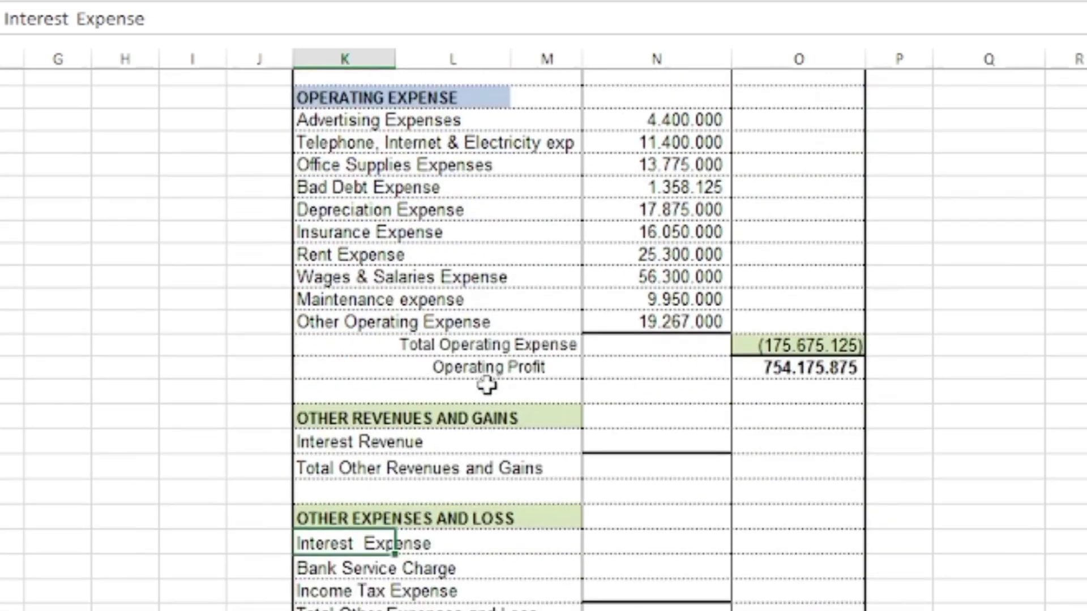
{"action": "scroll", "coordinate": [487, 385], "scroll_direction": "down", "scroll_amount": 1}
{"action": "left_click", "coordinate": [669, 358]}
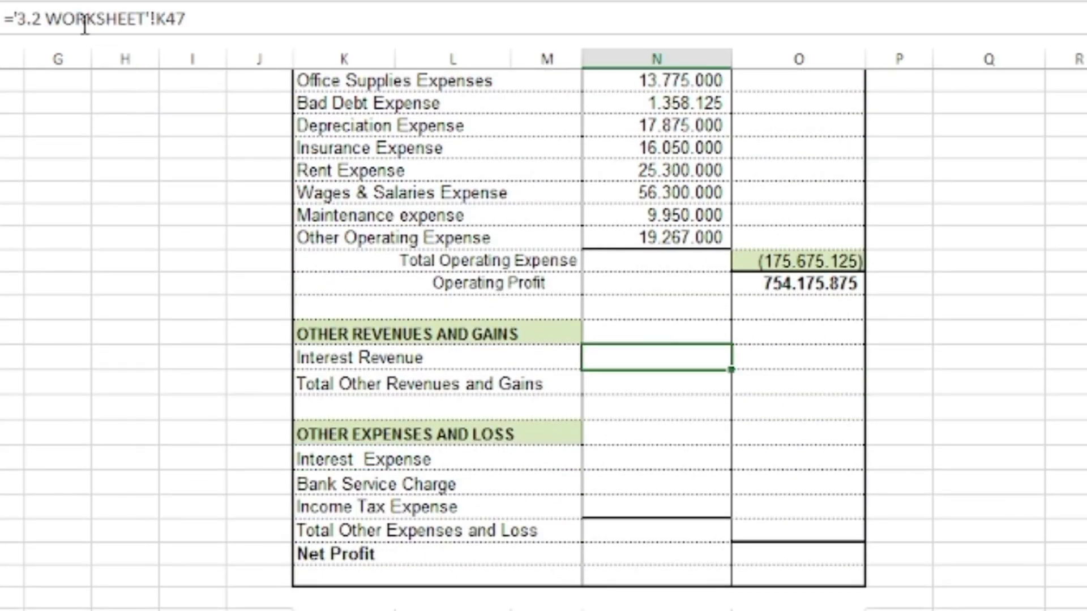
{"action": "left_click", "coordinate": [767, 389]}
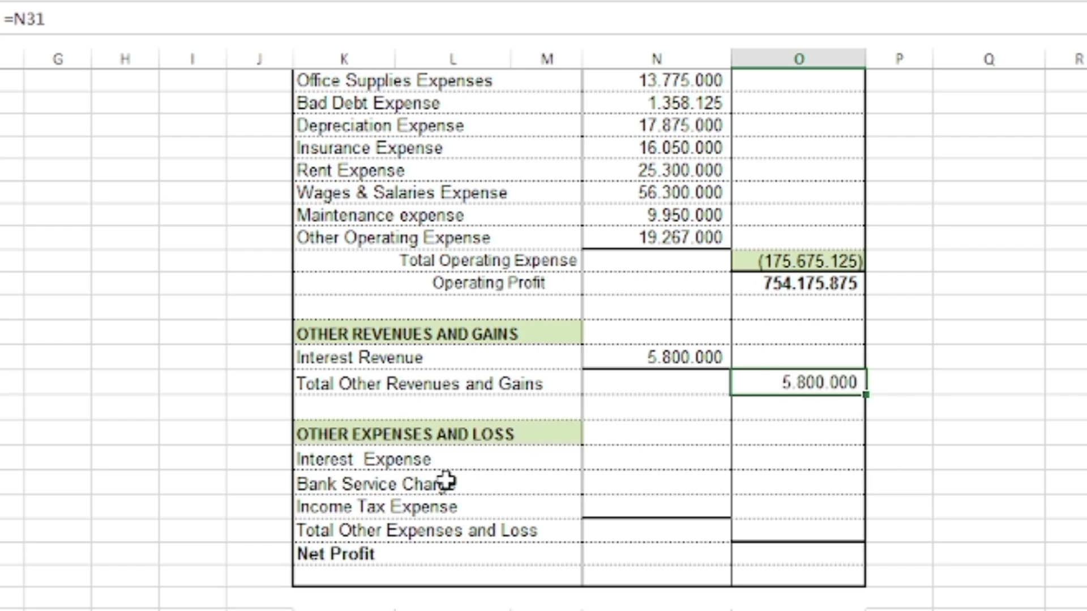
Link Interest Expense, Bank Service Charge and Income Tax Expense to the worksheet debit amounts from J48 down, and enter -38740500 as Total Other Expenses and Loss.
{"action": "left_click_drag", "start_coordinate": [652, 463], "coordinate": [648, 508]}
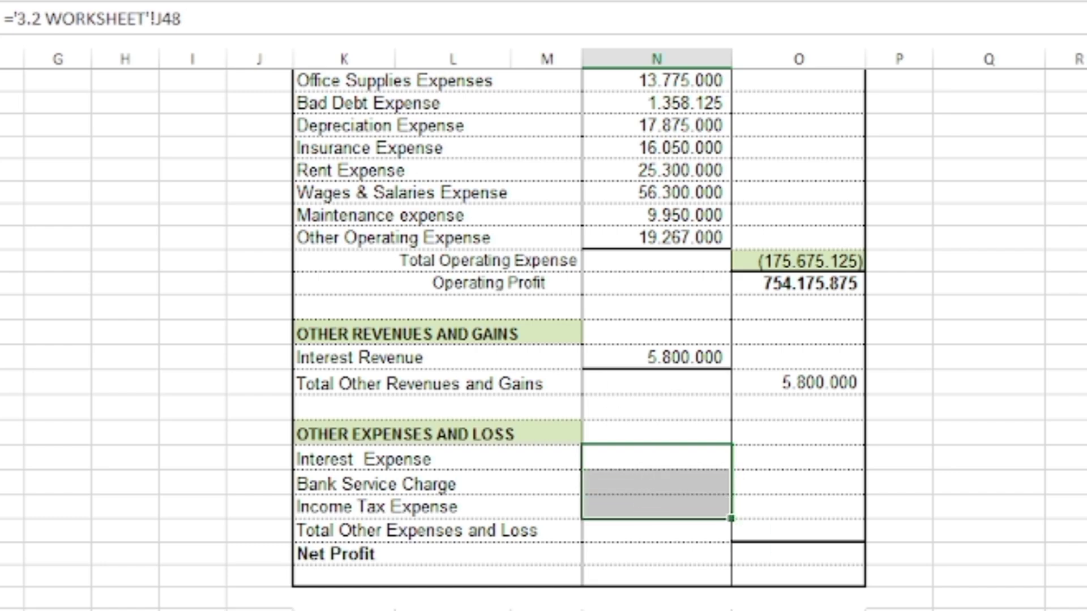
{"action": "key", "text": "ctrl+v"}
{"action": "left_click", "coordinate": [719, 532]}
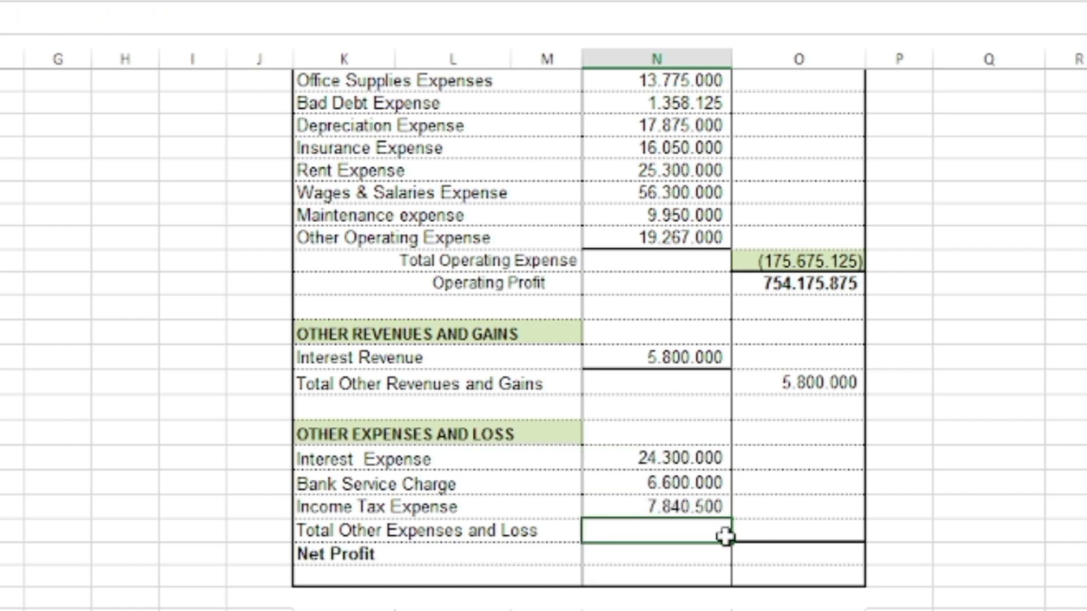
{"action": "left_click", "coordinate": [798, 532]}
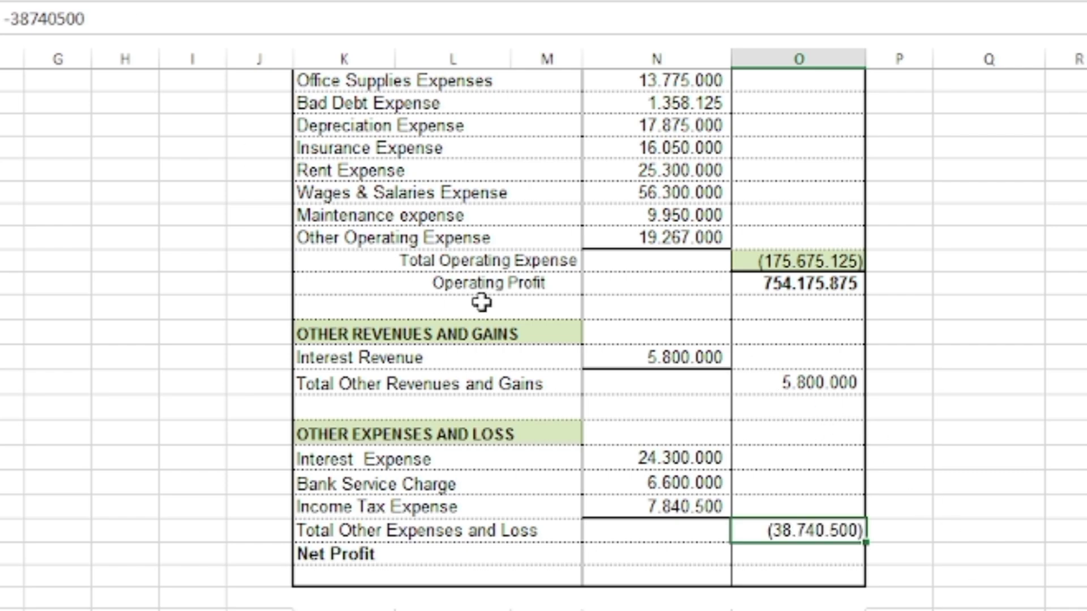
Fill the Operating Profit, Total Other Revenues and Gains, and Total Other Expenses and Loss amounts with pale blue.
{"action": "left_click", "coordinate": [816, 288]}
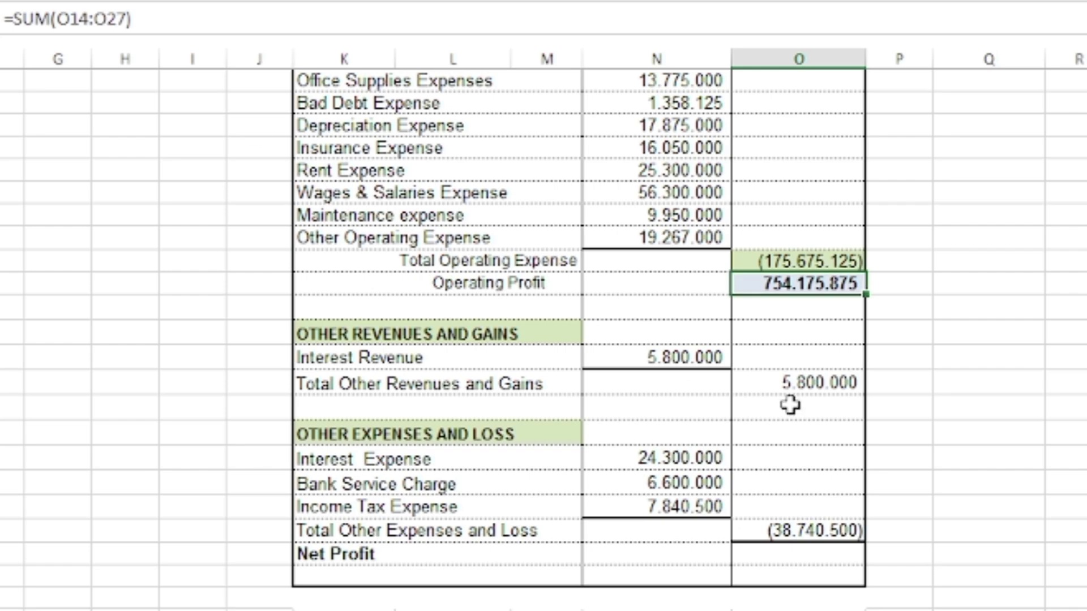
{"action": "left_click", "coordinate": [849, 384], "text": "ctrl"}
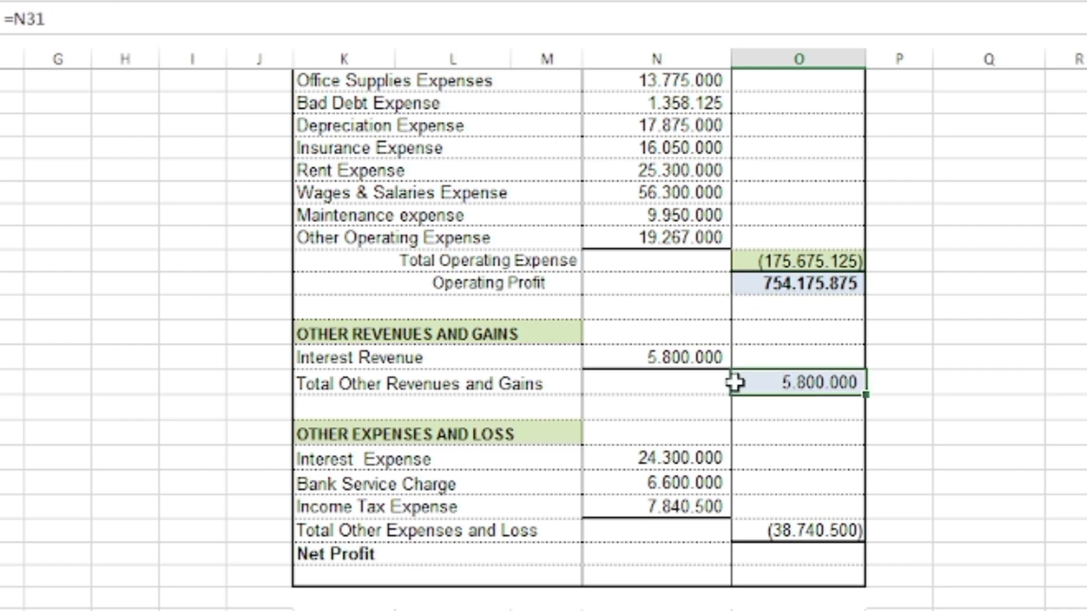
{"action": "left_click", "coordinate": [842, 539], "text": "ctrl"}
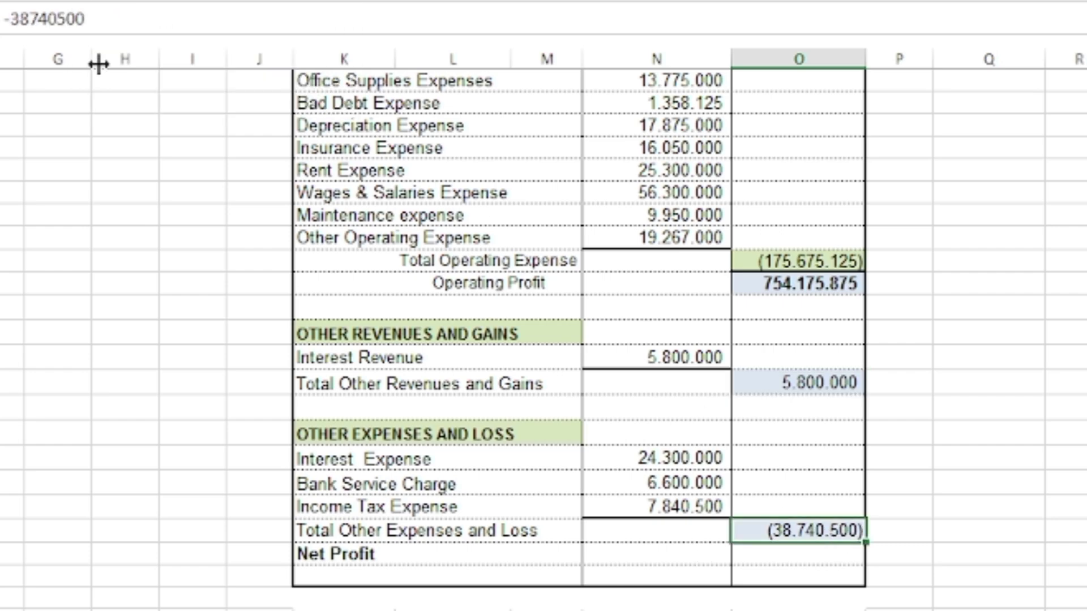
Calculate Net Profit with =SUM(O28:O38) and fill the amount with yellow.
{"action": "left_click", "coordinate": [764, 557]}
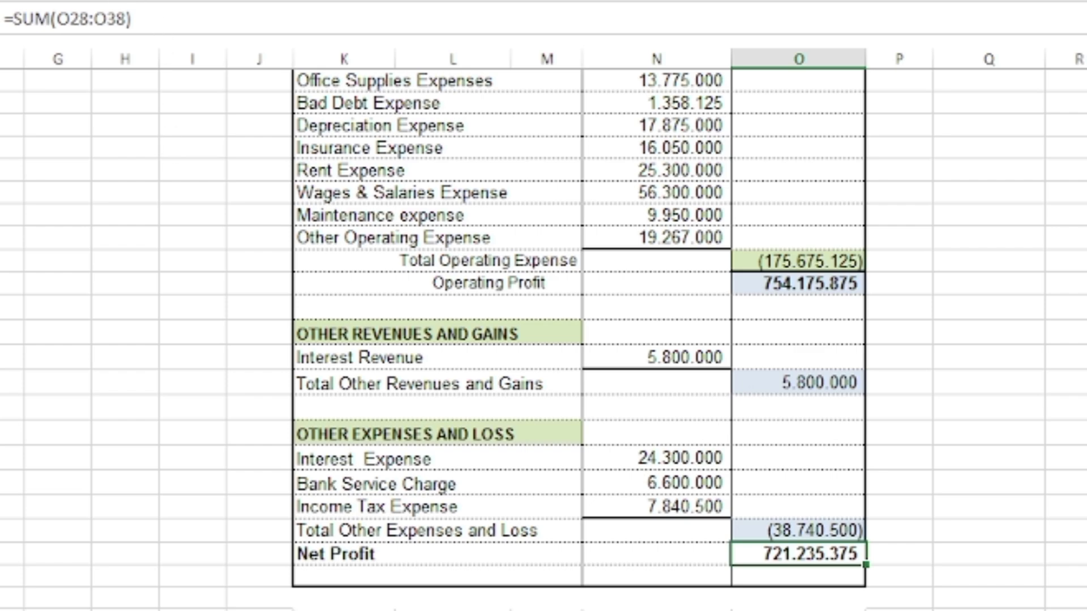
{"action": "left_click", "coordinate": [57, 1]}
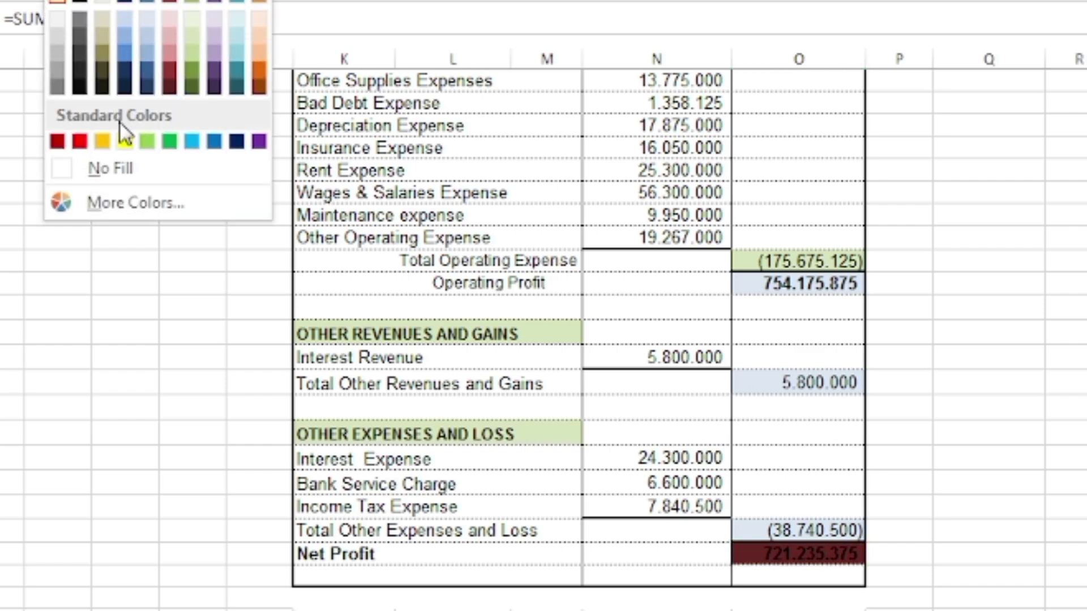
{"action": "left_click", "coordinate": [115, 138]}
{"action": "left_click", "coordinate": [747, 597]}
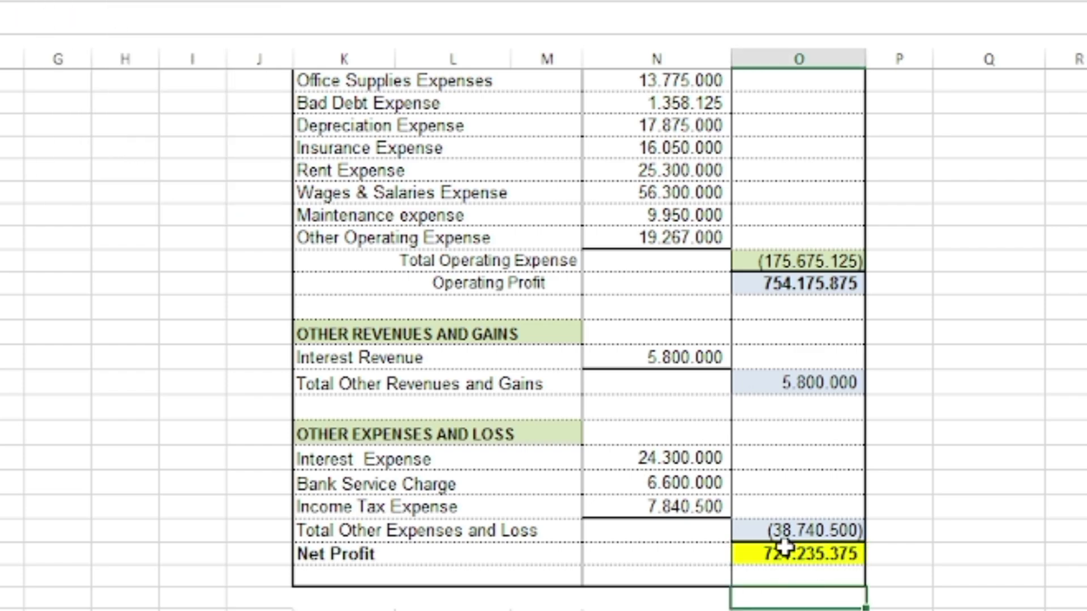
On the 3.2 WORKSHEET sheet, fill the NET PROFIT row from column C through column M with yellow.
{"action": "left_click", "coordinate": [942, 595]}
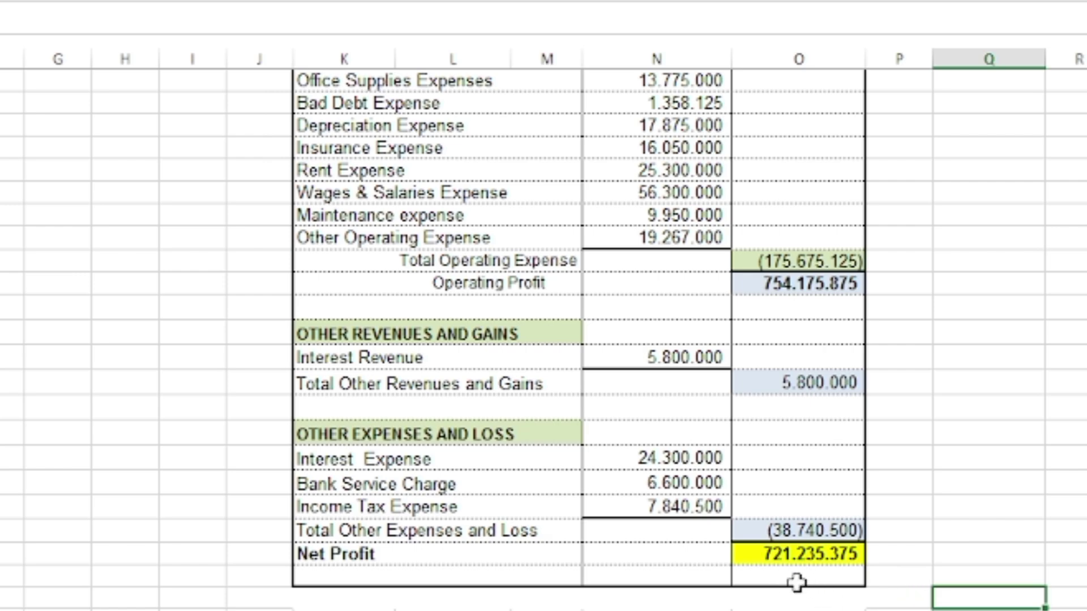
{"action": "scroll", "coordinate": [796, 583], "scroll_direction": "up", "scroll_amount": 1}
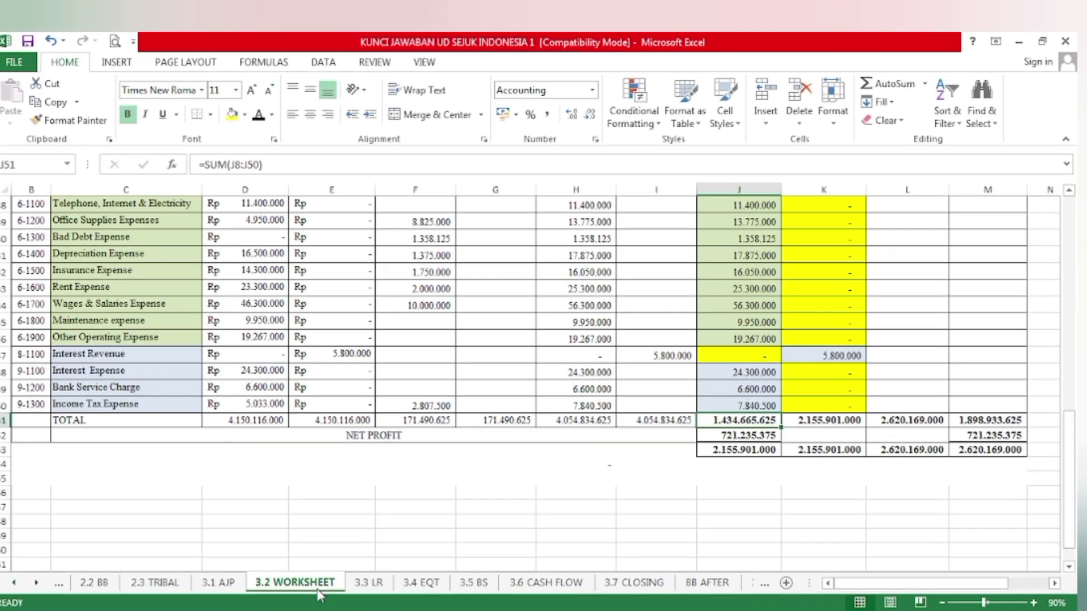
{"action": "scroll", "coordinate": [652, 524], "scroll_direction": "up", "scroll_amount": 11}
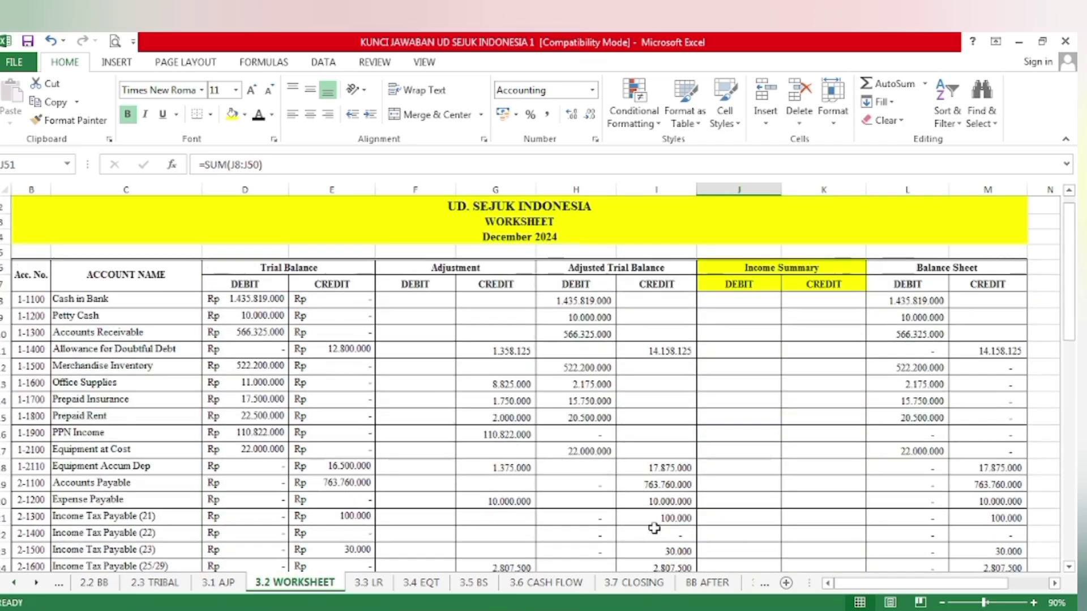
{"action": "scroll", "coordinate": [736, 516], "scroll_direction": "down", "scroll_amount": 11}
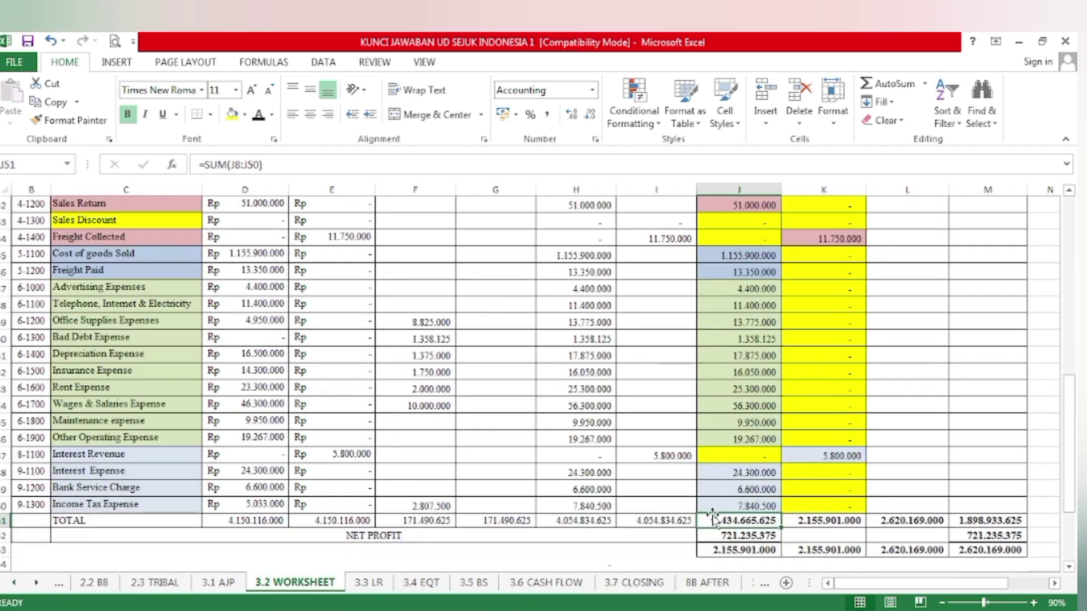
{"action": "scroll", "coordinate": [488, 469], "scroll_direction": "up", "scroll_amount": 1}
{"action": "left_click_drag", "start_coordinate": [252, 533], "coordinate": [1014, 539]}
{"action": "left_click", "coordinate": [231, 113]}
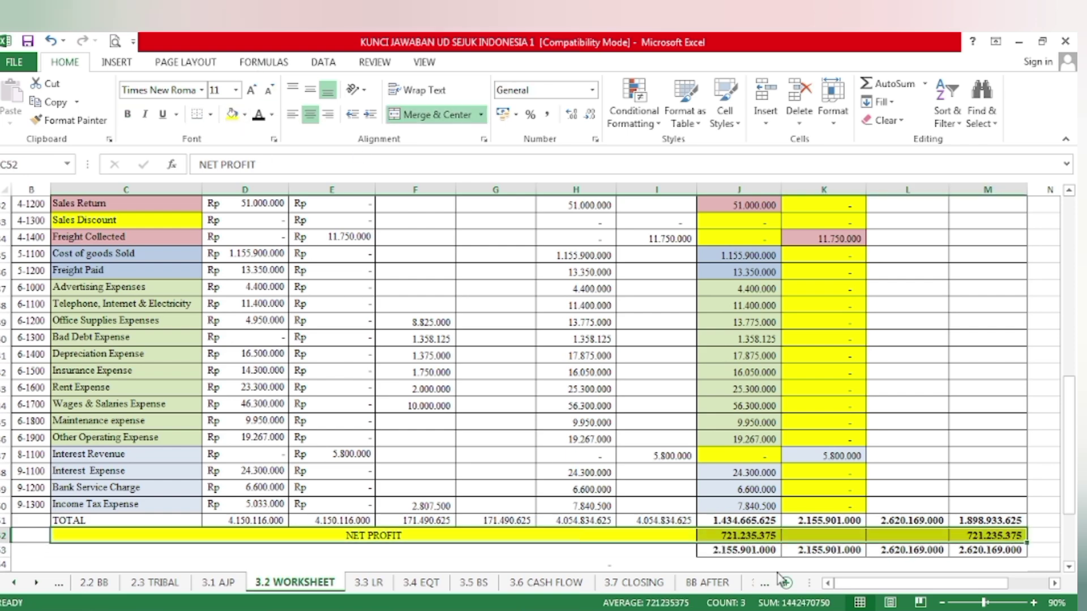
{"action": "left_click", "coordinate": [688, 553]}
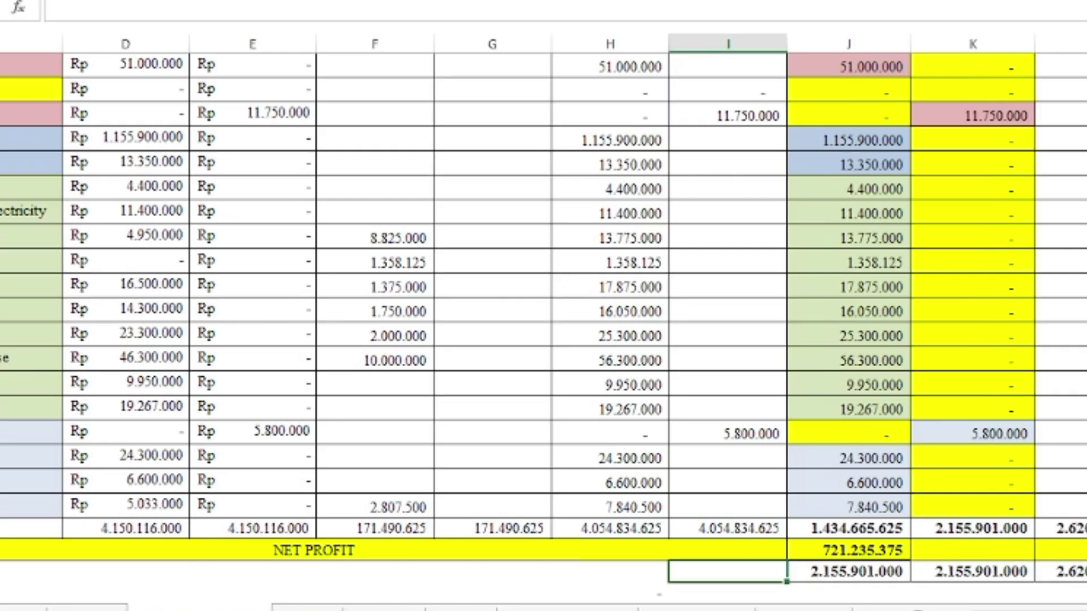
Review the completed income statement on the 3.3 LR sheet, from the revenue section down to Net Profit.
{"action": "left_click", "coordinate": [374, 588]}
{"action": "scroll", "coordinate": [445, 392], "scroll_direction": "up", "scroll_amount": 3}
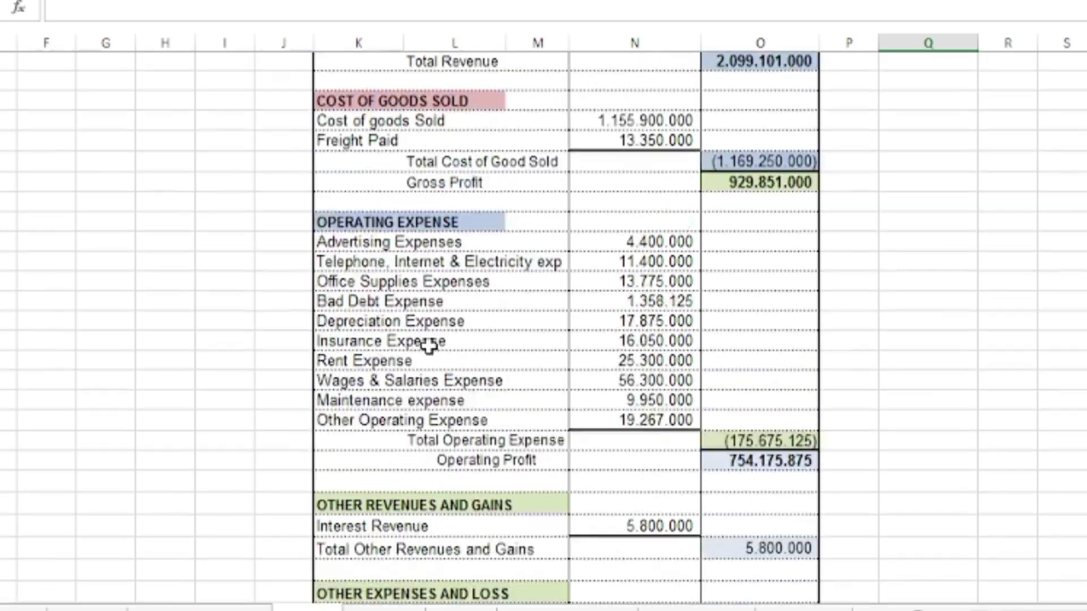
{"action": "scroll", "coordinate": [429, 346], "scroll_direction": "up", "scroll_amount": 3}
{"action": "scroll", "coordinate": [572, 277], "scroll_direction": "down", "scroll_amount": 5}
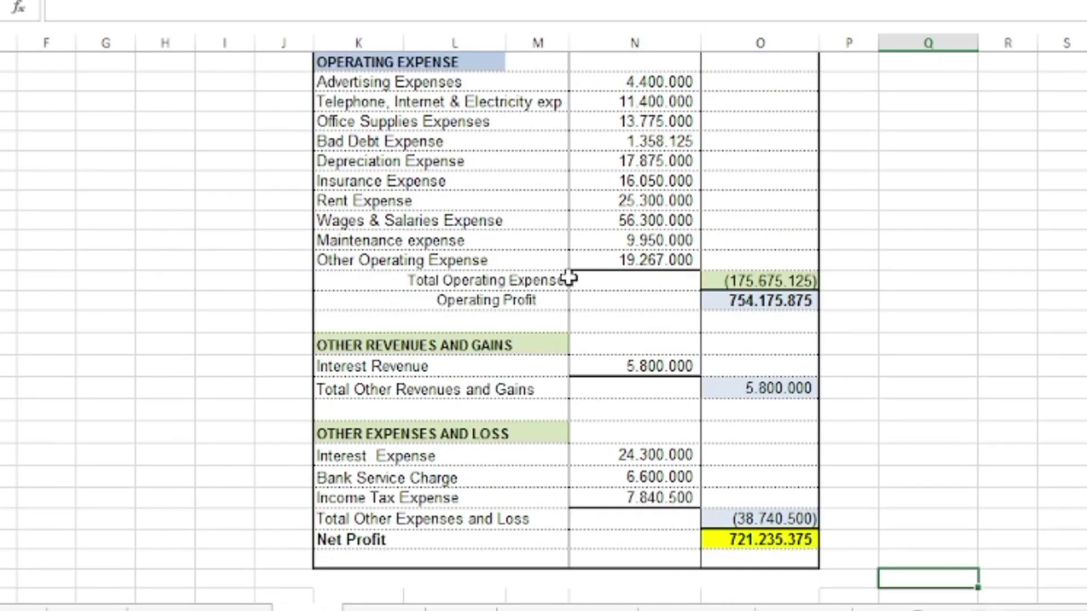
{"action": "scroll", "coordinate": [773, 518], "scroll_direction": "up", "scroll_amount": 3}
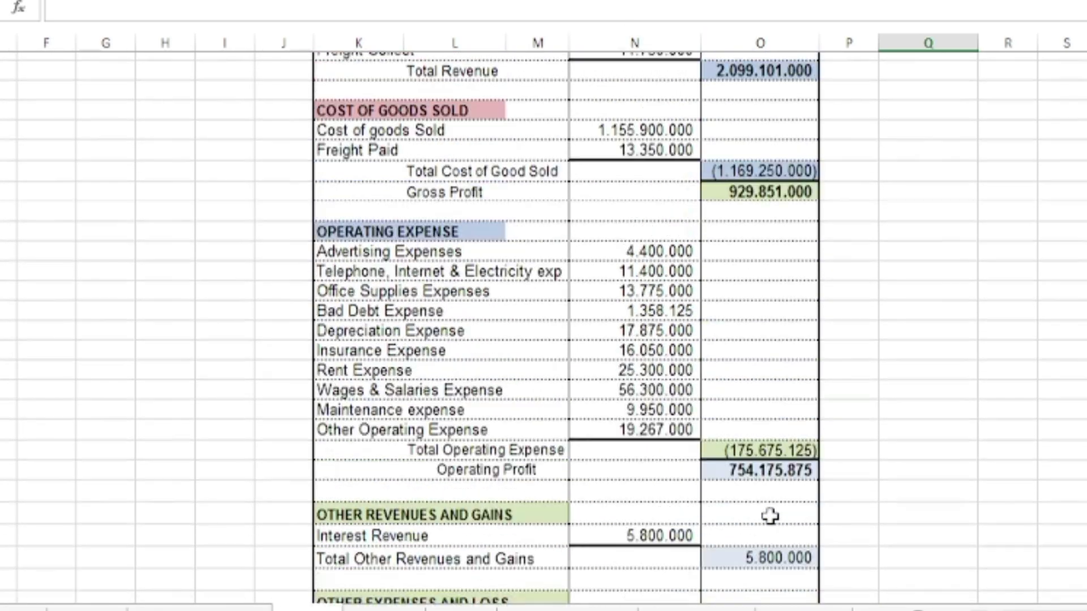
{"action": "scroll", "coordinate": [770, 516], "scroll_direction": "up", "scroll_amount": 3}
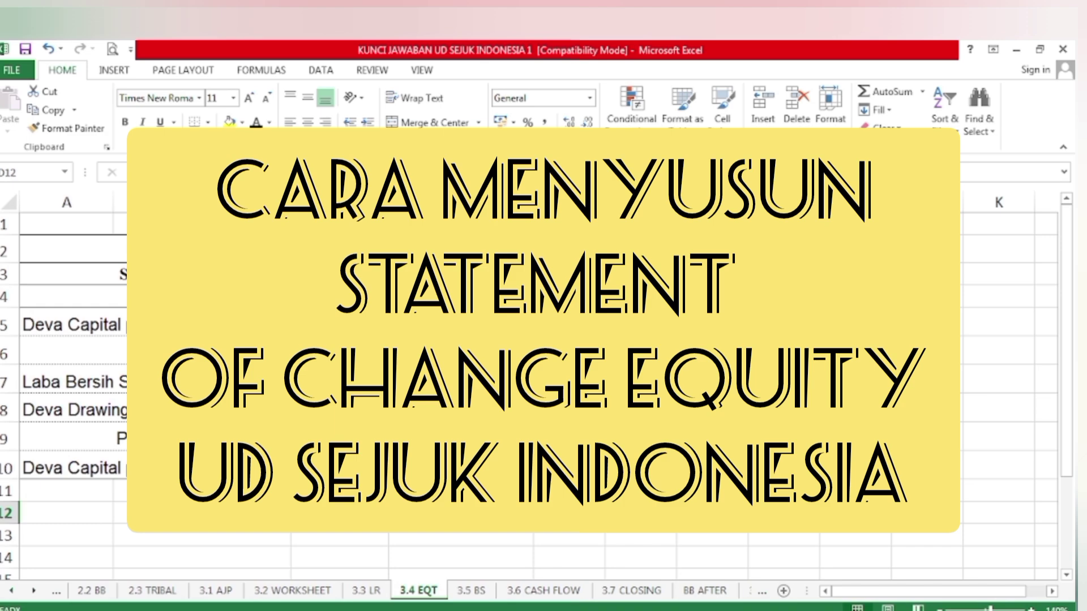
On the 3.4 EQT sheet, fill the three title rows of the Statements of Changes in Equity with yellow.
{"action": "left_click_drag", "start_coordinate": [272, 250], "coordinate": [272, 298]}
{"action": "left_click", "coordinate": [229, 123]}
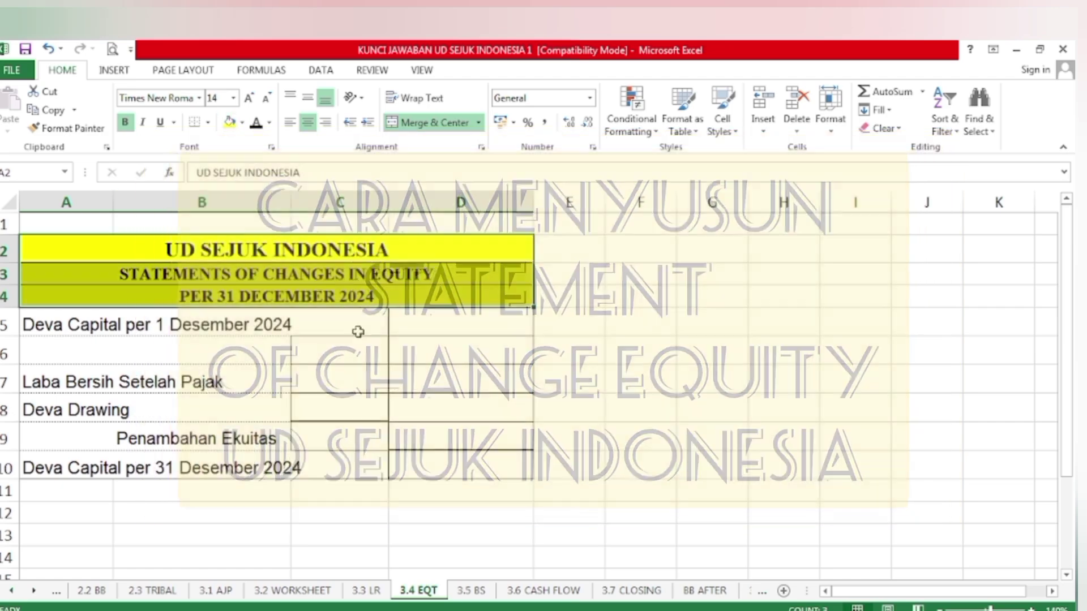
{"action": "left_click_drag", "start_coordinate": [433, 407], "coordinate": [429, 382]}
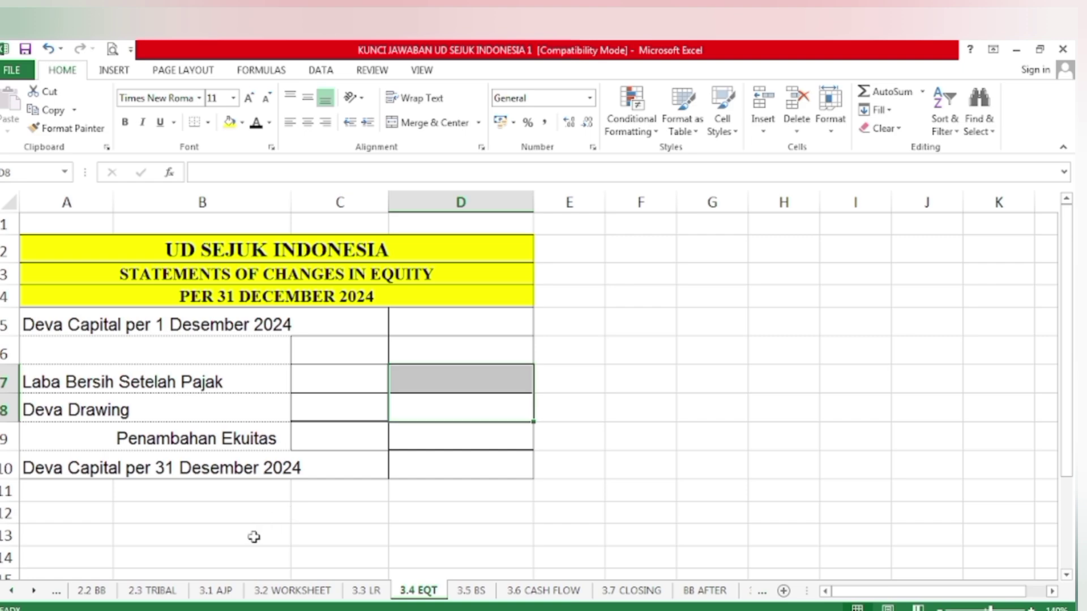
{"action": "left_click", "coordinate": [252, 536]}
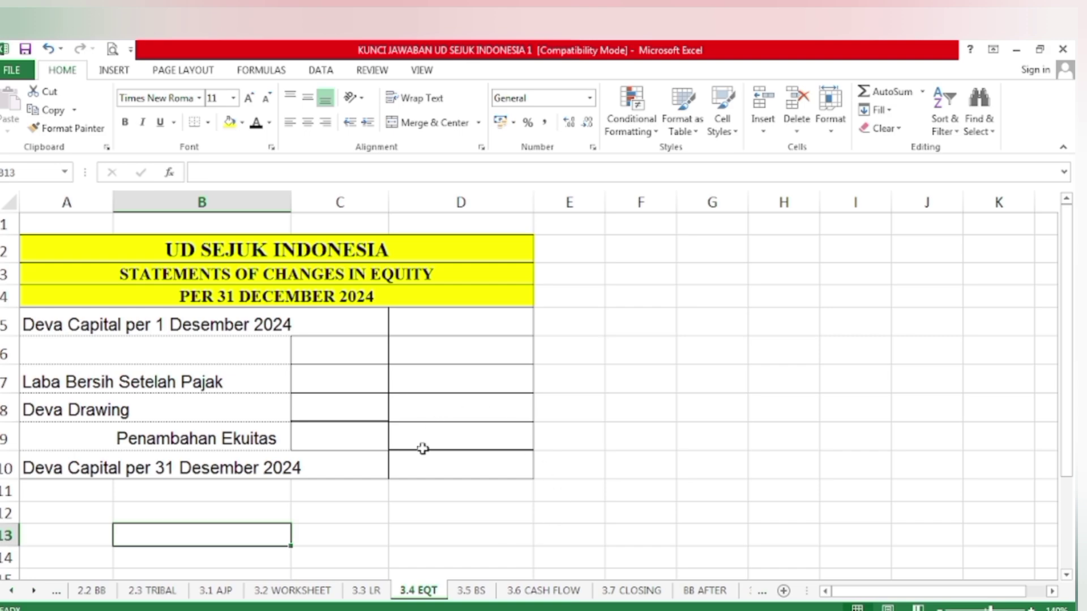
On the 3.2 WORKSHEET sheet, fill the Balance Sheet heading and its DEBIT and CREDIT headings with yellow.
{"action": "left_click", "coordinate": [292, 590]}
{"action": "scroll", "coordinate": [227, 397], "scroll_direction": "up", "scroll_amount": 13}
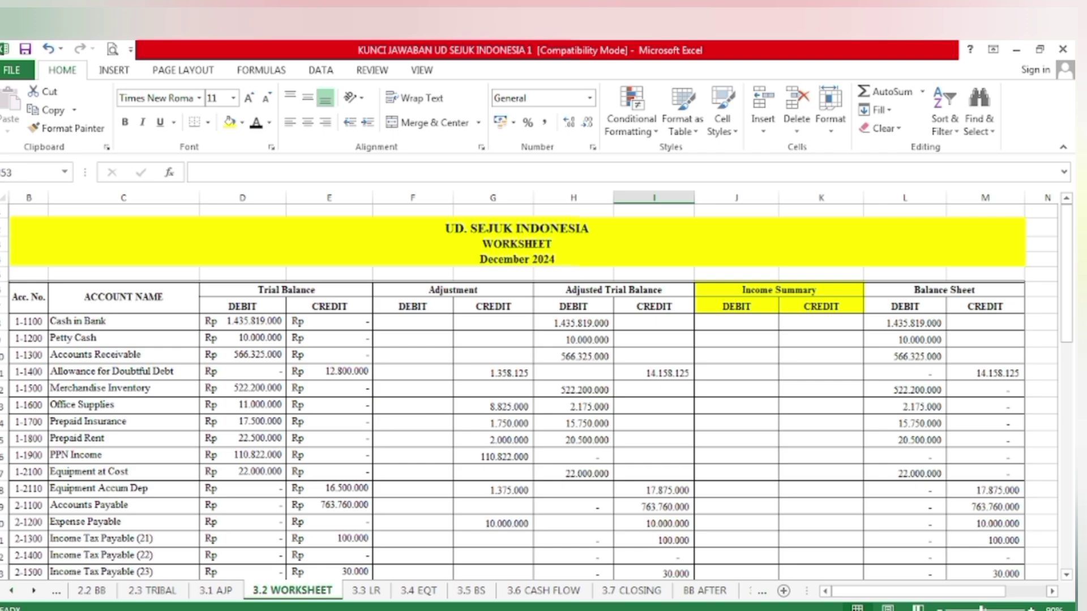
{"action": "left_click", "coordinate": [432, 593]}
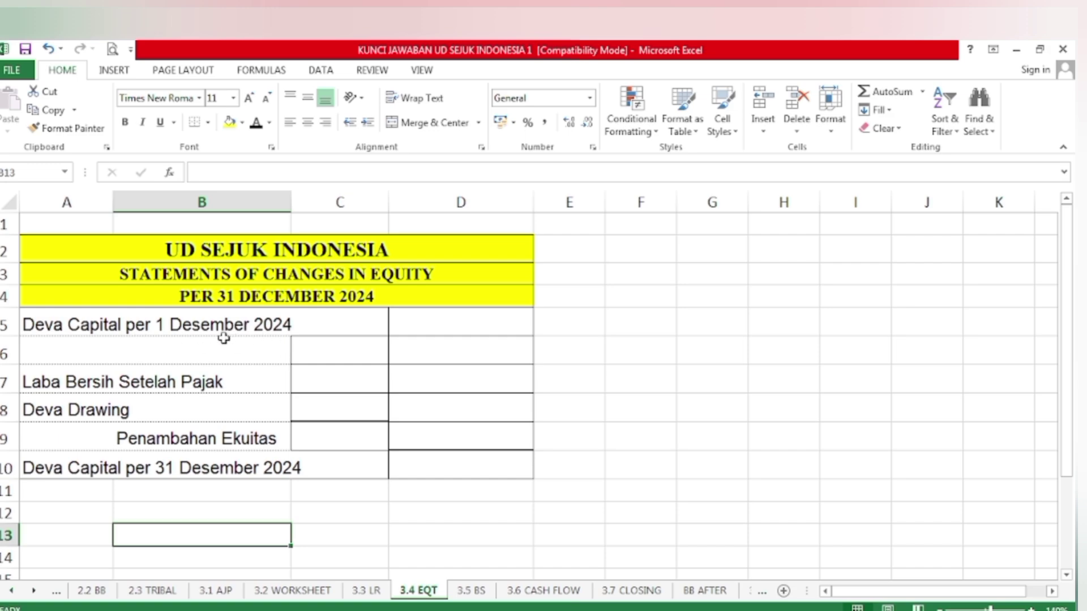
{"action": "left_click", "coordinate": [300, 590]}
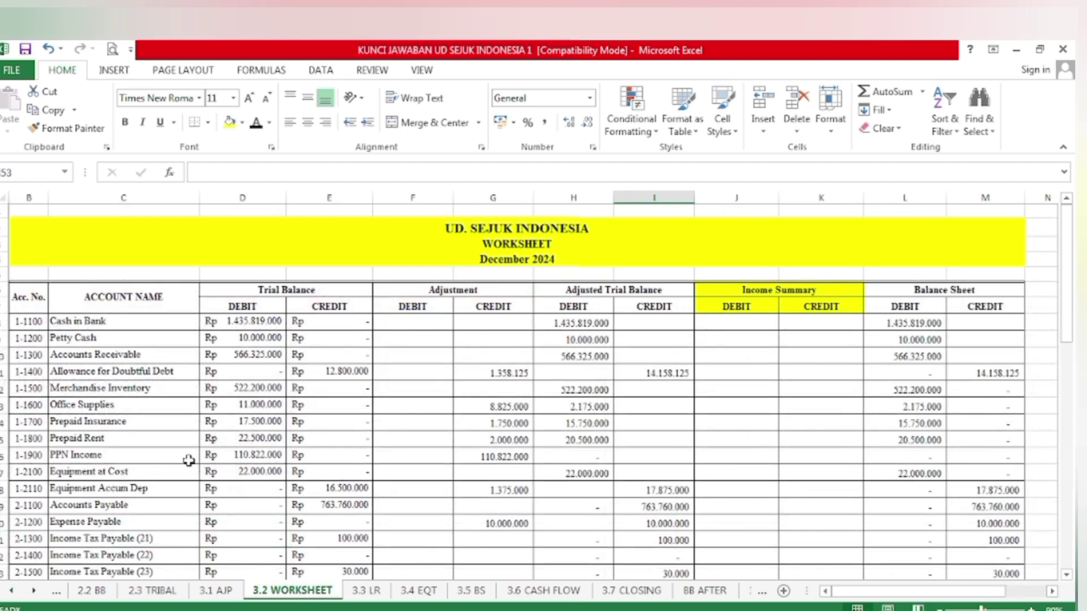
{"action": "scroll", "coordinate": [115, 481], "scroll_direction": "down", "scroll_amount": 4}
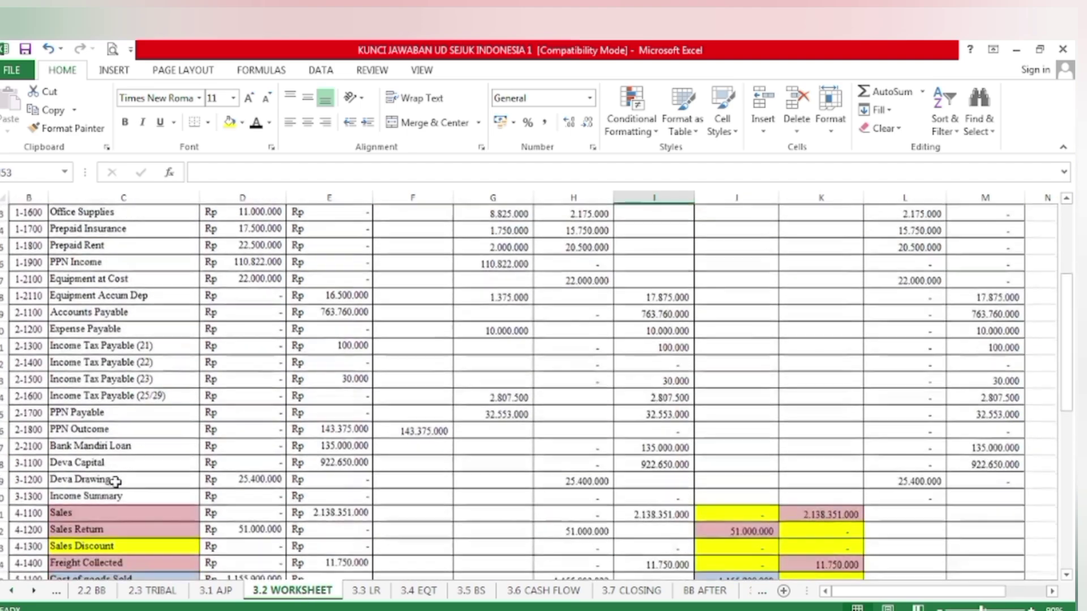
{"action": "scroll", "coordinate": [115, 482], "scroll_direction": "up", "scroll_amount": 4}
{"action": "left_click_drag", "start_coordinate": [872, 289], "coordinate": [934, 306]}
{"action": "left_click", "coordinate": [229, 122]}
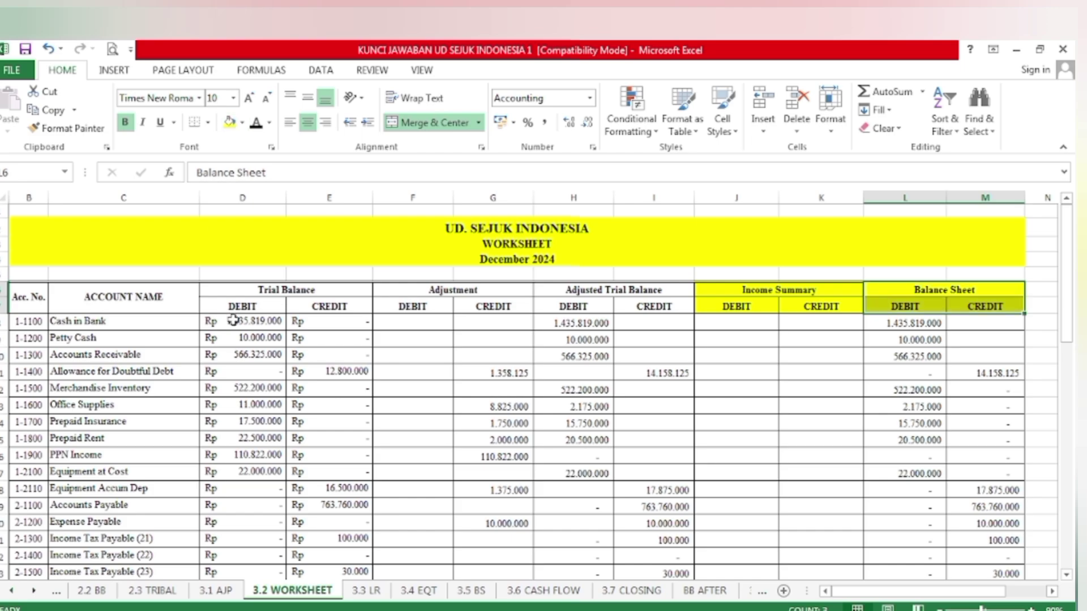
Fill the owner's capital account name (3-1100) and its Balance Sheet credit amount in M28 with yellow.
{"action": "scroll", "coordinate": [139, 473], "scroll_direction": "down", "scroll_amount": 5}
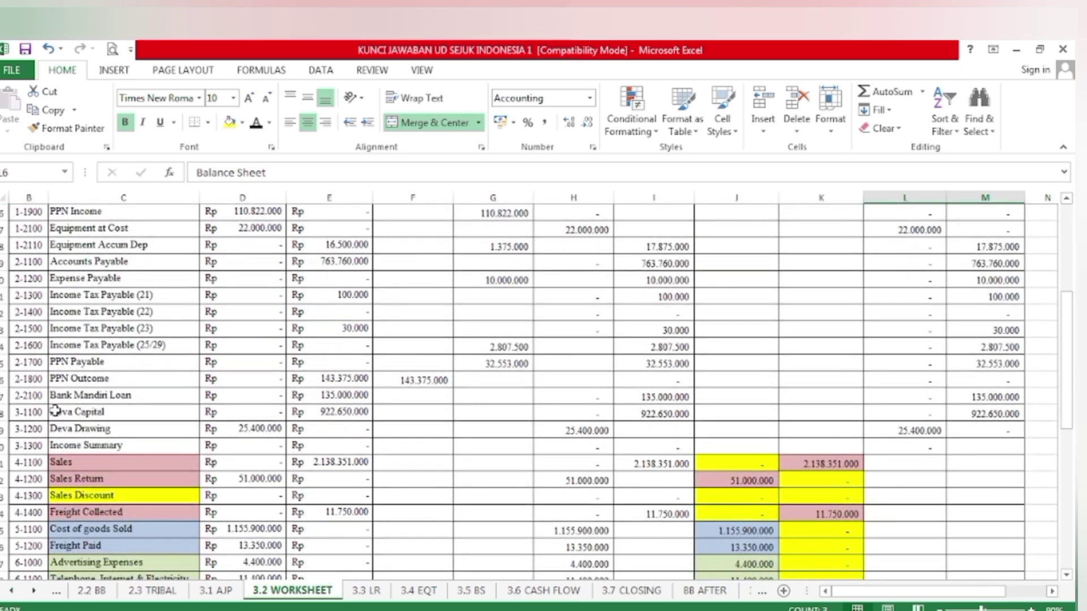
{"action": "left_click_drag", "start_coordinate": [55, 411], "coordinate": [127, 418]}
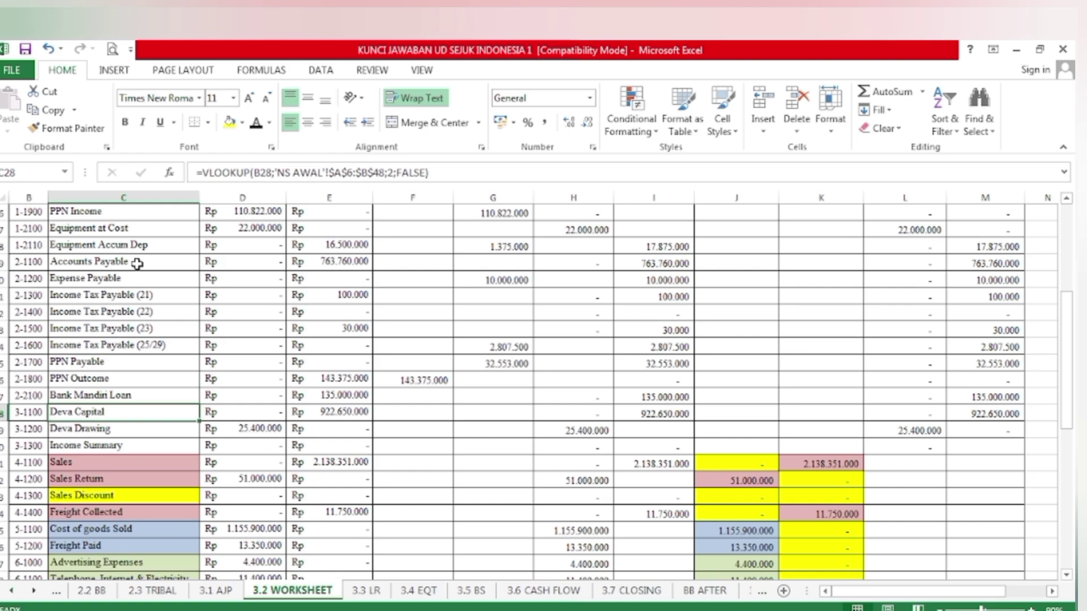
{"action": "left_click", "coordinate": [229, 121]}
{"action": "left_click", "coordinate": [956, 413]}
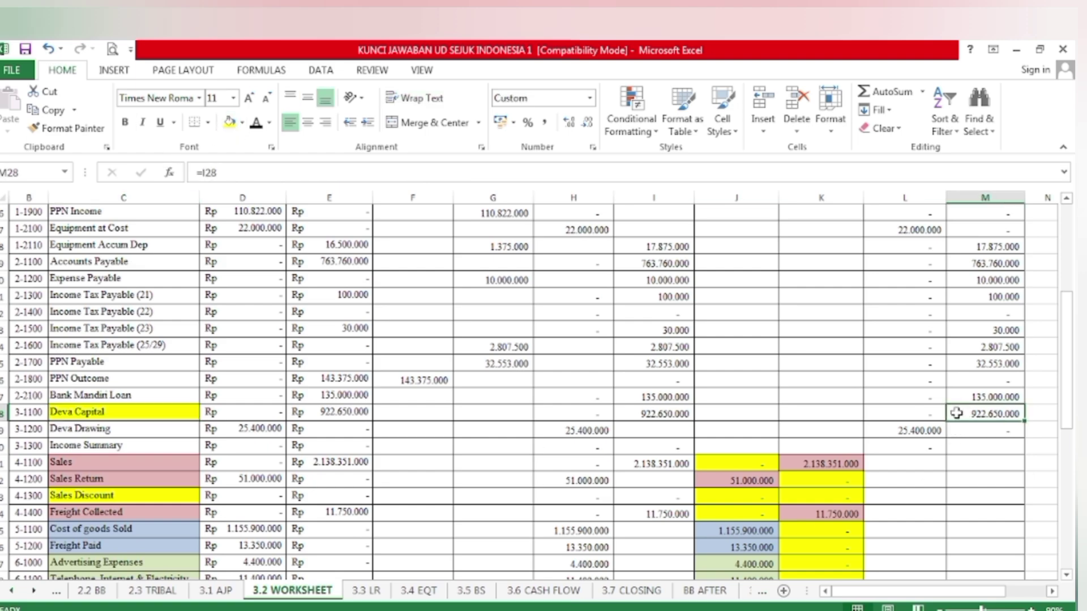
{"action": "left_click", "coordinate": [230, 122]}
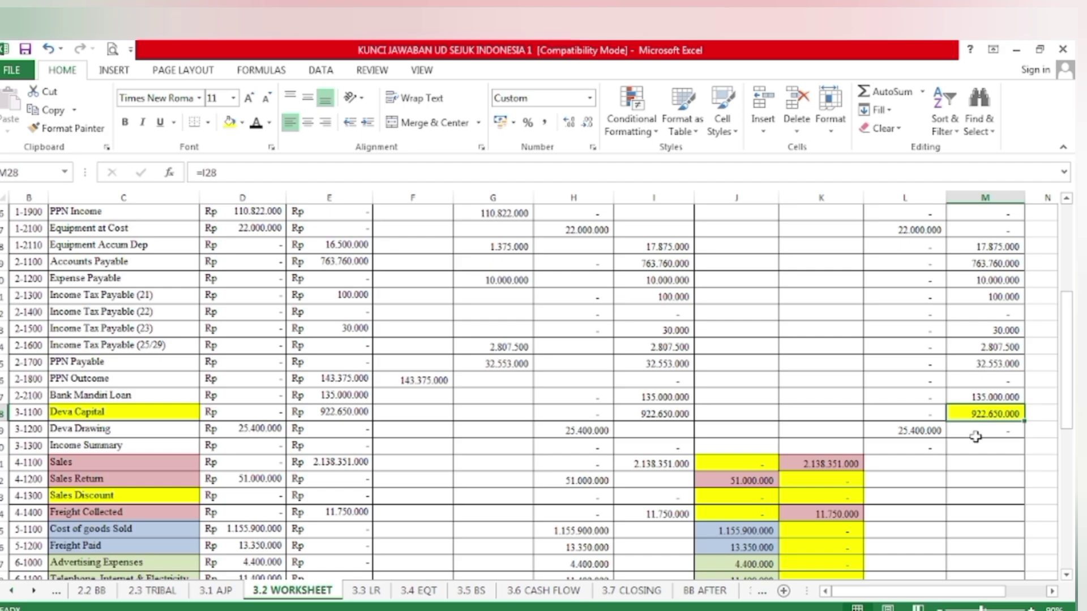
{"action": "scroll", "coordinate": [975, 436], "scroll_direction": "up", "scroll_amount": 2}
{"action": "scroll", "coordinate": [775, 429], "scroll_direction": "down", "scroll_amount": 1}
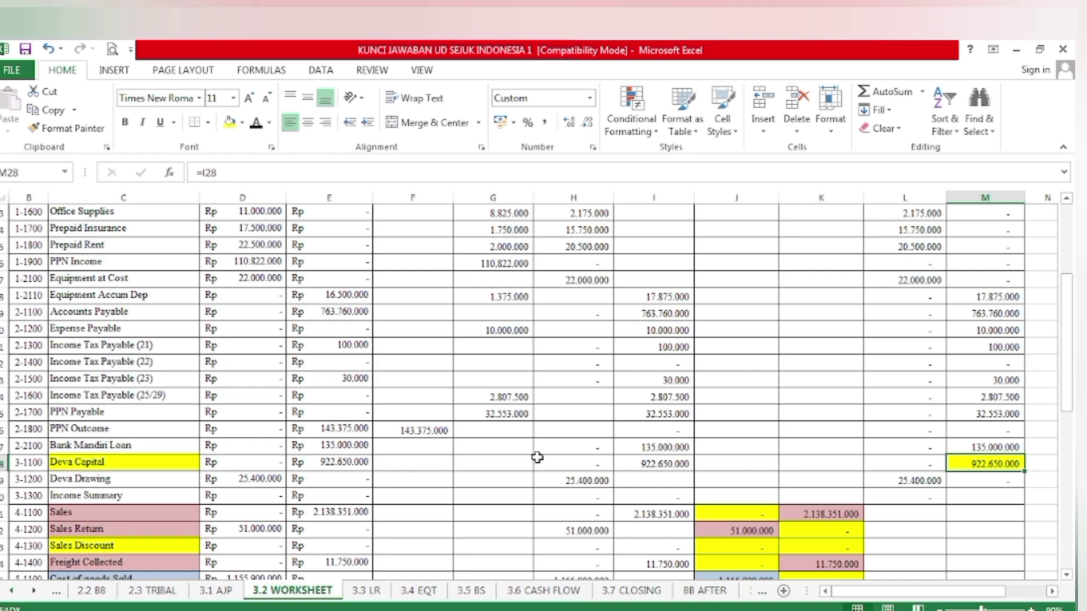
On the 3.4 EQT sheet, apply a black font colour to the 1 Desember 2024 capital amount in D5, linked to ='3.2 WORKSHEET'!M28.
{"action": "left_click", "coordinate": [440, 592]}
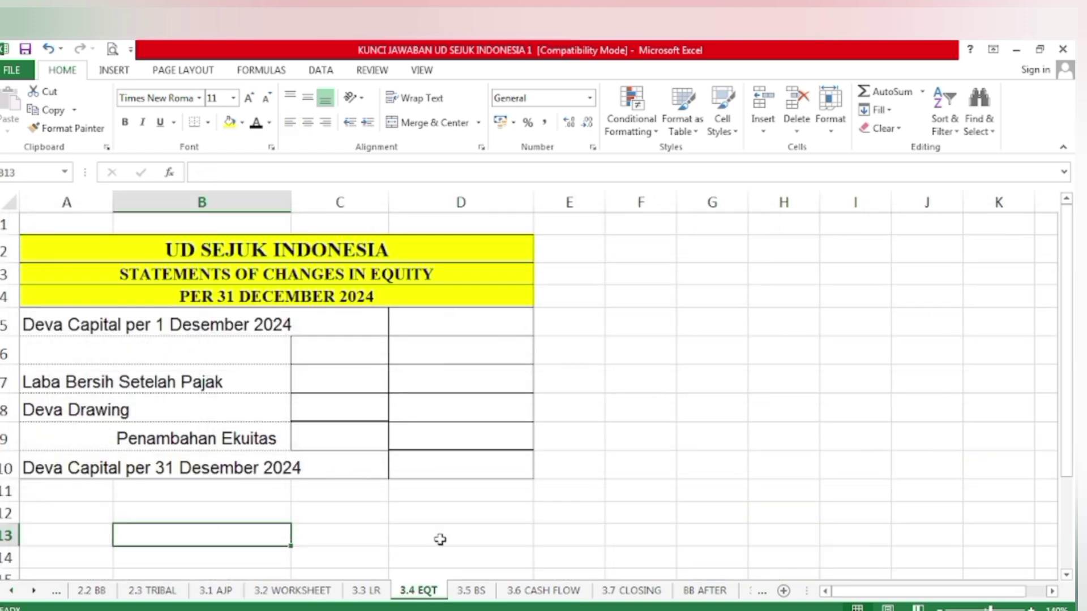
{"action": "left_click", "coordinate": [490, 325]}
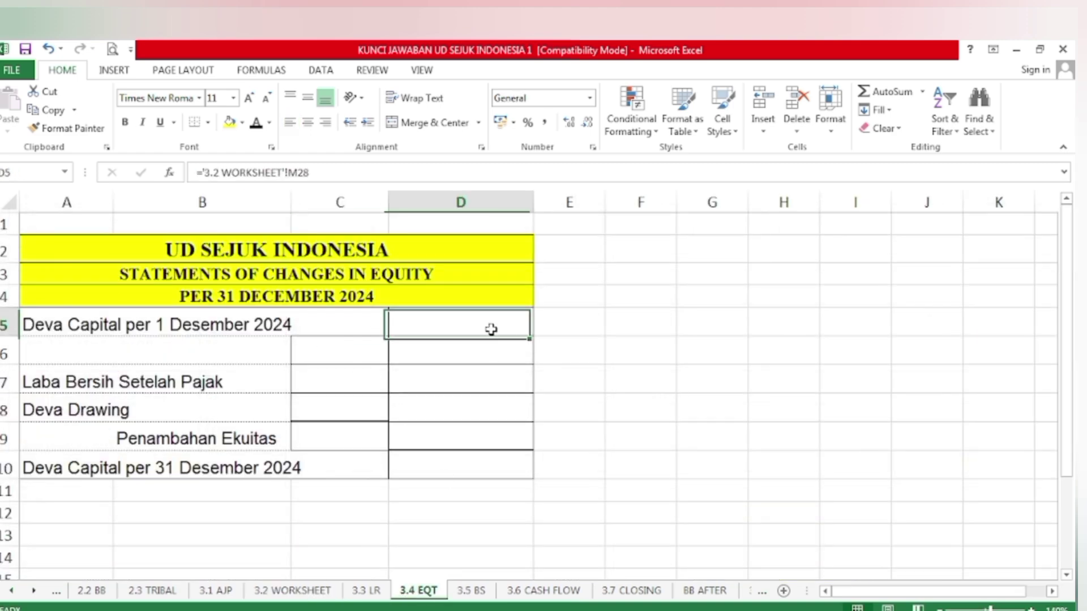
{"action": "left_click", "coordinate": [256, 122]}
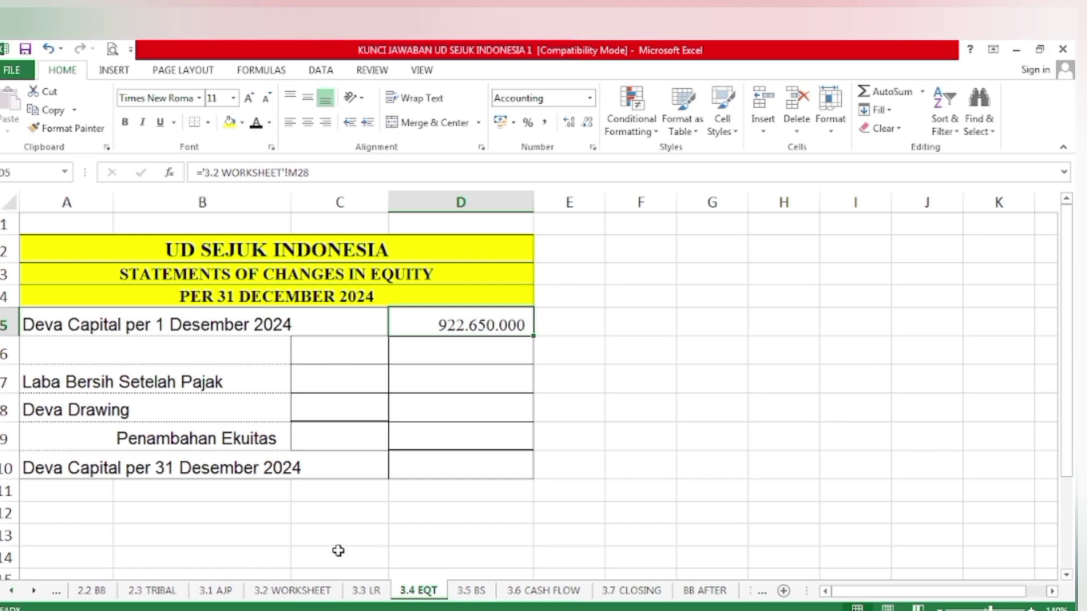
Compare Net Profit on the 3.3 LR sheet with the NET PROFIT amount in the Income Summary columns of 3.2 WORKSHEET.
{"action": "left_click", "coordinate": [367, 590]}
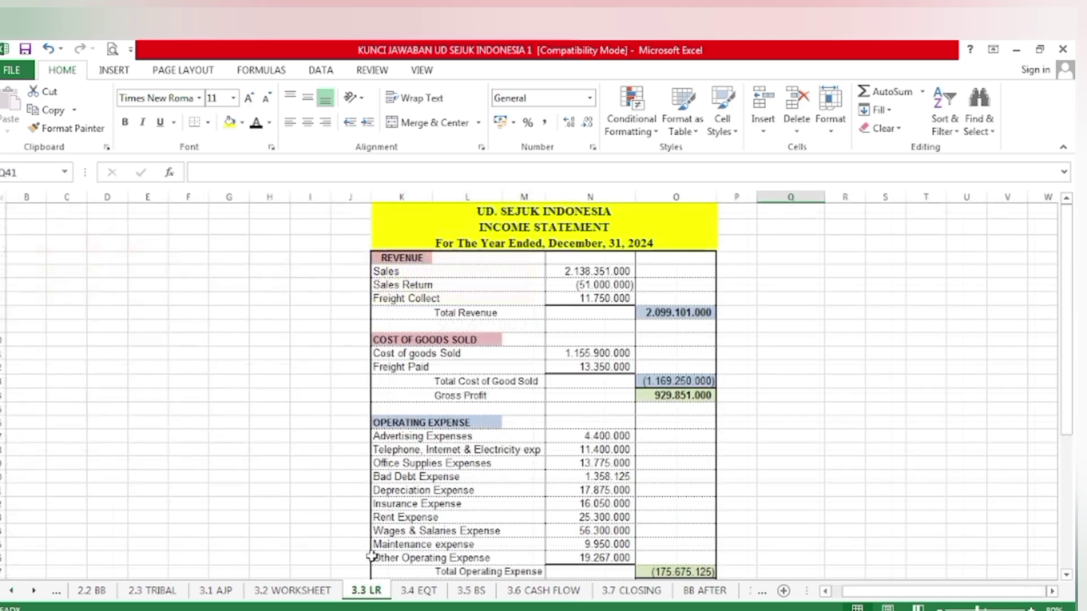
{"action": "scroll", "coordinate": [540, 252], "scroll_direction": "down", "scroll_amount": 7}
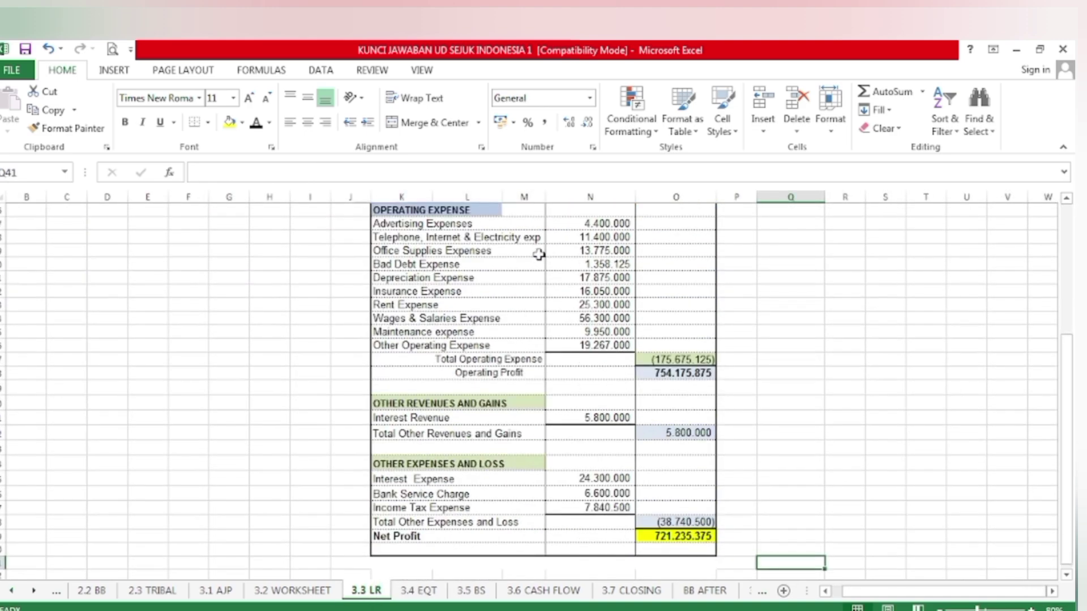
{"action": "left_click", "coordinate": [699, 455]}
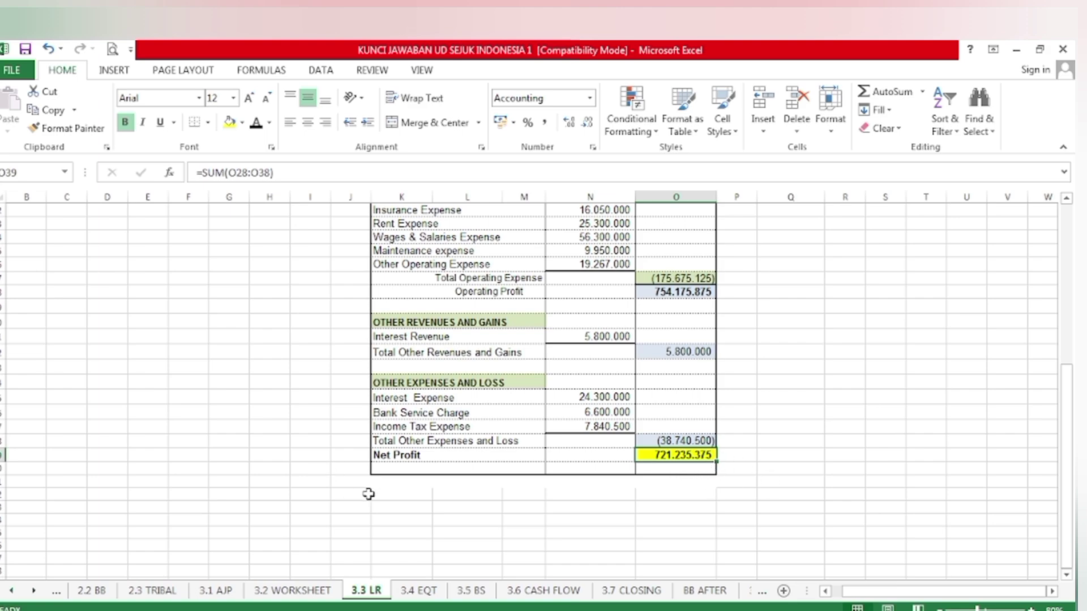
{"action": "scroll", "coordinate": [630, 445], "scroll_direction": "up", "scroll_amount": 2}
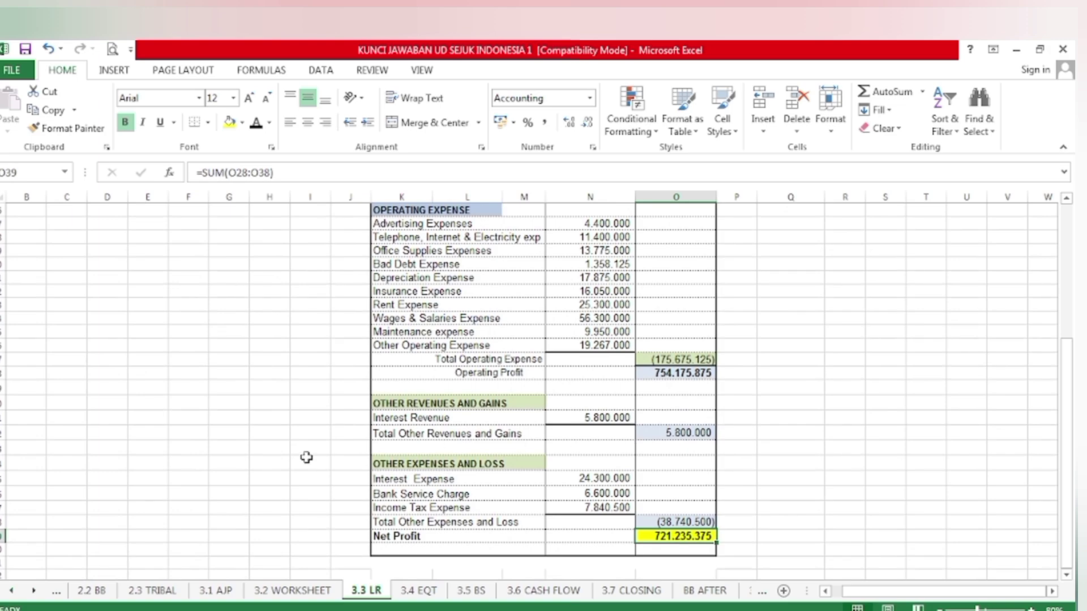
{"action": "left_click", "coordinate": [278, 590]}
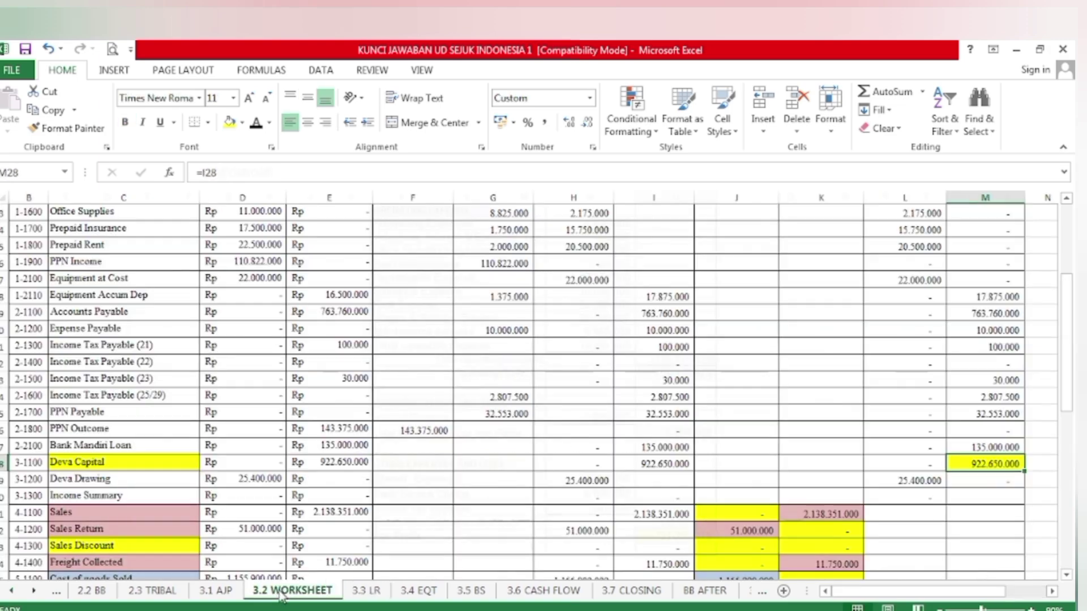
{"action": "scroll", "coordinate": [376, 494], "scroll_direction": "down", "scroll_amount": 9}
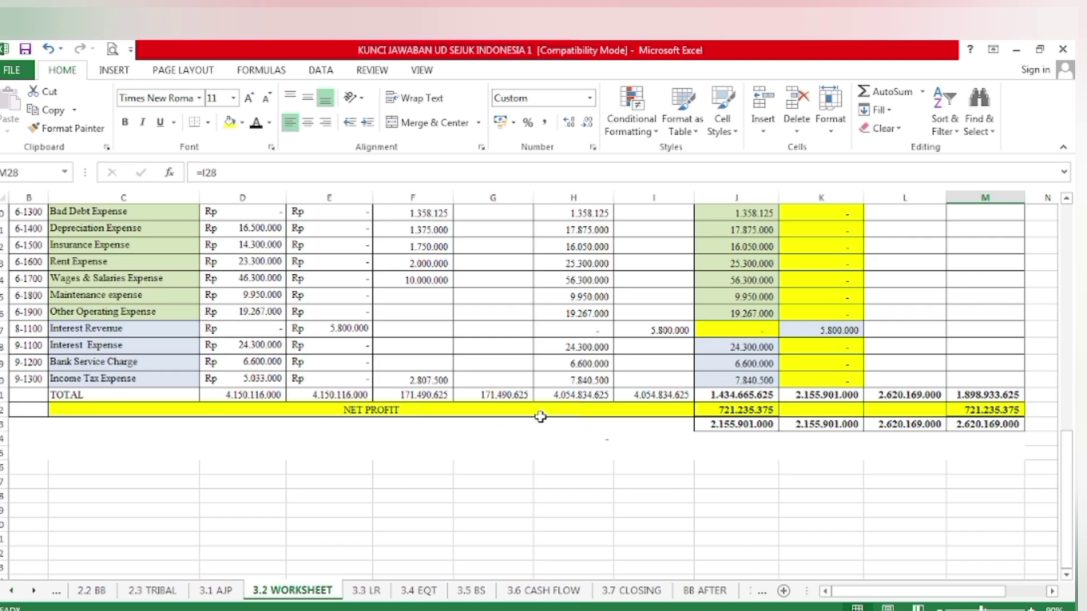
{"action": "left_click", "coordinate": [717, 409]}
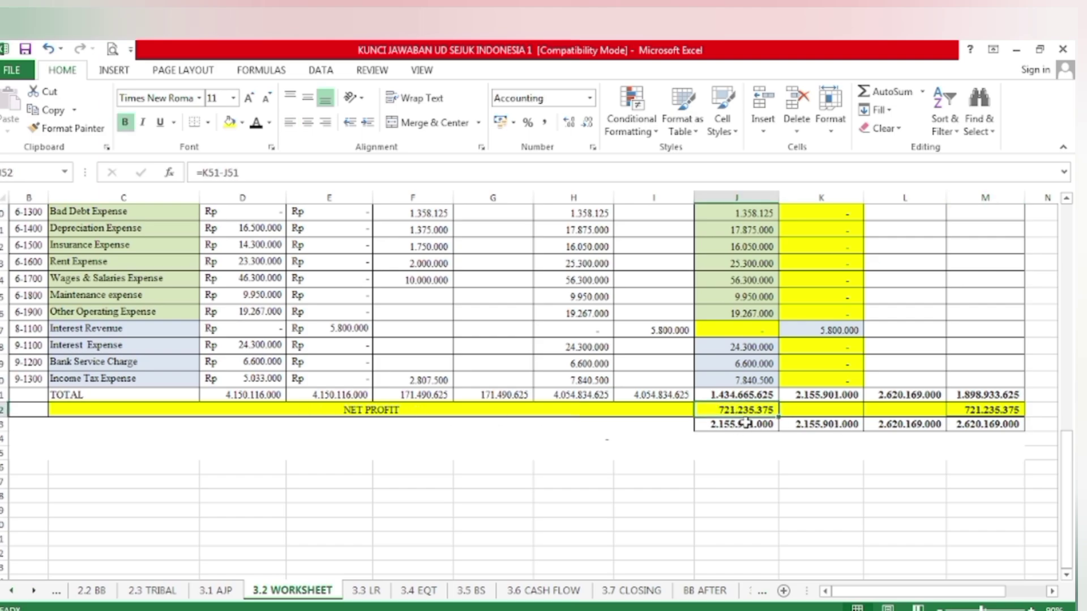
{"action": "scroll", "coordinate": [730, 422], "scroll_direction": "up", "scroll_amount": 15}
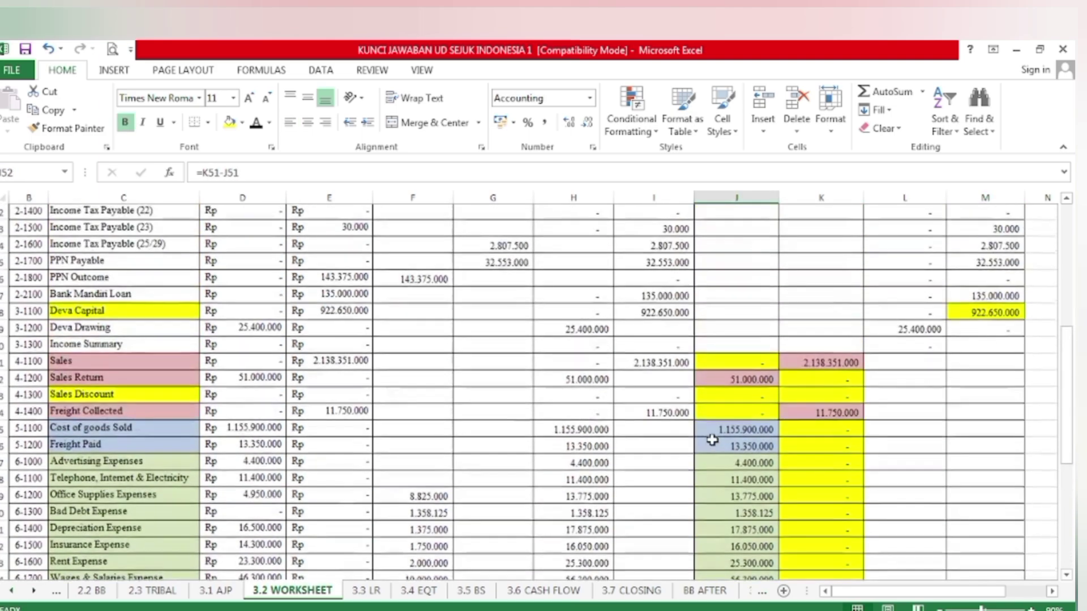
{"action": "scroll", "coordinate": [710, 440], "scroll_direction": "up", "scroll_amount": 2}
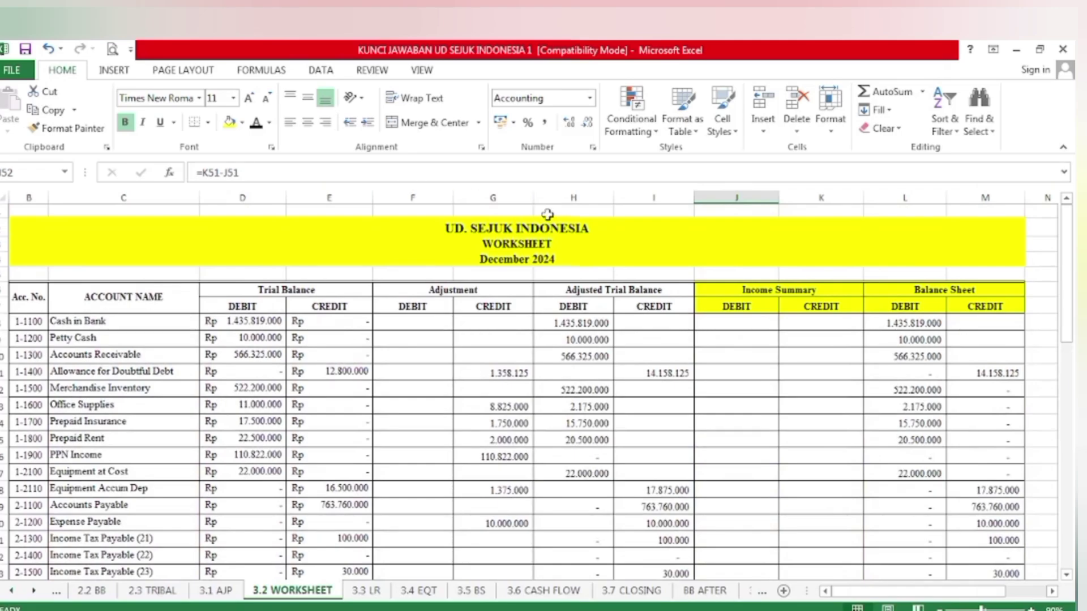
On the 3.4 EQT sheet, apply a black font colour to the Laba Bersih Setelah Pajak amount in C7 and widen column C to fit it.
{"action": "left_click", "coordinate": [373, 590]}
{"action": "scroll", "coordinate": [379, 532], "scroll_direction": "up", "scroll_amount": 5}
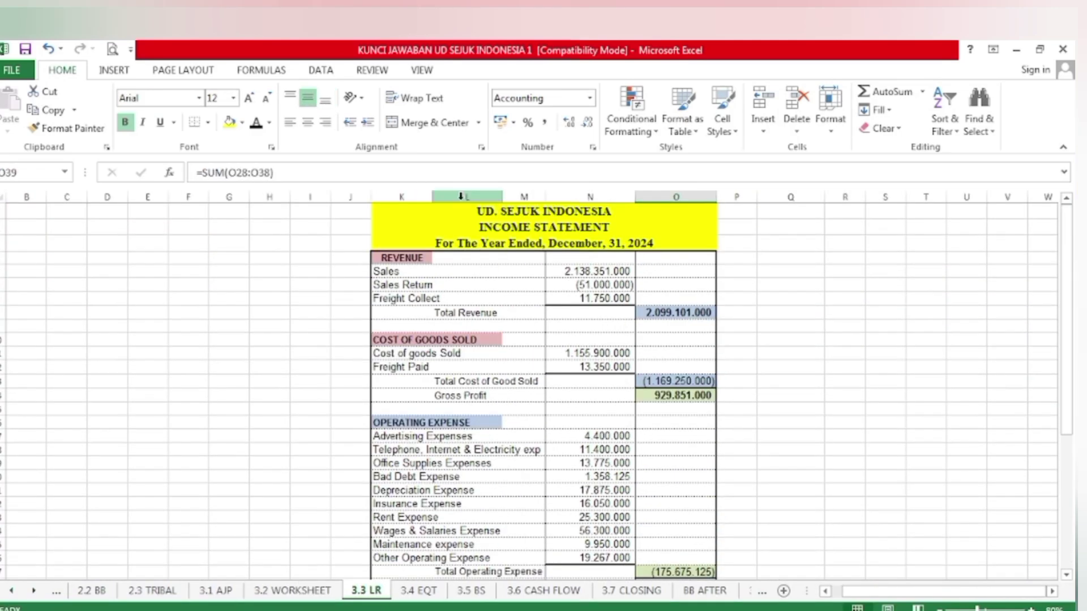
{"action": "left_click", "coordinate": [419, 590]}
{"action": "left_click", "coordinate": [322, 381]}
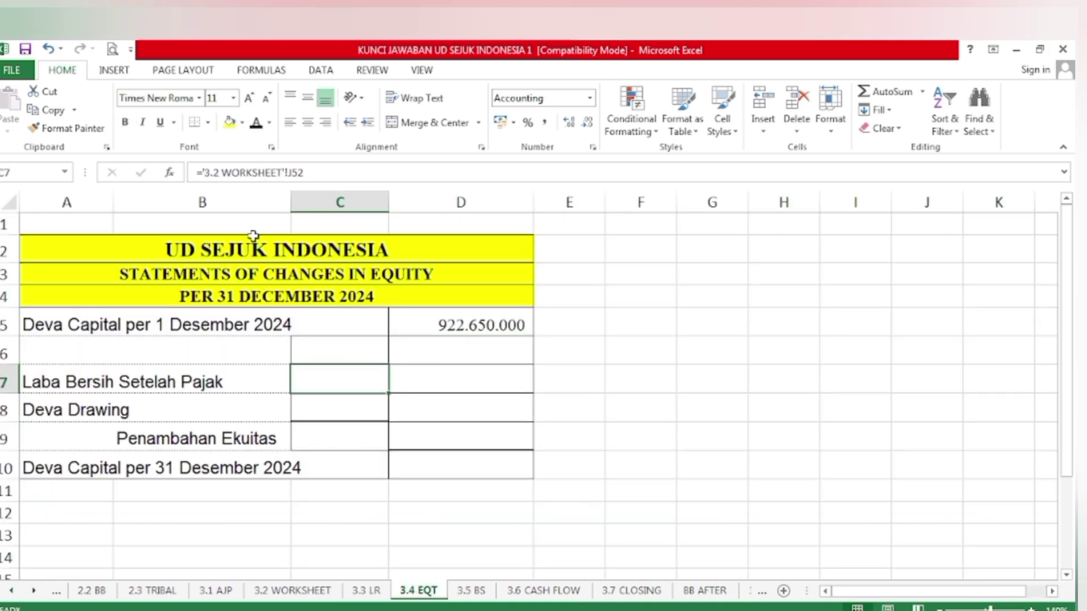
{"action": "left_click", "coordinate": [256, 122]}
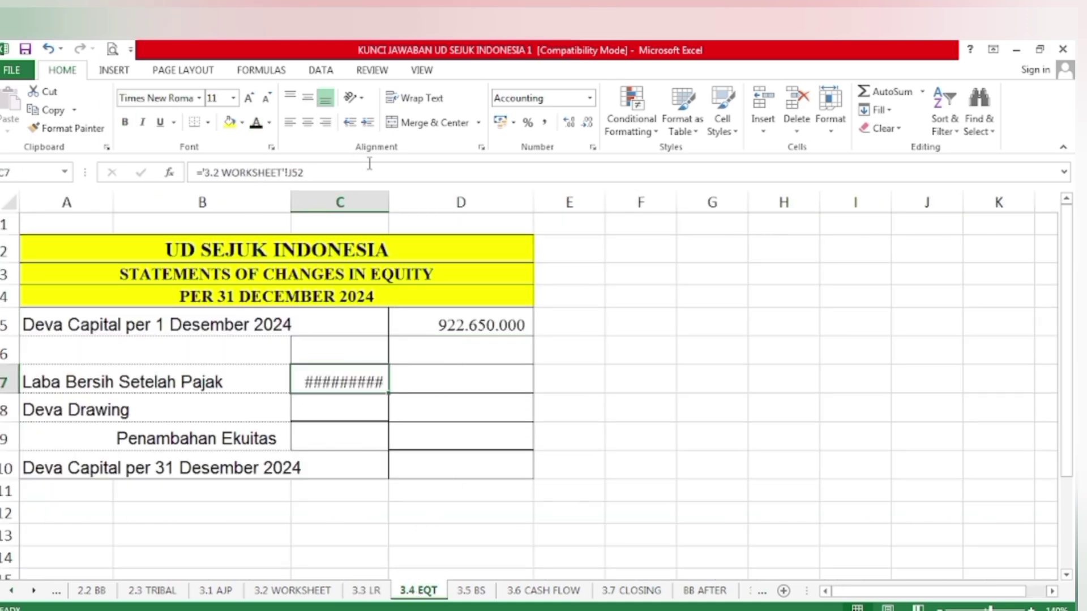
{"action": "left_click_drag", "start_coordinate": [388, 203], "coordinate": [401, 202]}
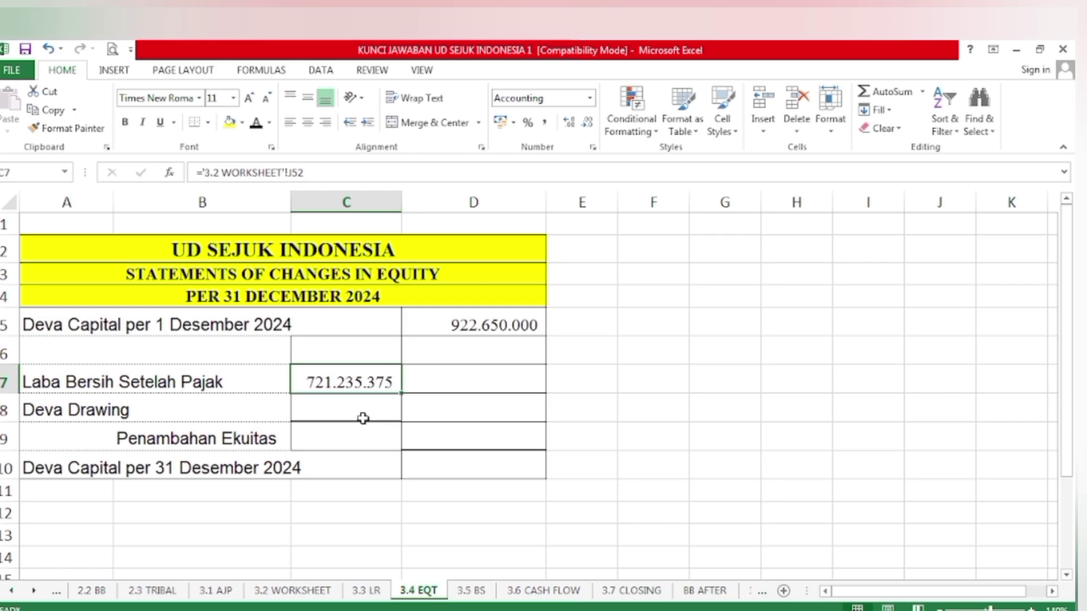
On the 3.2 WORKSHEET sheet, fill the owner's drawing account name (3-1200) and its Balance Sheet debit amount in L29 with yellow.
{"action": "left_click", "coordinate": [292, 590]}
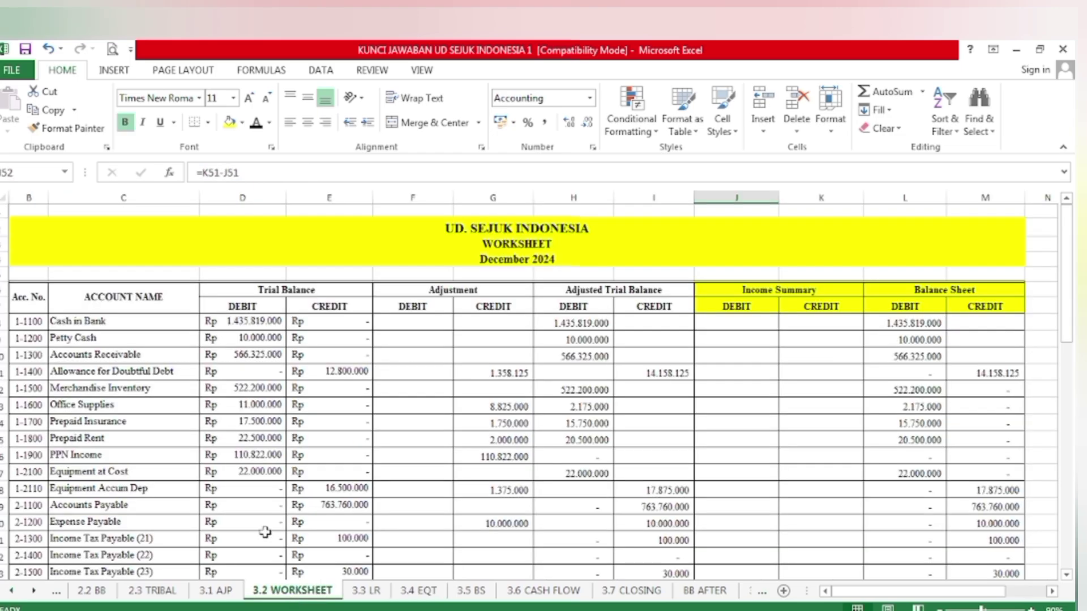
{"action": "scroll", "coordinate": [91, 484], "scroll_direction": "down", "scroll_amount": 2}
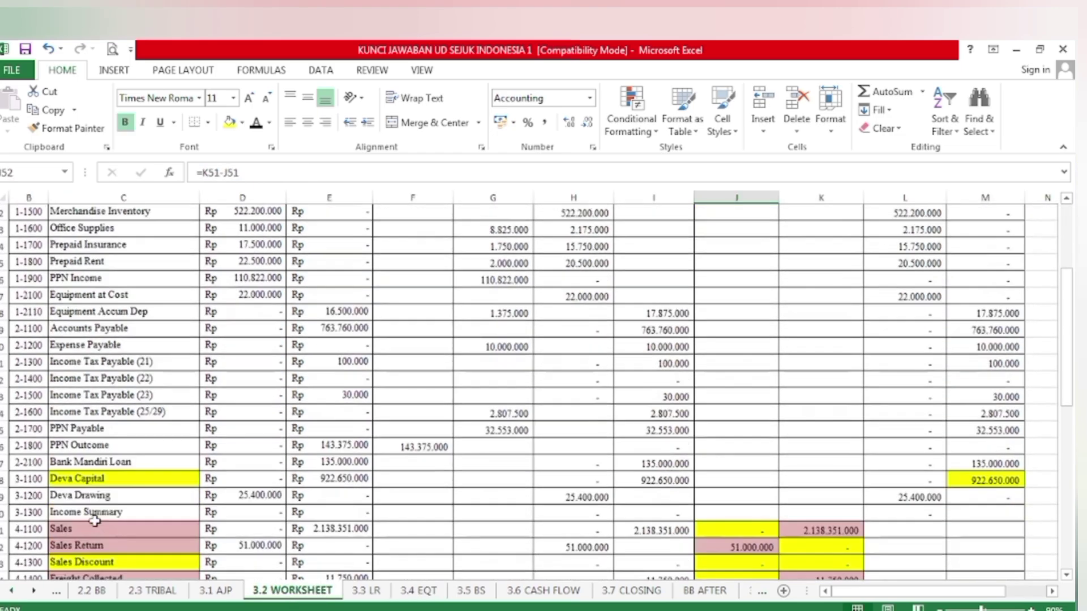
{"action": "scroll", "coordinate": [74, 481], "scroll_direction": "down", "scroll_amount": 2}
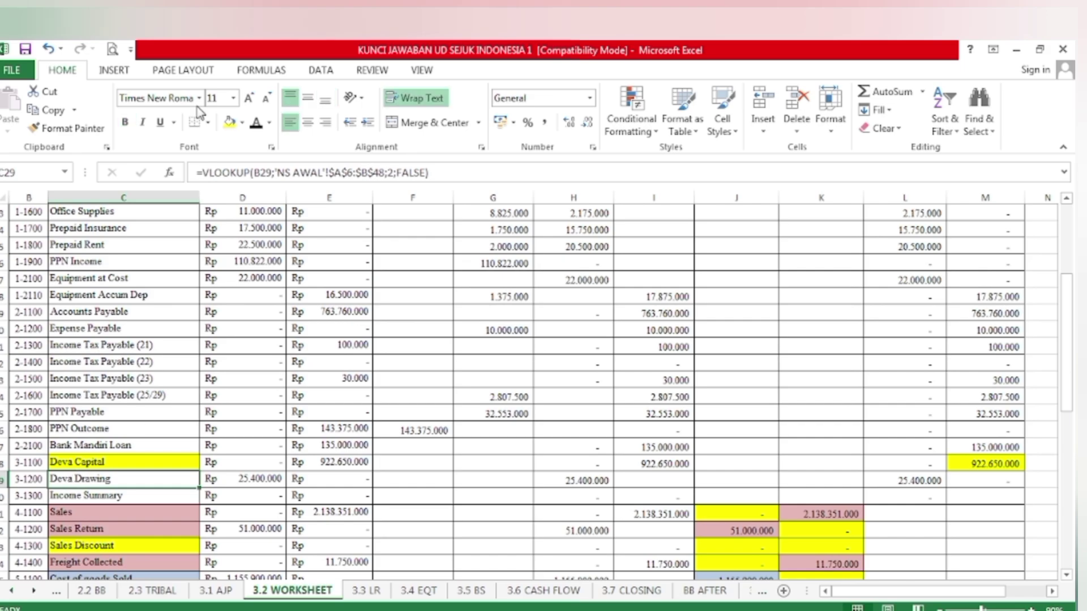
{"action": "left_click", "coordinate": [229, 122]}
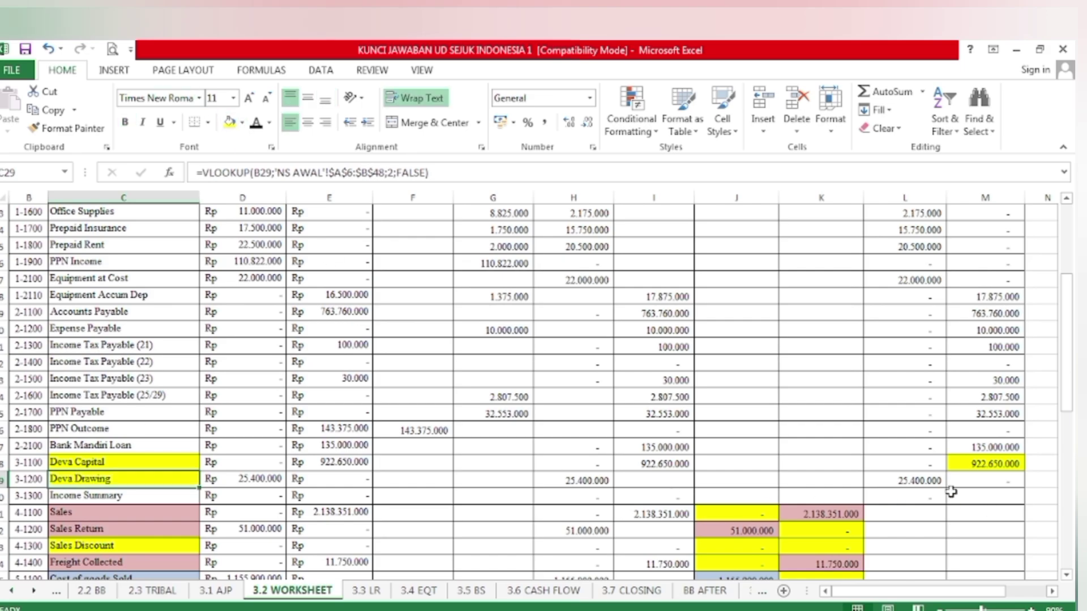
{"action": "scroll", "coordinate": [931, 478], "scroll_direction": "up", "scroll_amount": 4}
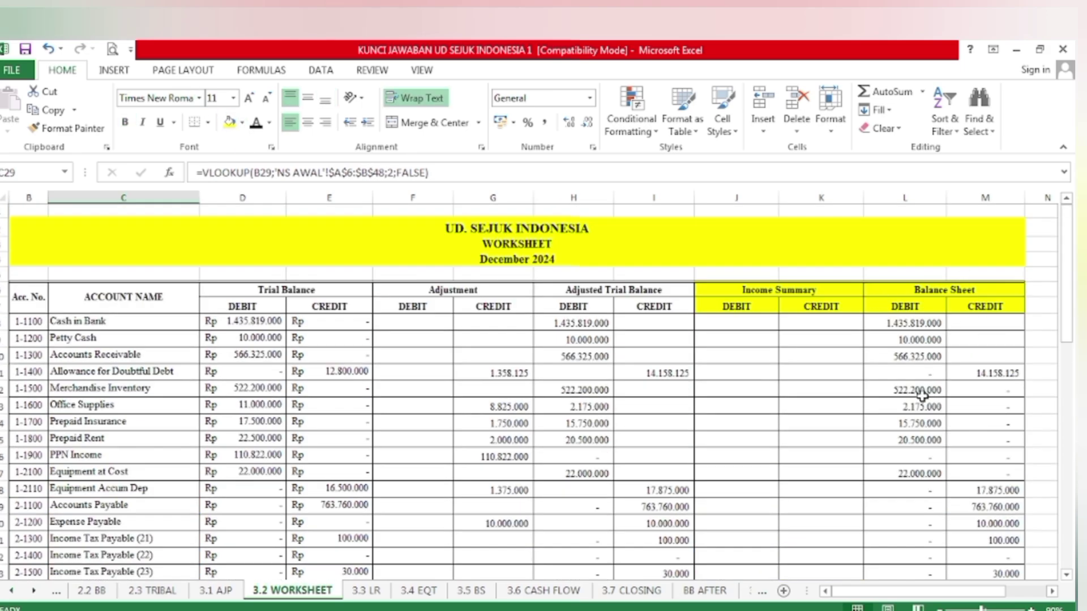
{"action": "scroll", "coordinate": [922, 397], "scroll_direction": "down", "scroll_amount": 5}
{"action": "left_click", "coordinate": [911, 431]}
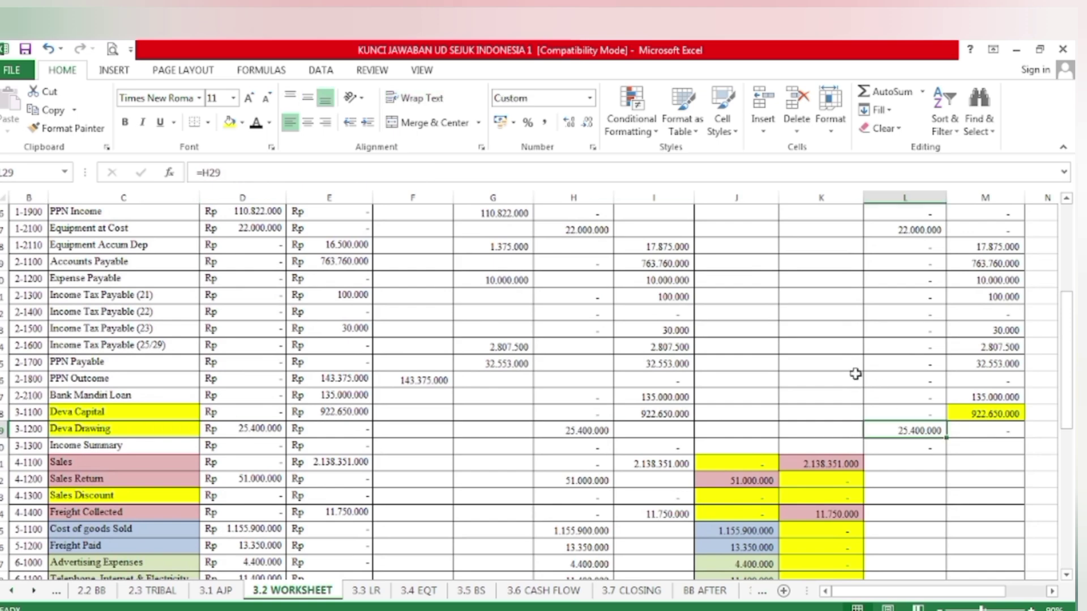
{"action": "left_click", "coordinate": [230, 128]}
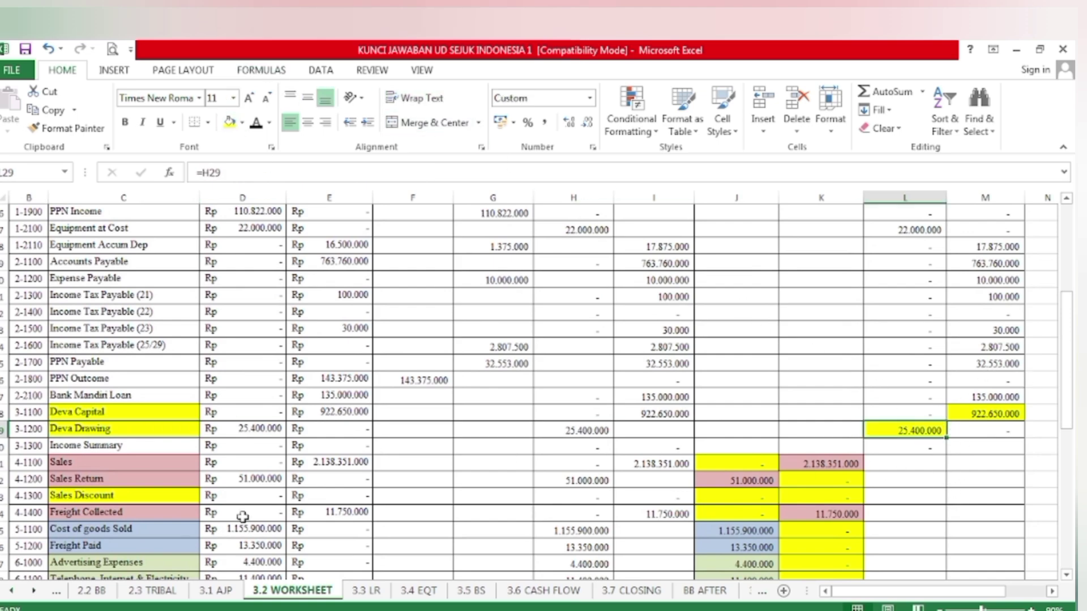
On the 3.4 EQT sheet, apply a black font colour to the owner's drawing amount in C8.
{"action": "left_click", "coordinate": [419, 590]}
{"action": "left_click", "coordinate": [332, 405]}
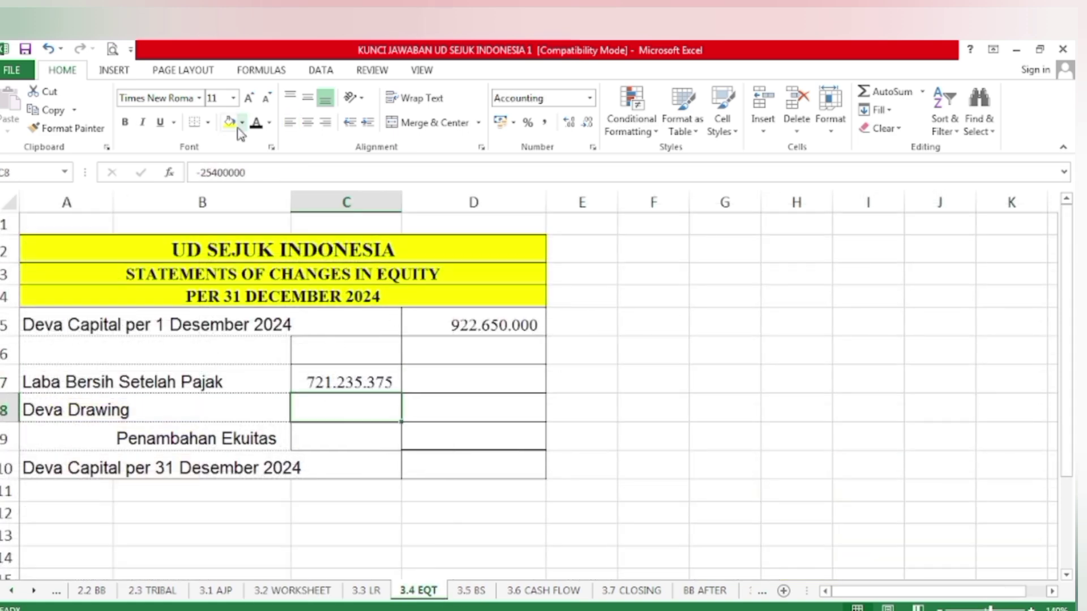
{"action": "left_click", "coordinate": [256, 122]}
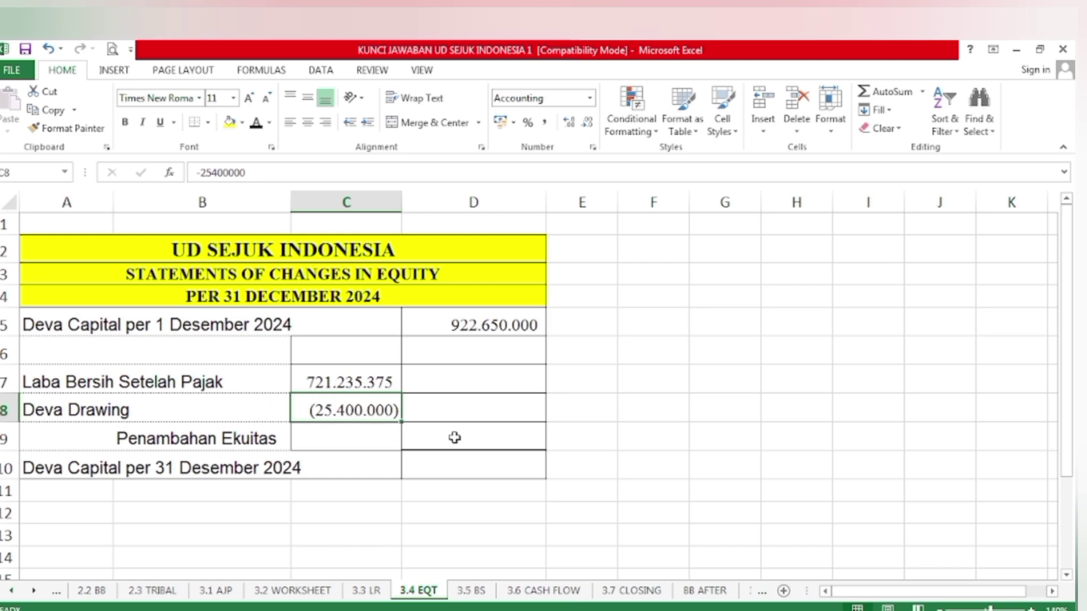
Apply the Automatic black font colour to the Penambahan Ekuitas total in D9 and the 31 Desember 2024 capital total in D10.
{"action": "left_click", "coordinate": [455, 437]}
{"action": "left_click", "coordinate": [270, 123]}
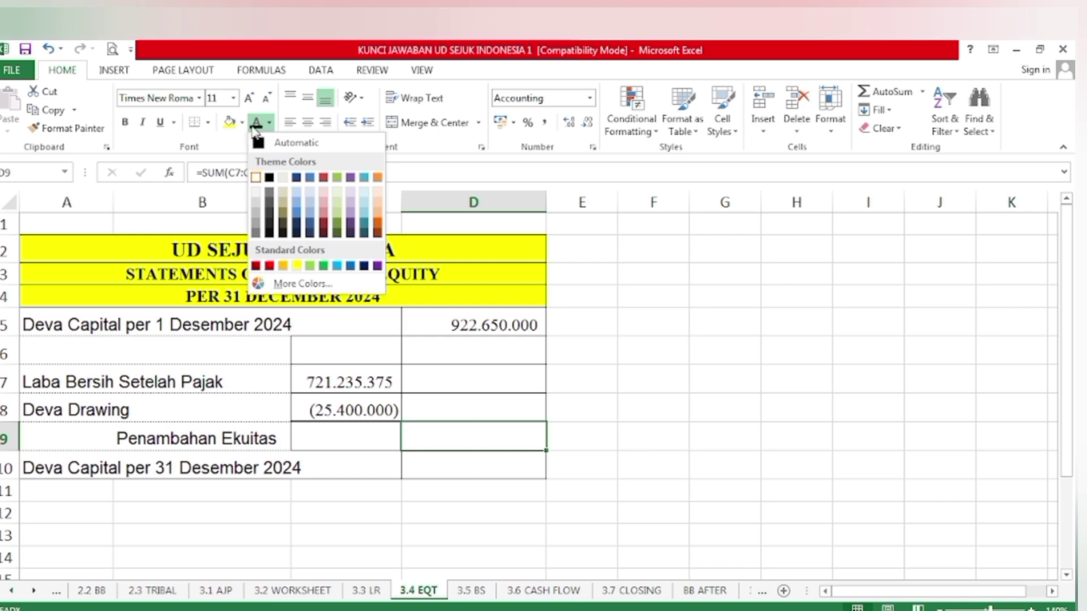
{"action": "left_click", "coordinate": [259, 142]}
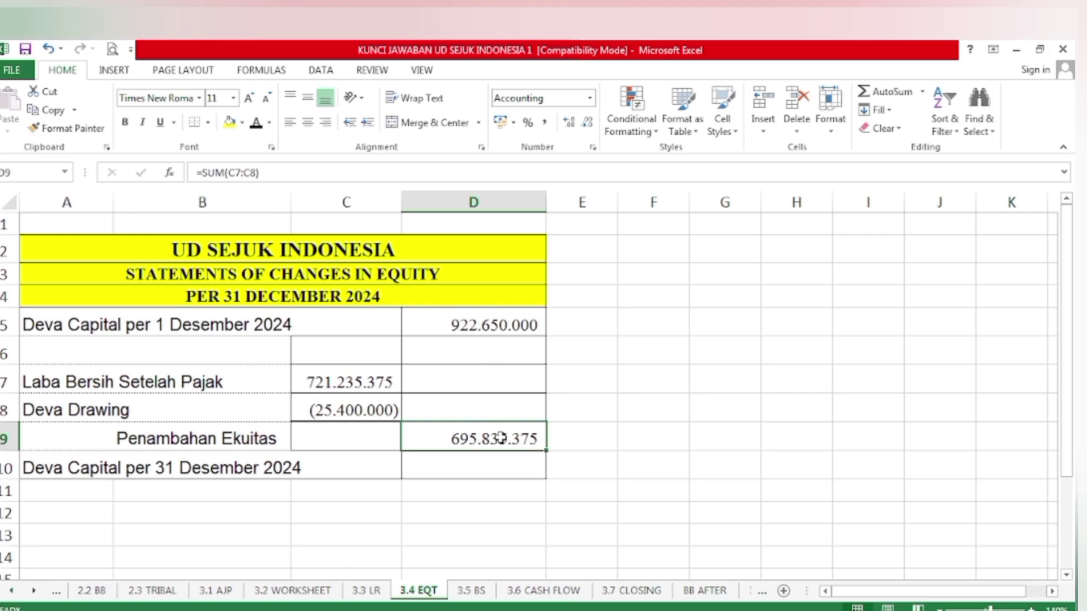
{"action": "left_click", "coordinate": [443, 460]}
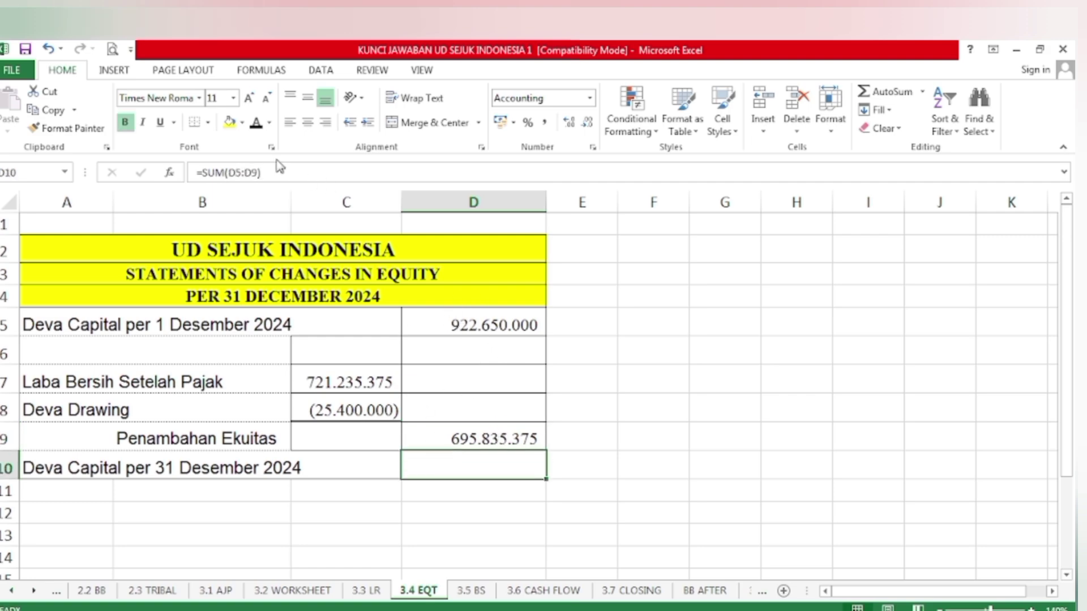
{"action": "left_click", "coordinate": [256, 125]}
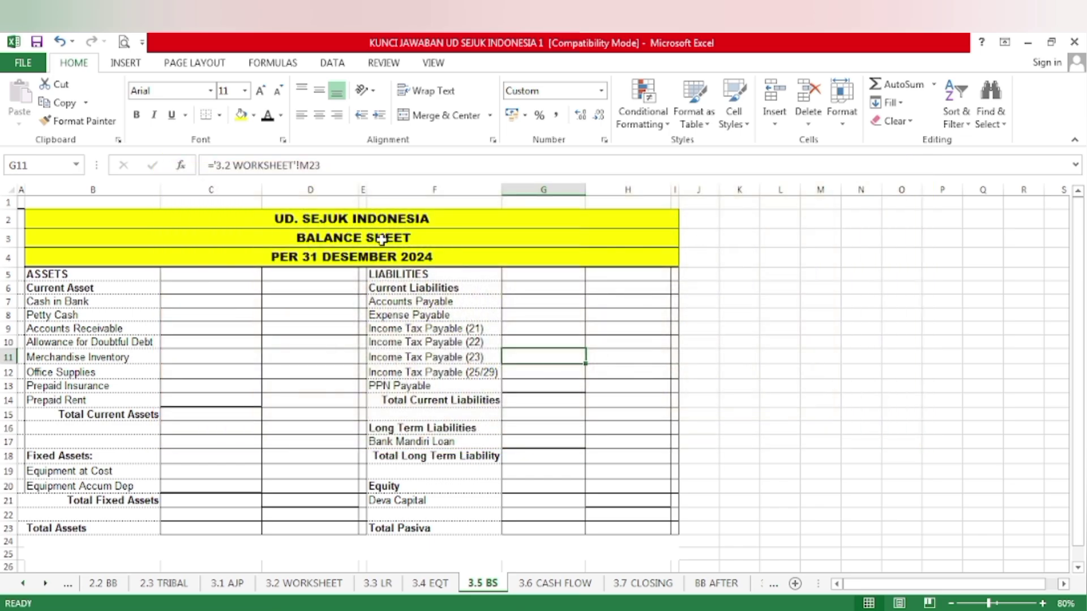
On the 3.5 BS sheet, fill the ASSETS heading in B5 and the LIABILITIES heading in F5 with yellow.
{"action": "left_click_drag", "start_coordinate": [28, 292], "coordinate": [169, 292]}
{"action": "left_click", "coordinate": [53, 275]}
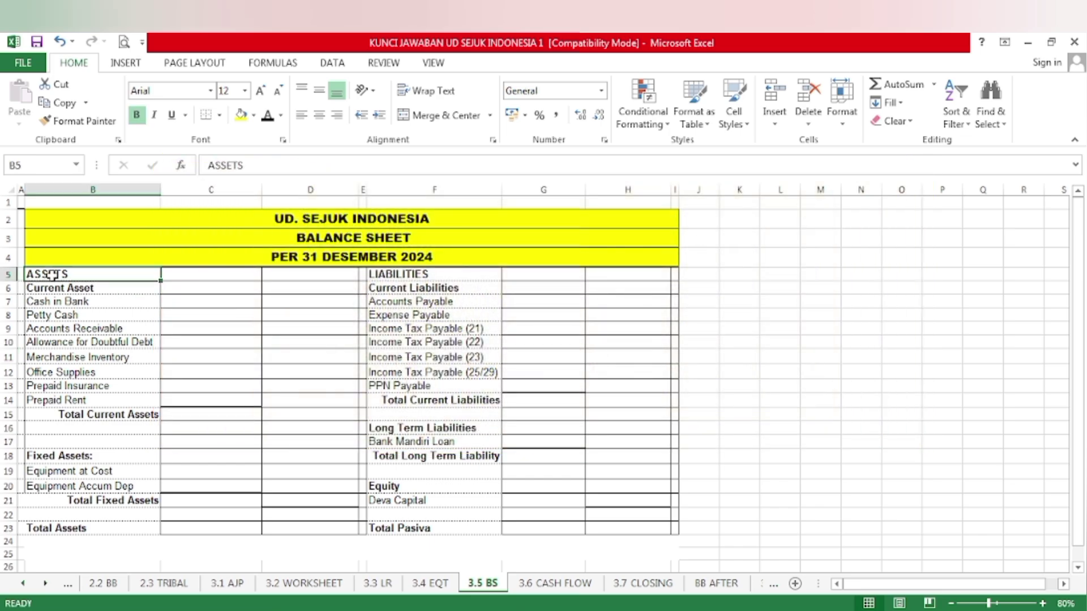
{"action": "left_click", "coordinate": [241, 115]}
{"action": "left_click", "coordinate": [387, 281]}
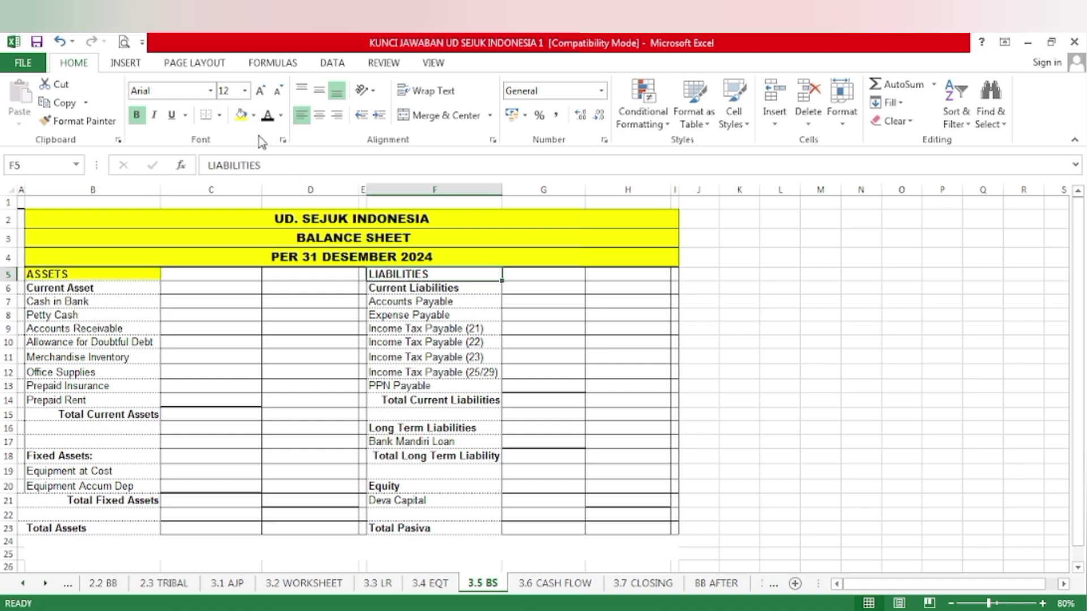
{"action": "left_click", "coordinate": [241, 115]}
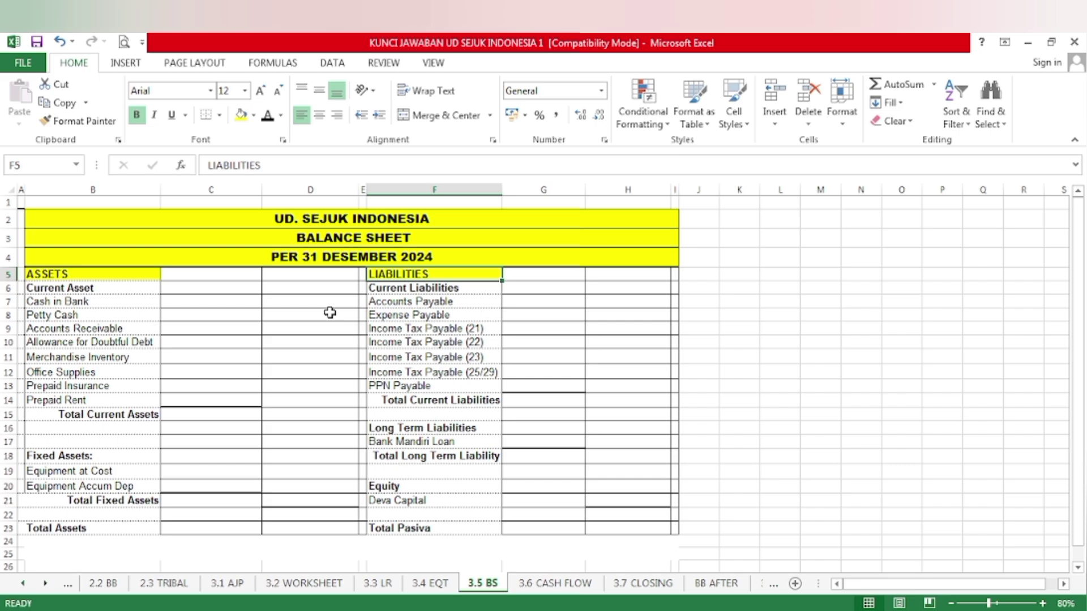
On the 3.2 WORKSHEET sheet, fill the account names from Cash in Bank to Bank Mandiri Loan (C8:C27) with light blue.
{"action": "left_click", "coordinate": [301, 583]}
{"action": "scroll", "coordinate": [521, 375], "scroll_direction": "up", "scroll_amount": 5}
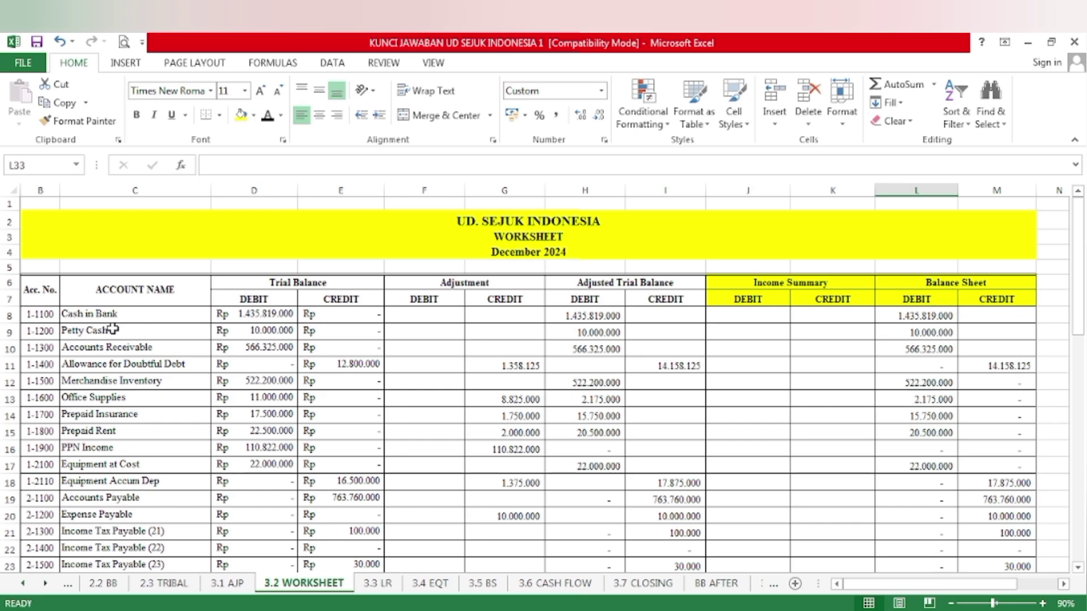
{"action": "left_click_drag", "start_coordinate": [117, 315], "coordinate": [158, 457]}
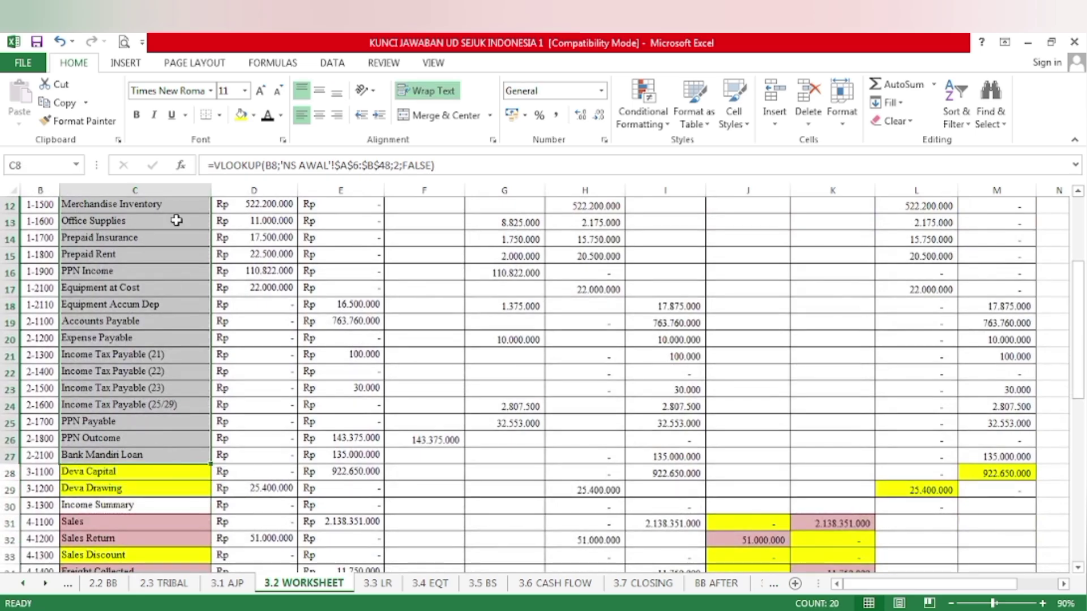
{"action": "left_click", "coordinate": [253, 116]}
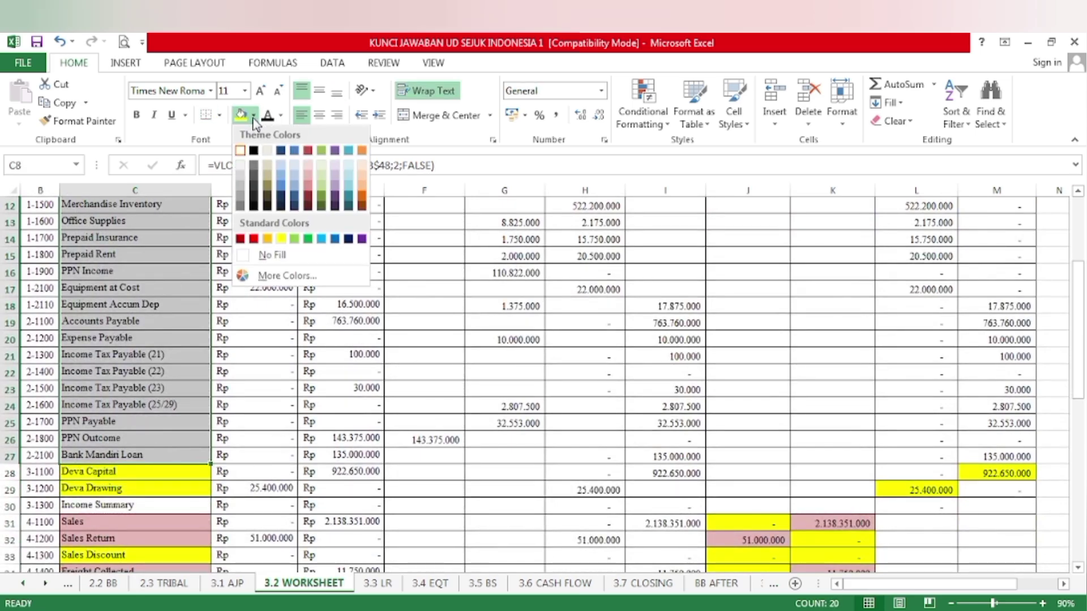
{"action": "left_click", "coordinate": [292, 181]}
{"action": "scroll", "coordinate": [227, 368], "scroll_direction": "up", "scroll_amount": 4}
{"action": "left_click", "coordinate": [136, 414]}
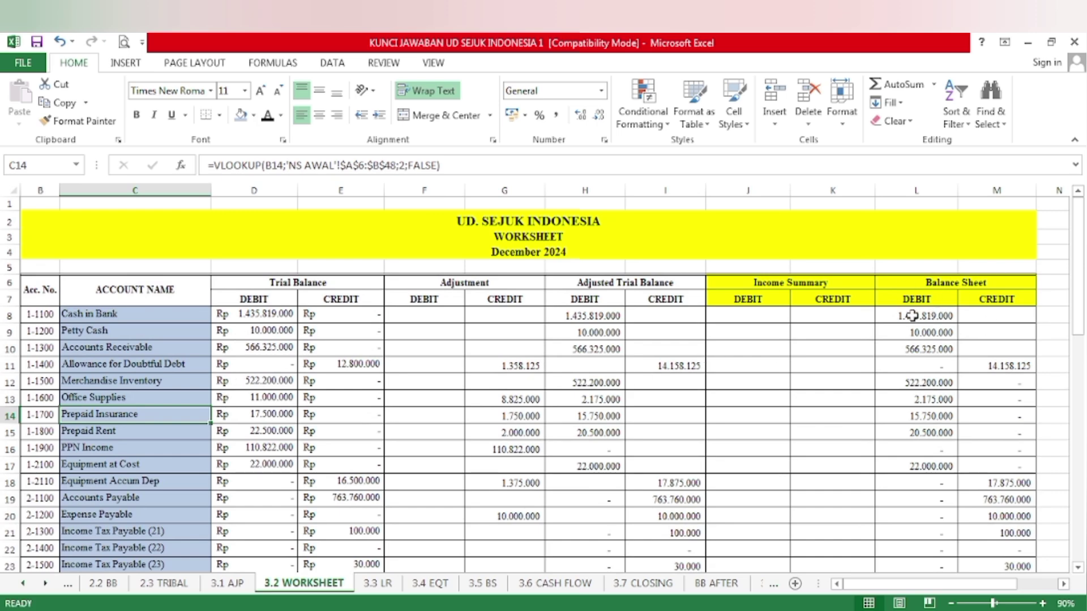
Fill the Balance Sheet debit and credit amounts for Cash in Bank through Bank Mandiri Loan (L8:M27) with light blue.
{"action": "left_click_drag", "start_coordinate": [907, 317], "coordinate": [1022, 424]}
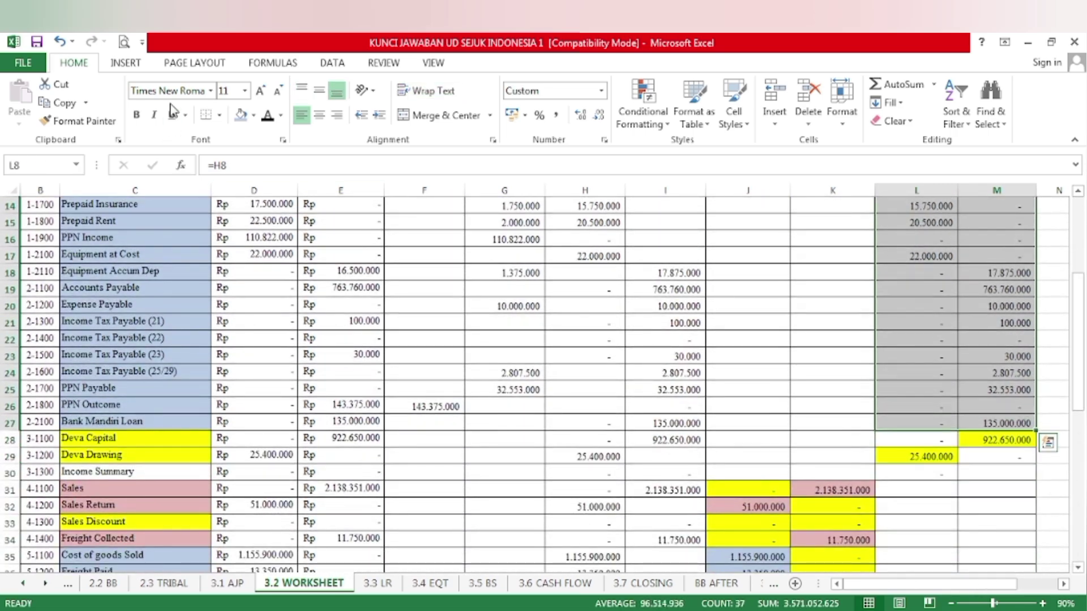
{"action": "scroll", "coordinate": [671, 351], "scroll_direction": "up", "scroll_amount": 5}
{"action": "left_click", "coordinate": [900, 445]}
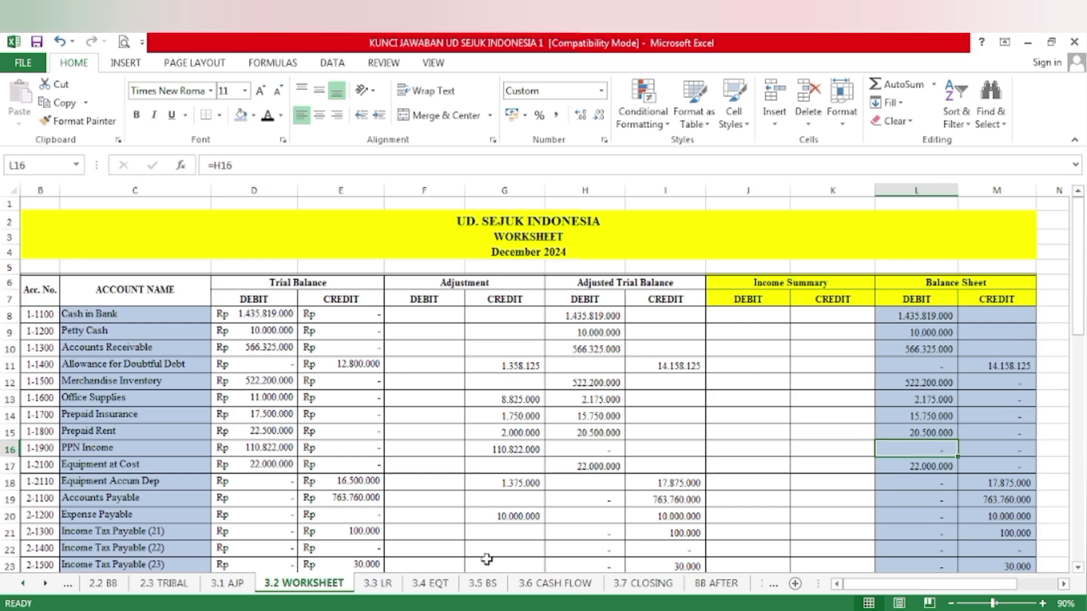
Check the Current Asset accounts on 3.5 BS, and fill Cash in Bank to Prepaid Rent (C8:C15) on 3.2 WORKSHEET with light red.
{"action": "left_click", "coordinate": [433, 588]}
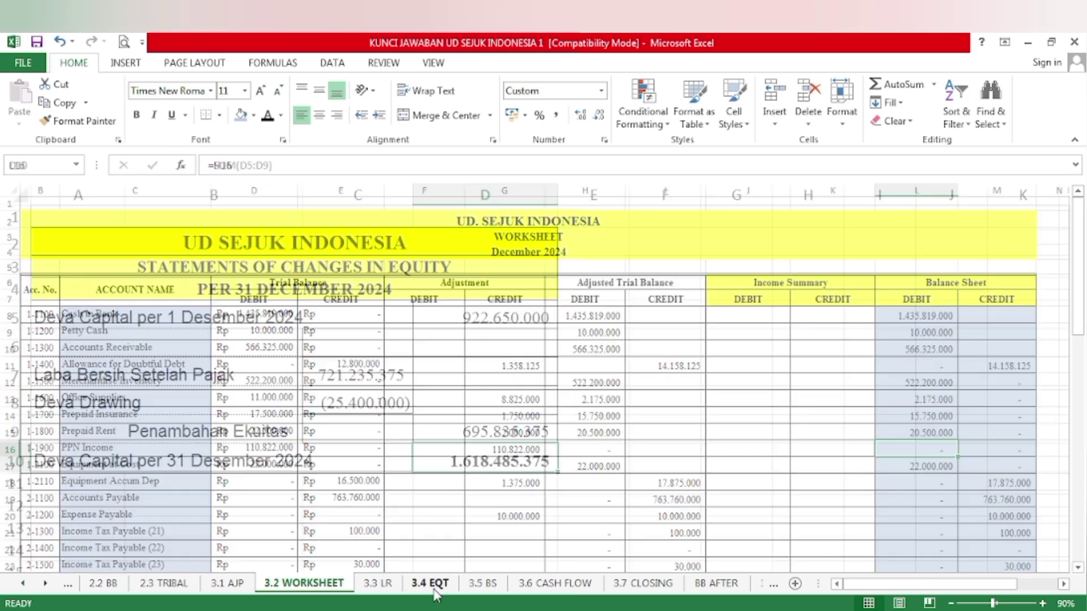
{"action": "left_click", "coordinate": [480, 589]}
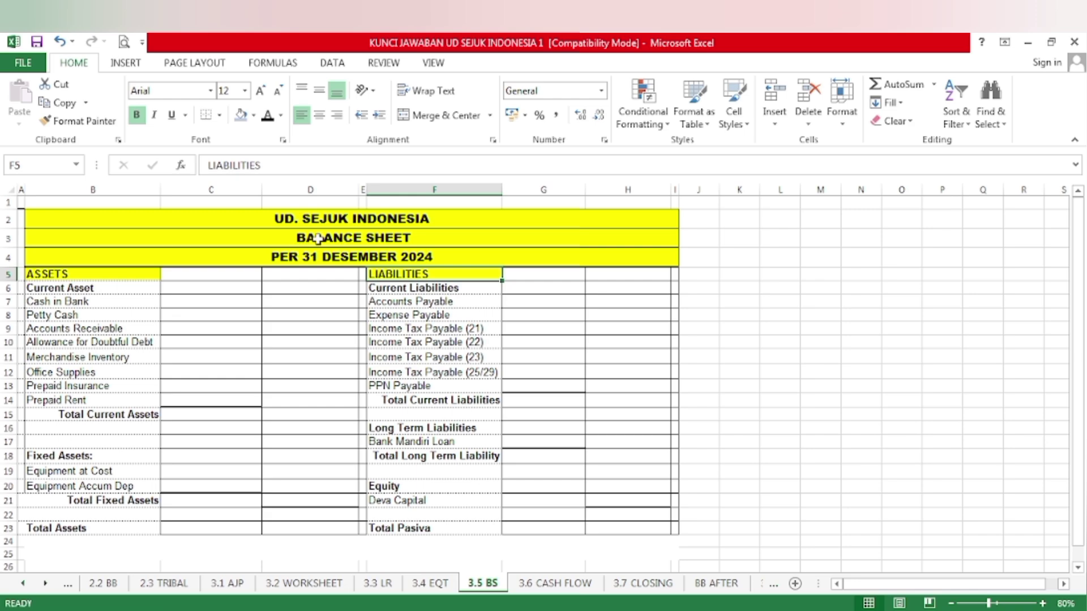
{"action": "left_click", "coordinate": [51, 290]}
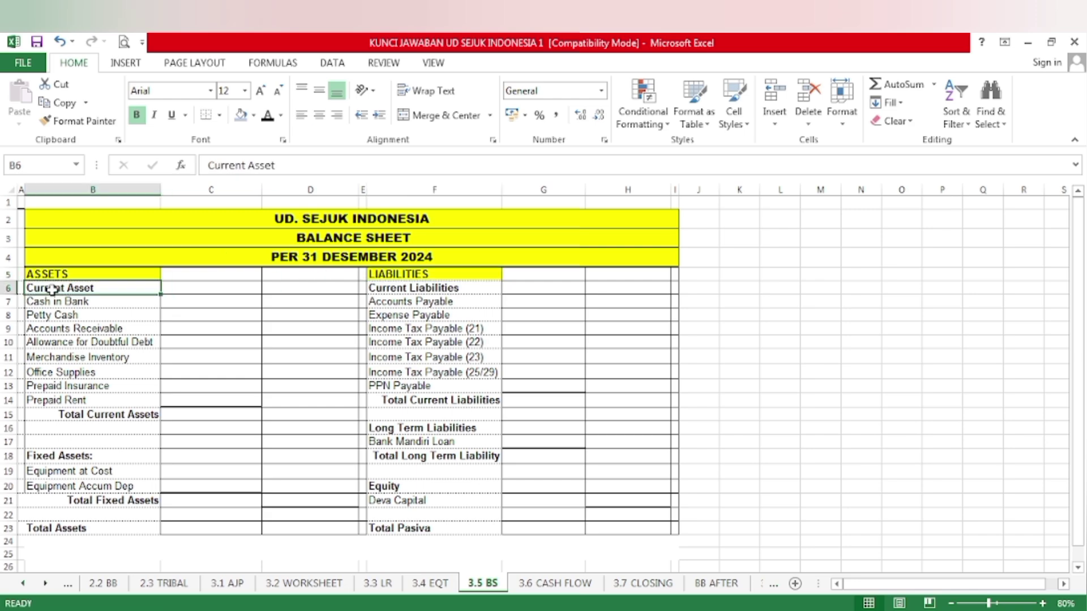
{"action": "left_click", "coordinate": [76, 304]}
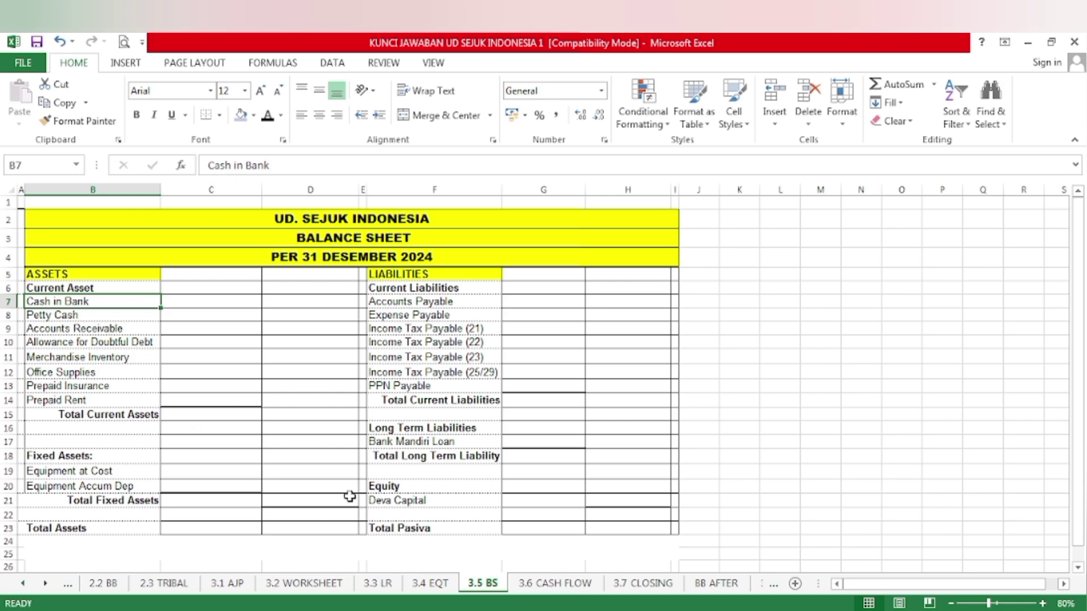
{"action": "left_click", "coordinate": [301, 588]}
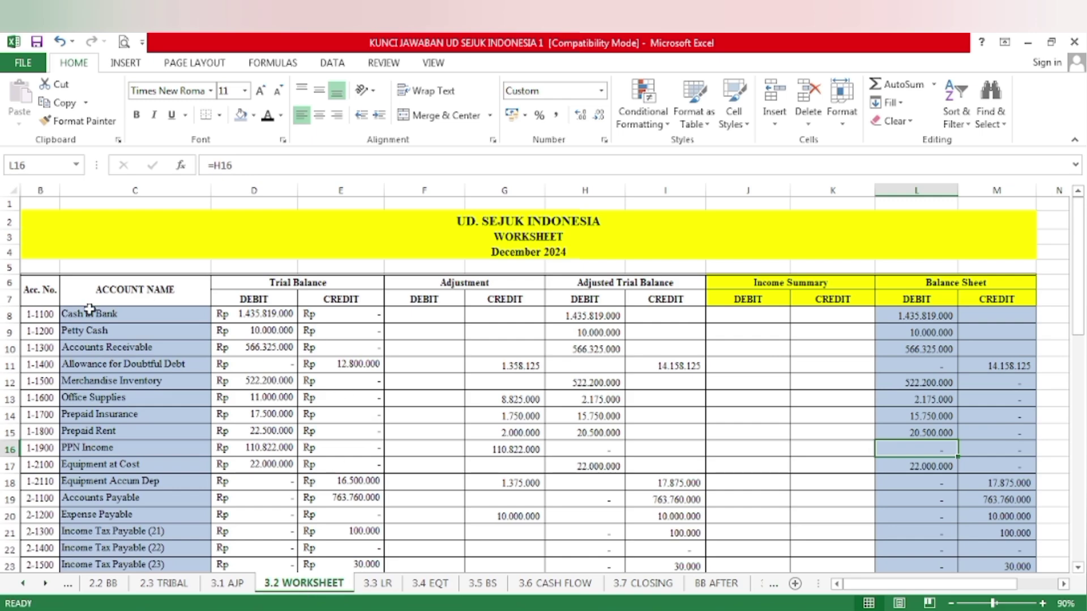
{"action": "left_click_drag", "start_coordinate": [78, 315], "coordinate": [117, 431]}
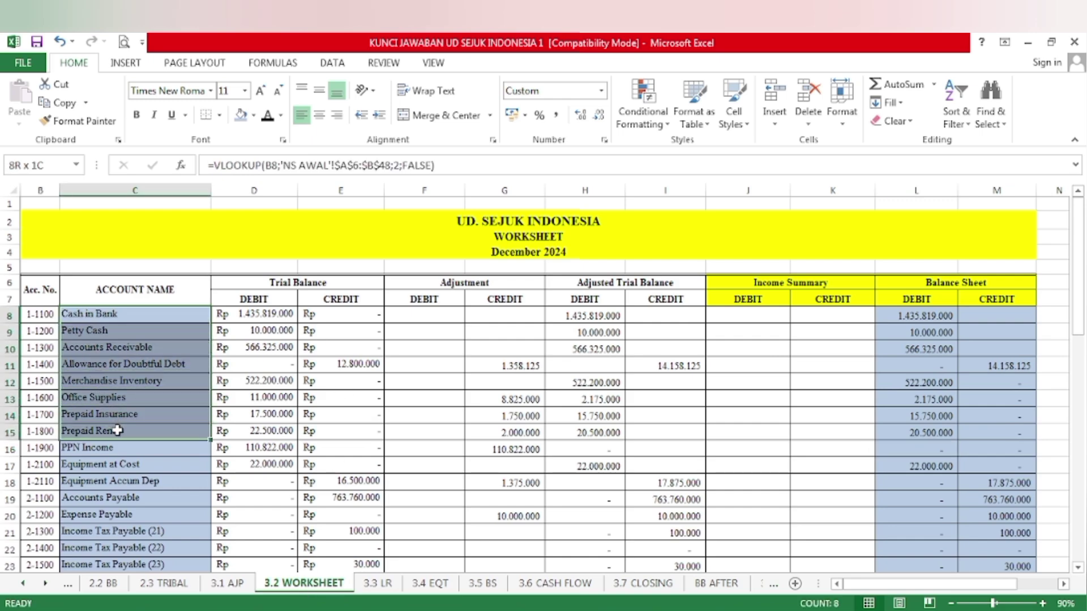
{"action": "left_click", "coordinate": [253, 115]}
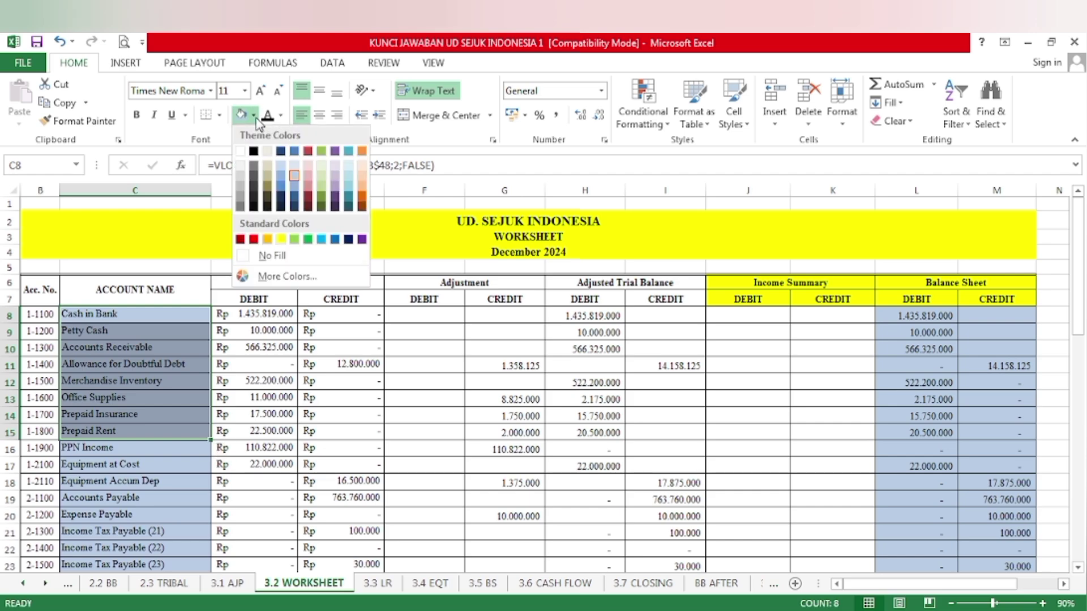
{"action": "left_click", "coordinate": [307, 176]}
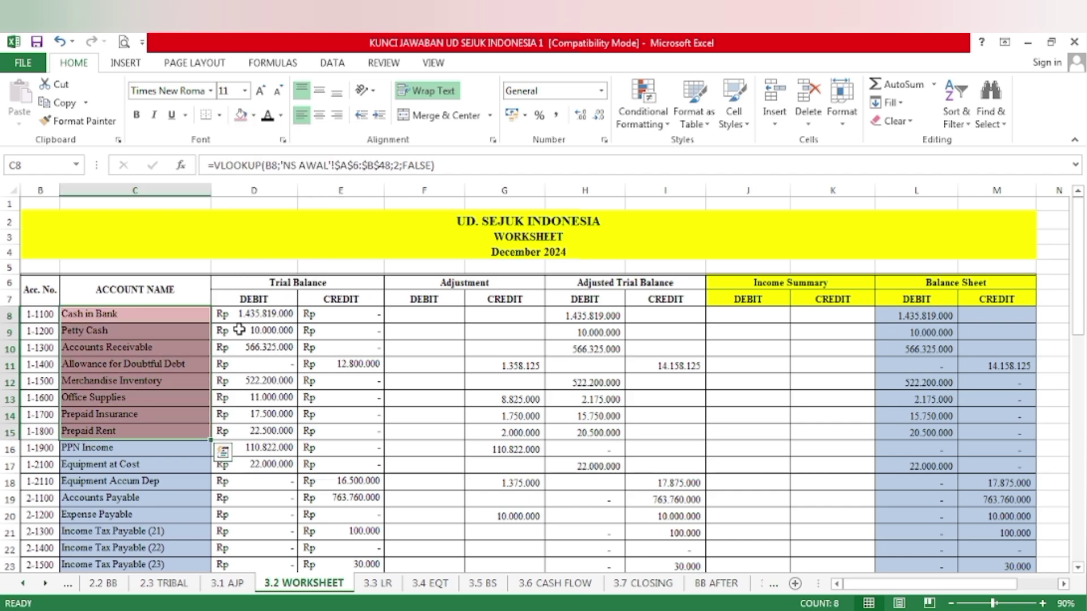
{"action": "left_click", "coordinate": [138, 364]}
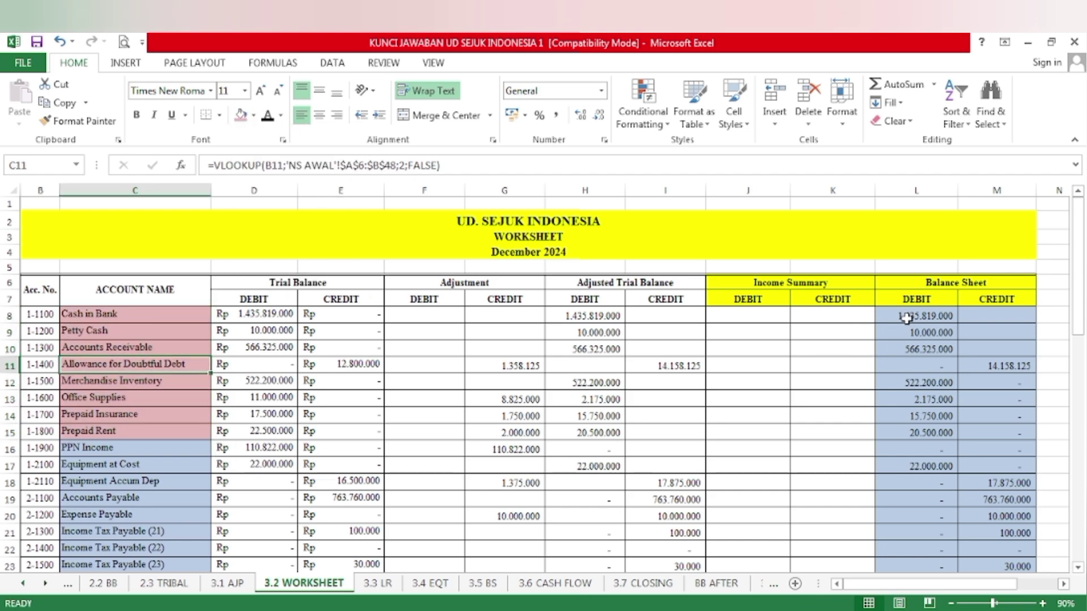
Fill the Balance Sheet amounts for Cash in Bank to Prepaid Rent (L8:M15) with light red, and check which ones are debits and credits.
{"action": "left_click_drag", "start_coordinate": [906, 318], "coordinate": [971, 431]}
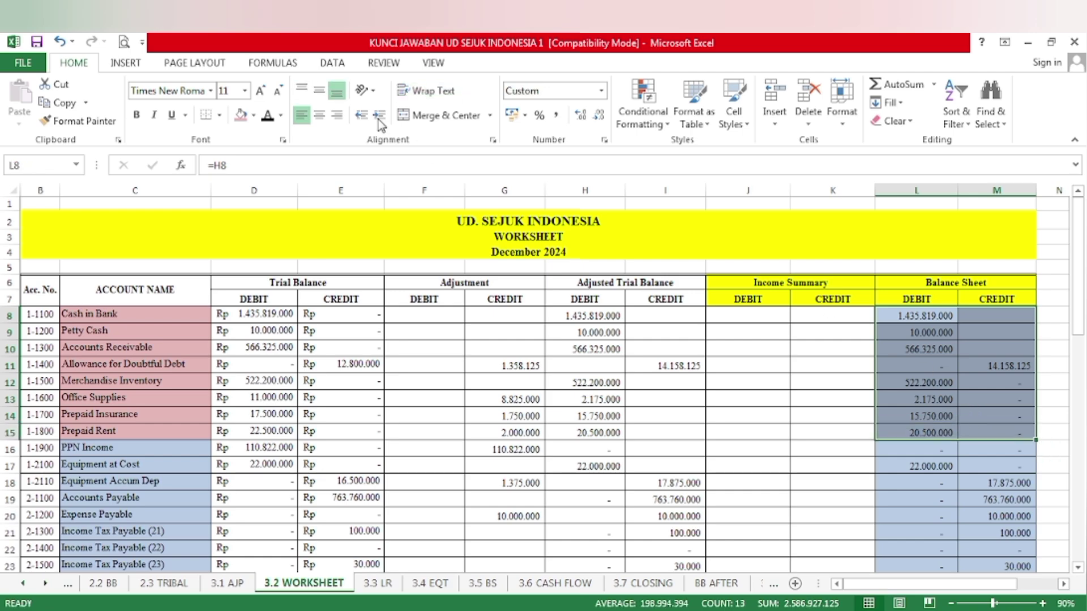
{"action": "left_click", "coordinate": [240, 115]}
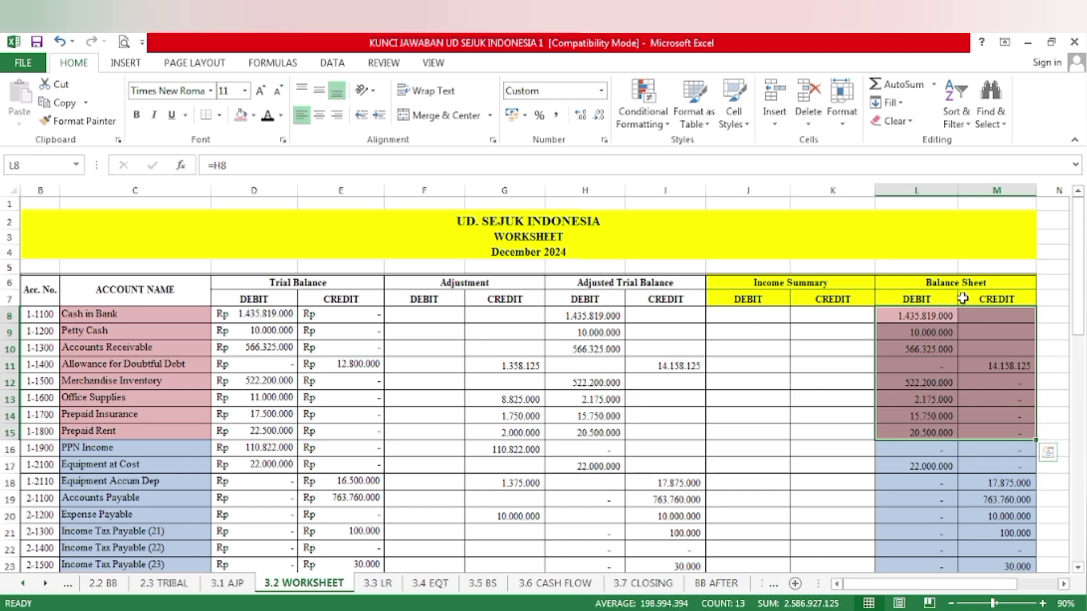
{"action": "left_click", "coordinate": [915, 376]}
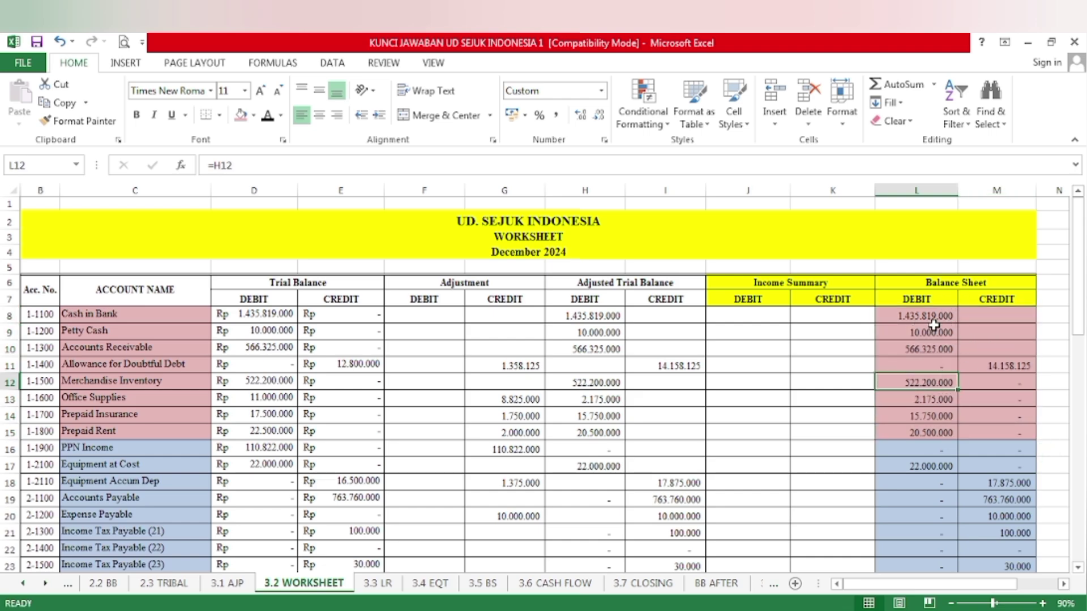
{"action": "left_click_drag", "start_coordinate": [931, 316], "coordinate": [906, 435]}
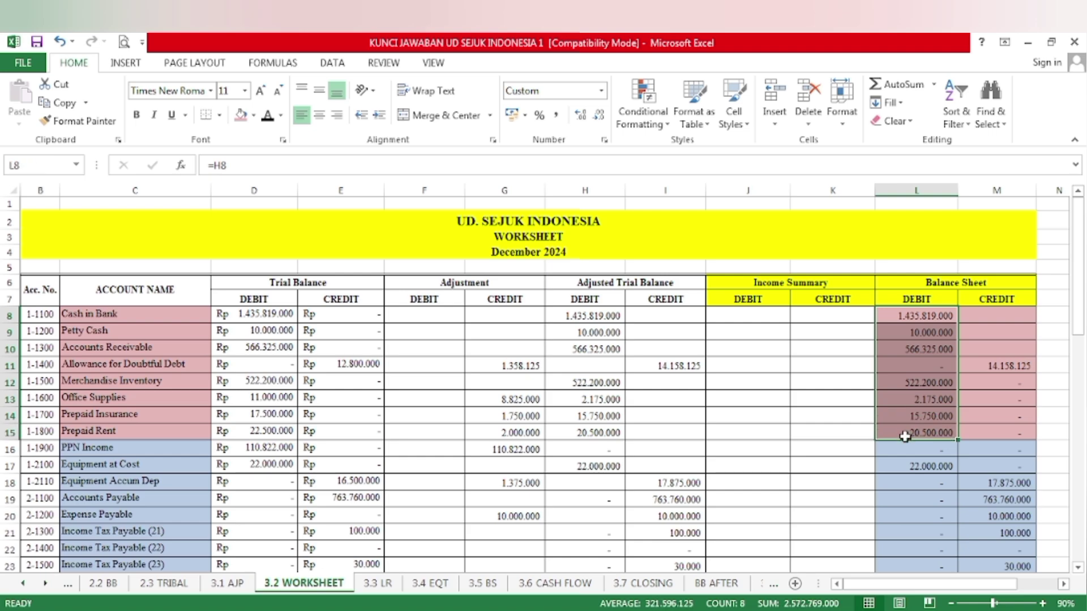
{"action": "left_click", "coordinate": [921, 346]}
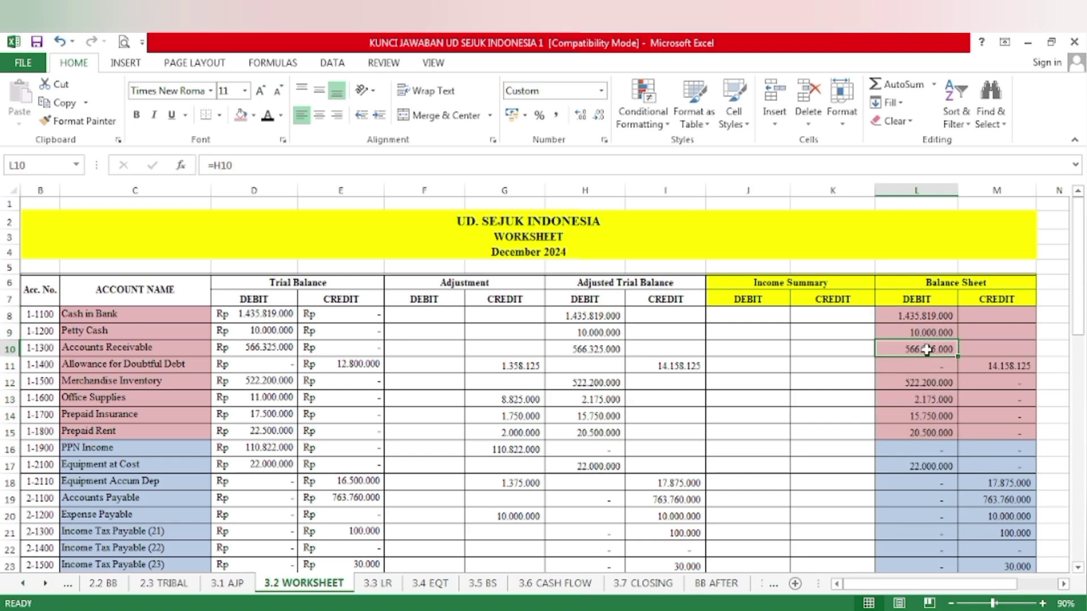
{"action": "left_click", "coordinate": [1002, 368]}
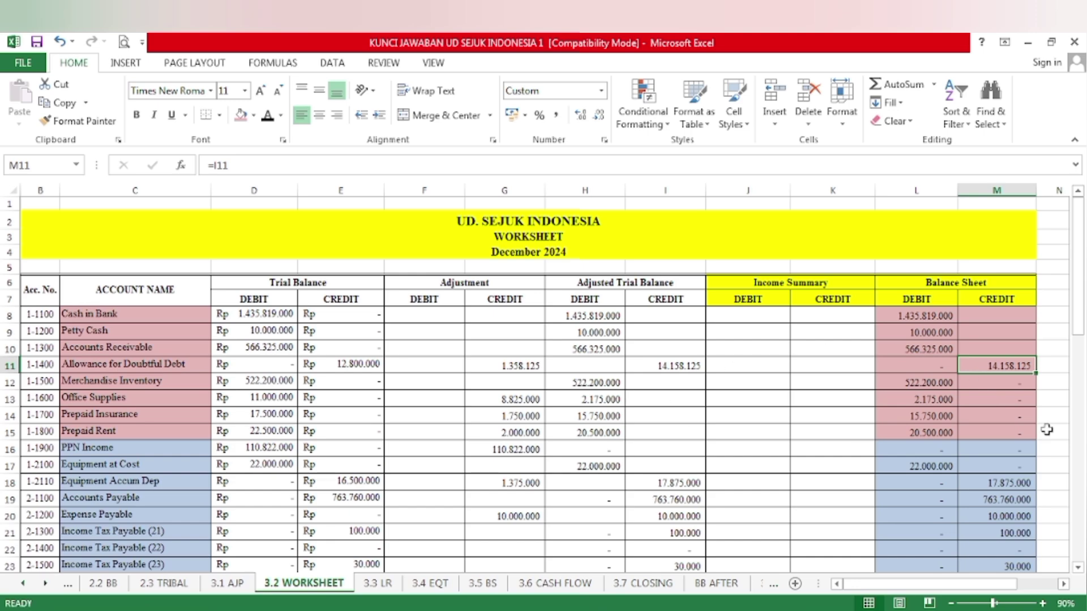
On the 3.5 BS sheet, set the font colour of the Current Asset amounts (C7:C14) and Total Current Assets (D15) to black.
{"action": "left_click", "coordinate": [484, 584]}
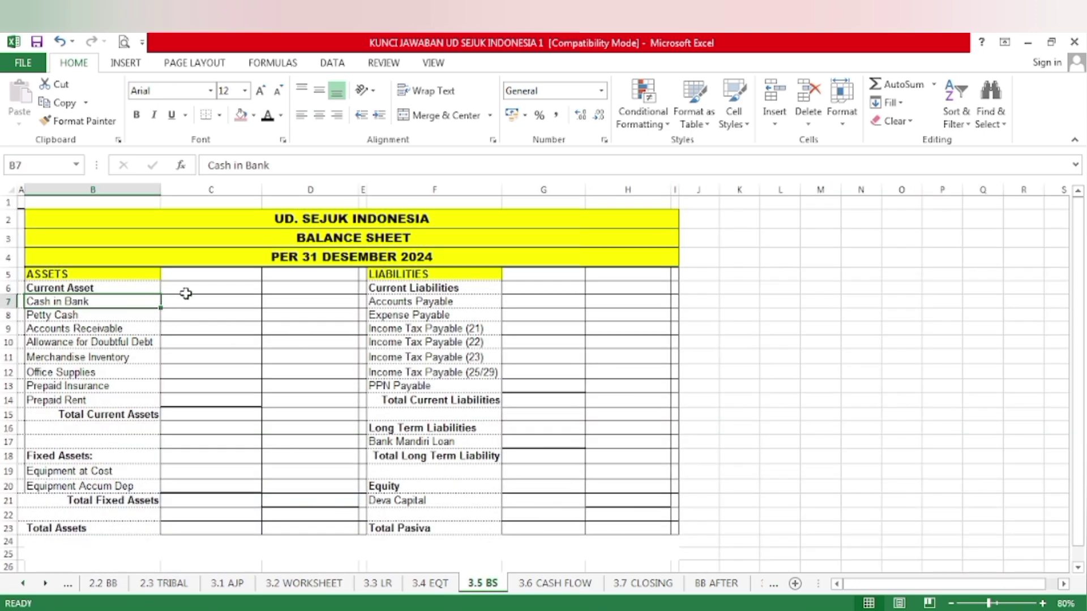
{"action": "left_click_drag", "start_coordinate": [190, 306], "coordinate": [225, 400]}
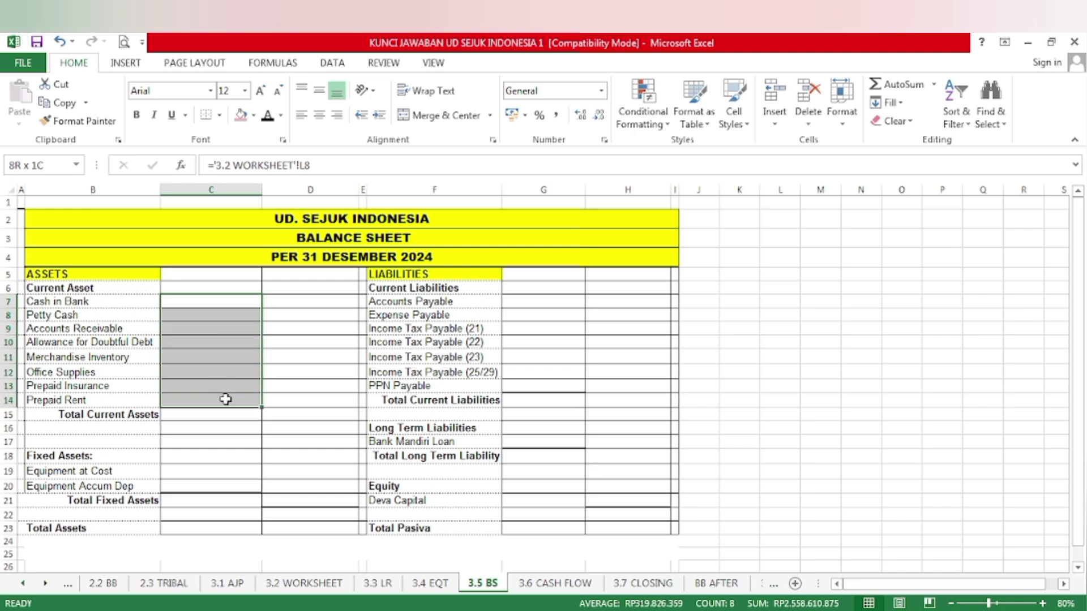
{"action": "key", "text": "ctrl+v"}
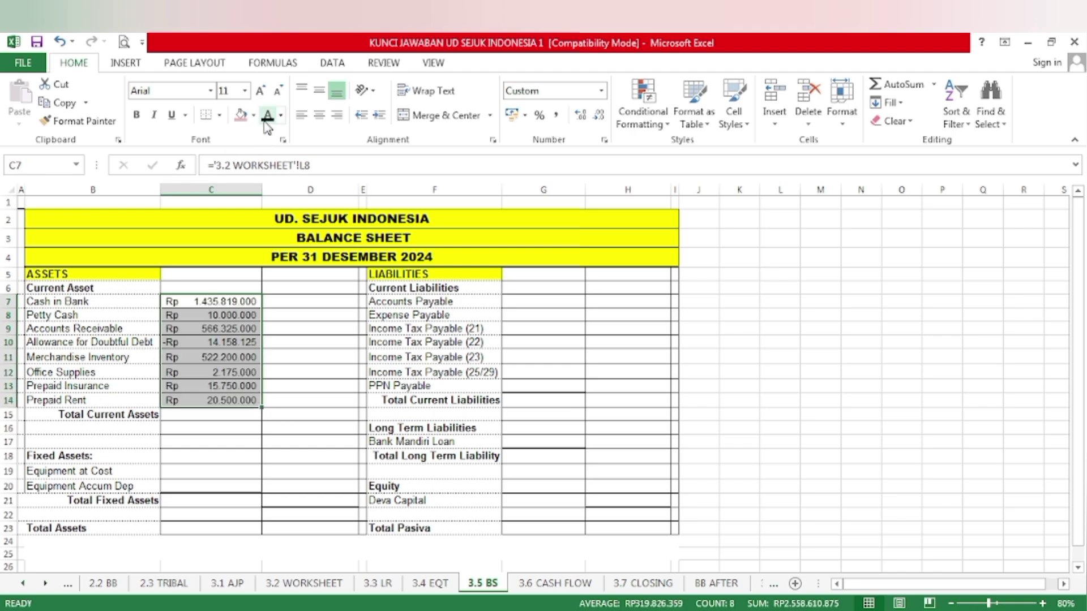
{"action": "left_click", "coordinate": [295, 363]}
{"action": "left_click", "coordinate": [187, 345]}
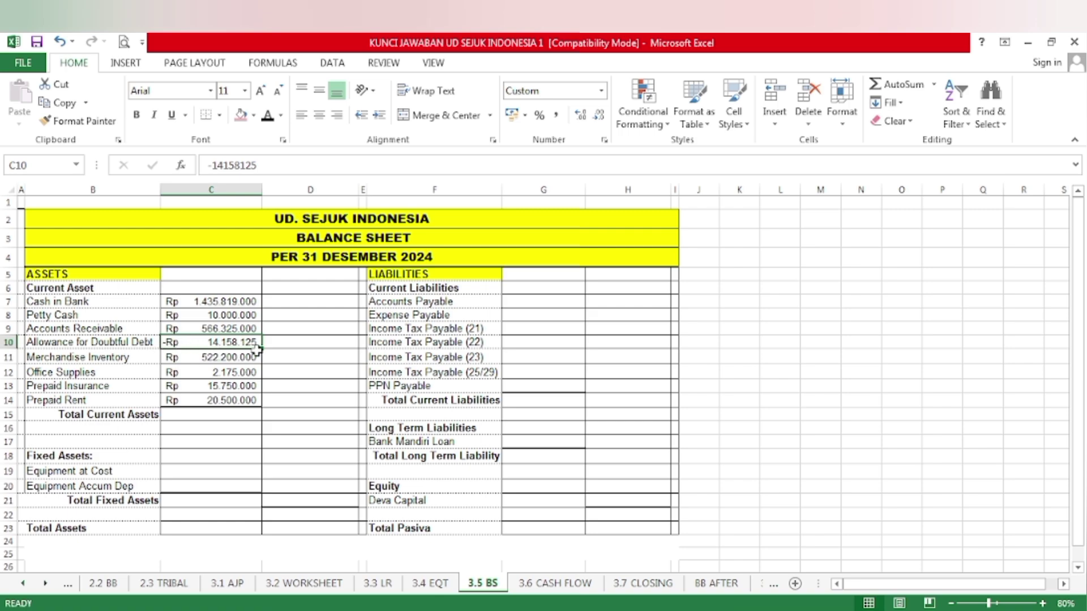
{"action": "left_click", "coordinate": [323, 421]}
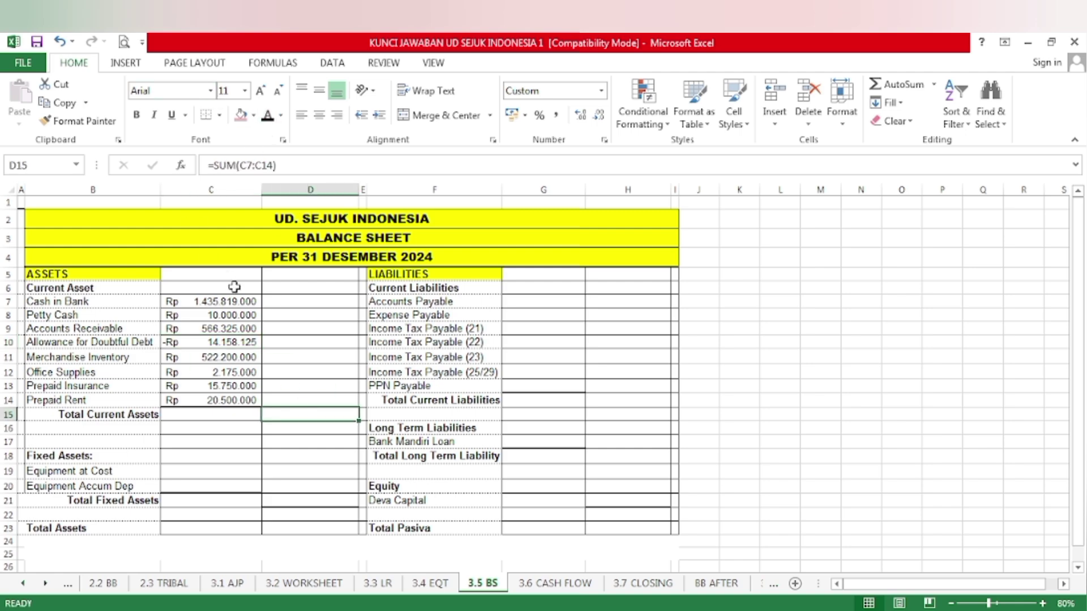
{"action": "left_click", "coordinate": [269, 120]}
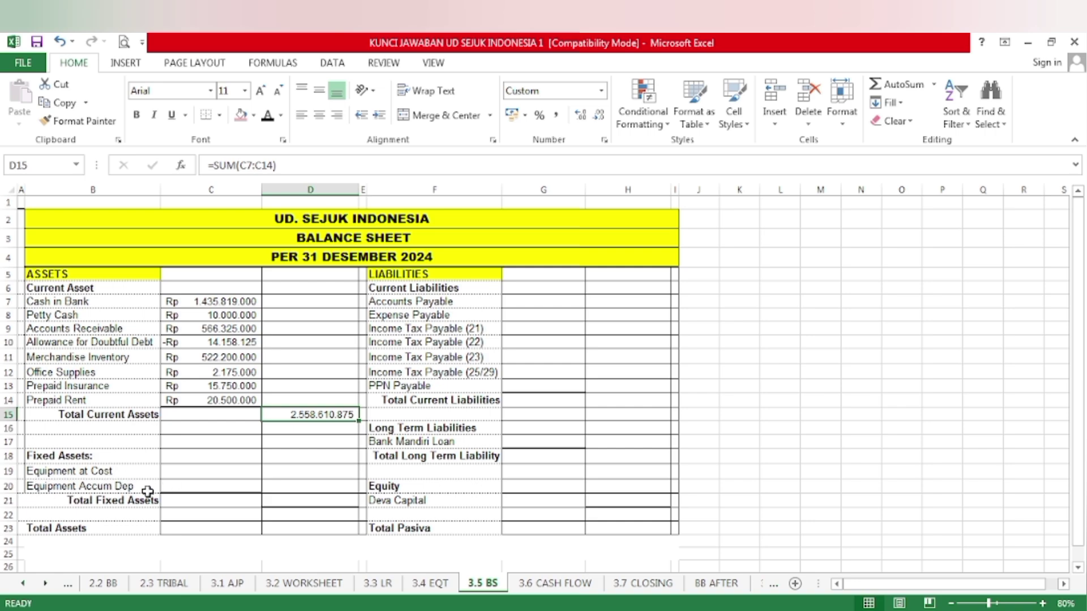
On the 3.2 WORKSHEET sheet, fill the account names Equipment at Cost and Equipment Accum Dep (C17:C18) with light red.
{"action": "left_click", "coordinate": [317, 585]}
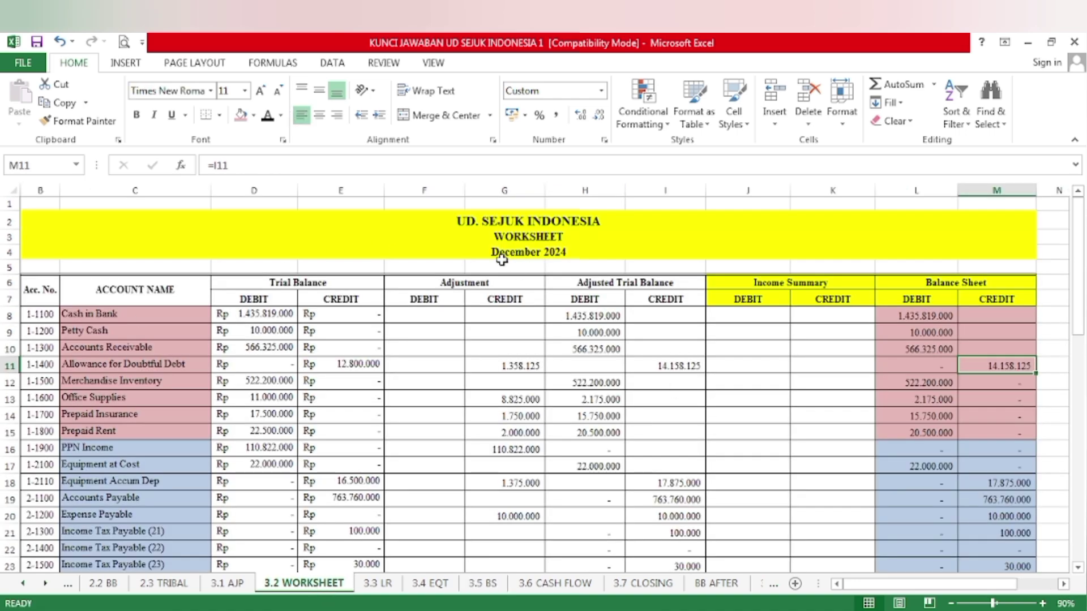
{"action": "scroll", "coordinate": [276, 317], "scroll_direction": "down", "scroll_amount": 1}
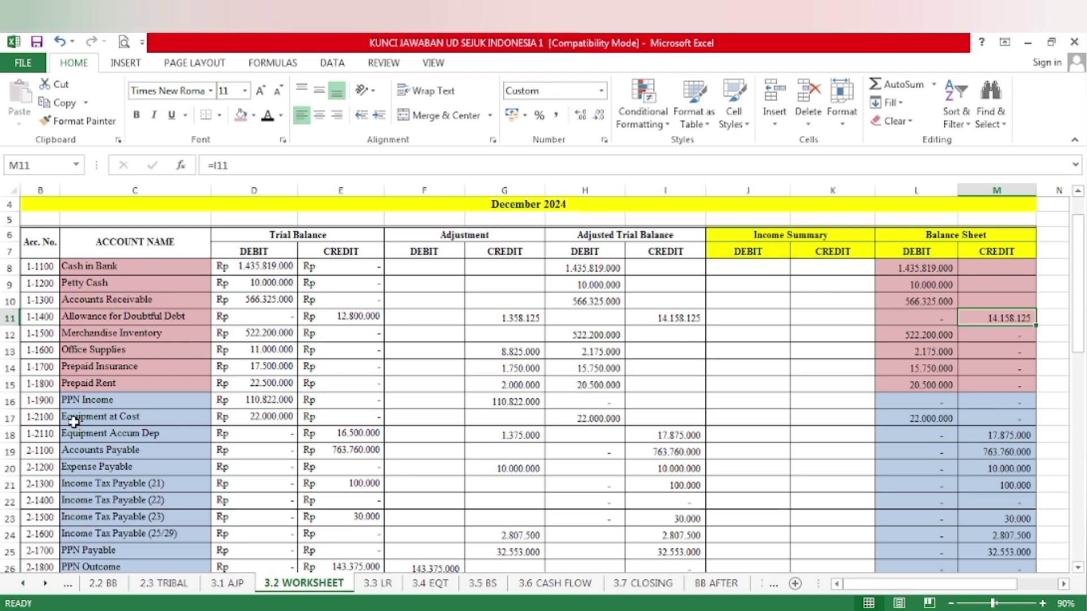
{"action": "left_click_drag", "start_coordinate": [74, 418], "coordinate": [80, 431]}
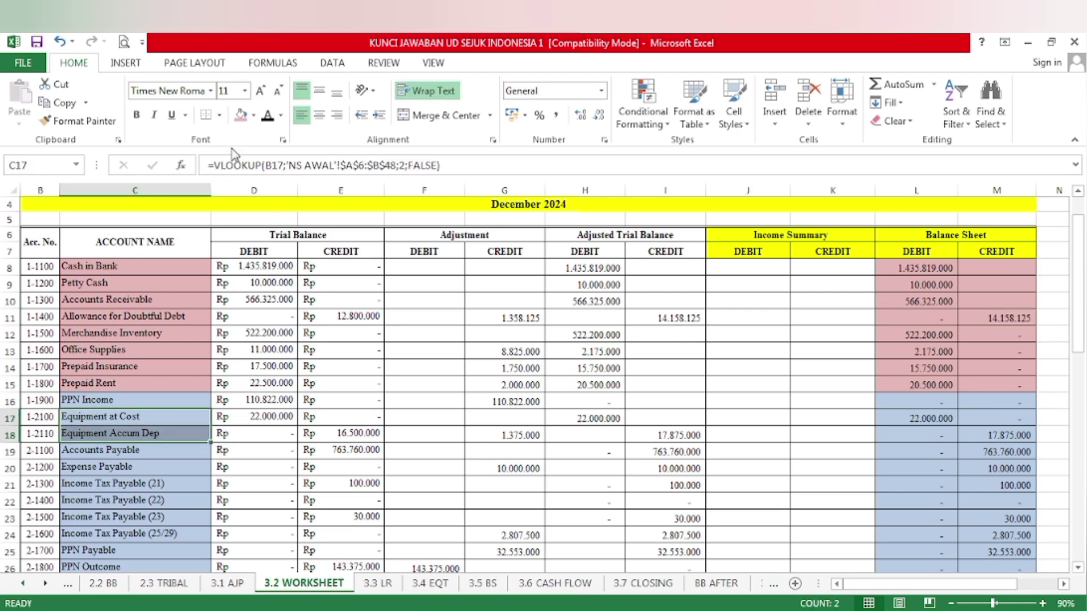
{"action": "left_click", "coordinate": [241, 115]}
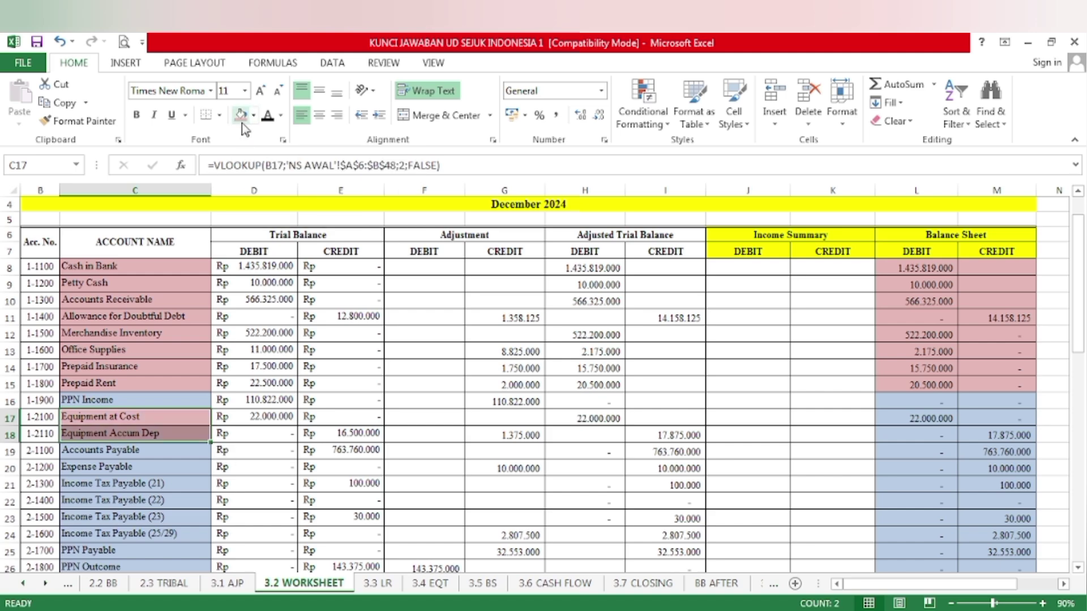
{"action": "left_click", "coordinate": [85, 469]}
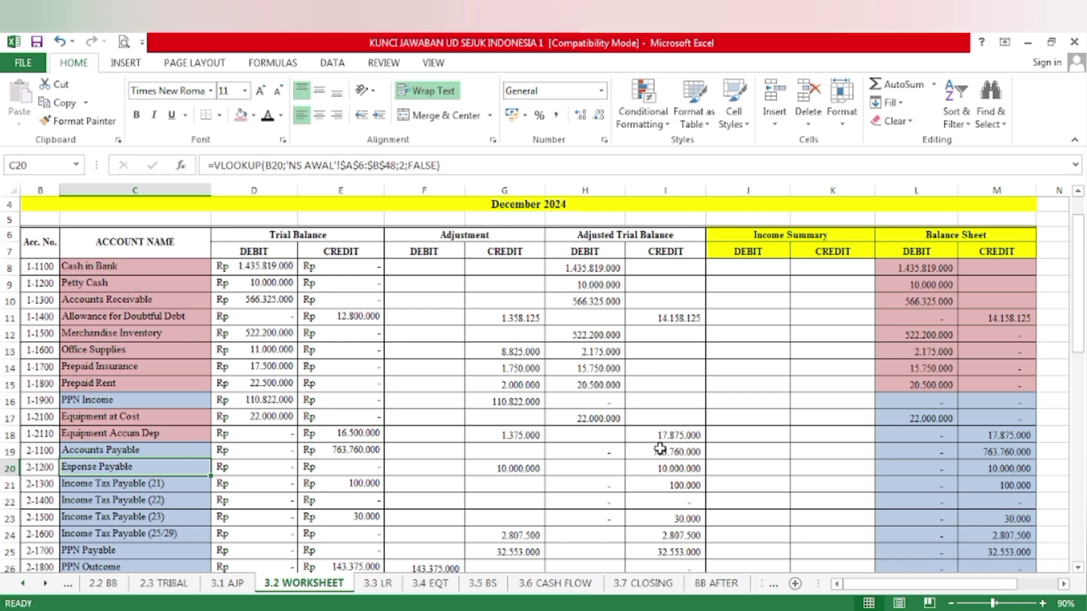
Fill the Balance Sheet debit and credit amounts for Equipment at Cost and Equipment Accum Dep (L17:M18) with light red.
{"action": "left_click", "coordinate": [904, 413]}
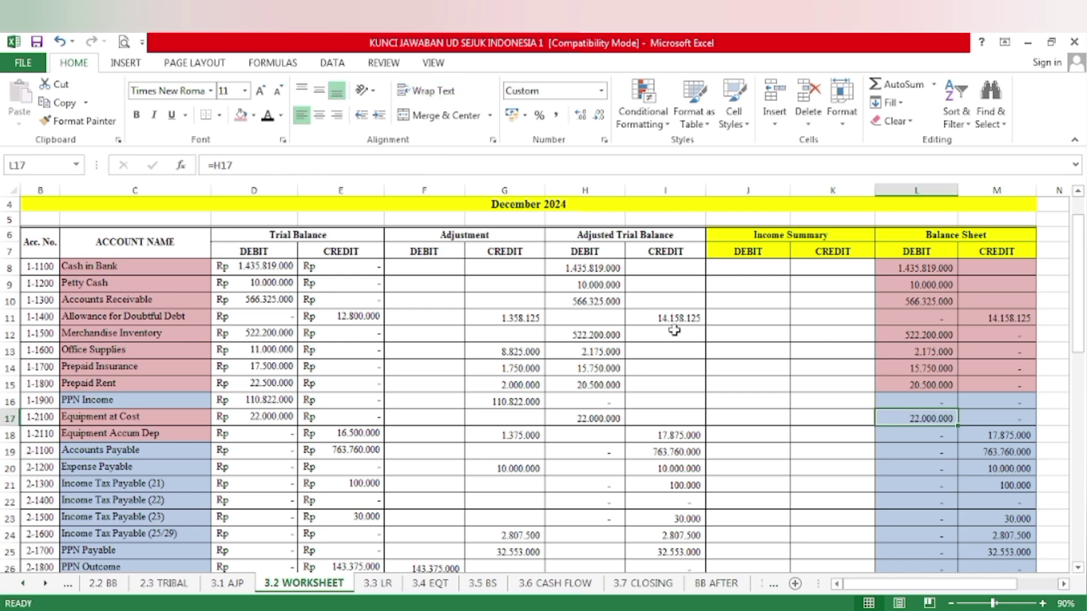
{"action": "left_click_drag", "start_coordinate": [921, 416], "coordinate": [999, 442]}
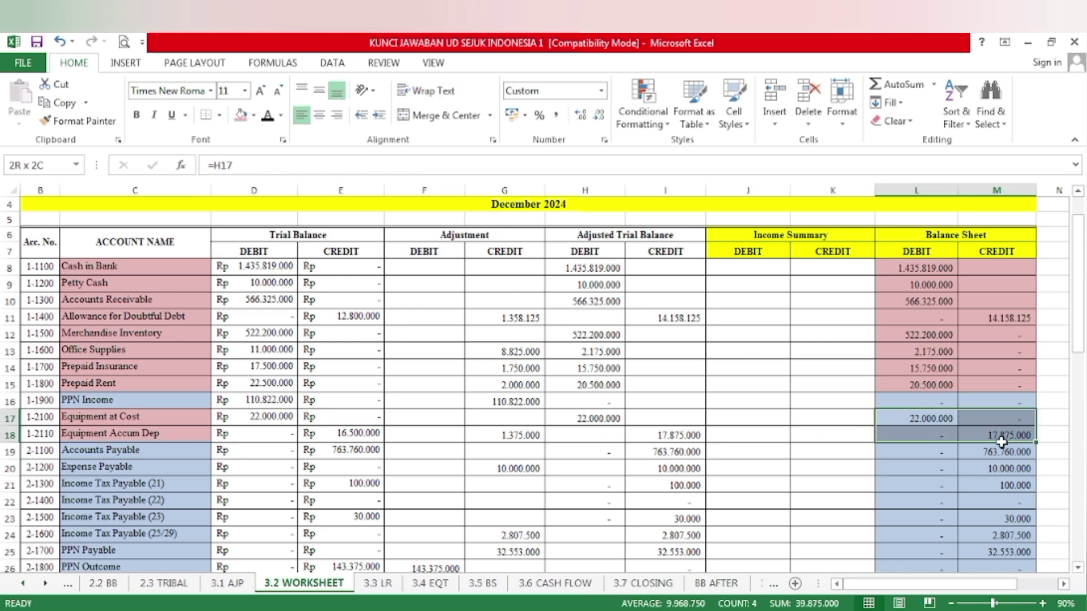
{"action": "left_click", "coordinate": [240, 114]}
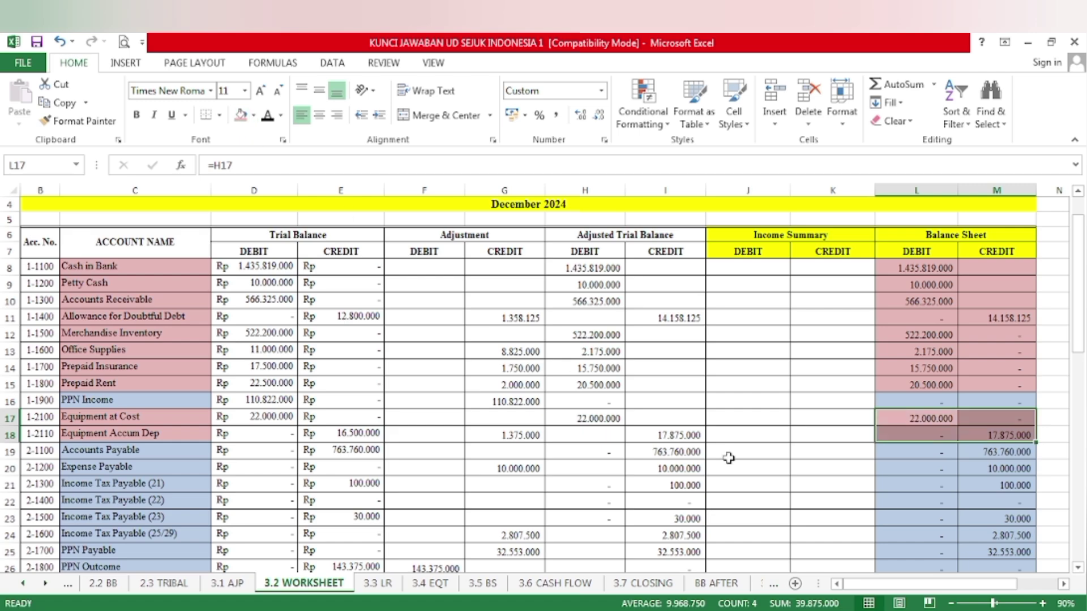
{"action": "left_click", "coordinate": [928, 434]}
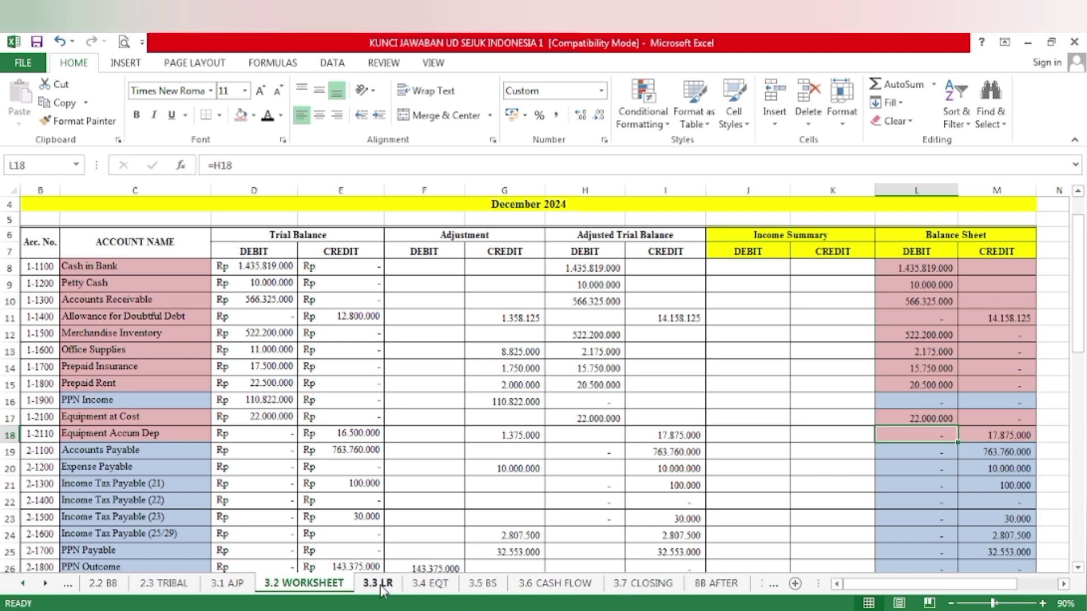
On the 3.5 BS sheet, set the font colour of the Fixed Asset amounts (C19:C20) and Total Fixed Assets (D21) to black.
{"action": "left_click", "coordinate": [492, 584]}
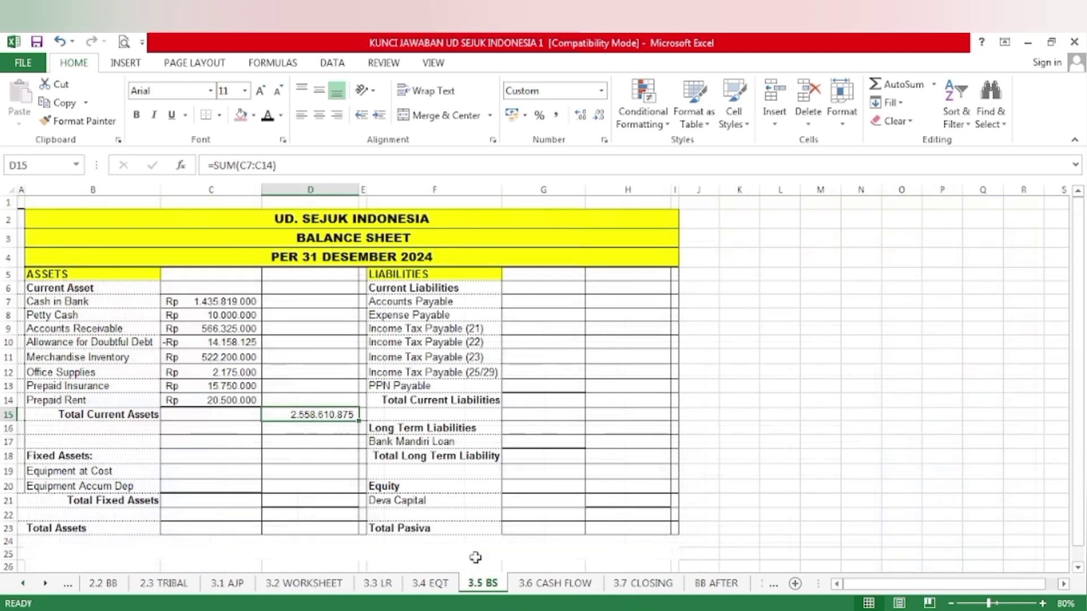
{"action": "left_click_drag", "start_coordinate": [180, 476], "coordinate": [188, 486]}
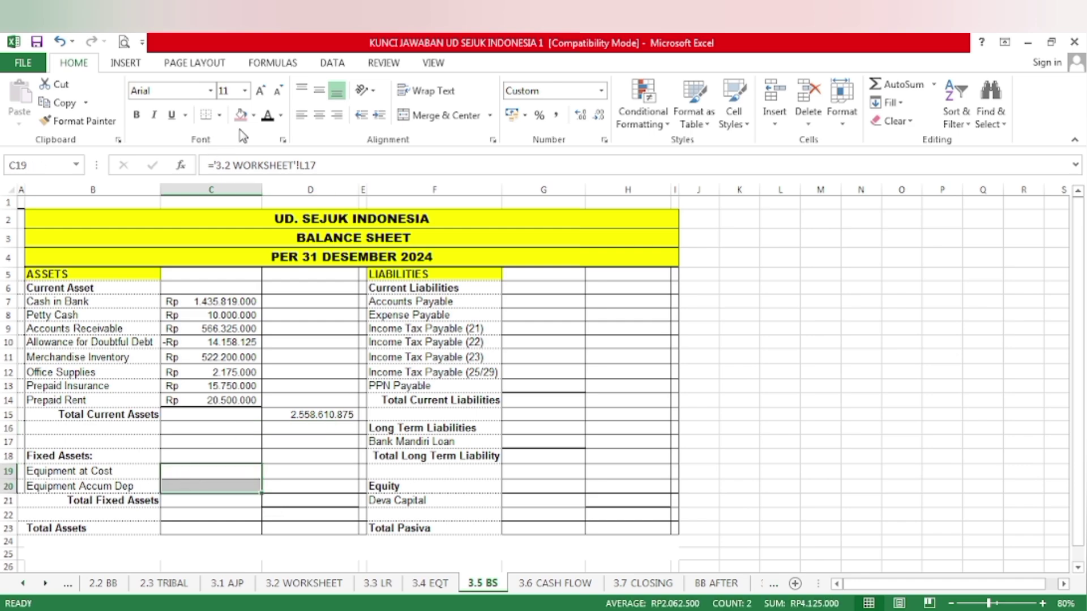
{"action": "left_click", "coordinate": [275, 122]}
{"action": "left_click", "coordinate": [258, 502]}
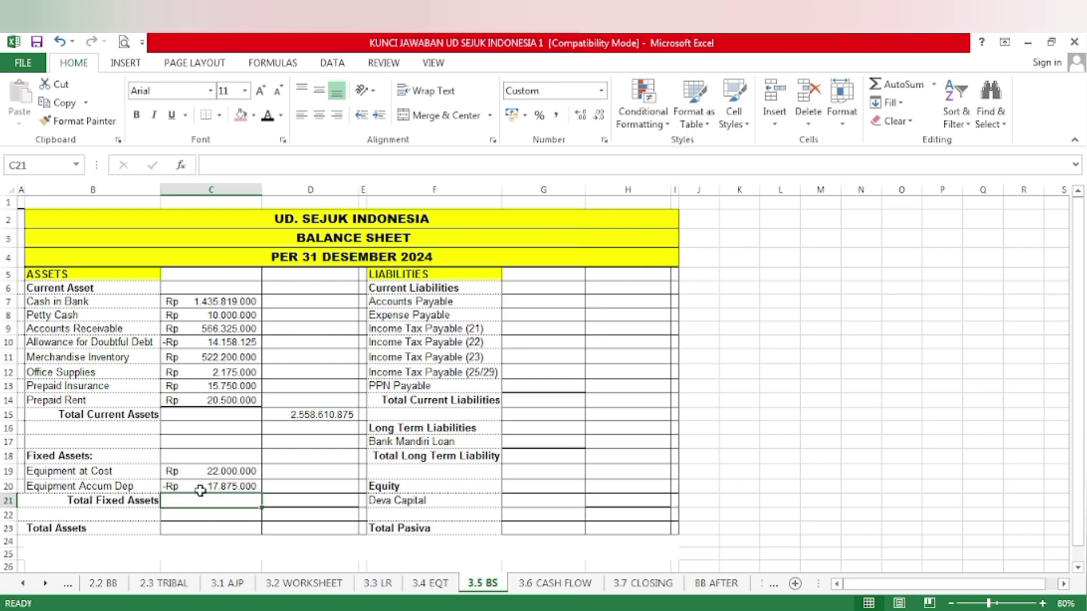
{"action": "left_click", "coordinate": [177, 486]}
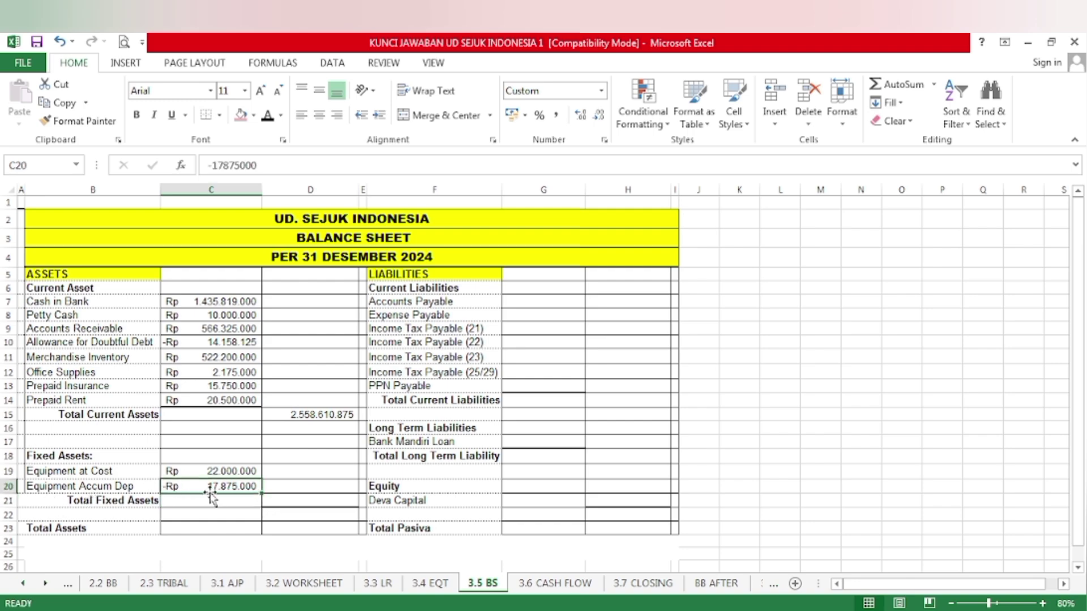
{"action": "left_click", "coordinate": [304, 502]}
{"action": "left_click", "coordinate": [268, 116]}
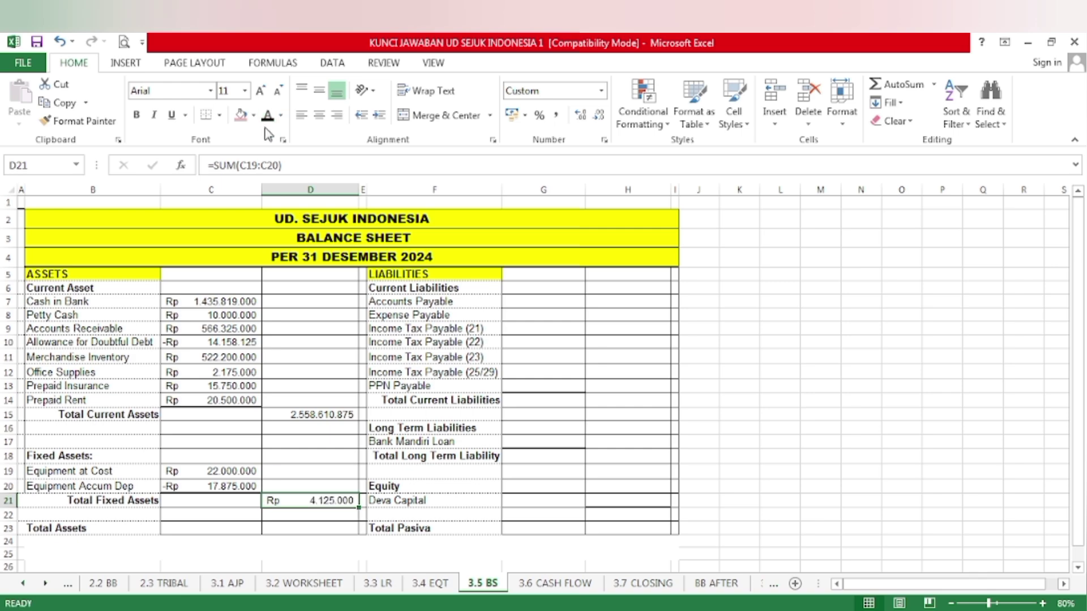
Fill the Total Current Assets amount in D15 and the Total Fixed Assets amount in D21 with light red.
{"action": "left_click", "coordinate": [314, 527]}
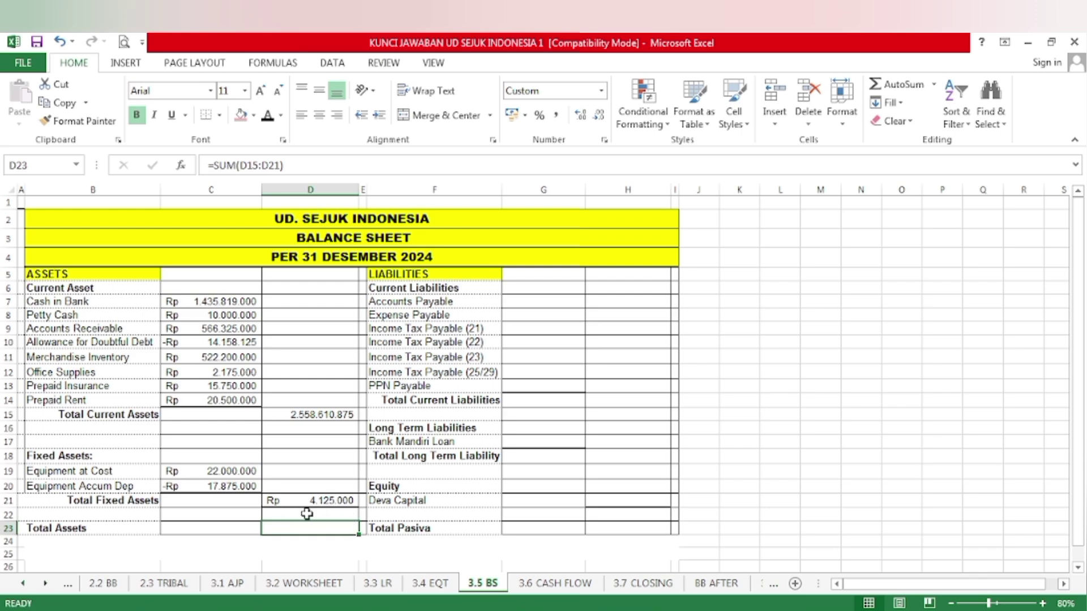
{"action": "left_click", "coordinate": [320, 416]}
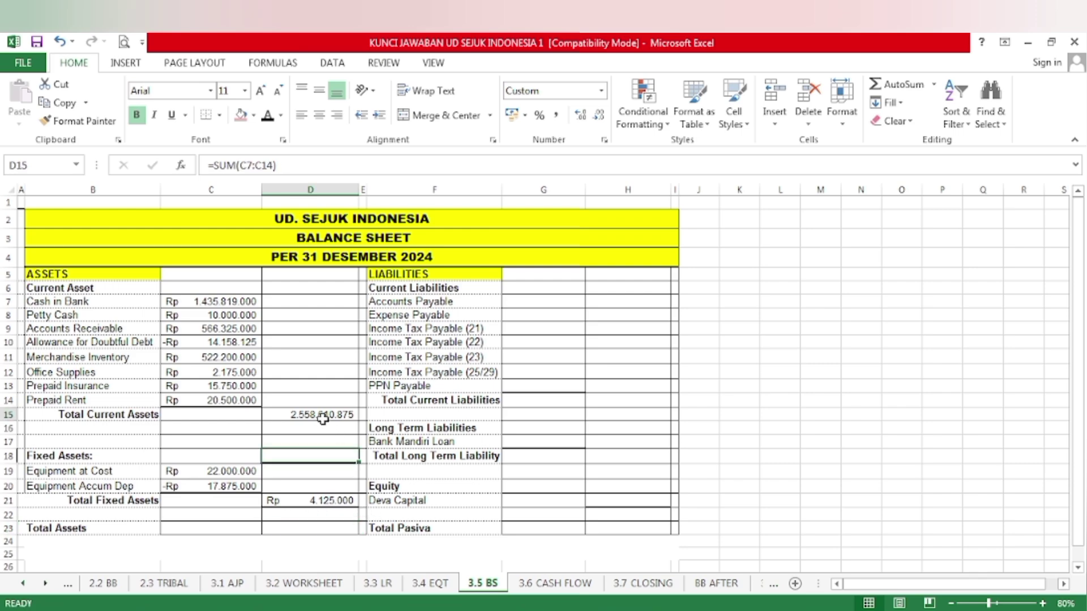
{"action": "left_click", "coordinate": [239, 115]}
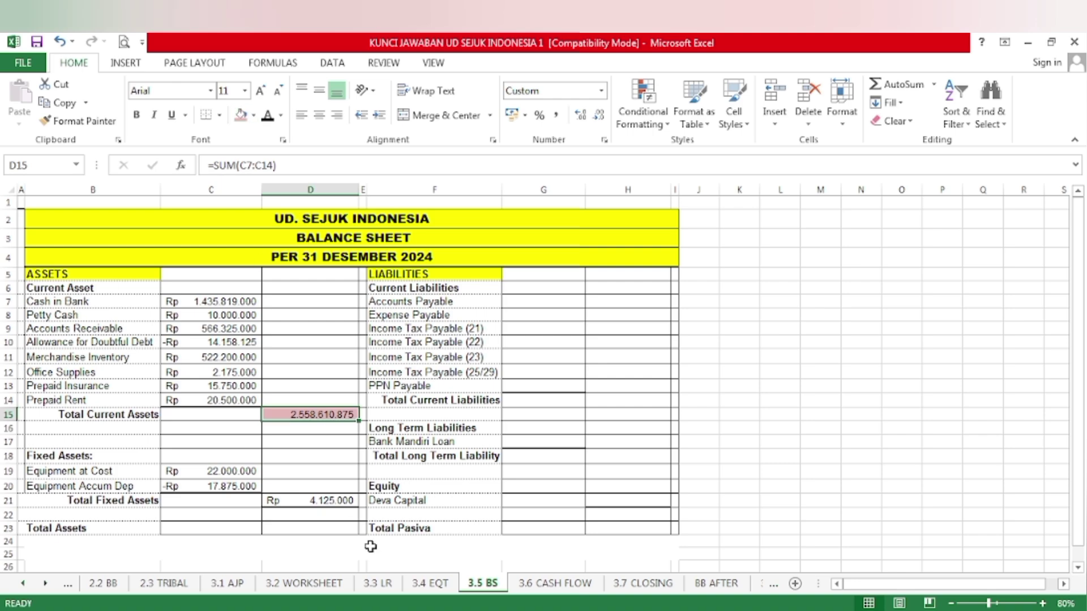
{"action": "left_click", "coordinate": [337, 504]}
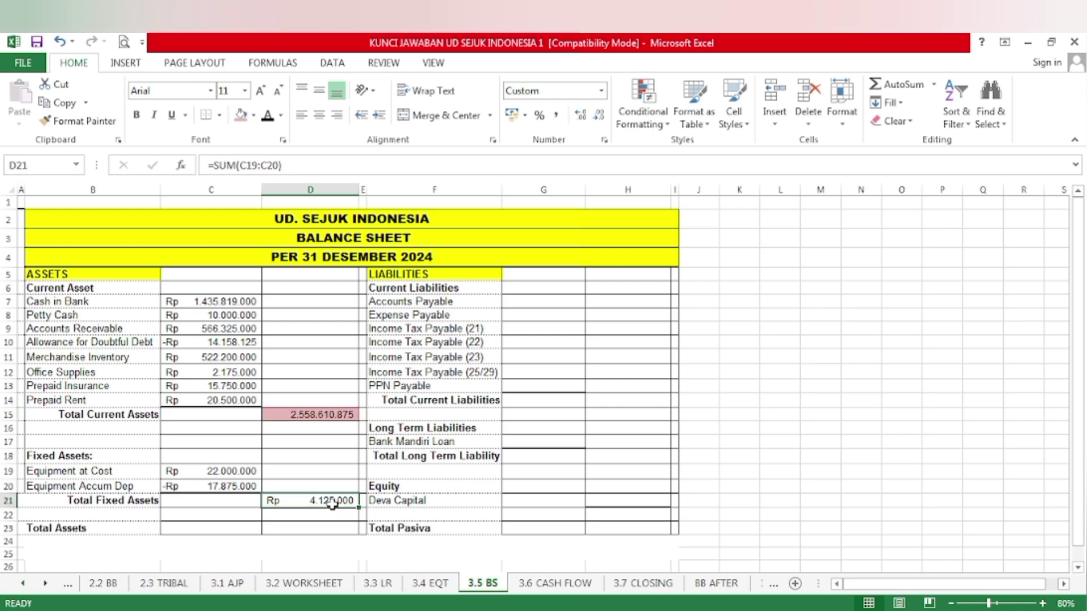
{"action": "left_click", "coordinate": [239, 115]}
Set the font colour of the Total Assets amount in D23 to black.
{"action": "left_click", "coordinate": [303, 527]}
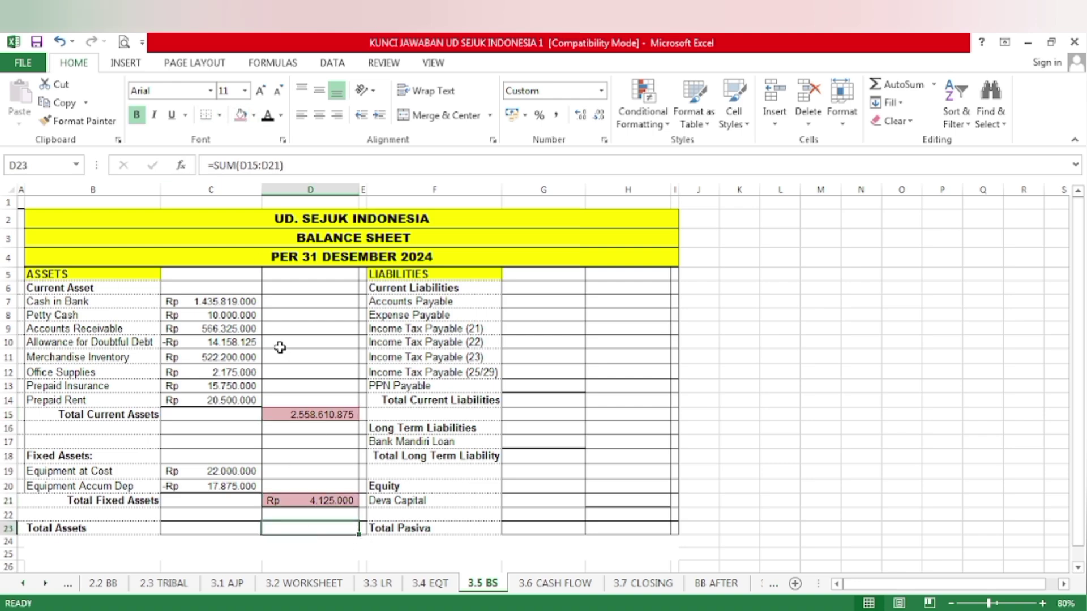
{"action": "left_click", "coordinate": [267, 116]}
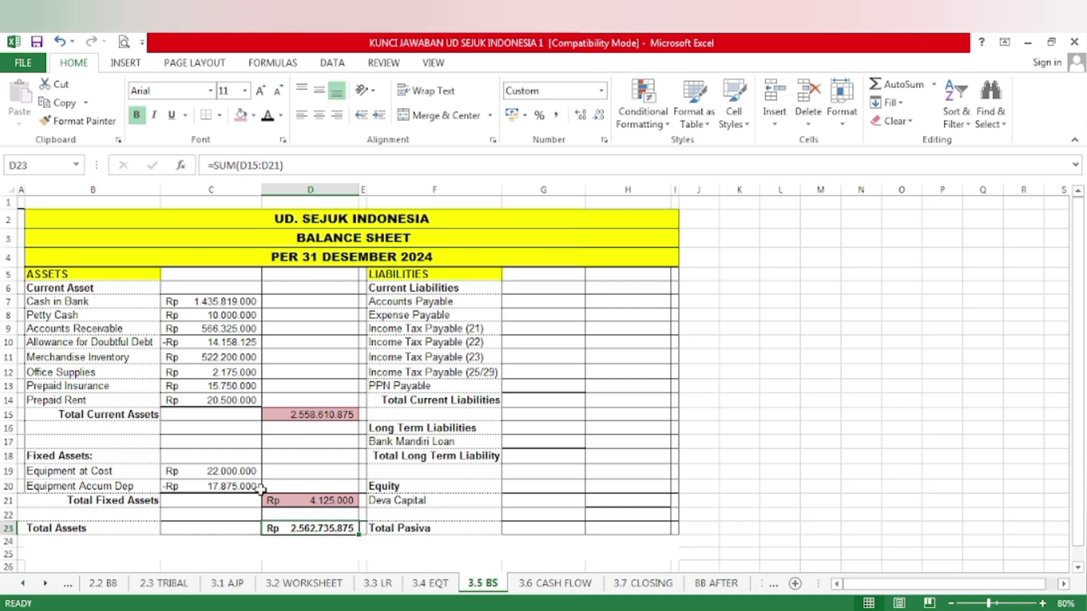
{"action": "left_click_drag", "start_coordinate": [258, 487], "coordinate": [266, 489]}
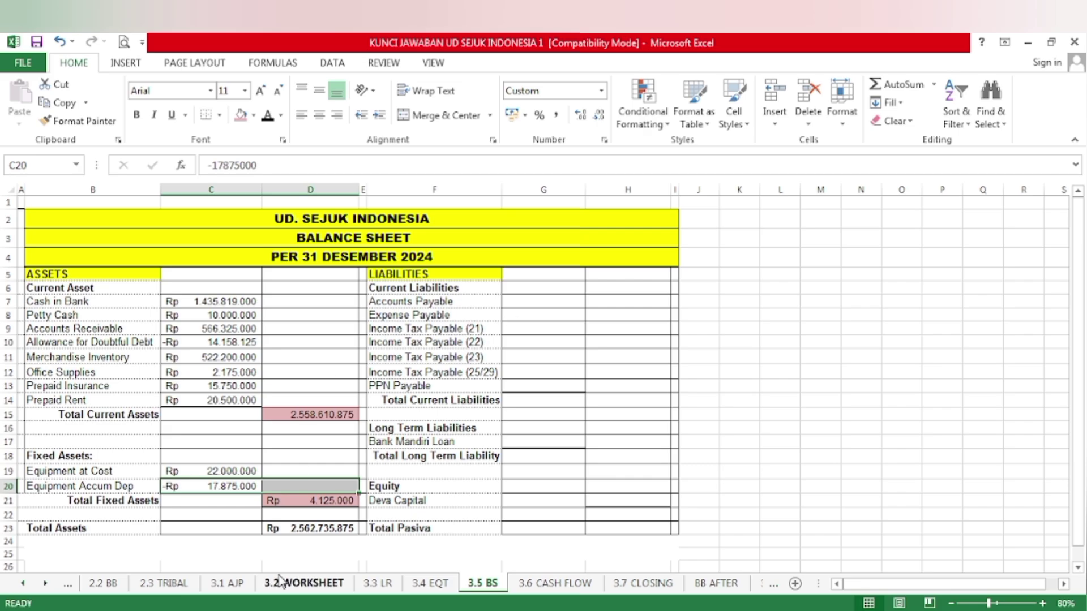
On the 3.2 WORKSHEET sheet, fill the account names Accounts Payable through PPN Payable (C19:C25) and their credit amounts (M19:M25) with light green.
{"action": "left_click", "coordinate": [300, 583]}
{"action": "scroll", "coordinate": [82, 442], "scroll_direction": "down", "scroll_amount": 2}
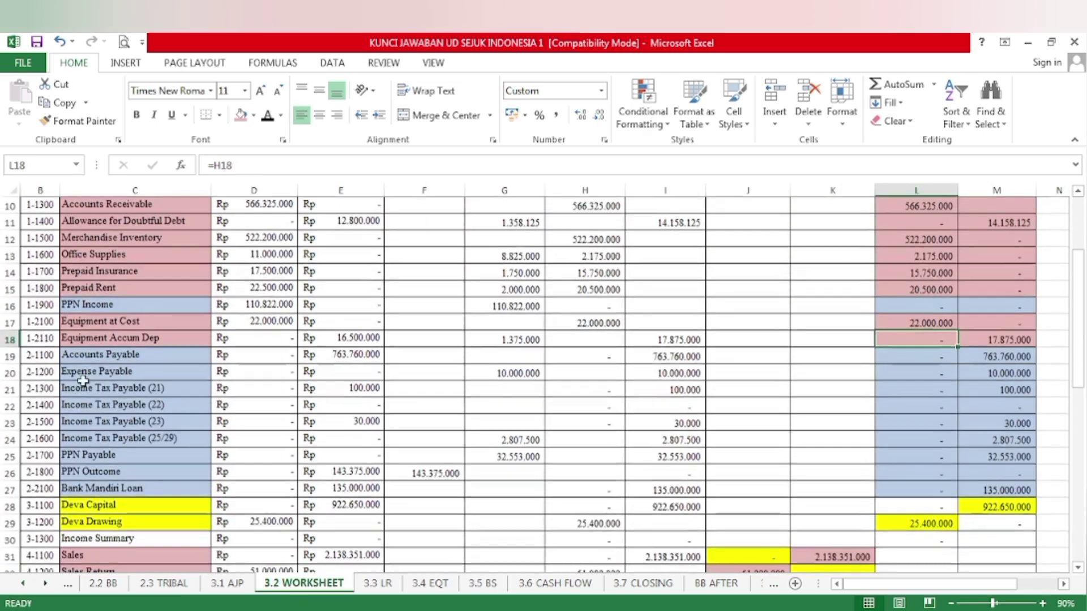
{"action": "left_click_drag", "start_coordinate": [91, 355], "coordinate": [124, 460]}
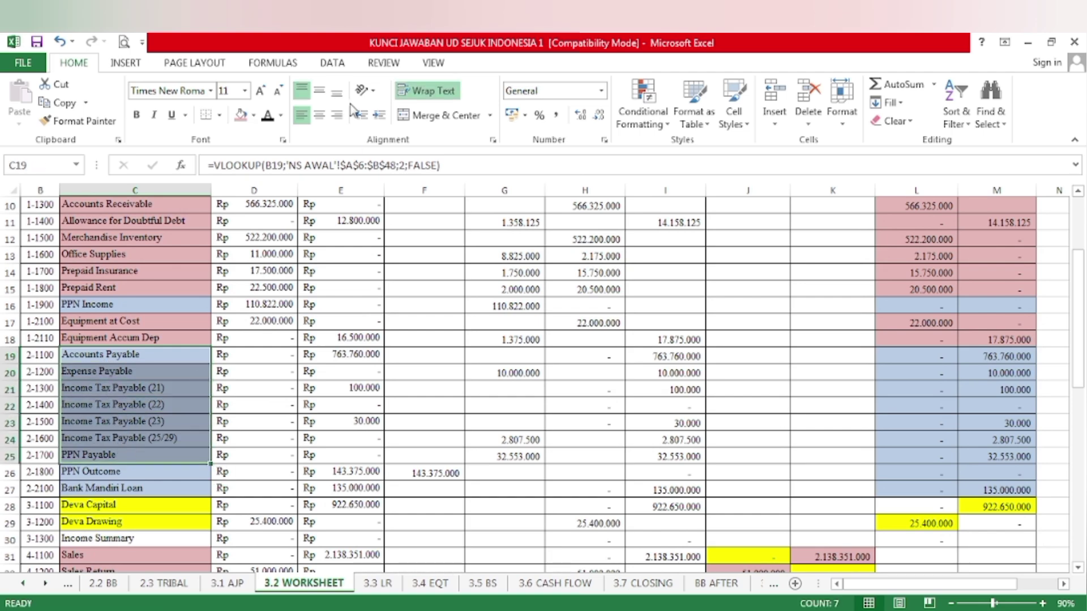
{"action": "left_click", "coordinate": [253, 114]}
{"action": "left_click", "coordinate": [323, 177]}
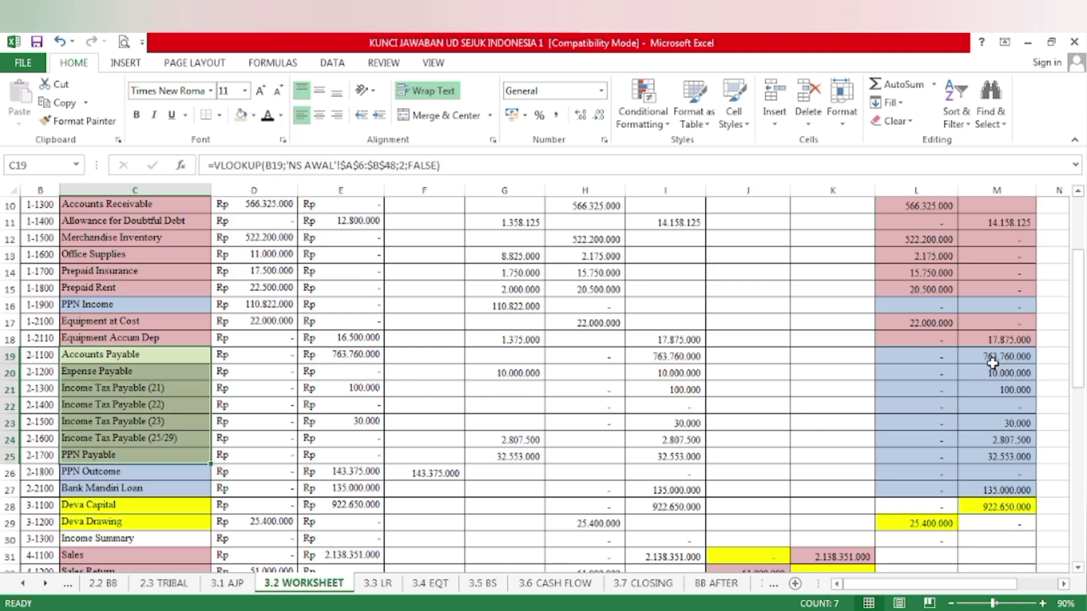
{"action": "left_click_drag", "start_coordinate": [998, 361], "coordinate": [960, 452]}
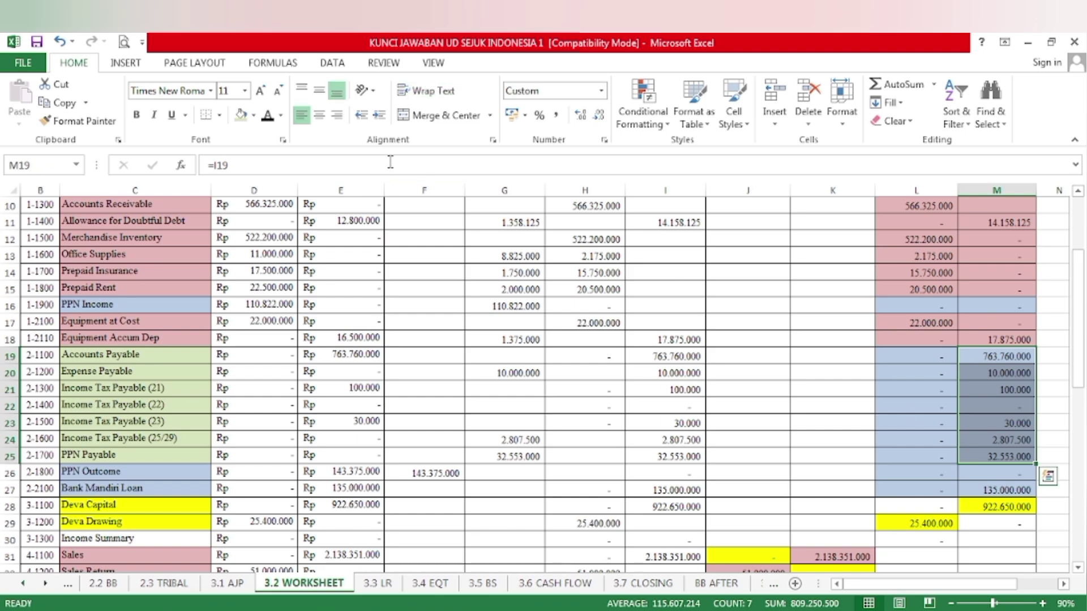
{"action": "left_click", "coordinate": [241, 115]}
{"action": "left_click", "coordinate": [1029, 390]}
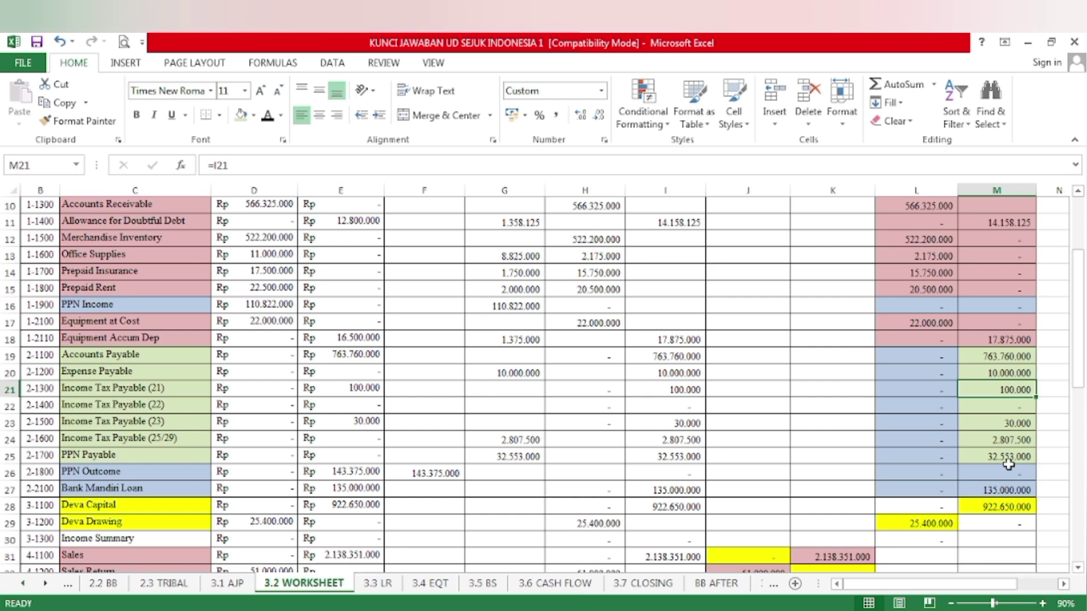
On the 3.5 BS sheet, set the font colour of the Current Liabilities amounts (G6:G13) and Total Current Liabilities (H14) to black.
{"action": "left_click", "coordinate": [478, 586]}
{"action": "left_click_drag", "start_coordinate": [536, 291], "coordinate": [532, 383]}
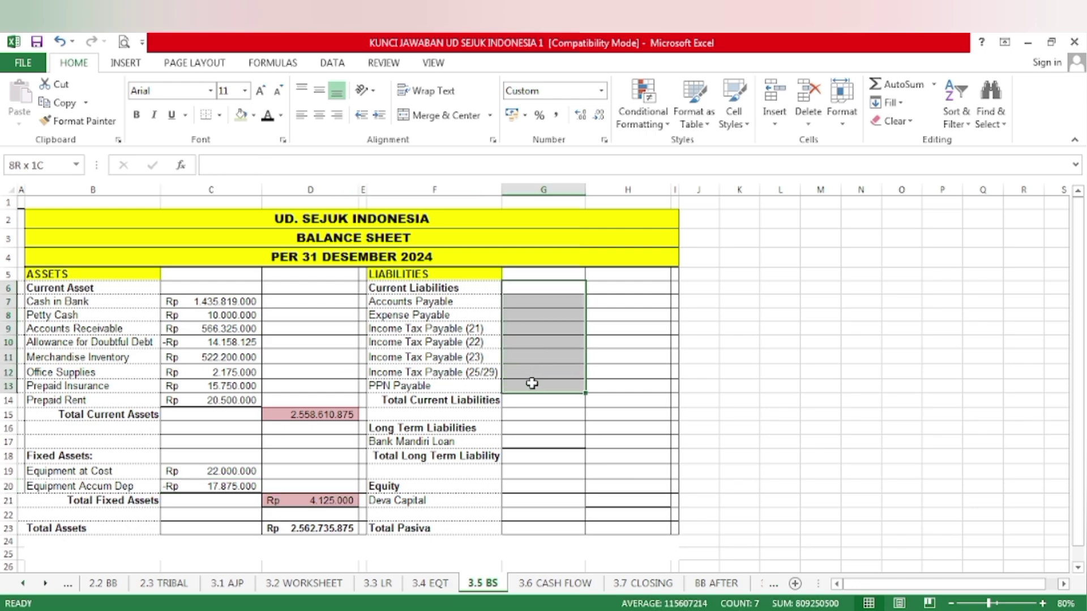
{"action": "left_click", "coordinate": [266, 115]}
{"action": "left_click", "coordinate": [572, 340]}
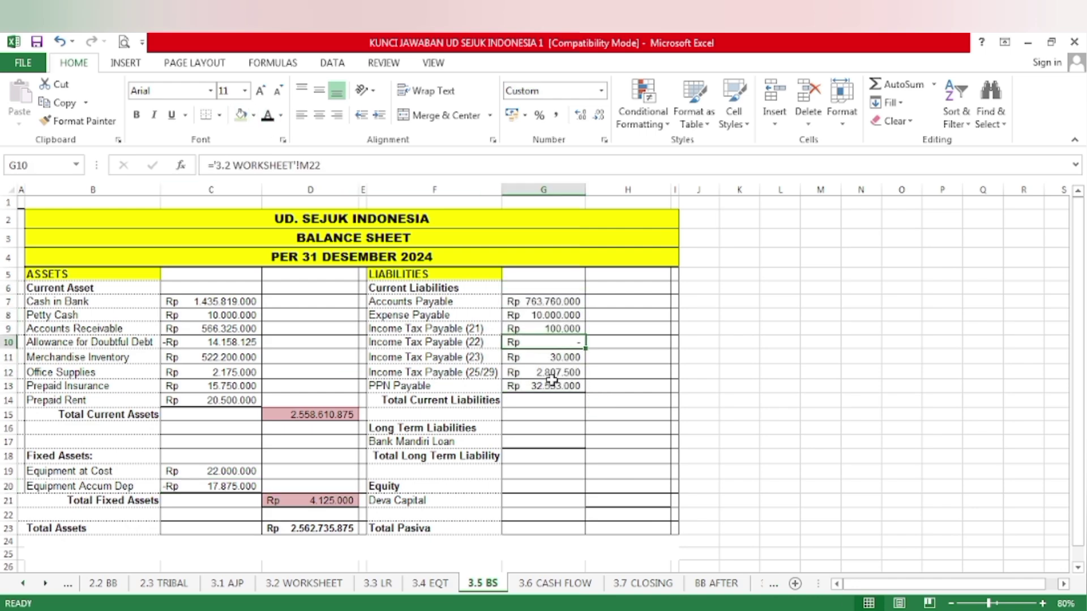
{"action": "left_click", "coordinate": [630, 403]}
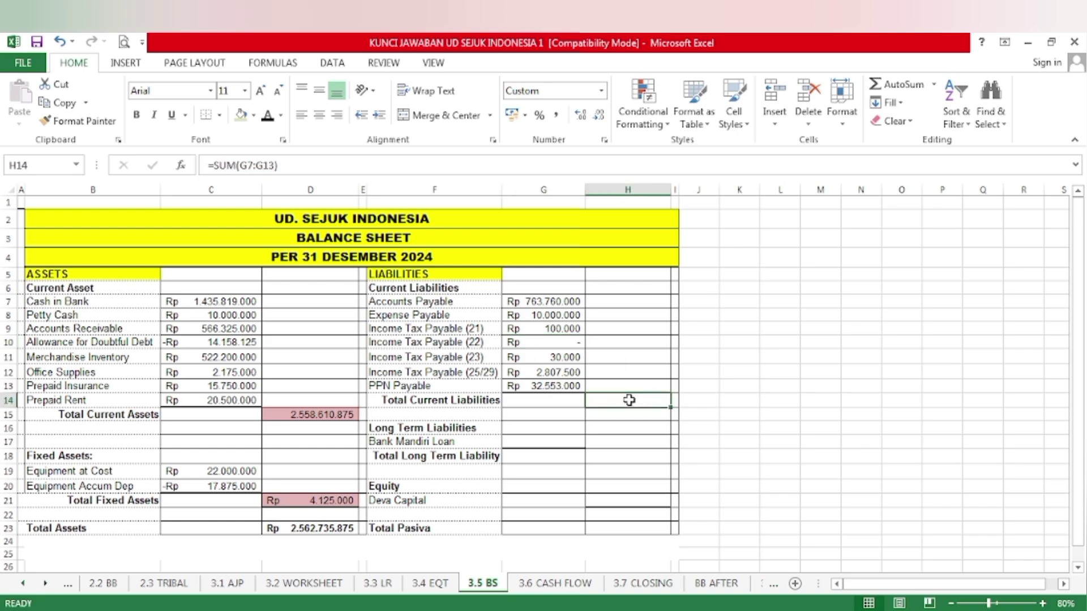
{"action": "left_click", "coordinate": [266, 115]}
On the 3.2 WORKSHEET sheet, fill the Bank Mandiri Loan name in C27 and its credit amount in M27 with light green.
{"action": "left_click", "coordinate": [293, 591]}
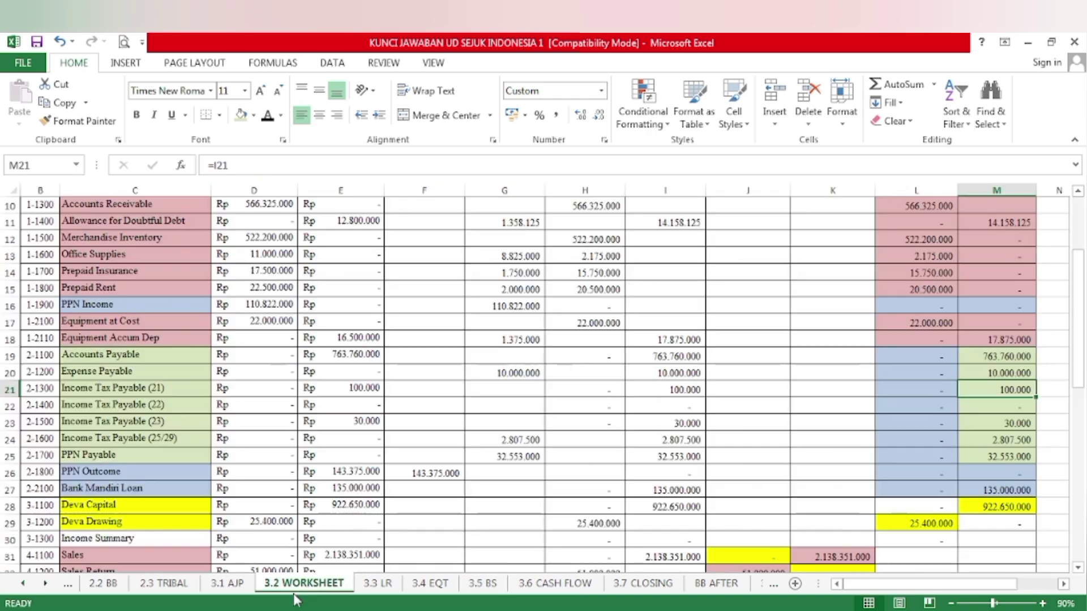
{"action": "left_click", "coordinate": [86, 490]}
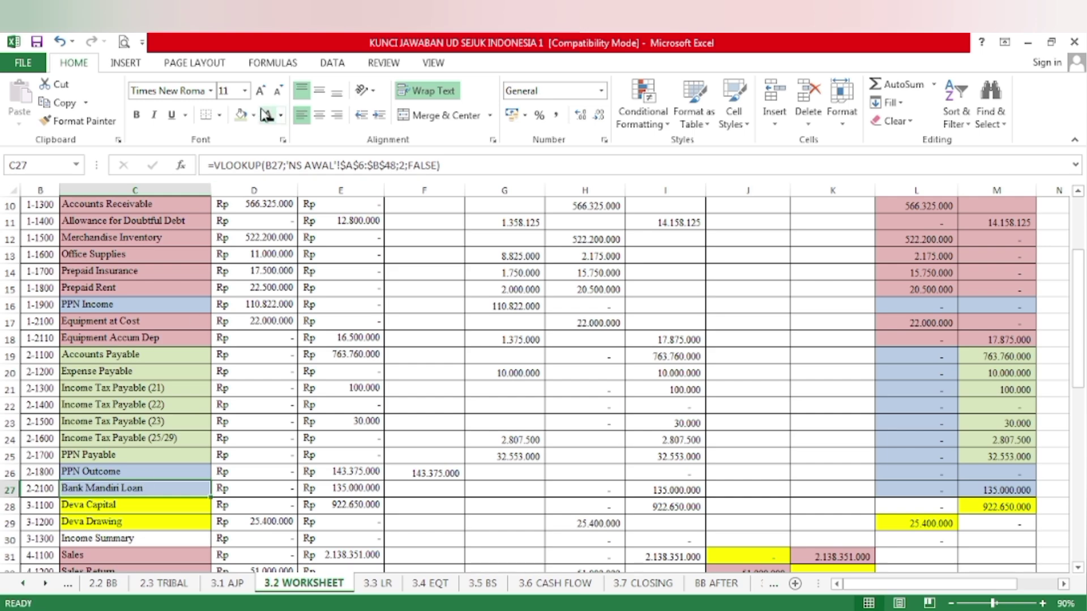
{"action": "left_click", "coordinate": [241, 115]}
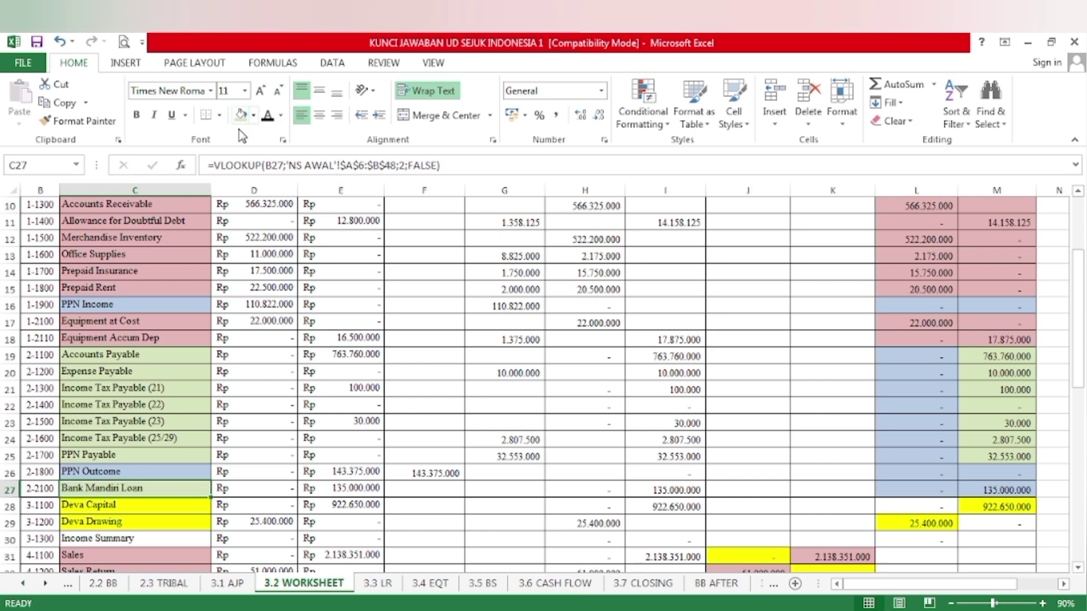
{"action": "left_click", "coordinate": [982, 484]}
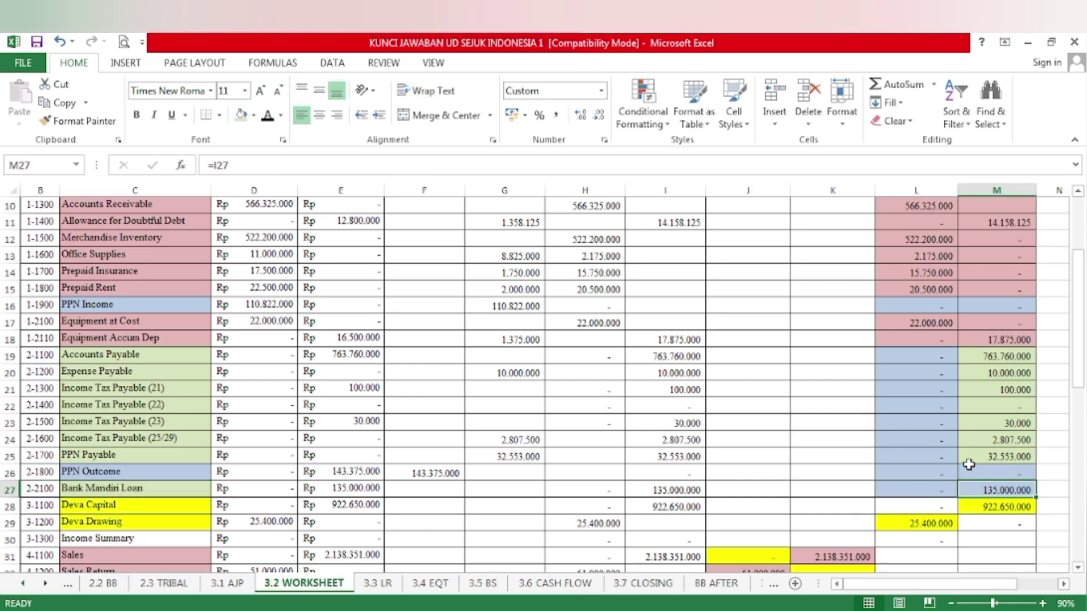
{"action": "left_click", "coordinate": [242, 116]}
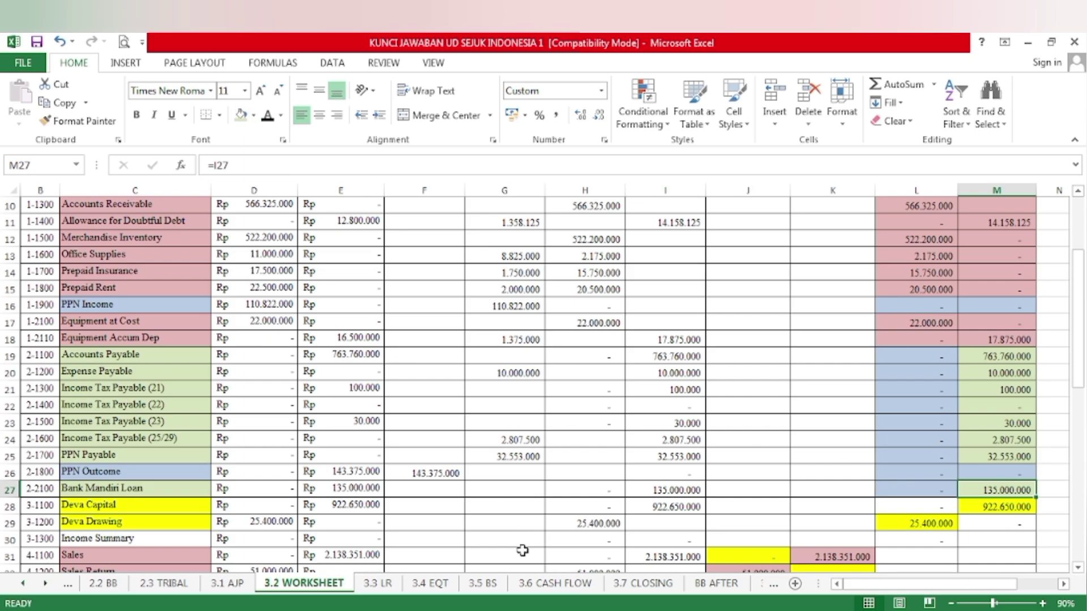
On the 3.5 BS sheet, set the font colour of the Bank Mandiri Loan amount (G17) and Total Long Term Liability (H18) to black.
{"action": "left_click", "coordinate": [486, 584]}
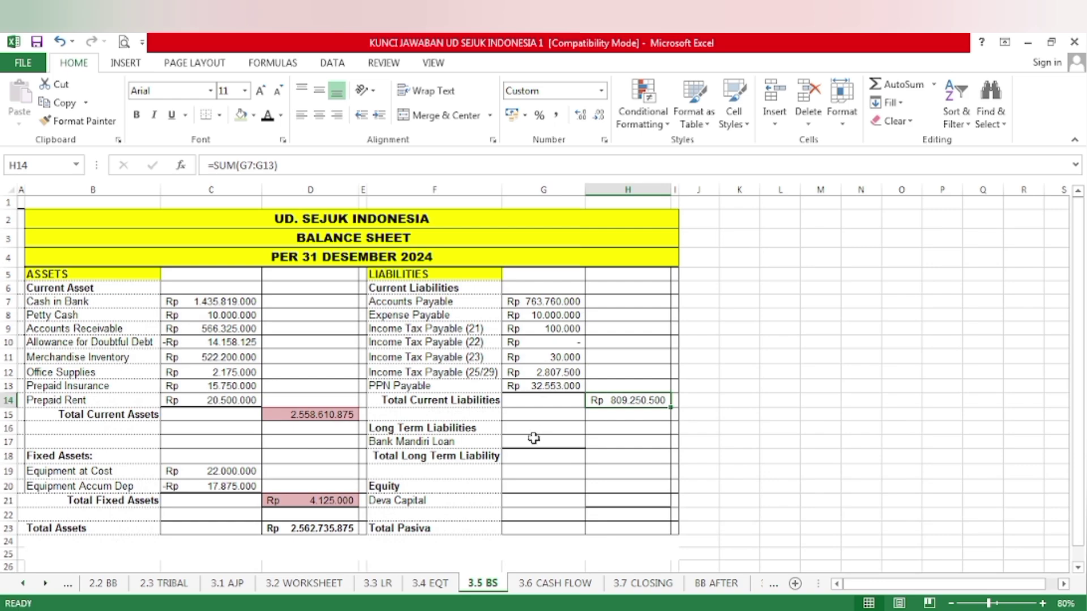
{"action": "left_click", "coordinate": [552, 440]}
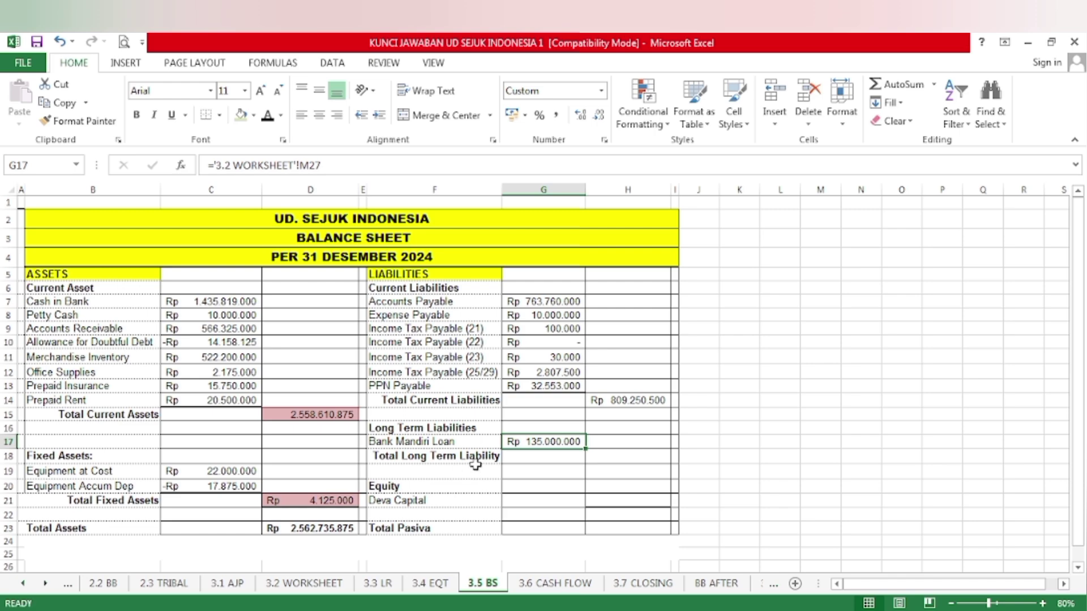
{"action": "left_click", "coordinate": [612, 456]}
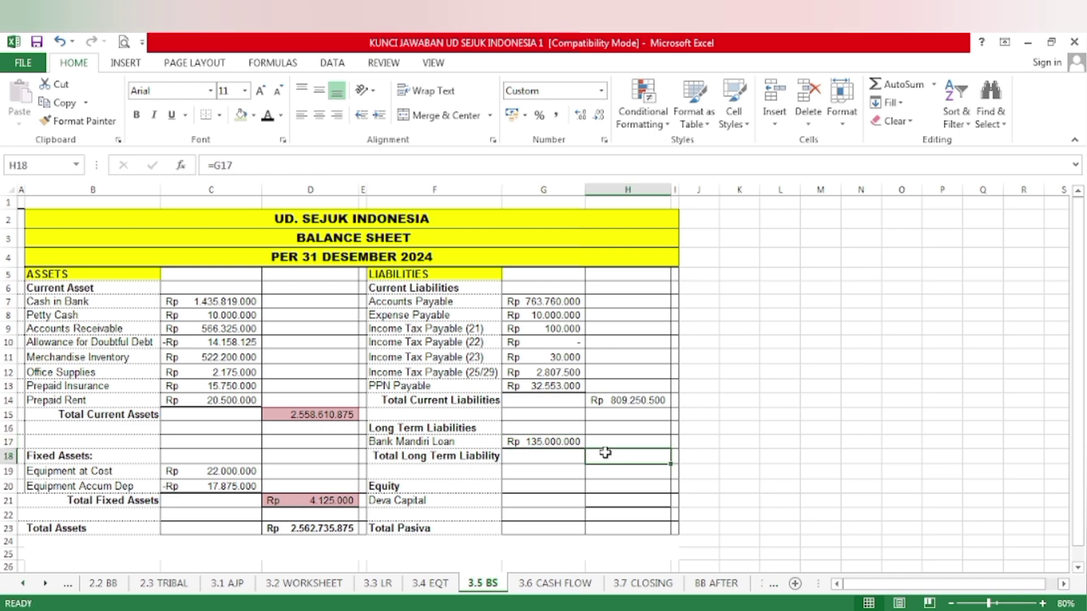
{"action": "left_click", "coordinate": [268, 115]}
On the 3.4 EQT sheet, fill the owner's closing capital amount in D10 with light green.
{"action": "left_click", "coordinate": [436, 592]}
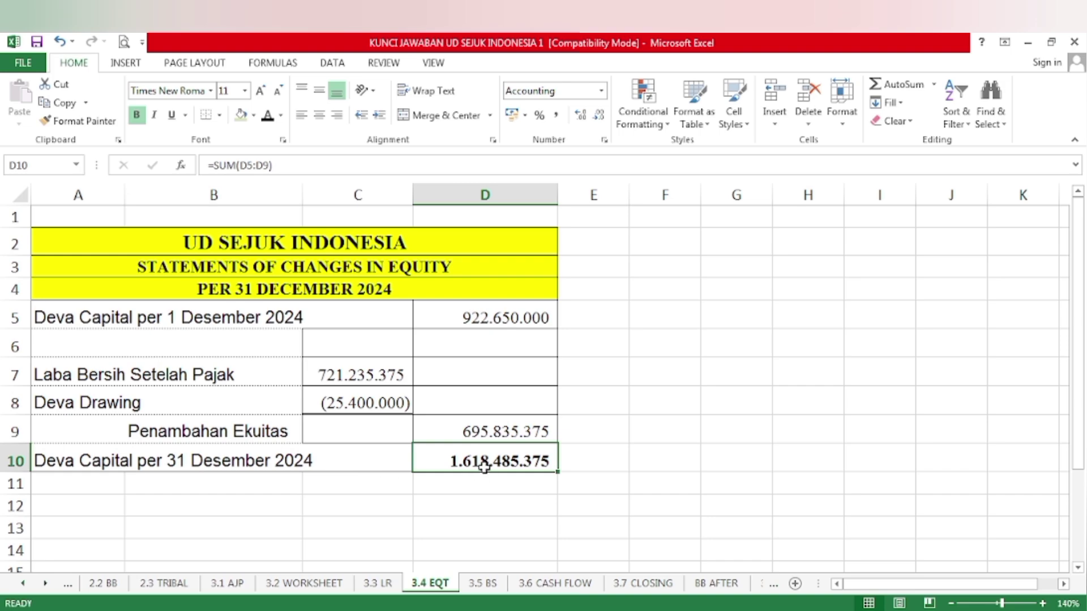
{"action": "left_click", "coordinate": [242, 118]}
{"action": "left_click", "coordinate": [455, 501]}
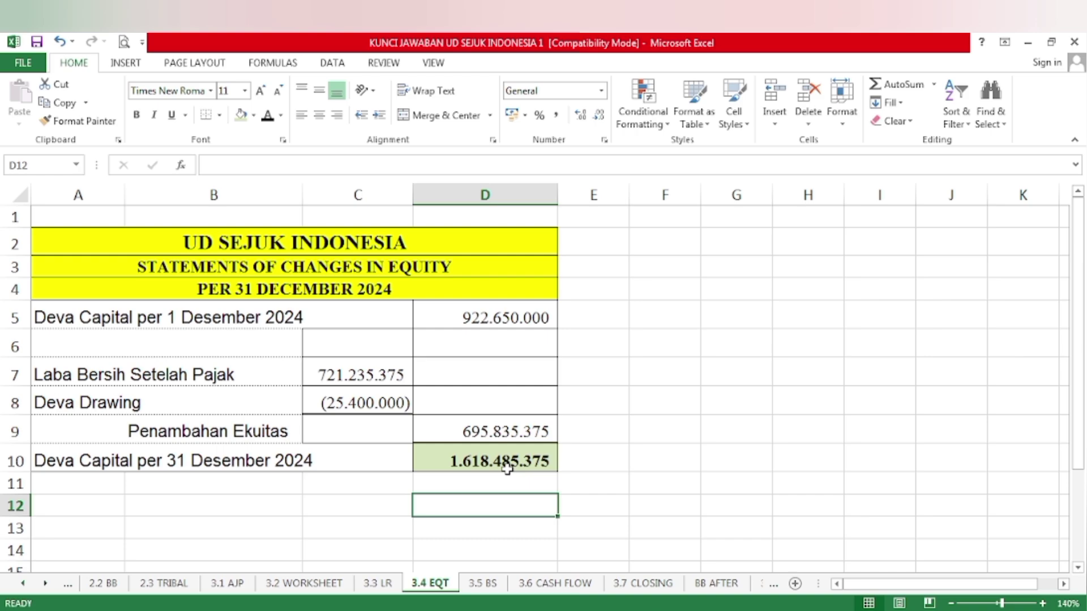
On the 3.5 BS sheet, set the font colour of the owner's capital amount in H21 to black.
{"action": "left_click", "coordinate": [484, 584]}
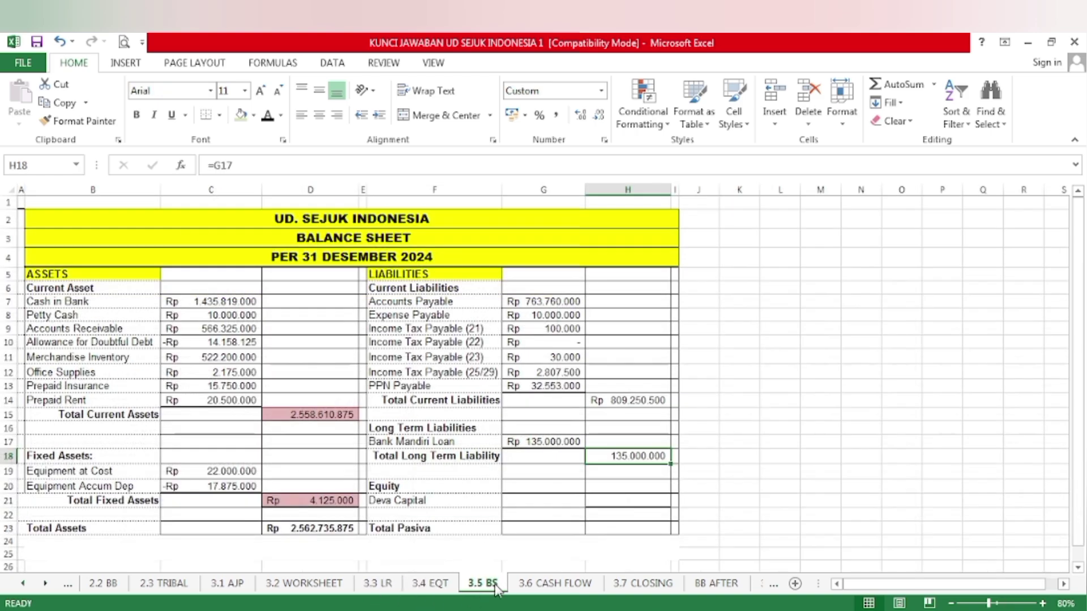
{"action": "left_click", "coordinate": [621, 502]}
{"action": "left_click", "coordinate": [268, 115]}
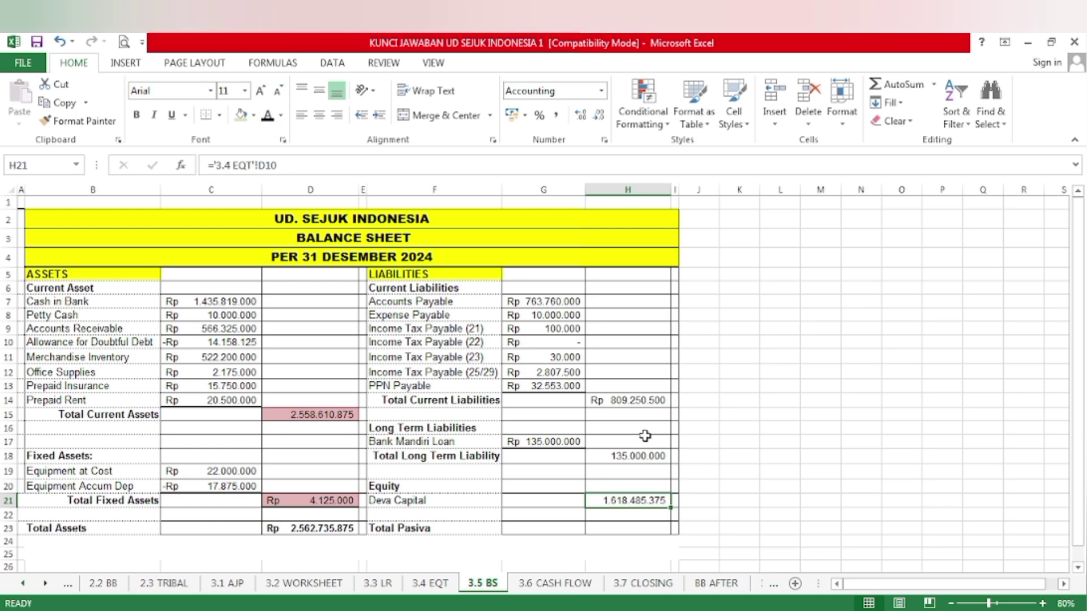
Fill the Total Current Liabilities (H14), Total Long Term Liability (H18) and owner's capital (H21) amounts with light green.
{"action": "left_click", "coordinate": [635, 399]}
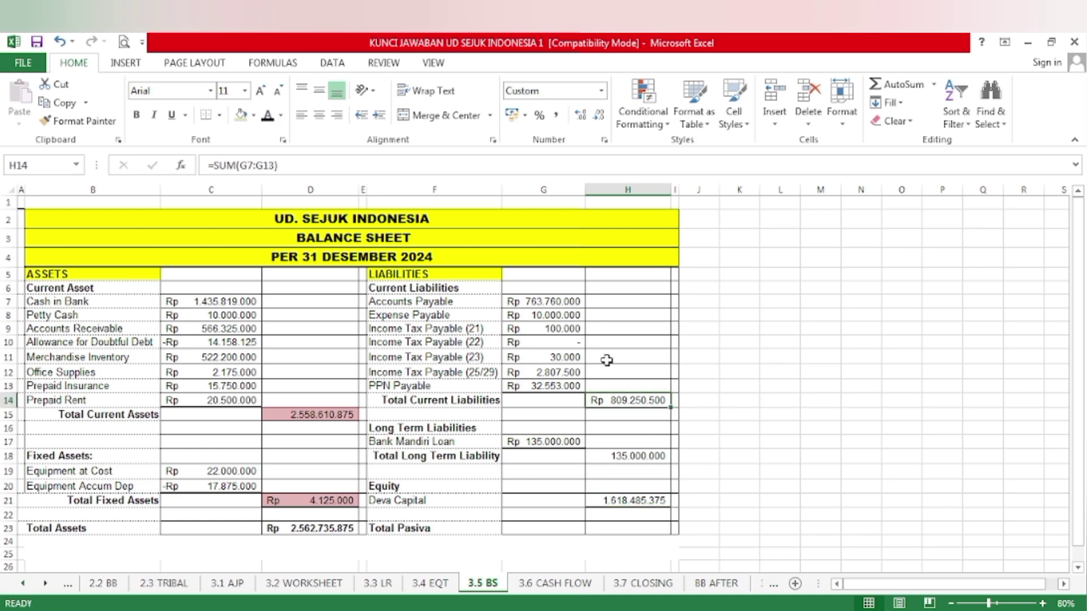
{"action": "left_click", "coordinate": [240, 115]}
{"action": "left_click", "coordinate": [629, 453]}
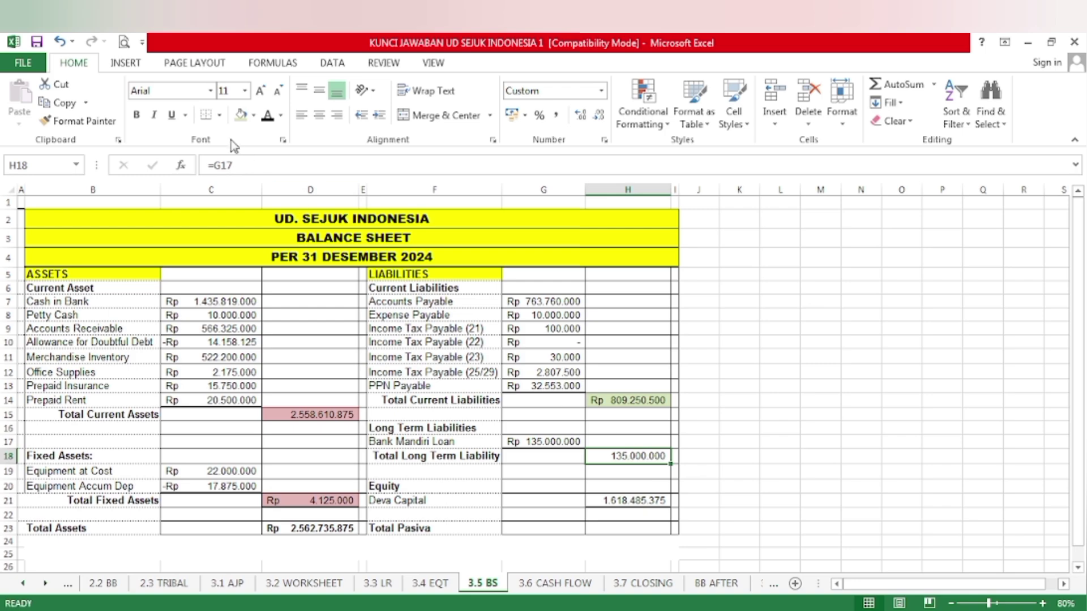
{"action": "left_click", "coordinate": [240, 116]}
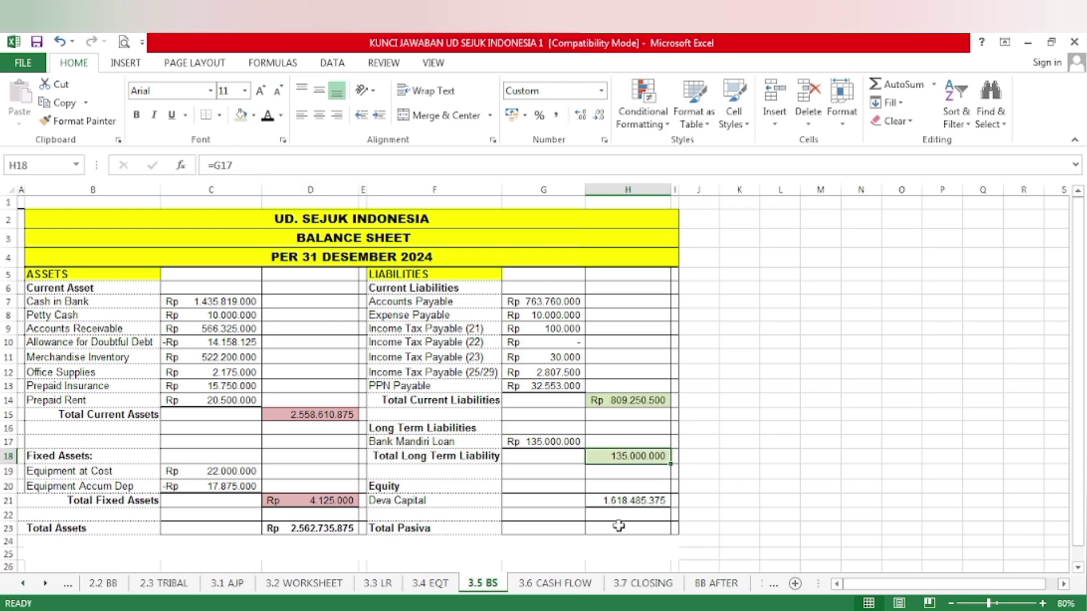
{"action": "left_click", "coordinate": [612, 498]}
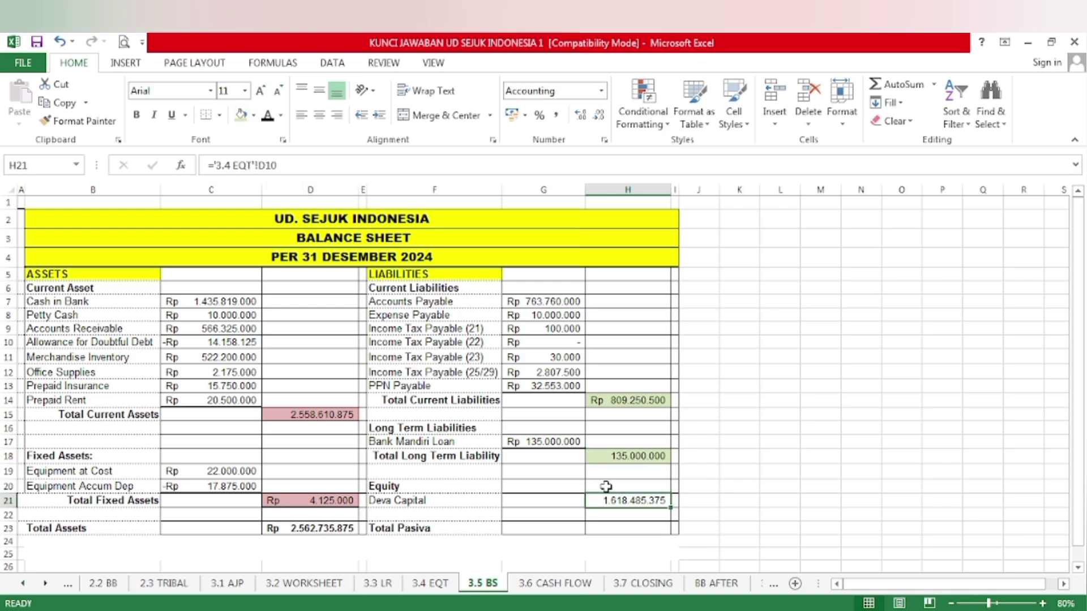
{"action": "left_click", "coordinate": [242, 117]}
Set the font colour of the Total Pasiva amount in H23 to black and fill the totals row B23:H23 with light green.
{"action": "left_click", "coordinate": [605, 528]}
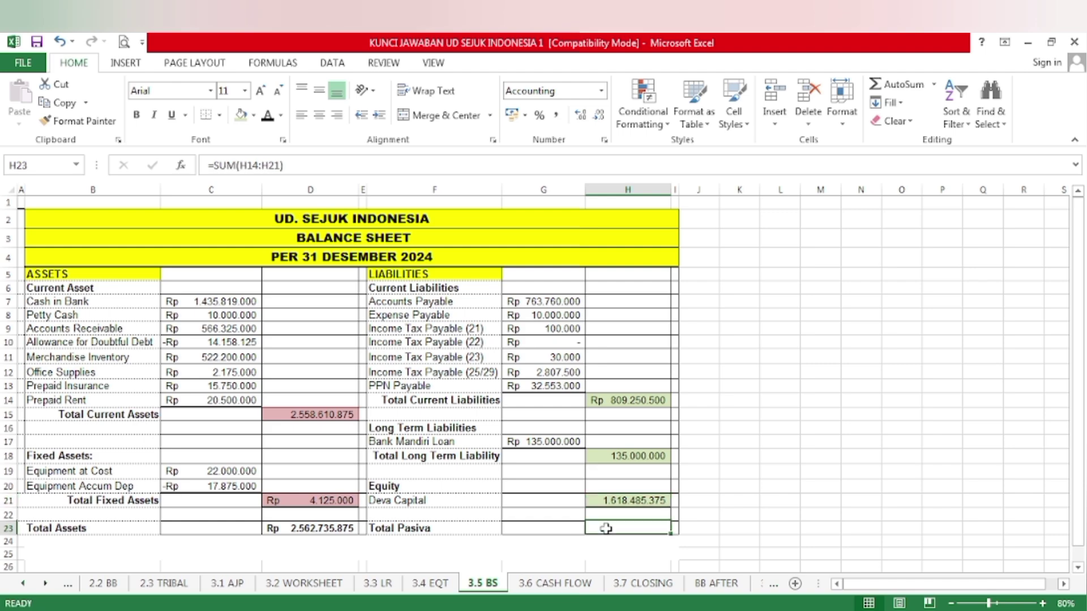
{"action": "left_click", "coordinate": [268, 116]}
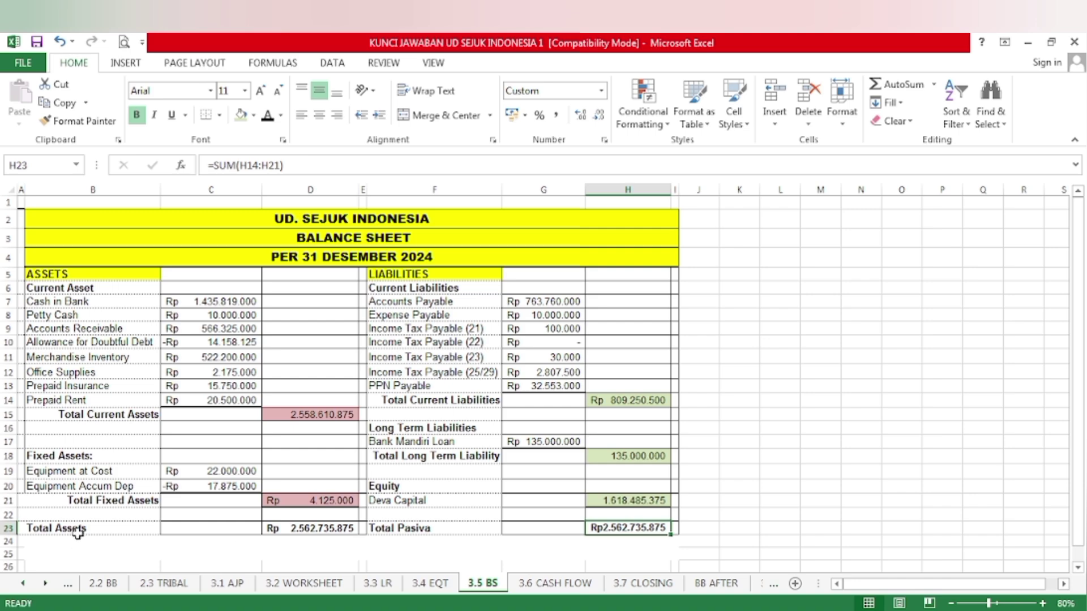
{"action": "left_click_drag", "start_coordinate": [78, 533], "coordinate": [614, 537]}
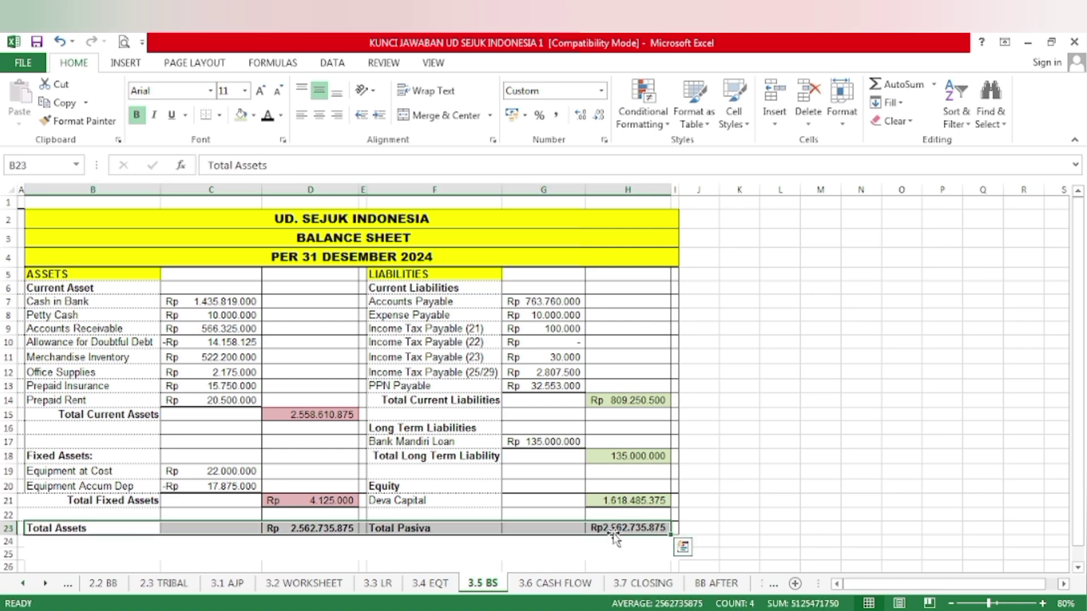
{"action": "left_click", "coordinate": [239, 119]}
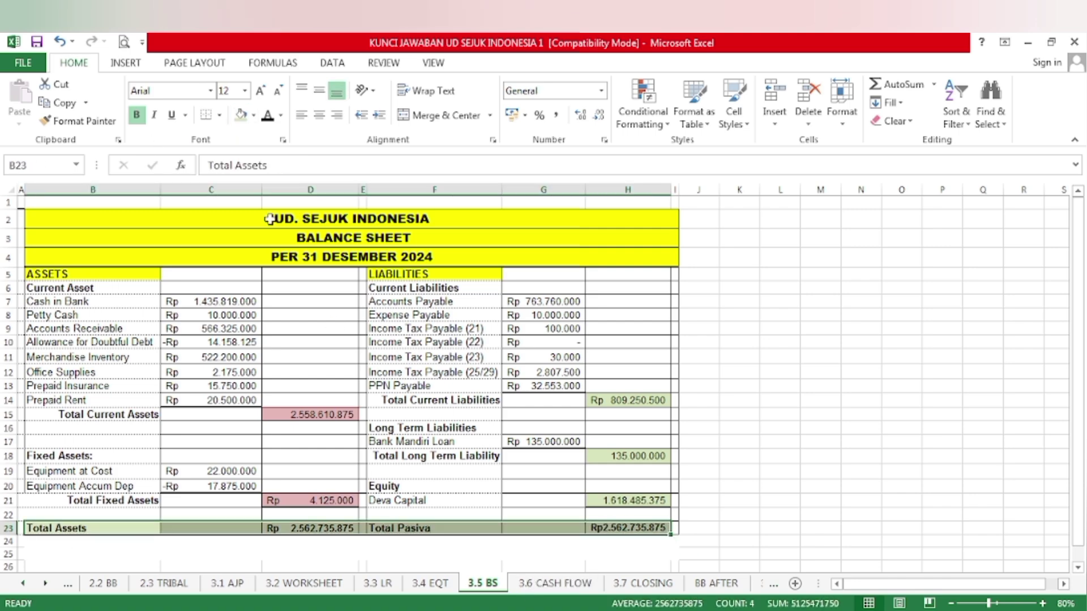
{"action": "left_click", "coordinate": [391, 546]}
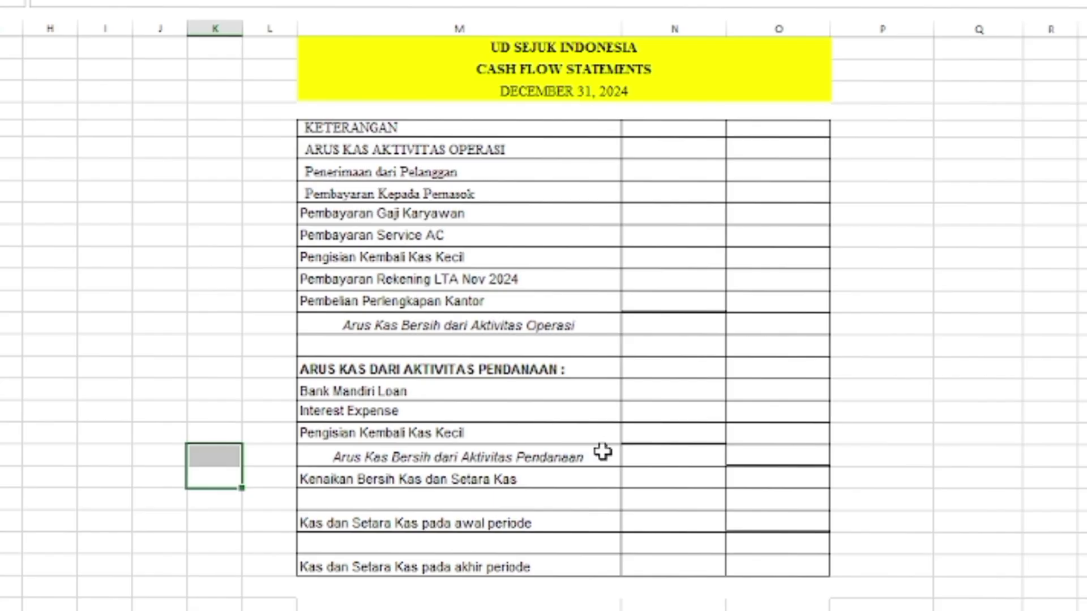
On the 1.3 CRJ sheet, fill the CASH IN BANK header of the Cash Receipt Journal with yellow.
{"action": "left_click", "coordinate": [633, 507]}
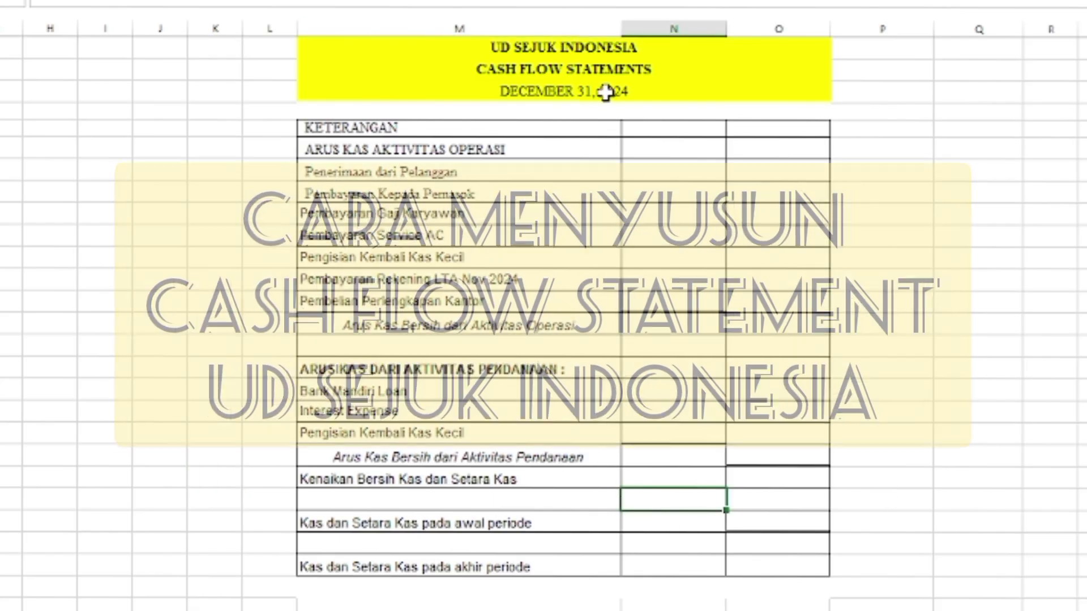
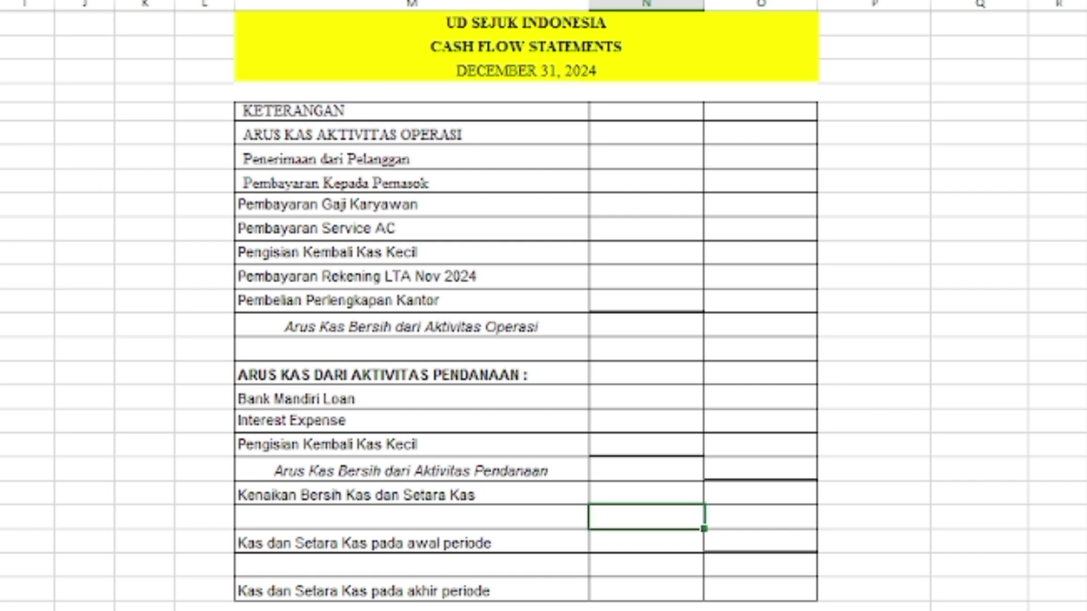
{"action": "left_click", "coordinate": [267, 579]}
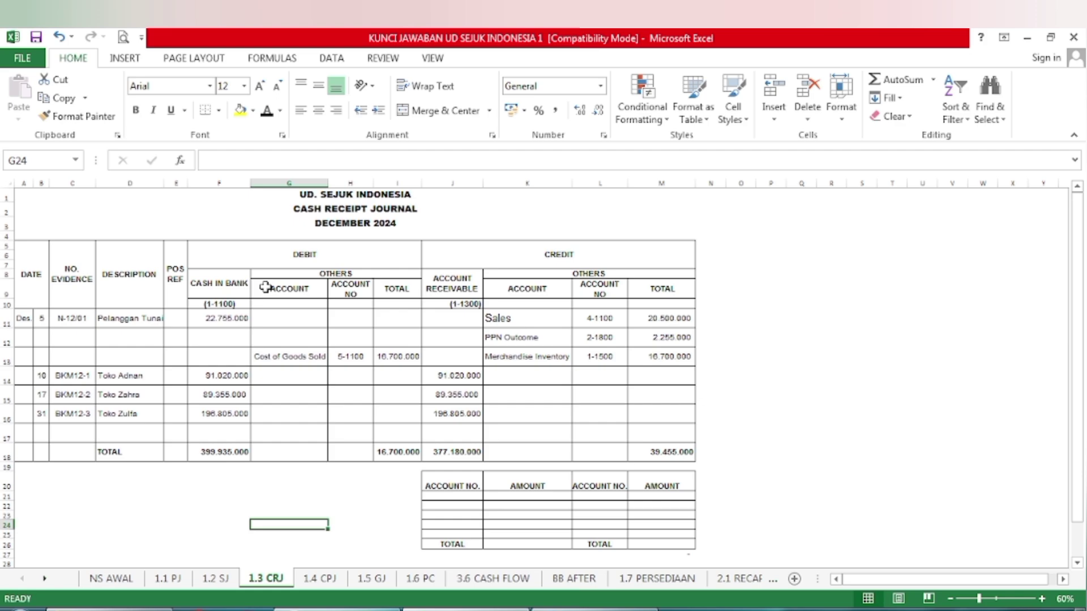
{"action": "left_click", "coordinate": [230, 285]}
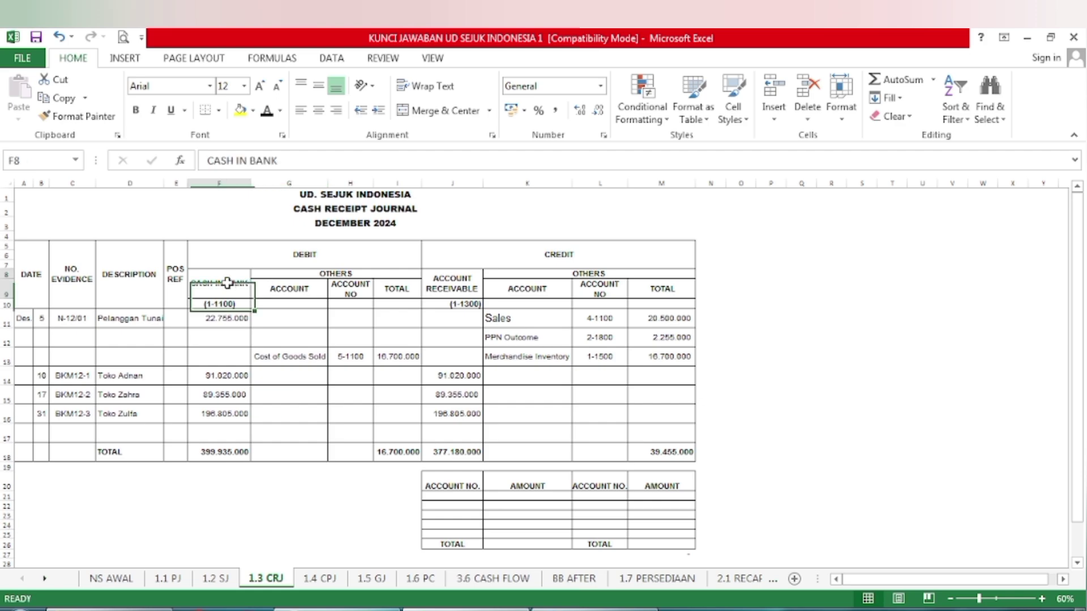
{"action": "left_click", "coordinate": [240, 109]}
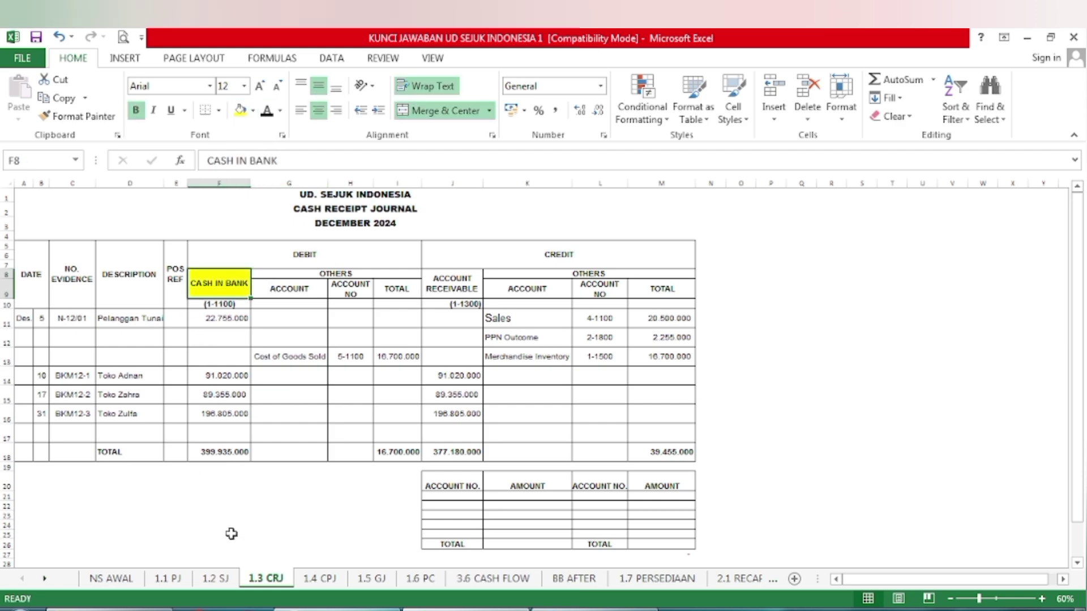
On the 1.4 CPJ sheet, fill the CASH IN BANK header of the Cash Payment Journal with yellow.
{"action": "left_click", "coordinate": [327, 583]}
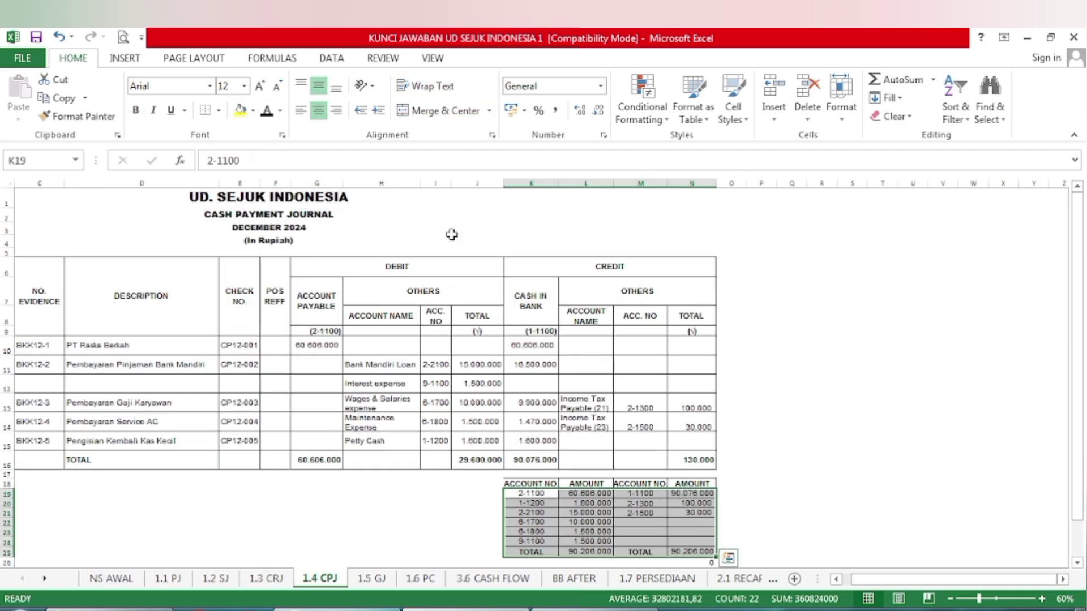
{"action": "left_click", "coordinate": [541, 297]}
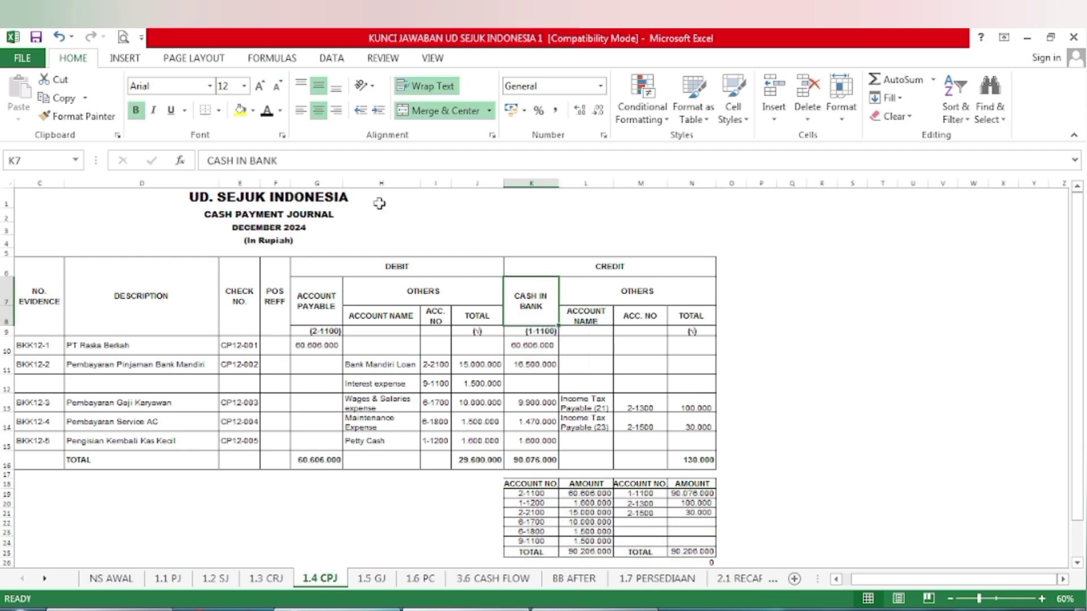
{"action": "left_click", "coordinate": [240, 110]}
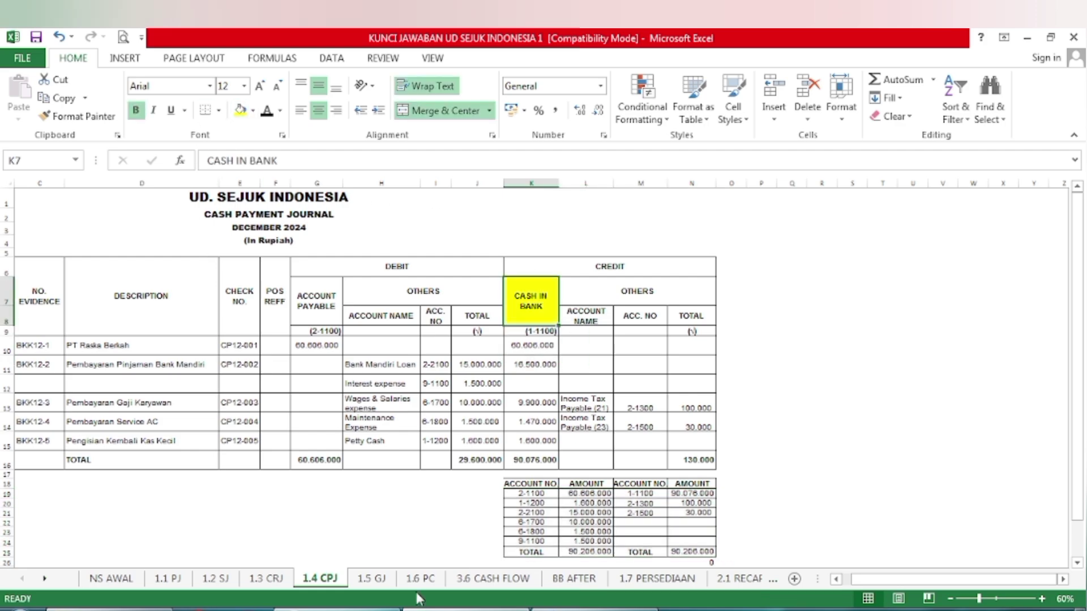
On the 1.6 PC sheet, fill the PETTY CASH header and its account number in H6:H7 with yellow.
{"action": "left_click", "coordinate": [431, 585]}
{"action": "left_click", "coordinate": [508, 274]}
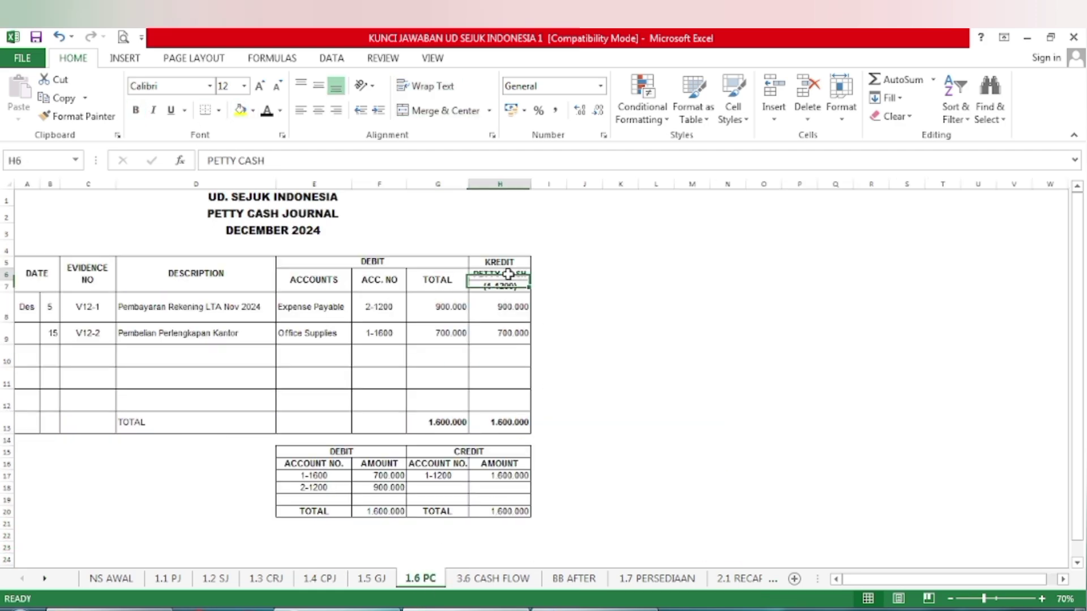
{"action": "left_click_drag", "start_coordinate": [508, 274], "coordinate": [507, 286]}
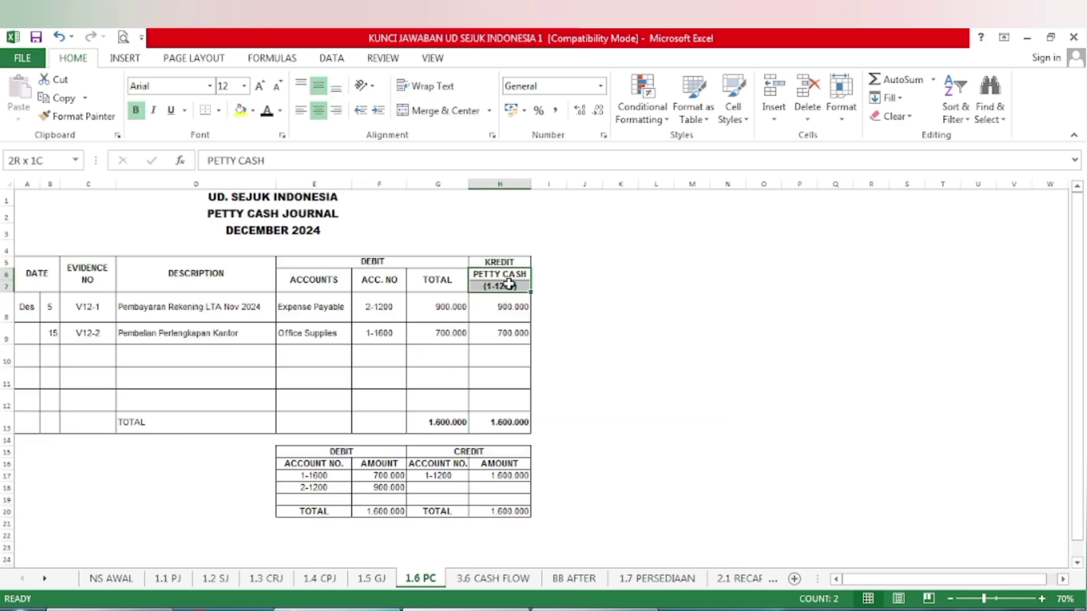
{"action": "left_click", "coordinate": [239, 114]}
{"action": "left_click", "coordinate": [594, 452]}
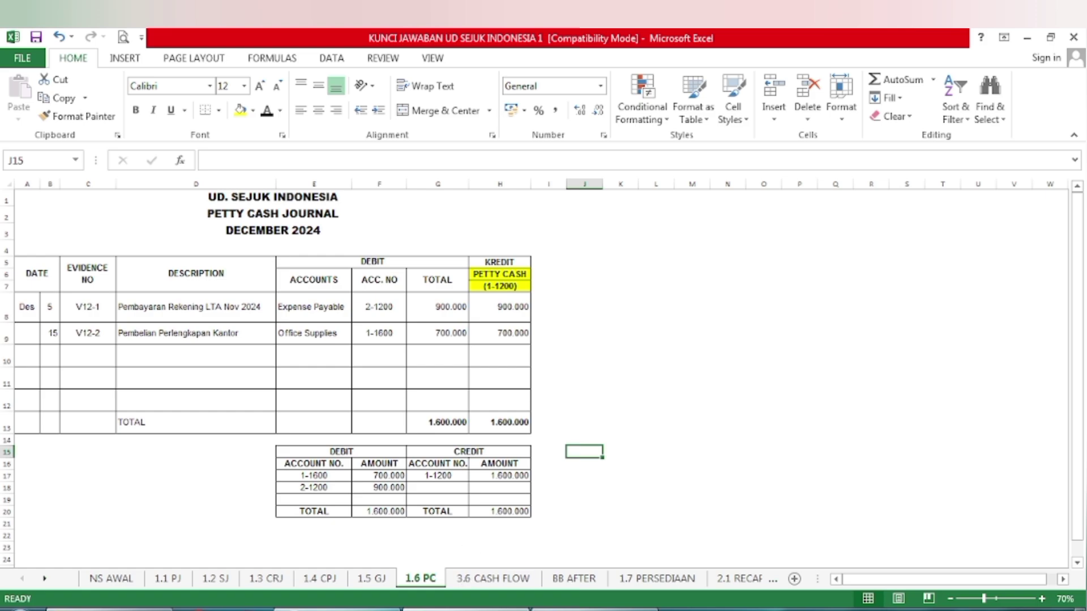
On the 3.6 CASH FLOW sheet, make the ARUS KAS AKTIVITAS OPERASI heading in M6 bold.
{"action": "left_click", "coordinate": [481, 578]}
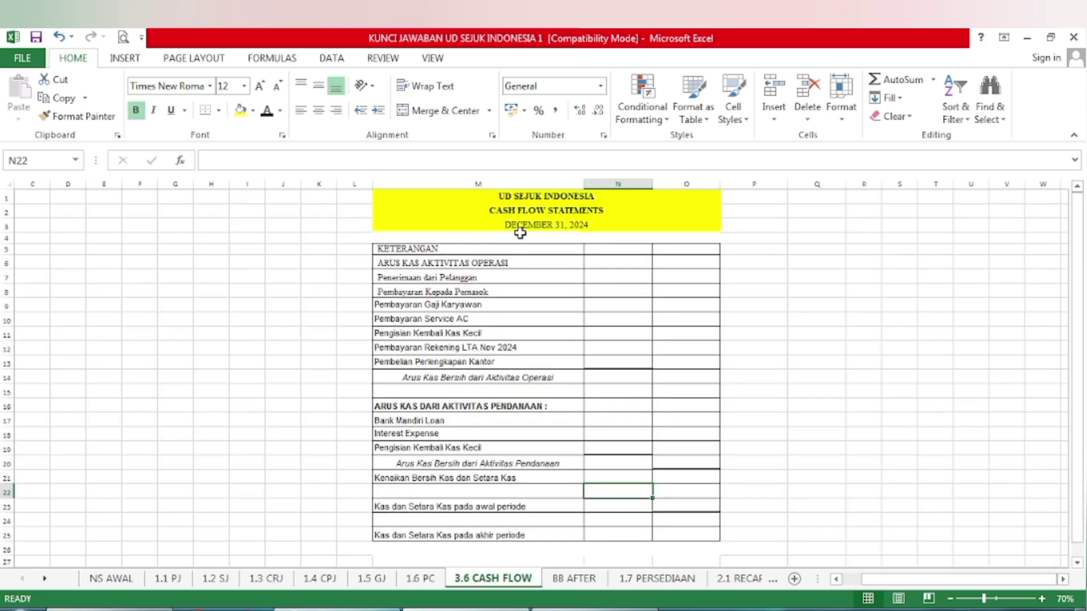
{"action": "left_click", "coordinate": [436, 263]}
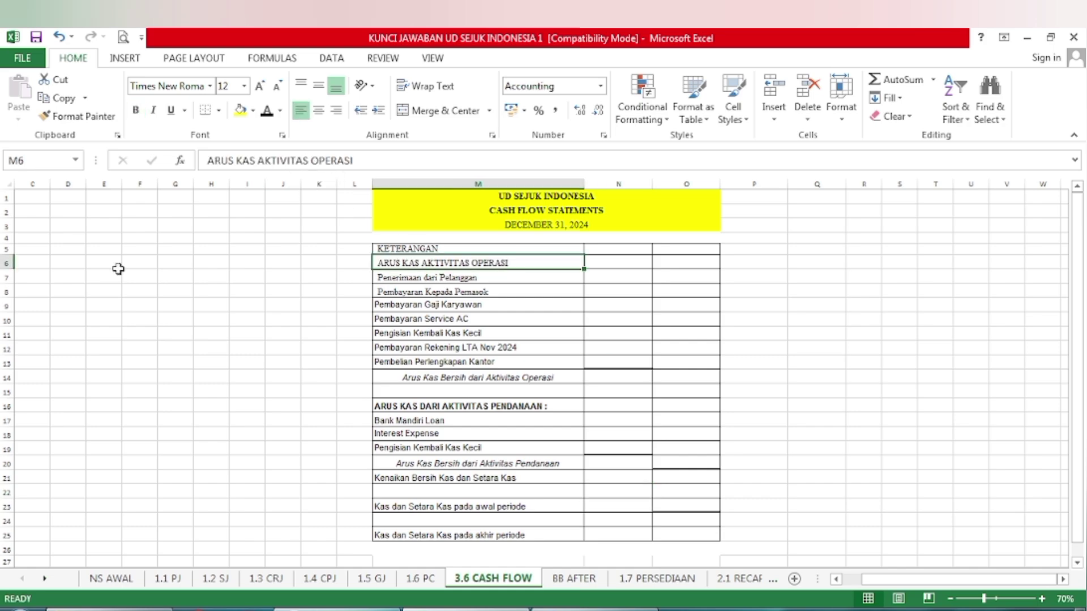
{"action": "key", "text": "ctrl+b"}
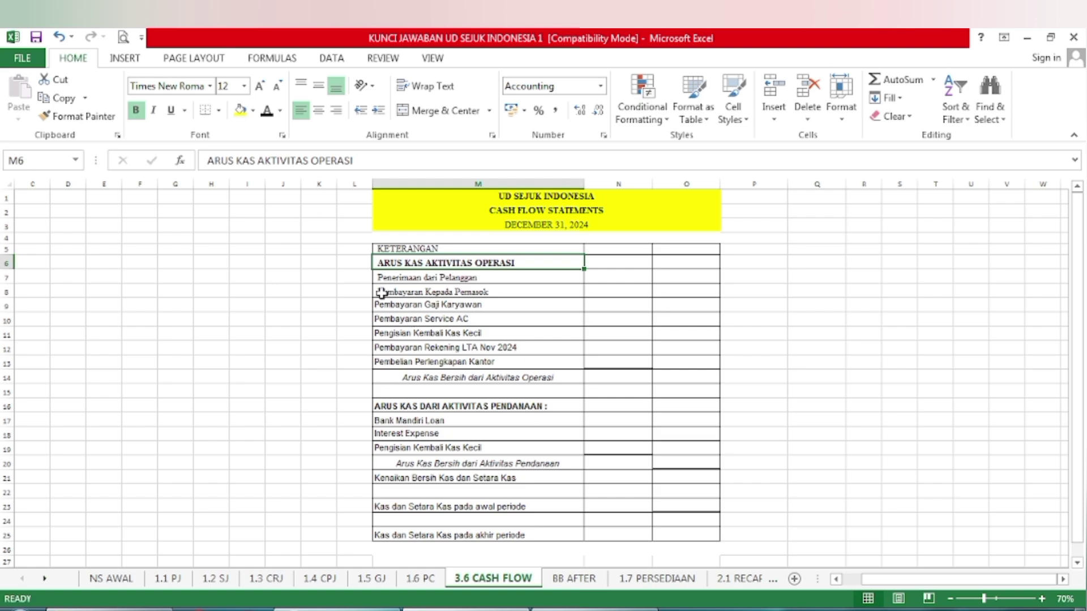
{"action": "left_click", "coordinate": [421, 289]}
{"action": "left_click_drag", "start_coordinate": [388, 278], "coordinate": [390, 292]}
{"action": "left_click", "coordinate": [411, 306]}
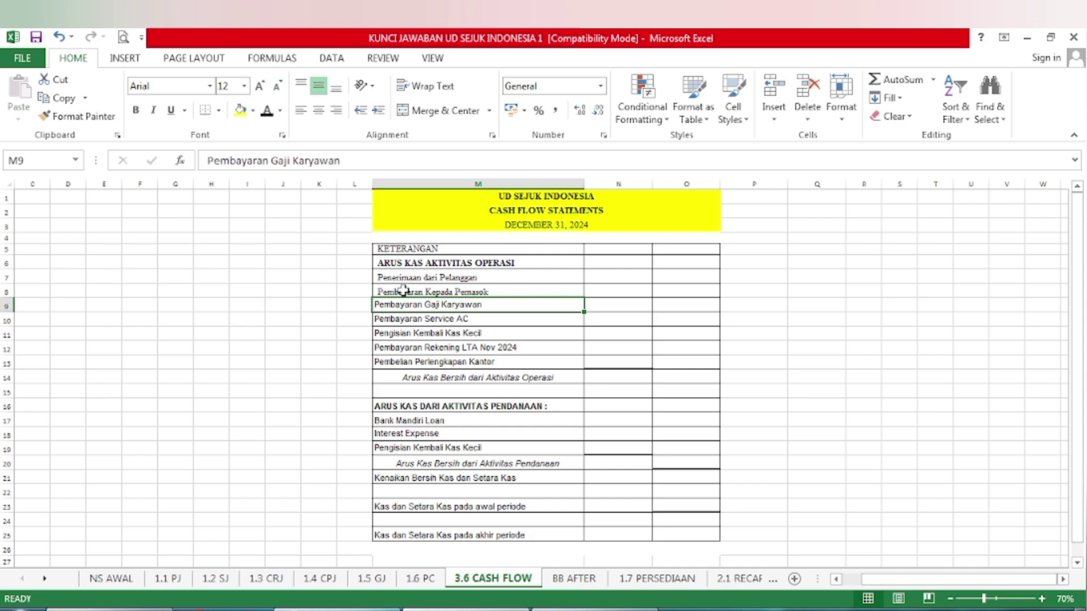
On the 1.3 CRJ sheet, fill the cash in bank amounts F11:F16 and their total in F18 with yellow.
{"action": "left_click", "coordinate": [604, 275]}
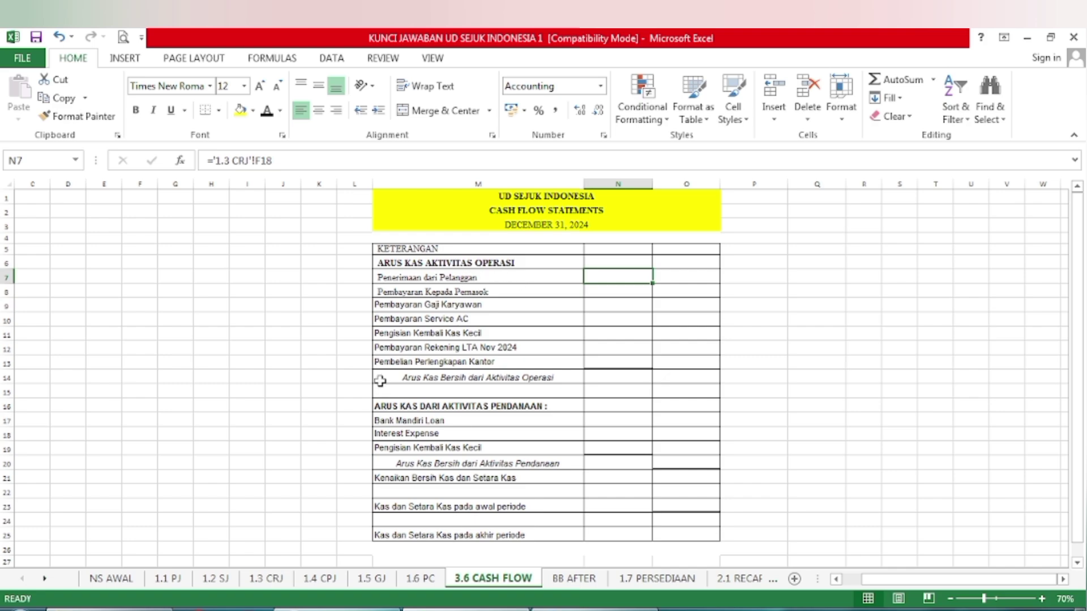
{"action": "left_click", "coordinate": [266, 578]}
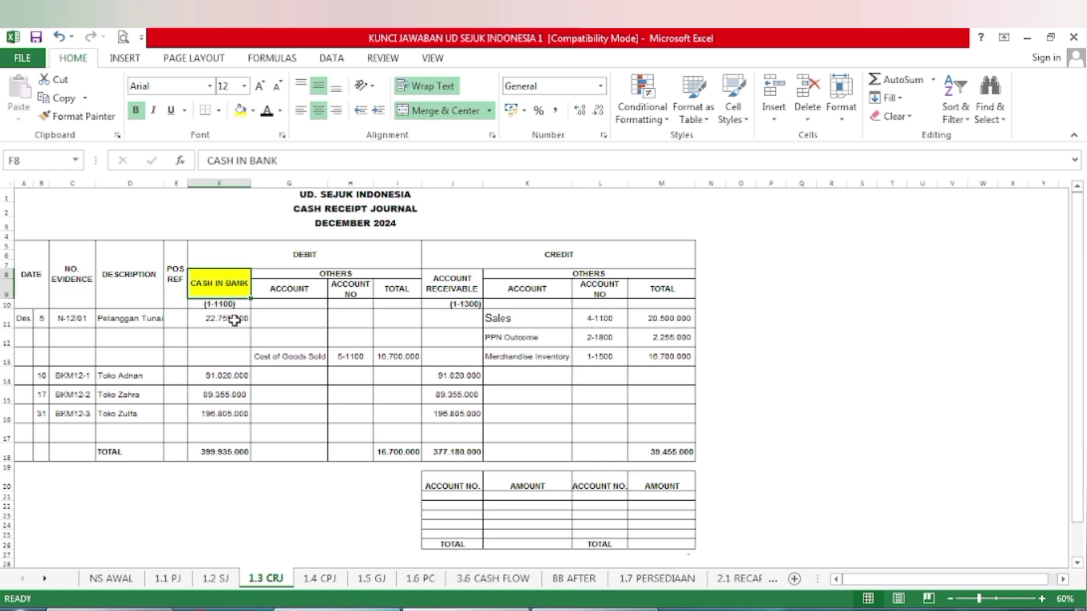
{"action": "left_click_drag", "start_coordinate": [234, 320], "coordinate": [235, 414]}
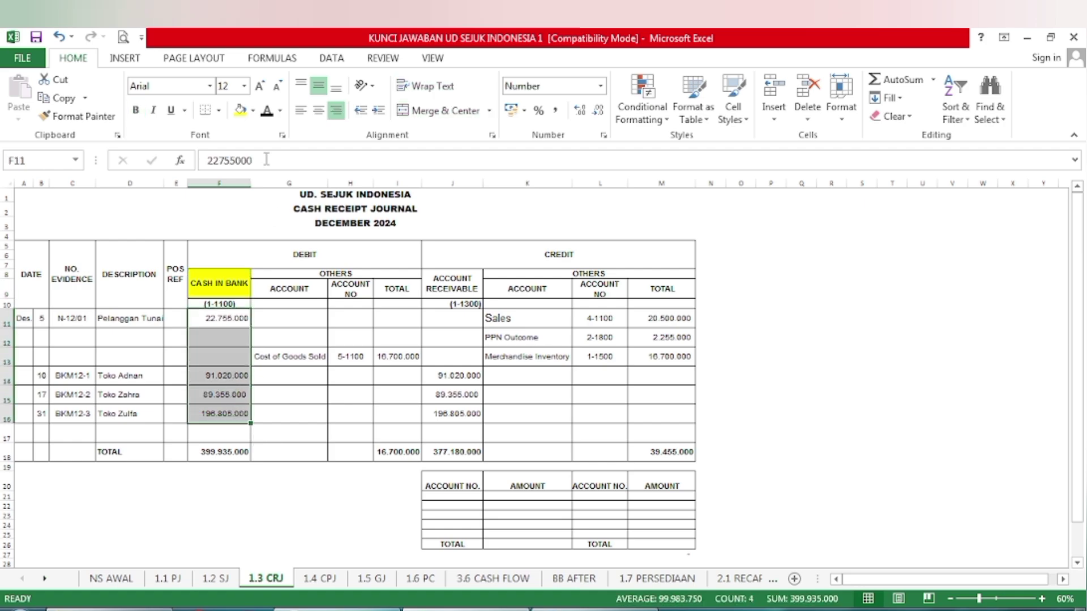
{"action": "left_click", "coordinate": [240, 110]}
{"action": "left_click", "coordinate": [232, 364]}
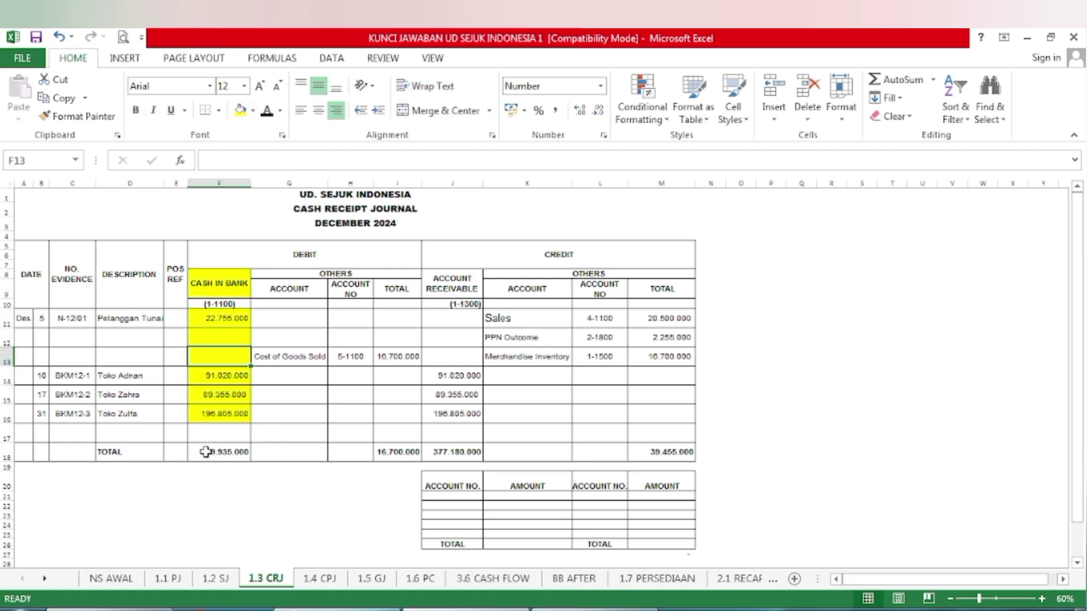
{"action": "left_click", "coordinate": [205, 451]}
{"action": "left_click", "coordinate": [239, 111]}
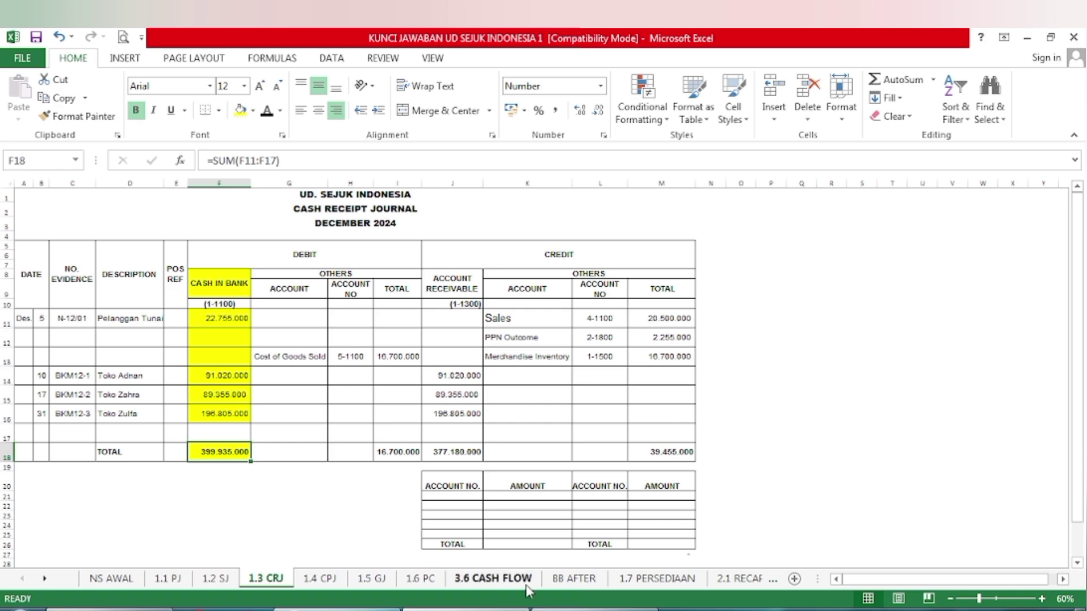
On the 3.6 CASH FLOW sheet, set the font colour of the Penerimaan dari Pelanggan amount in N7 to black.
{"action": "left_click", "coordinate": [498, 578]}
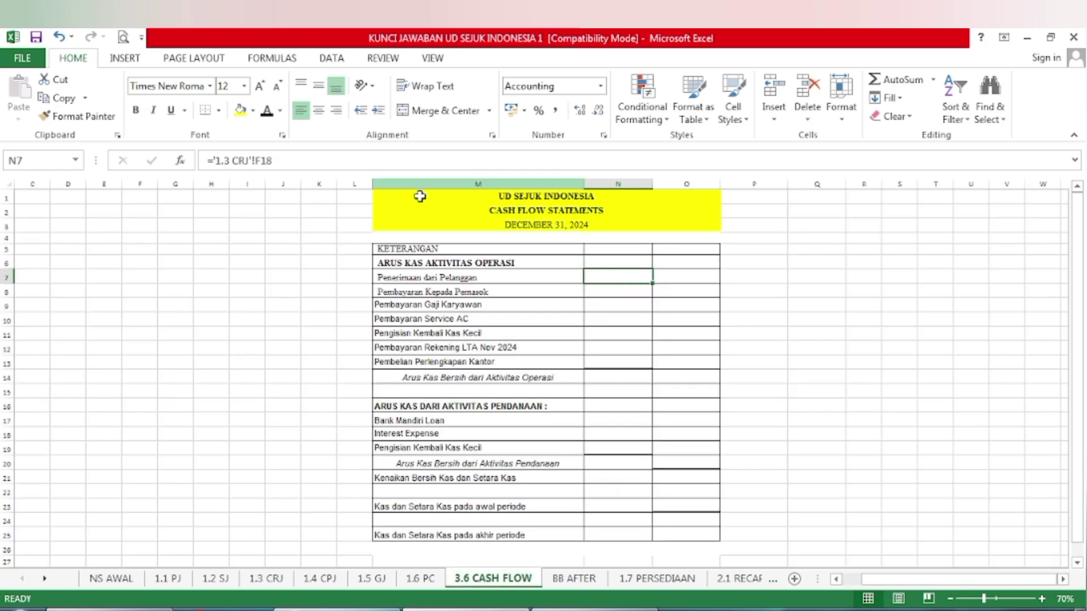
{"action": "left_click", "coordinate": [267, 110]}
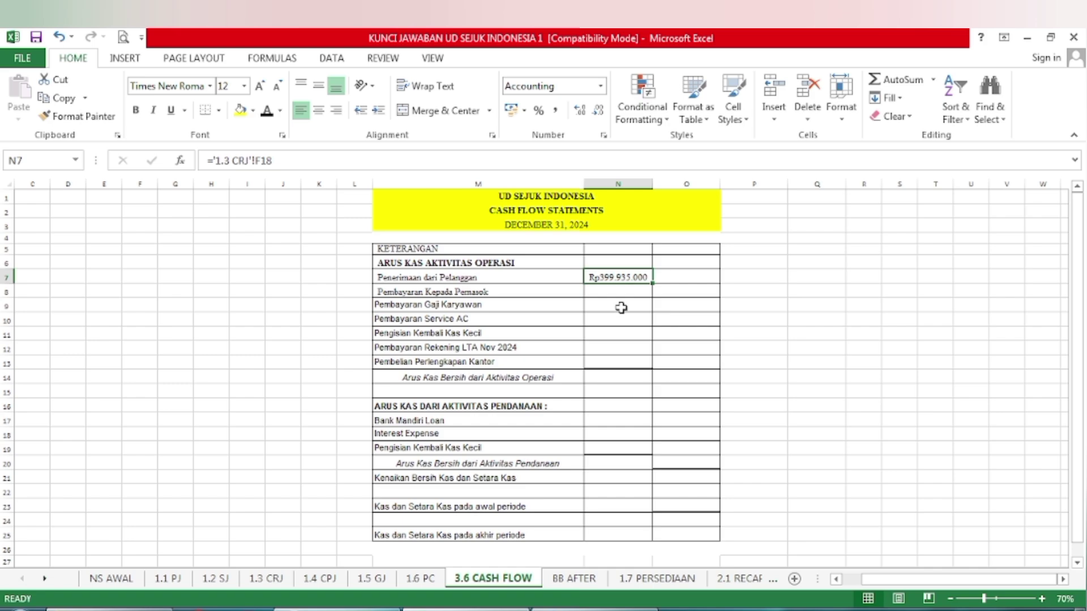
{"action": "left_click", "coordinate": [463, 295]}
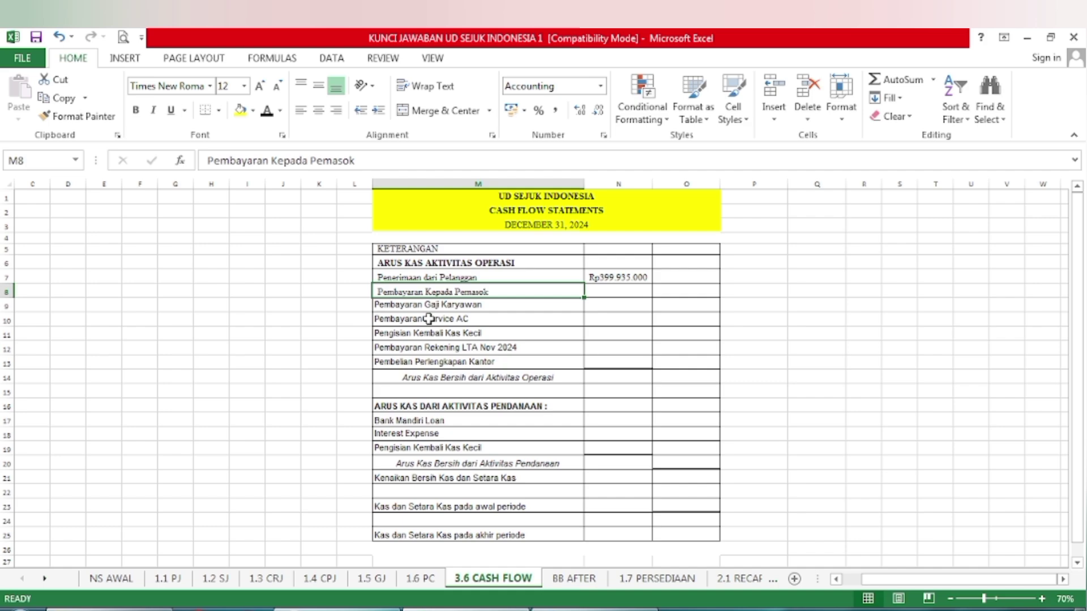
On the 1.4 CPJ sheet, fill the PT Raska Berkah description (D10) and its cash in bank amount (K10) with yellow.
{"action": "left_click", "coordinate": [319, 578]}
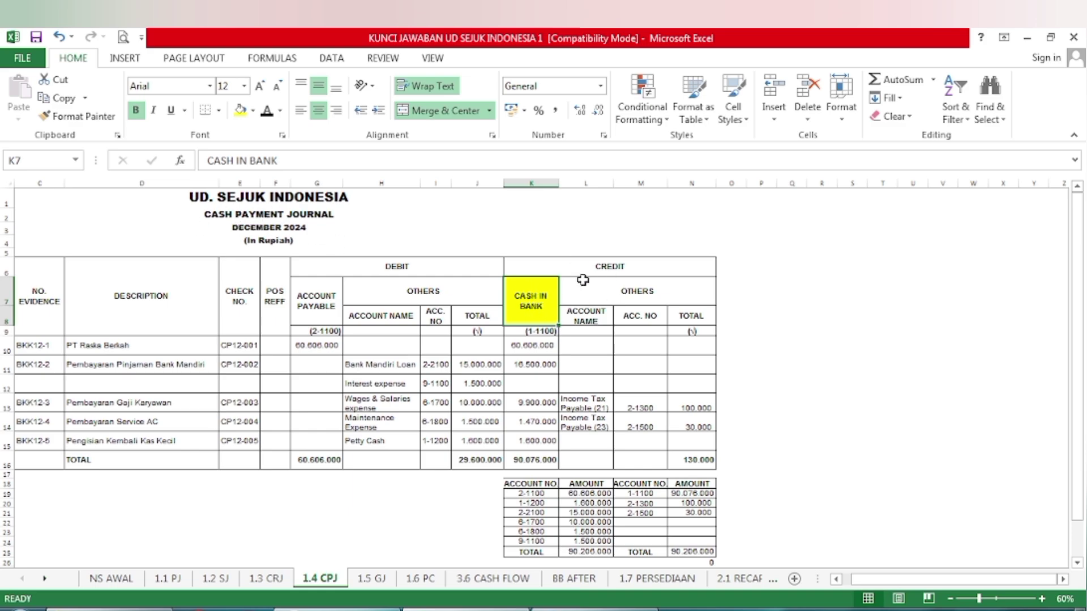
{"action": "left_click", "coordinate": [78, 346]}
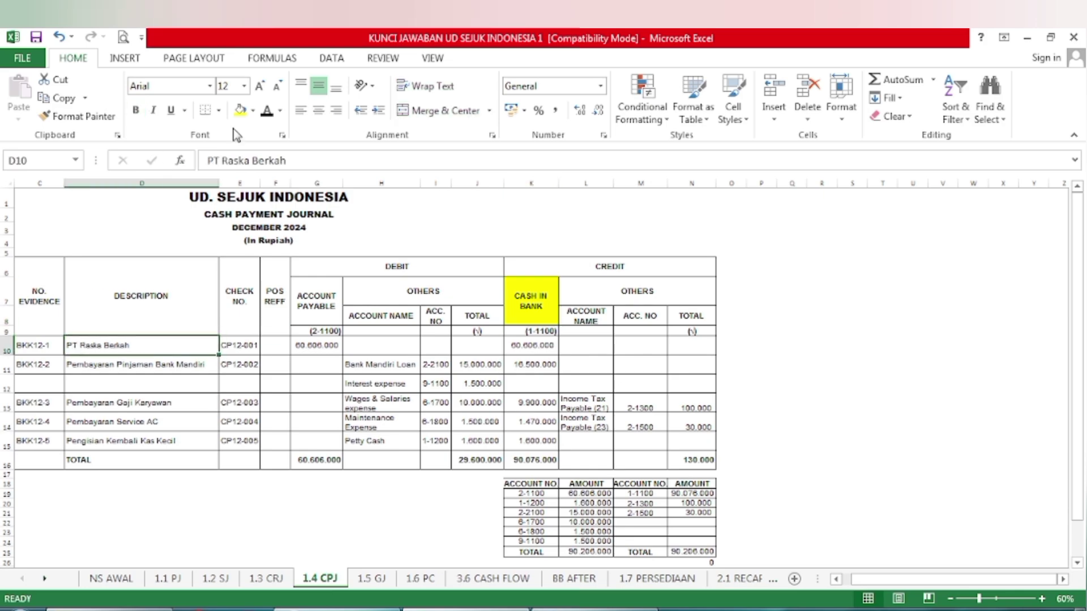
{"action": "left_click", "coordinate": [242, 111]}
{"action": "left_click", "coordinate": [529, 343]}
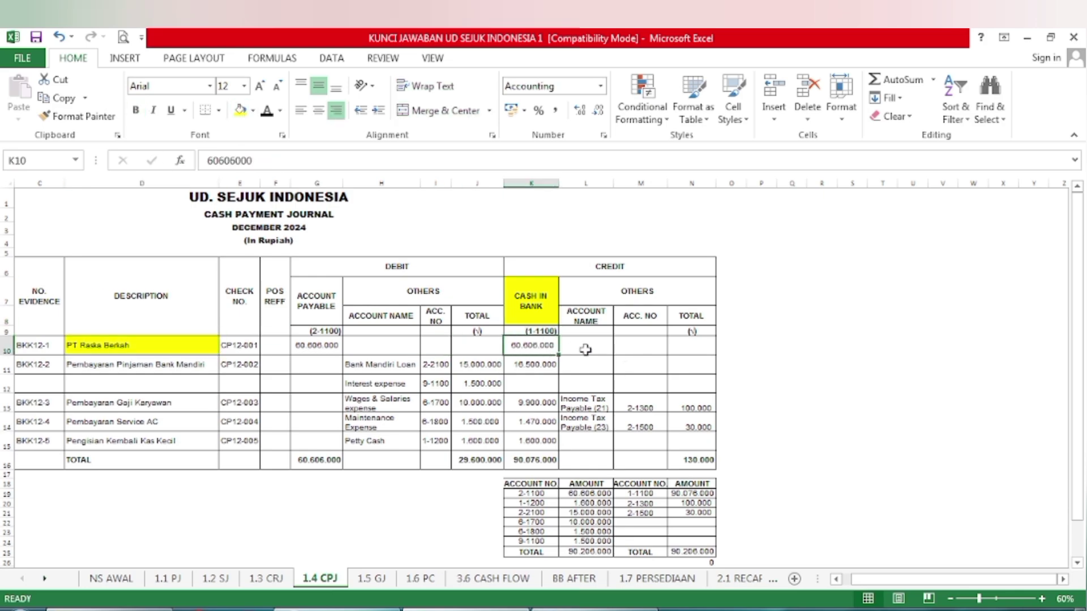
{"action": "left_click", "coordinate": [240, 111]}
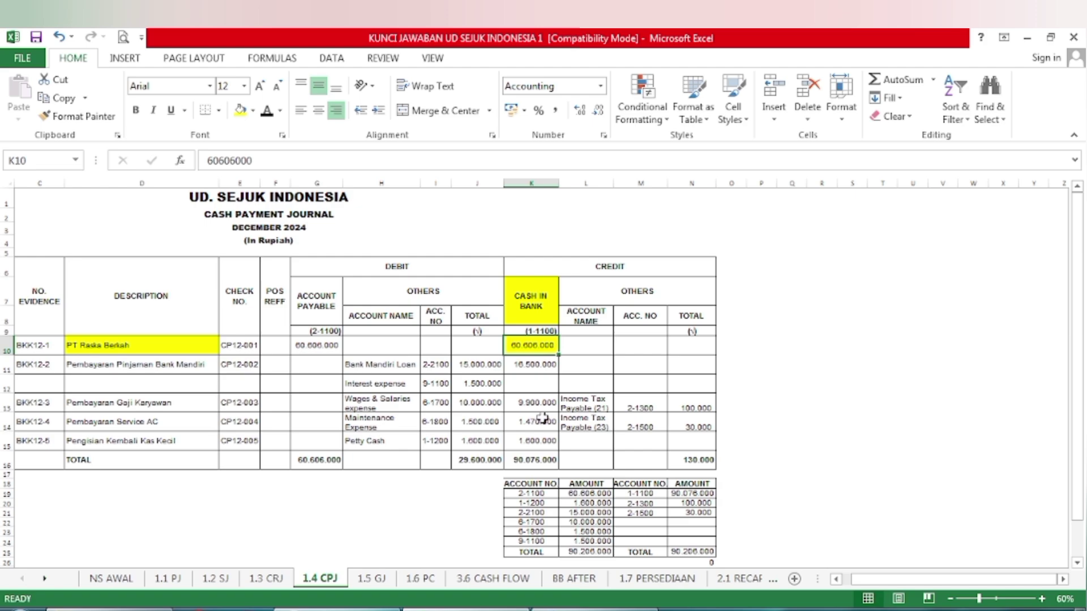
On the 3.6 CASH FLOW sheet, set the font colour of the Pembayaran Kepada Pemasok amount in N8 to black.
{"action": "left_click", "coordinate": [474, 583]}
{"action": "left_click", "coordinate": [602, 293]}
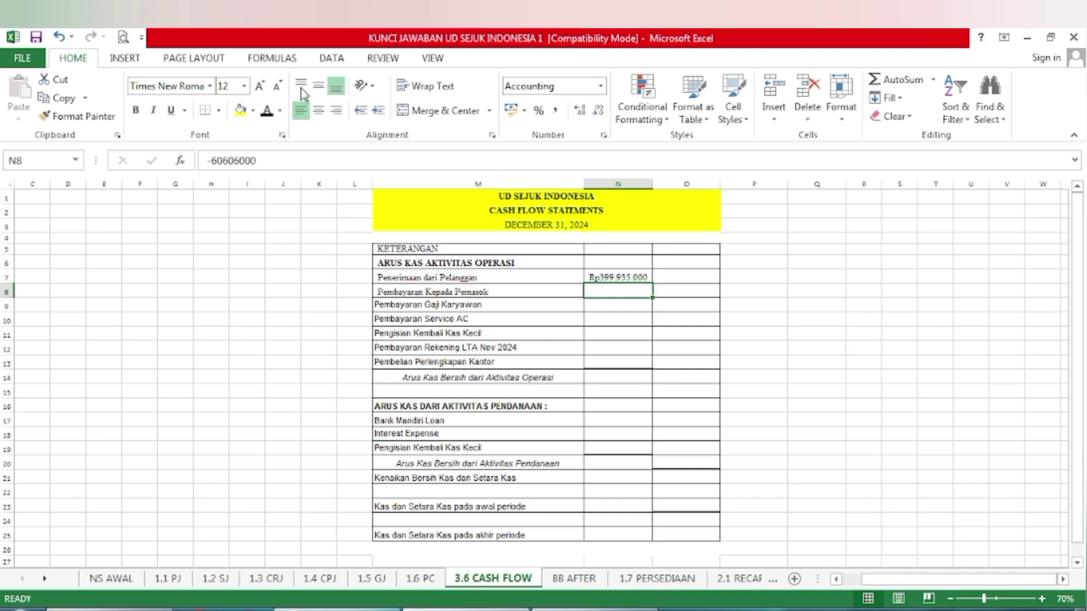
{"action": "left_click", "coordinate": [269, 113]}
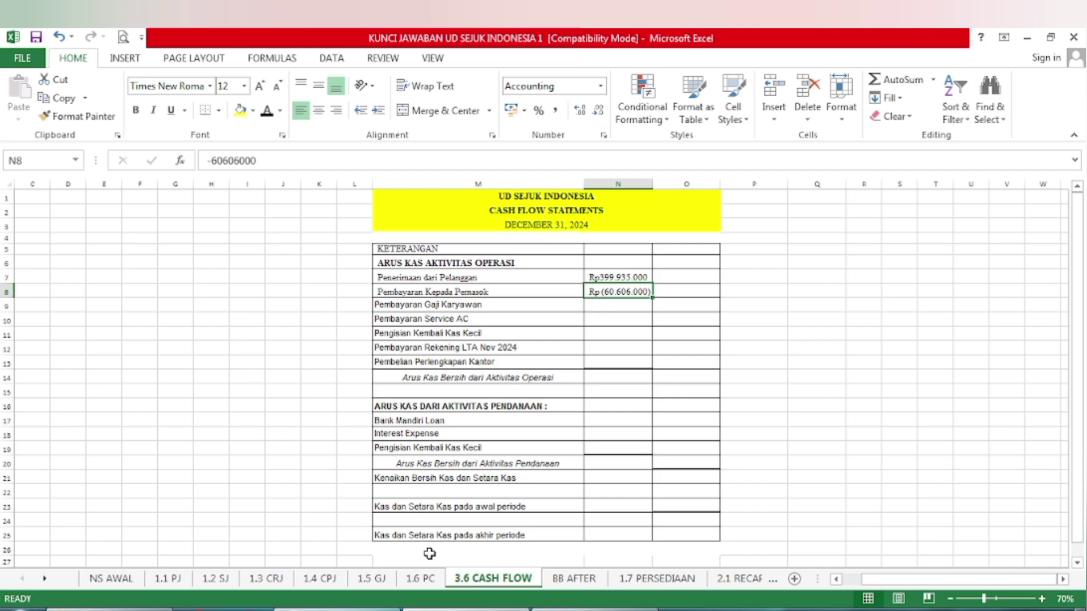
On the 1.4 CPJ sheet, fill the Pembayaran Gaji Karyawan description (D13) and its cash in bank amount (K13) with yellow.
{"action": "left_click", "coordinate": [323, 579]}
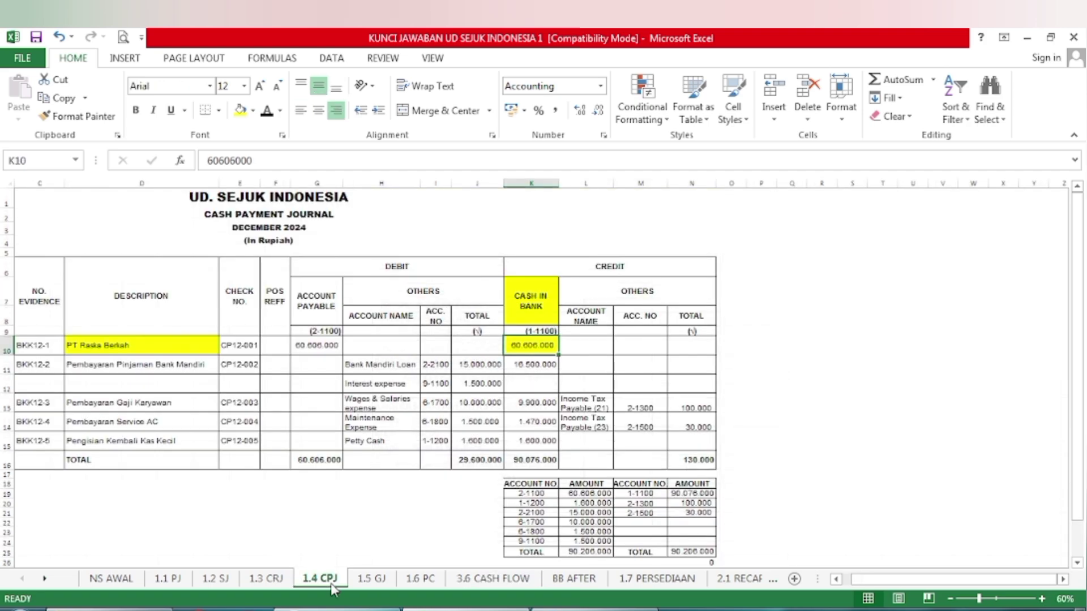
{"action": "left_click", "coordinate": [102, 402]}
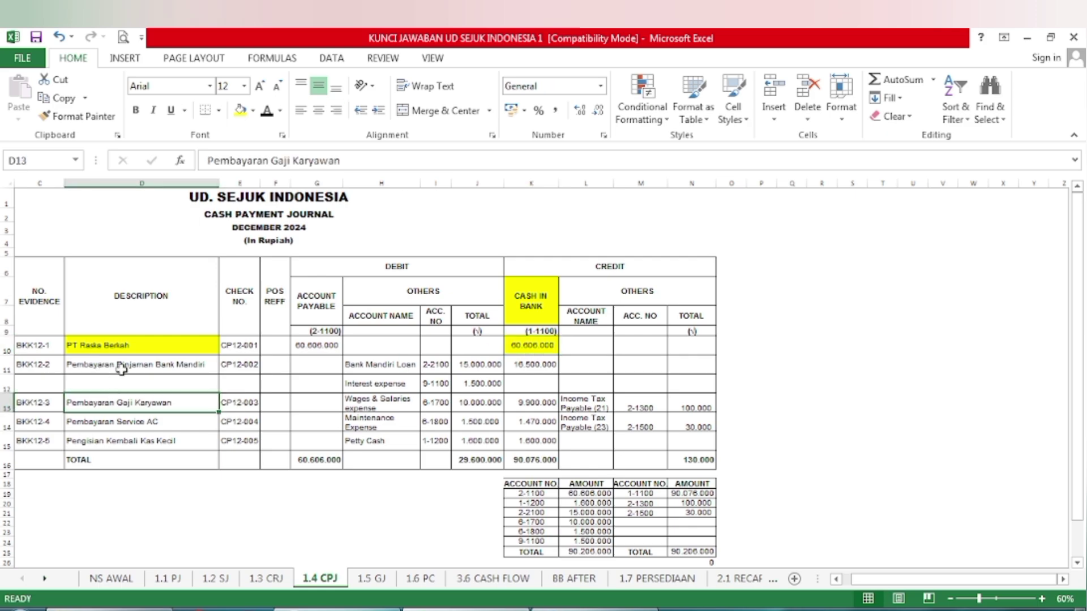
{"action": "left_click", "coordinate": [240, 109]}
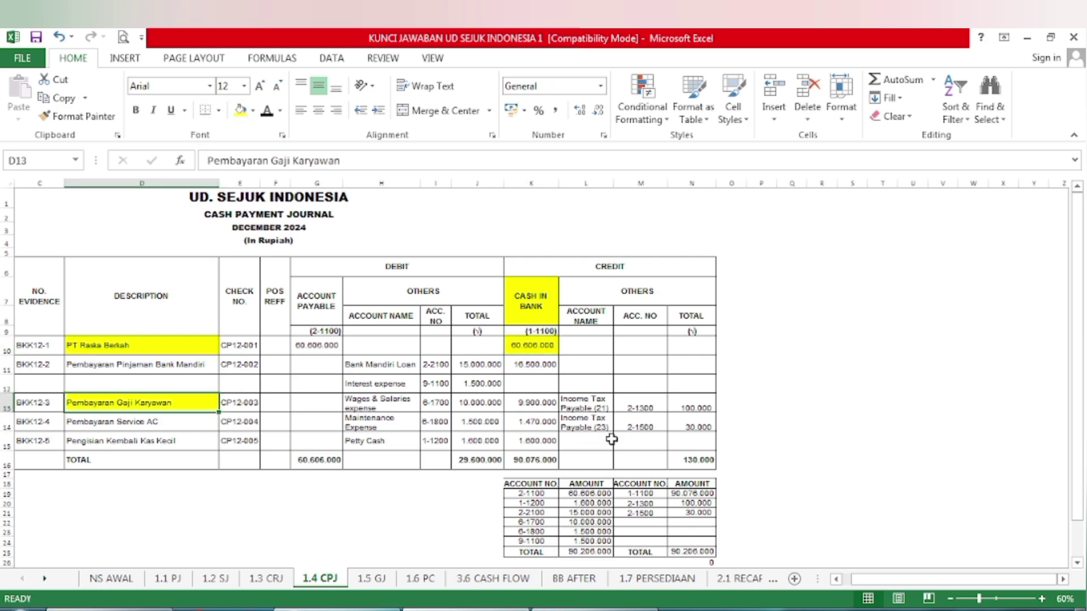
{"action": "left_click", "coordinate": [539, 405]}
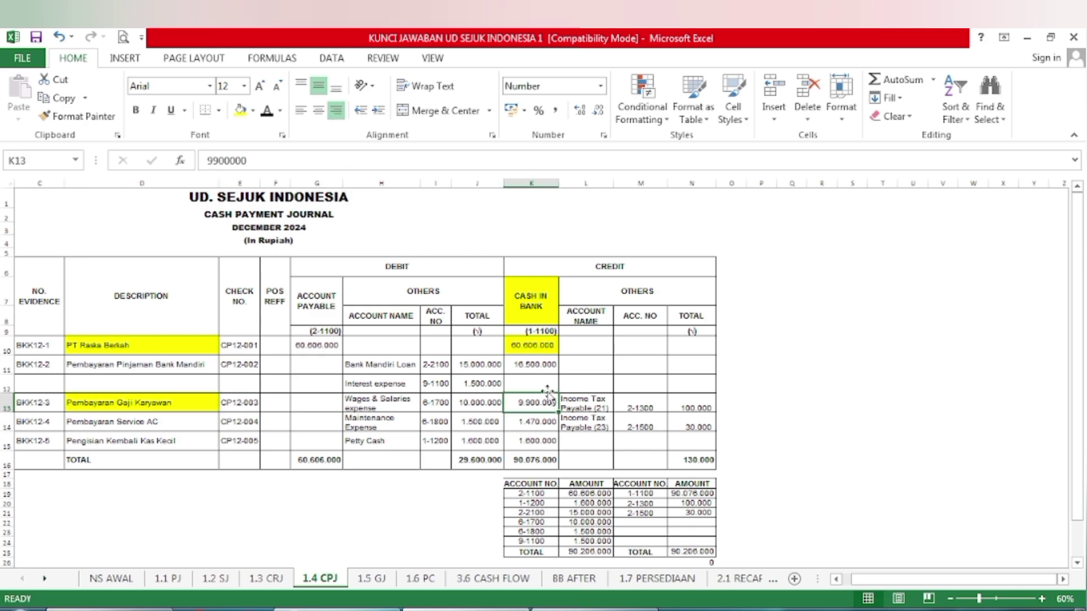
{"action": "left_click", "coordinate": [240, 109]}
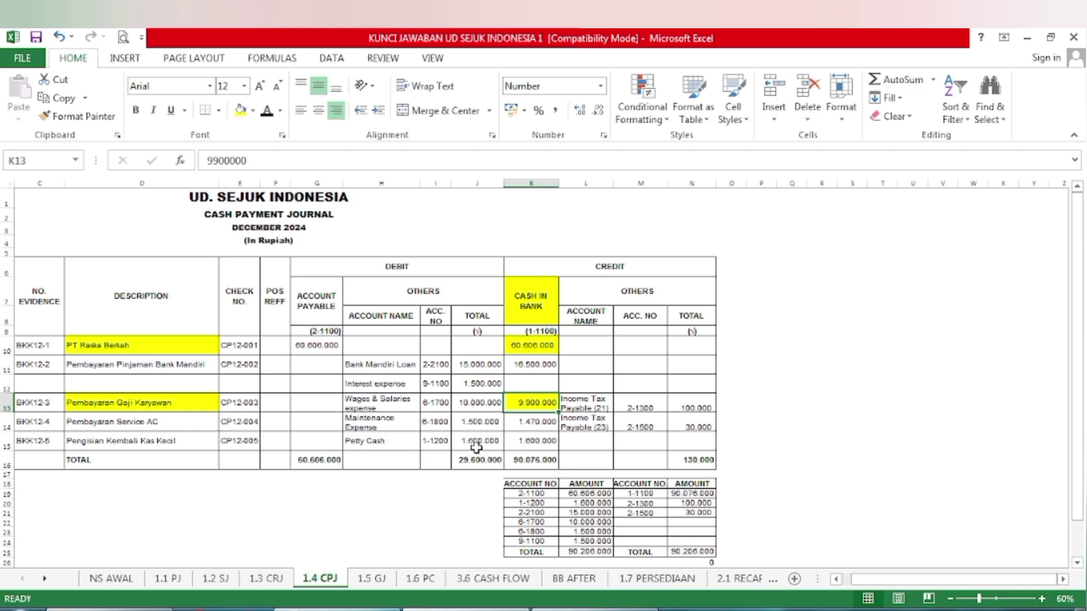
On the 3.6 CASH FLOW sheet, set the font colour of the Pembayaran Gaji Karyawan amount in N9 to black.
{"action": "left_click", "coordinate": [493, 578]}
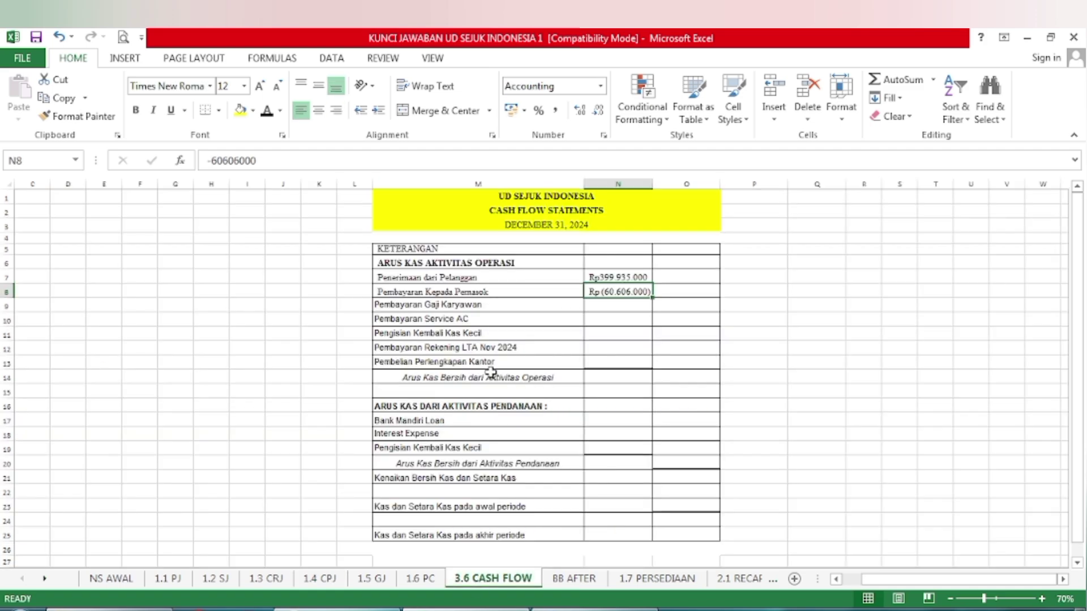
{"action": "left_click", "coordinate": [595, 308]}
{"action": "left_click", "coordinate": [265, 111]}
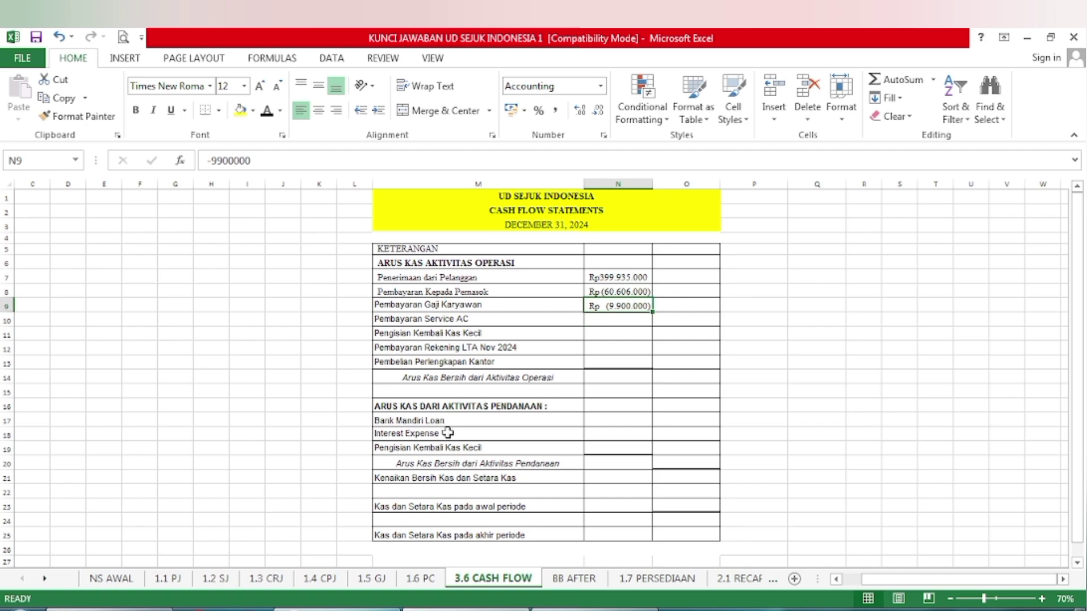
On the 1.4 CPJ sheet, fill the Pembayaran Service AC description (D14) and its cash in bank amount (K14) with yellow.
{"action": "left_click", "coordinate": [320, 578]}
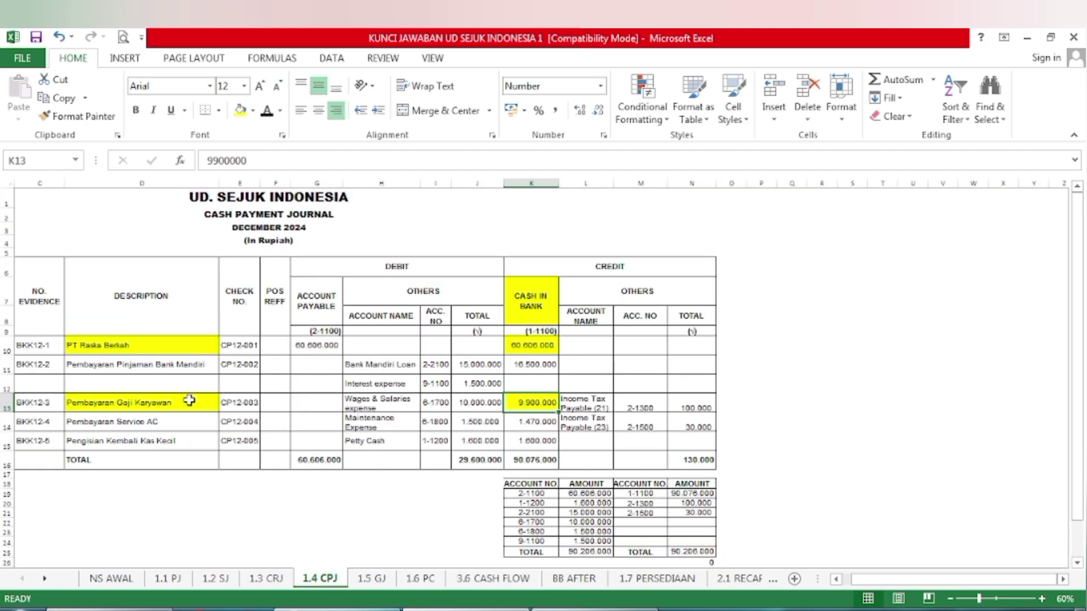
{"action": "left_click", "coordinate": [91, 428]}
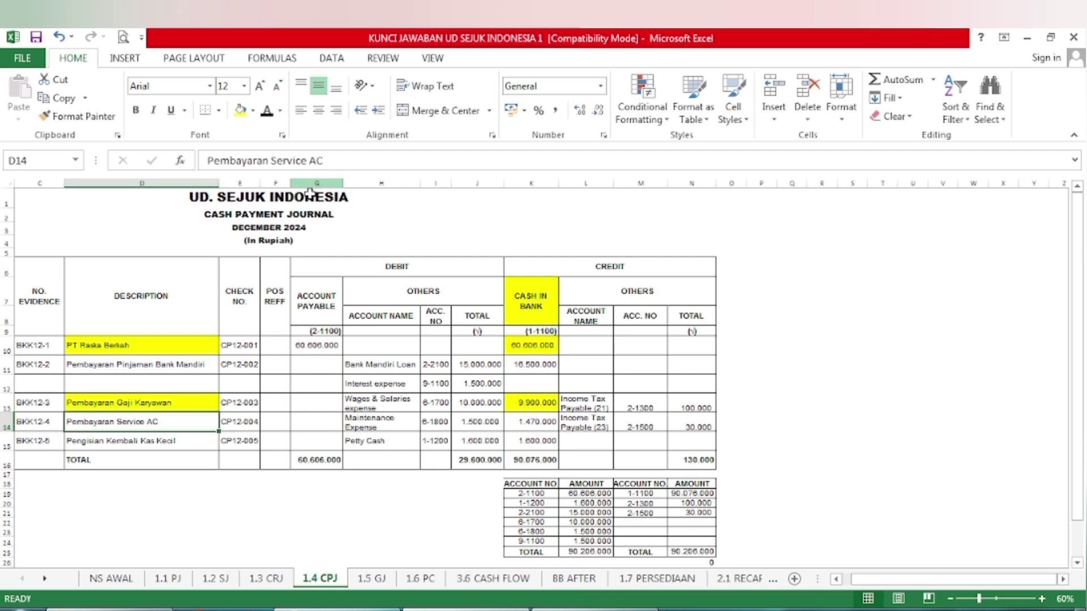
{"action": "left_click", "coordinate": [240, 110]}
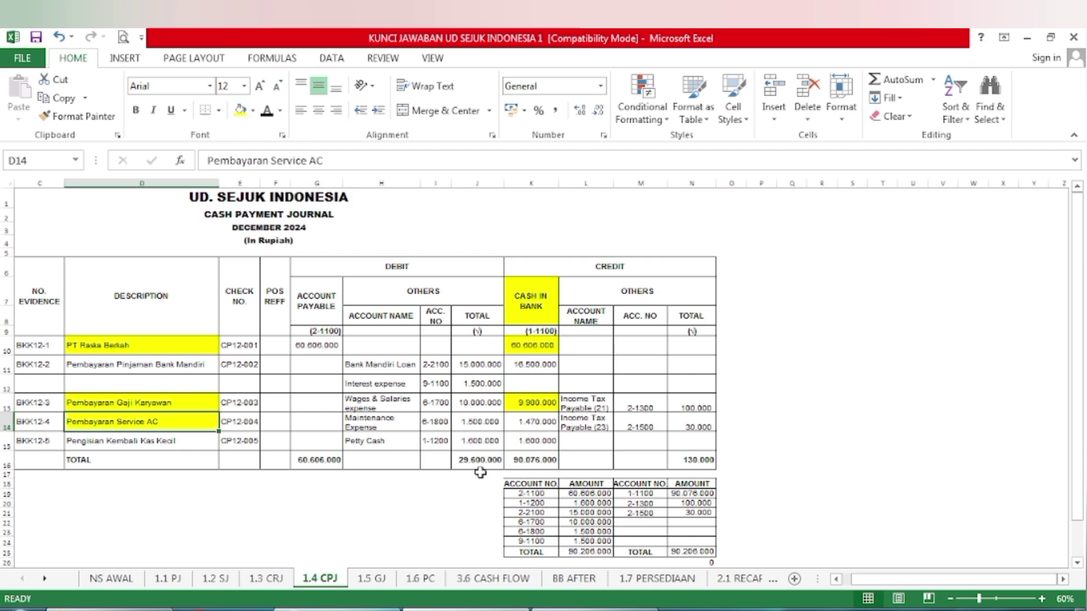
{"action": "left_click", "coordinate": [540, 417]}
{"action": "left_click", "coordinate": [240, 110]}
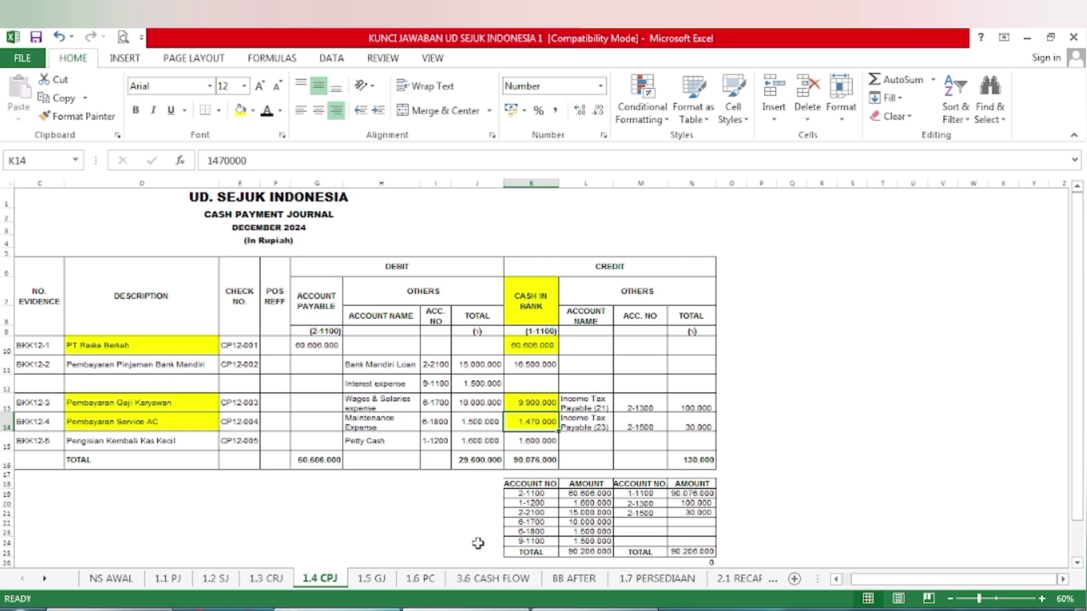
On the 3.6 CASH FLOW sheet, set the font colour of the Pembayaran Service AC amount in N10 to black.
{"action": "left_click", "coordinate": [512, 580]}
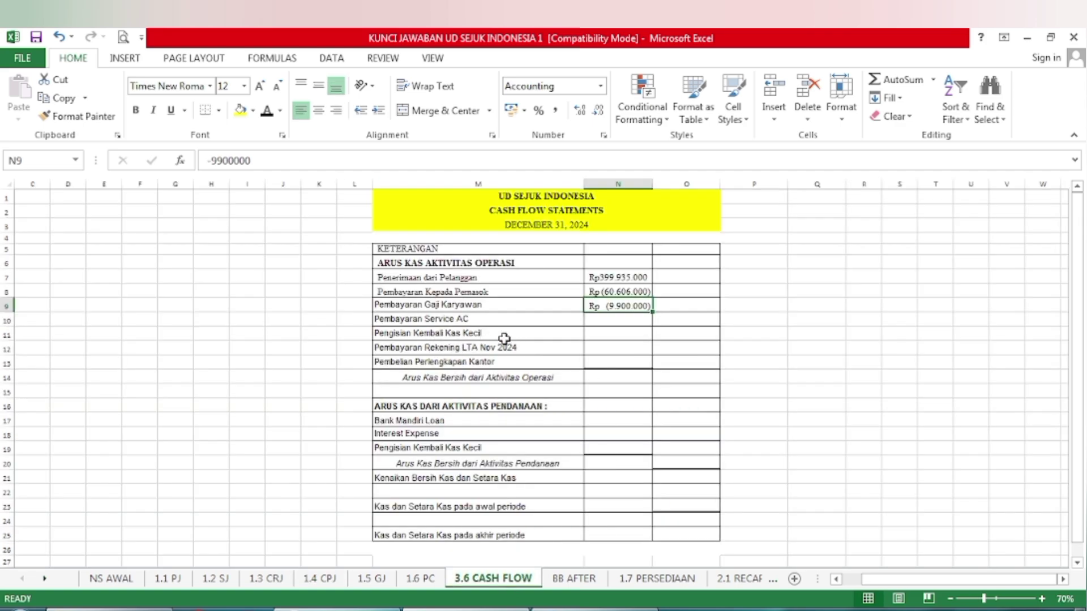
{"action": "left_click", "coordinate": [621, 322]}
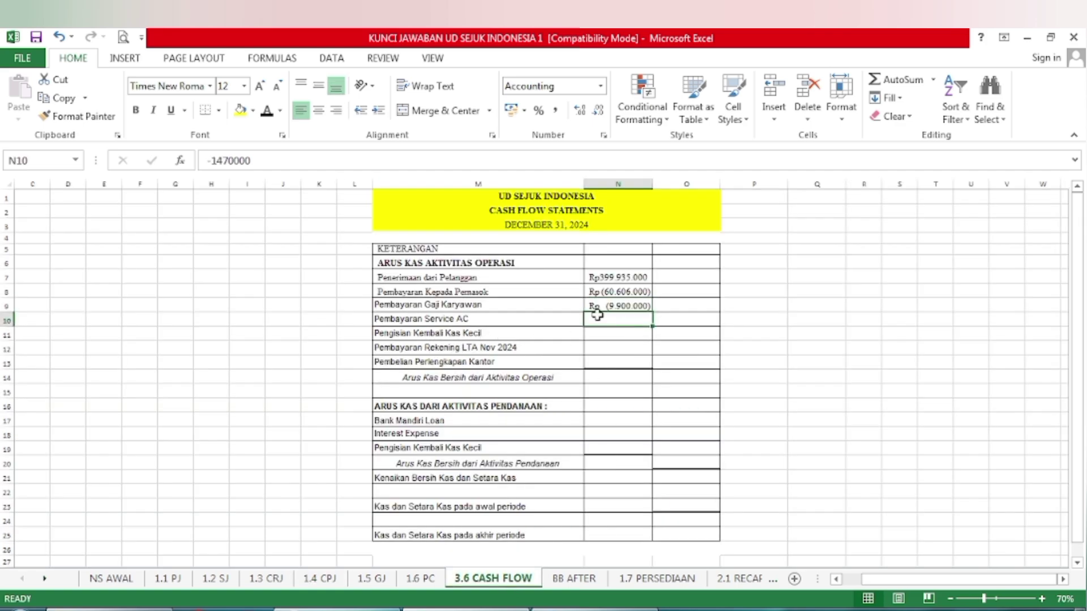
{"action": "left_click", "coordinate": [269, 112]}
Fill the Pengisian Kembali Kas Kecil description (D15) and amount (K15) on 1.4 CPJ with yellow, and set its 3.6 CASH FLOW amount in N11 to black.
{"action": "left_click", "coordinate": [331, 583]}
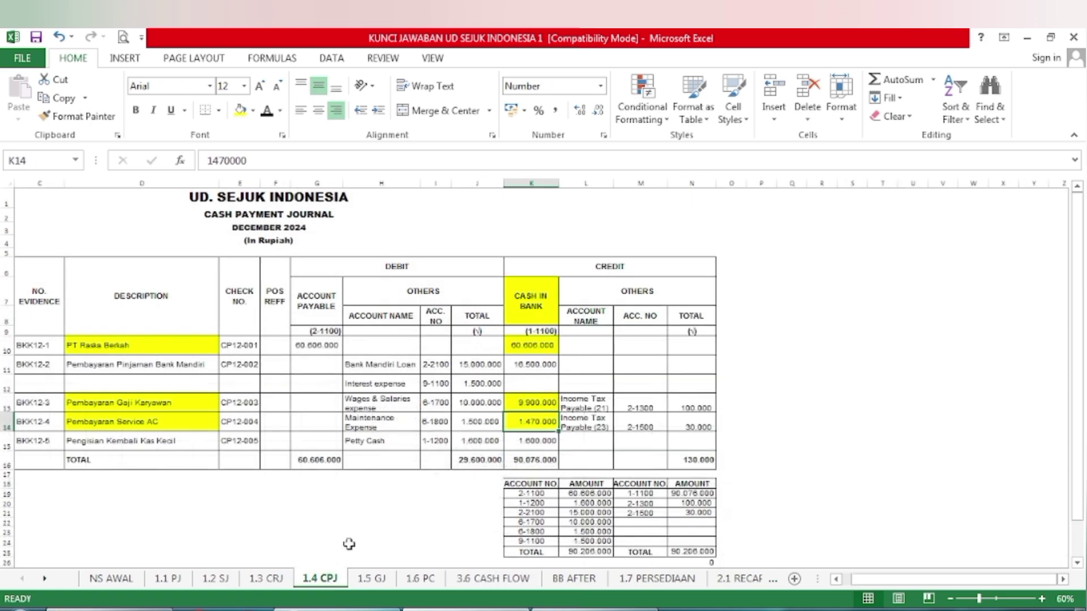
{"action": "left_click", "coordinate": [88, 441]}
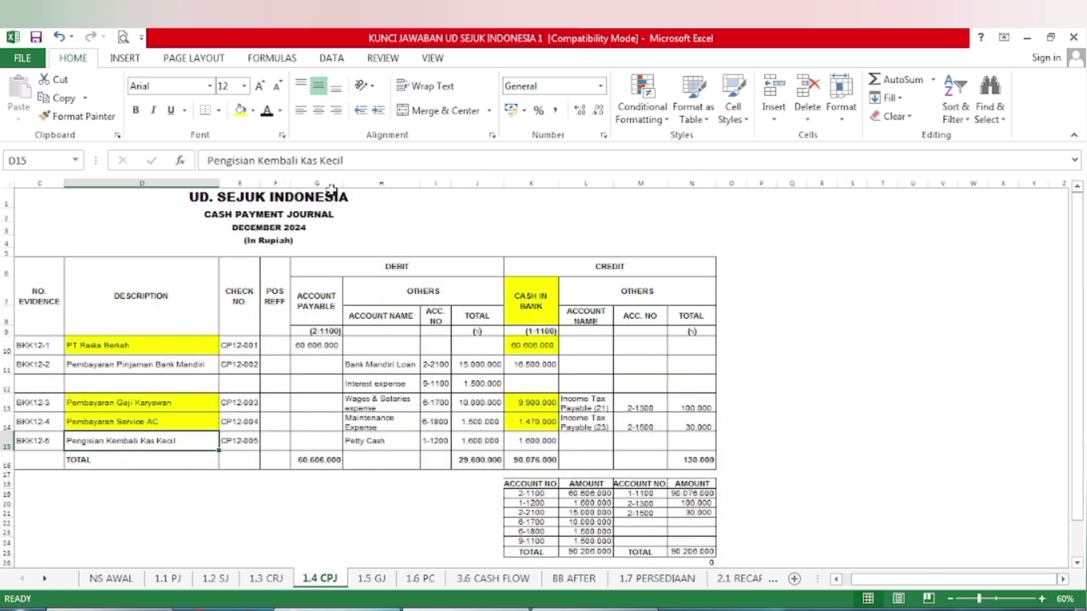
{"action": "left_click", "coordinate": [240, 110]}
{"action": "left_click", "coordinate": [527, 440]}
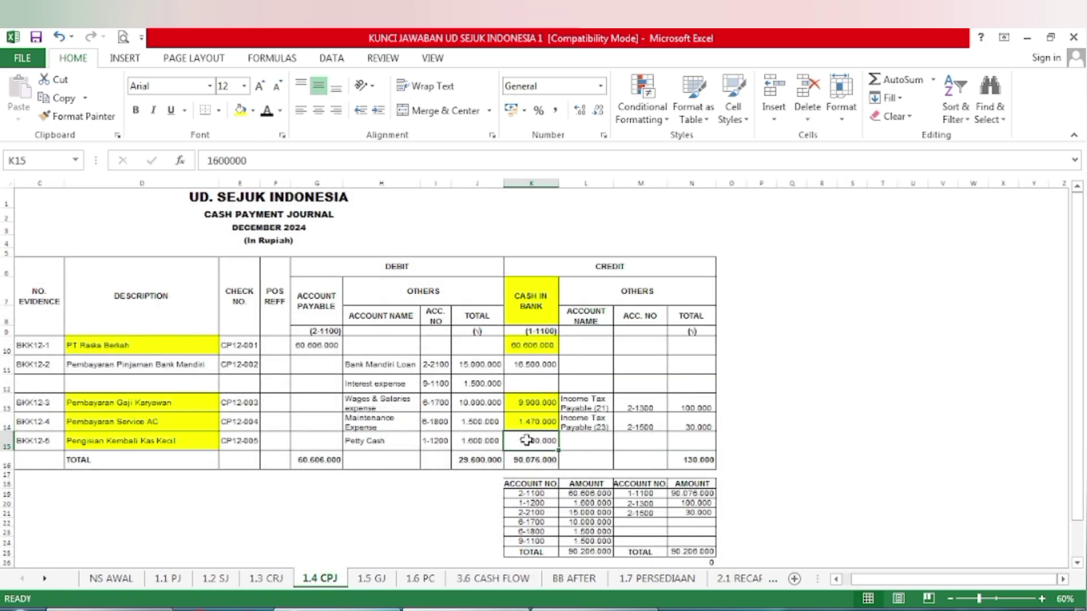
{"action": "left_click", "coordinate": [240, 110]}
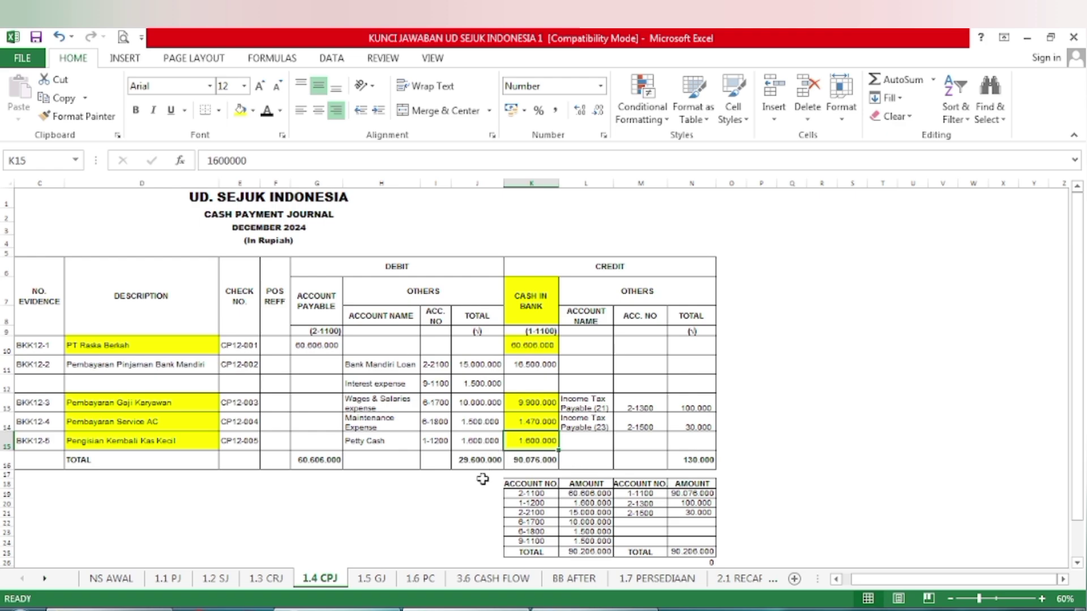
{"action": "left_click", "coordinate": [475, 582]}
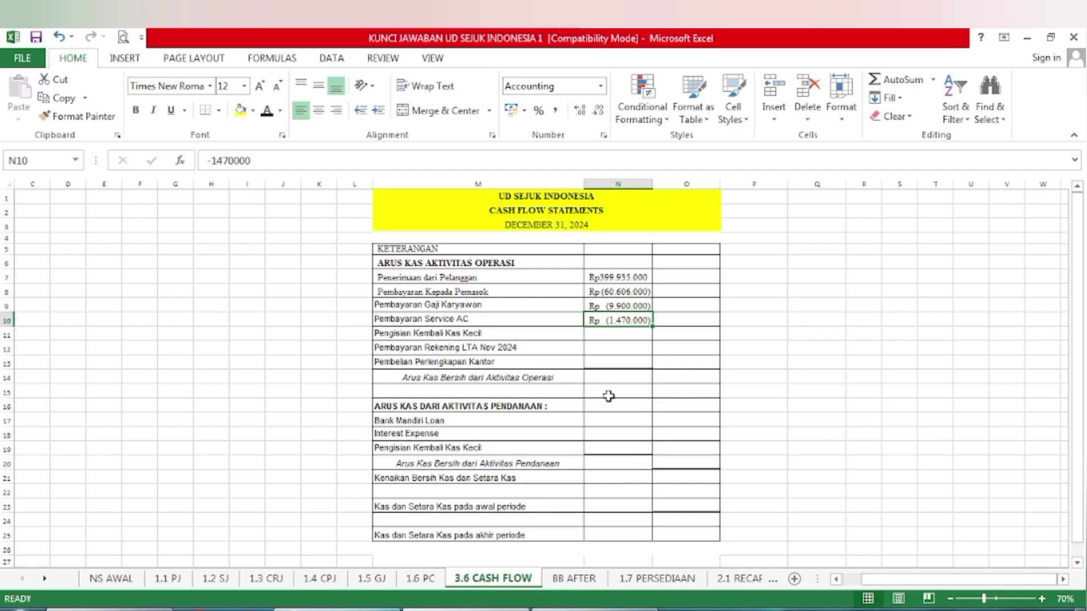
{"action": "left_click", "coordinate": [623, 336]}
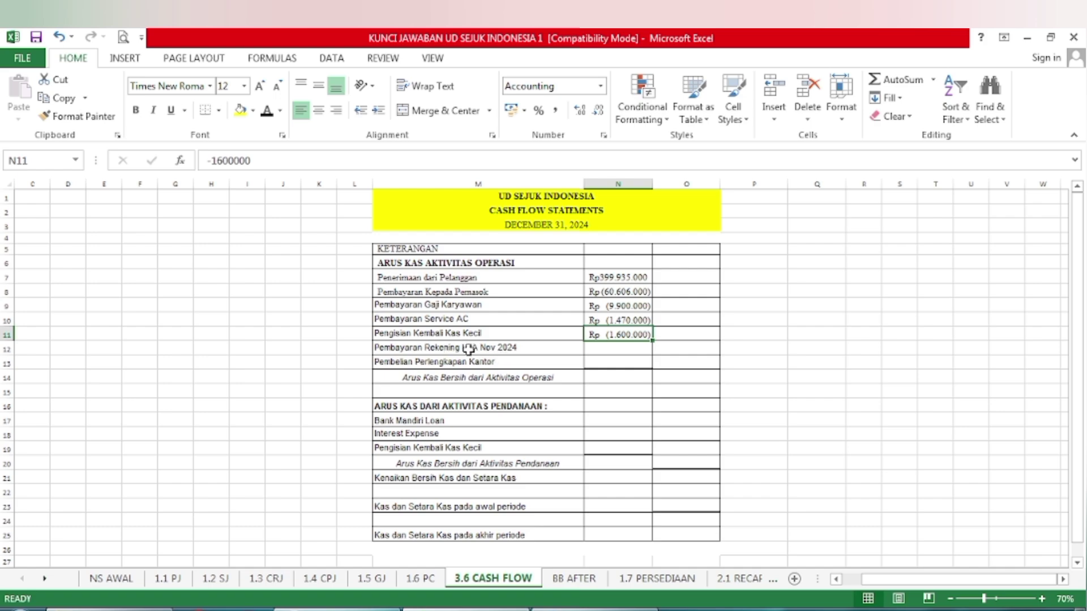
On the 1.6 PC sheet, fill both entries' descriptions (D8, D9) and their petty cash amounts (H8, H9) with yellow.
{"action": "left_click", "coordinate": [420, 579]}
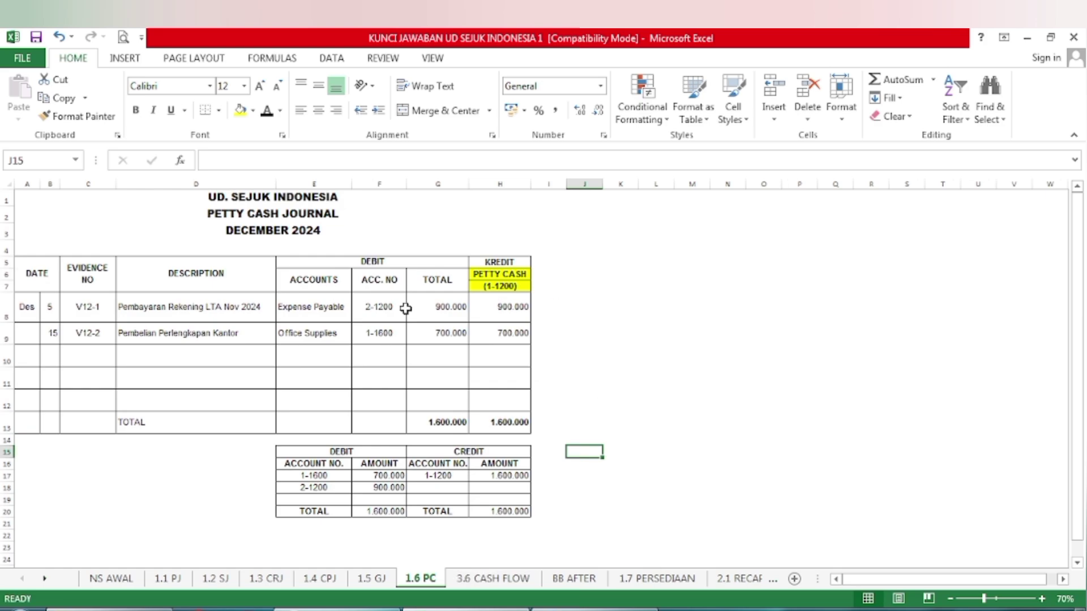
{"action": "left_click", "coordinate": [127, 306]}
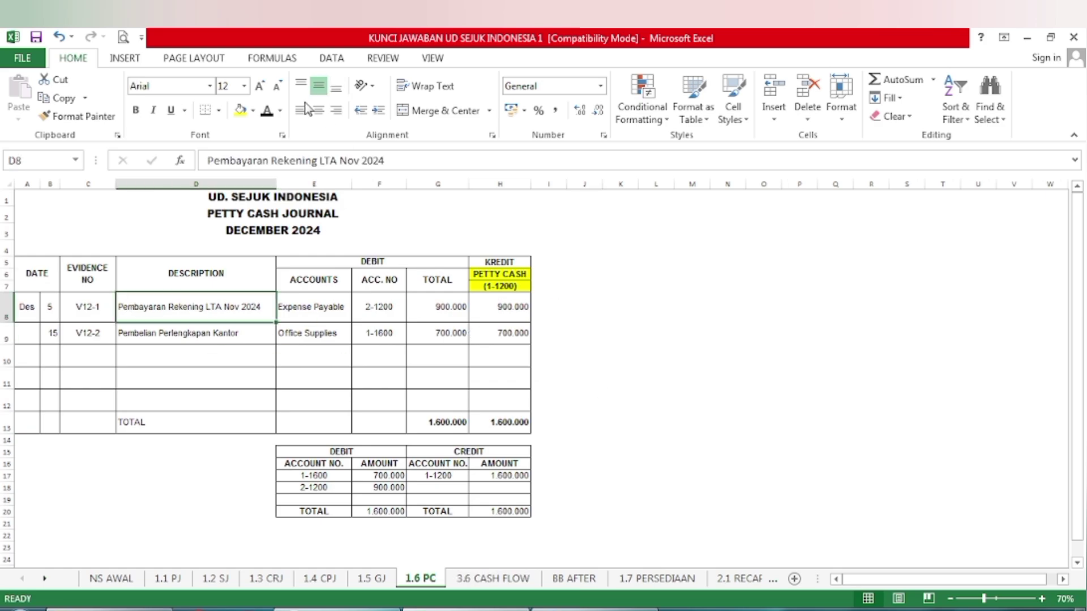
{"action": "left_click", "coordinate": [241, 110]}
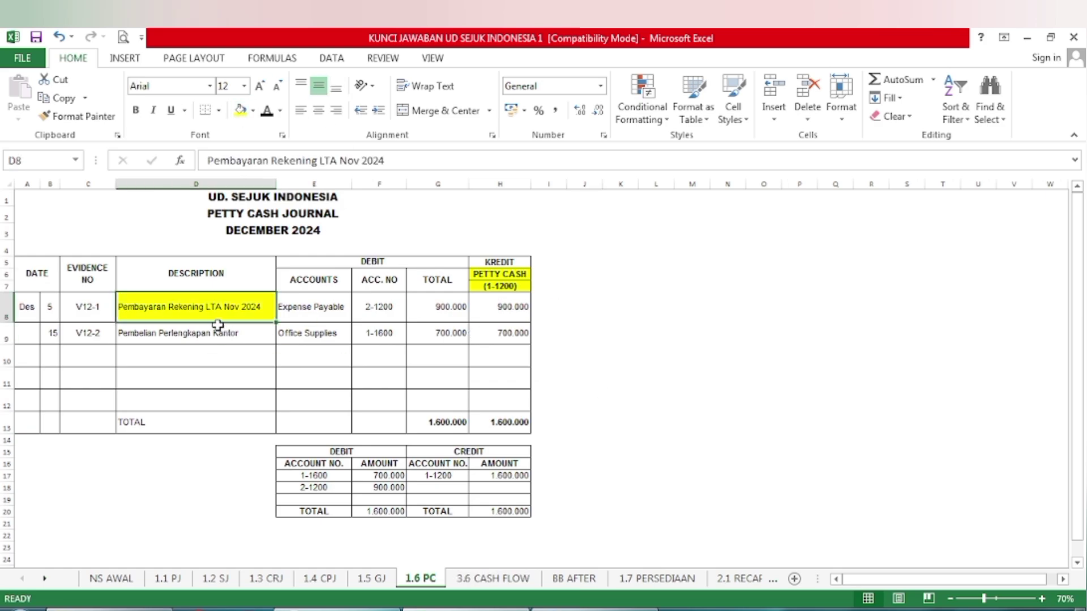
{"action": "left_click", "coordinate": [507, 314]}
{"action": "left_click", "coordinate": [241, 111]}
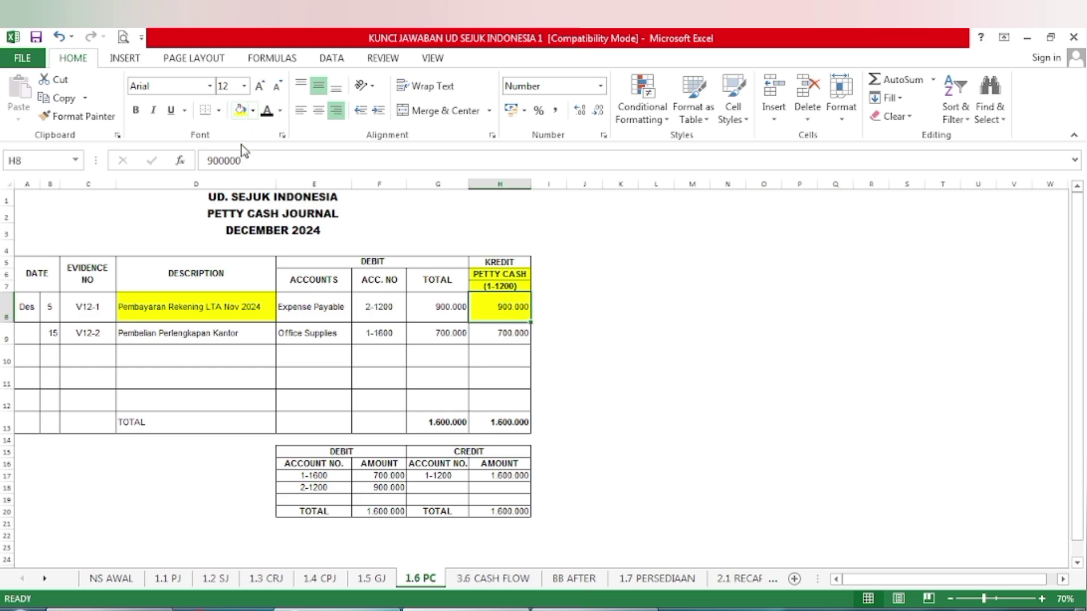
{"action": "left_click", "coordinate": [163, 337]}
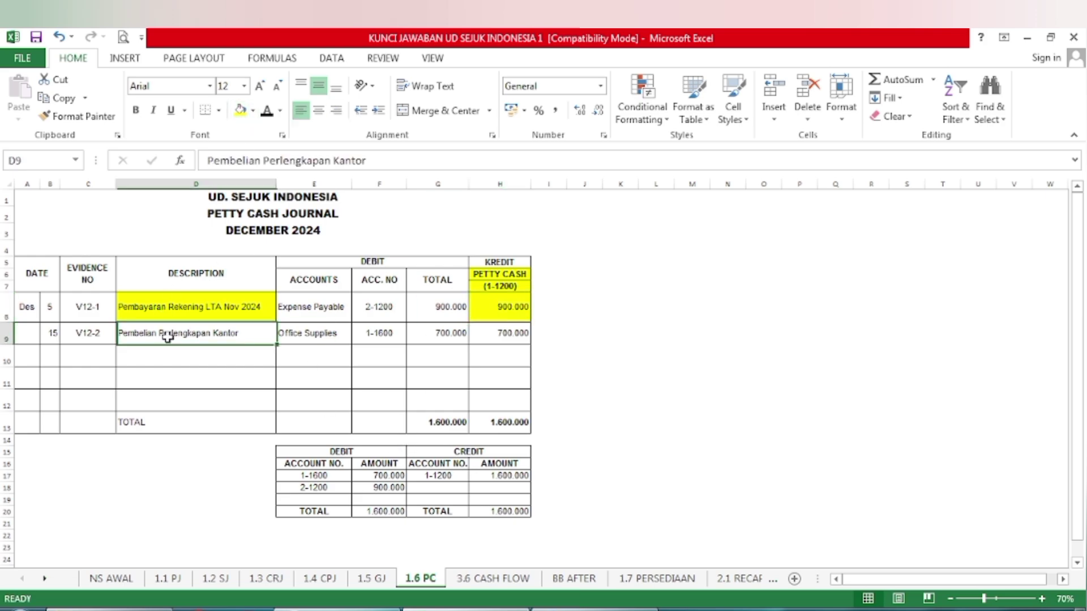
{"action": "left_click", "coordinate": [241, 111]}
{"action": "left_click", "coordinate": [513, 332]}
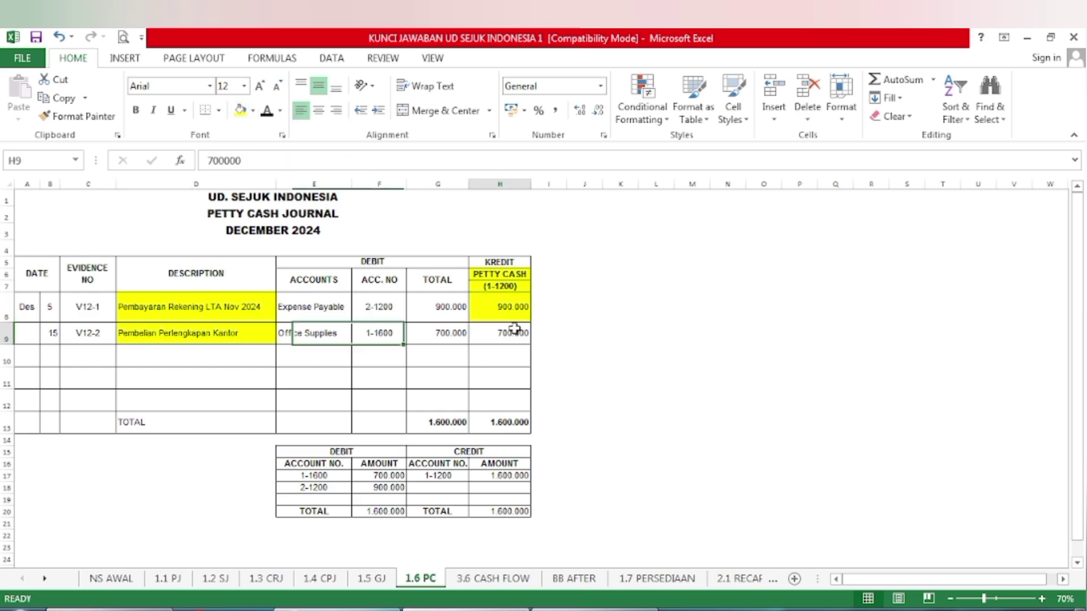
{"action": "left_click", "coordinate": [241, 110]}
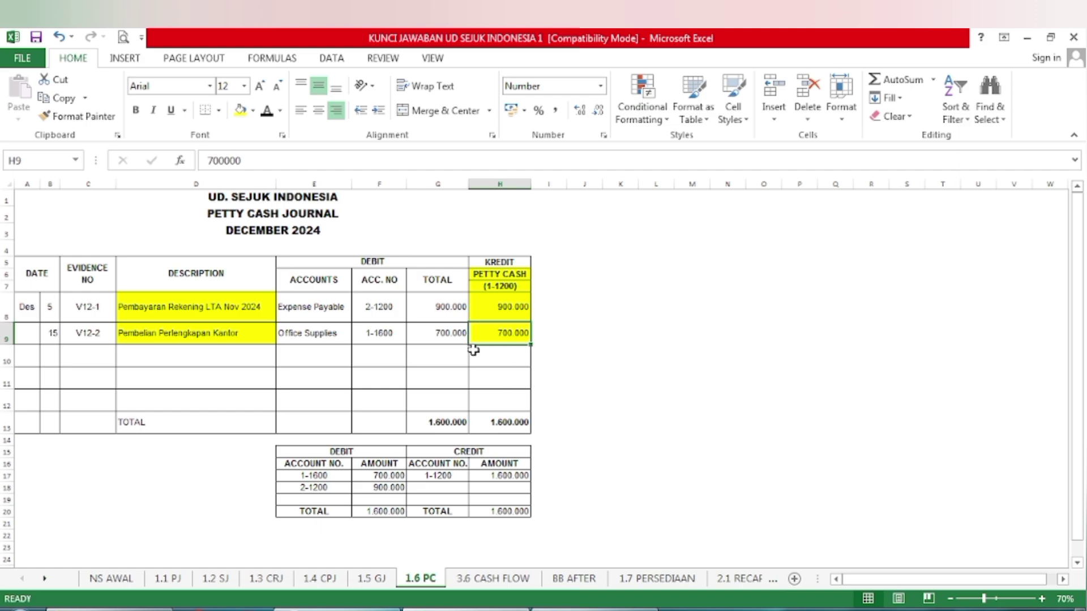
On the 3.6 CASH FLOW sheet, set the font colour of the amounts in N12 and N13 and the net operating cash total in O14 to black.
{"action": "left_click", "coordinate": [493, 578]}
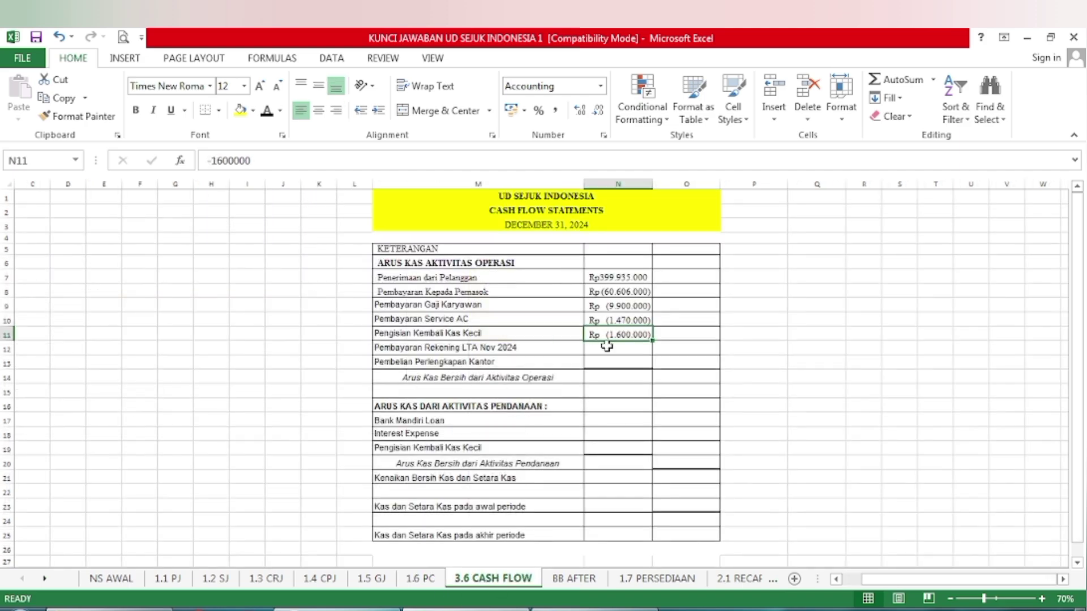
{"action": "left_click", "coordinate": [608, 346]}
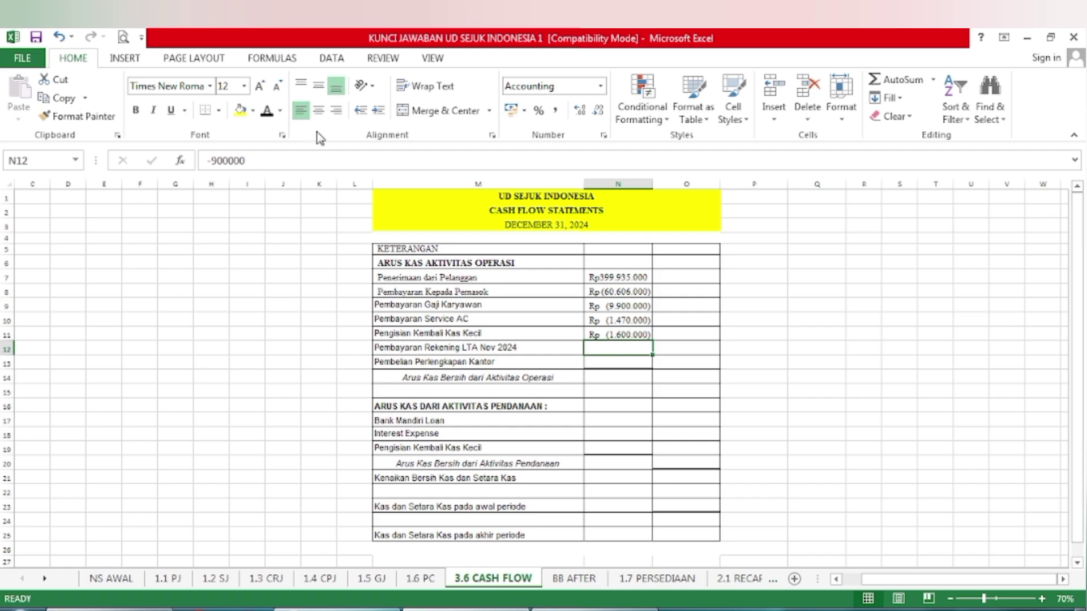
{"action": "left_click", "coordinate": [267, 116]}
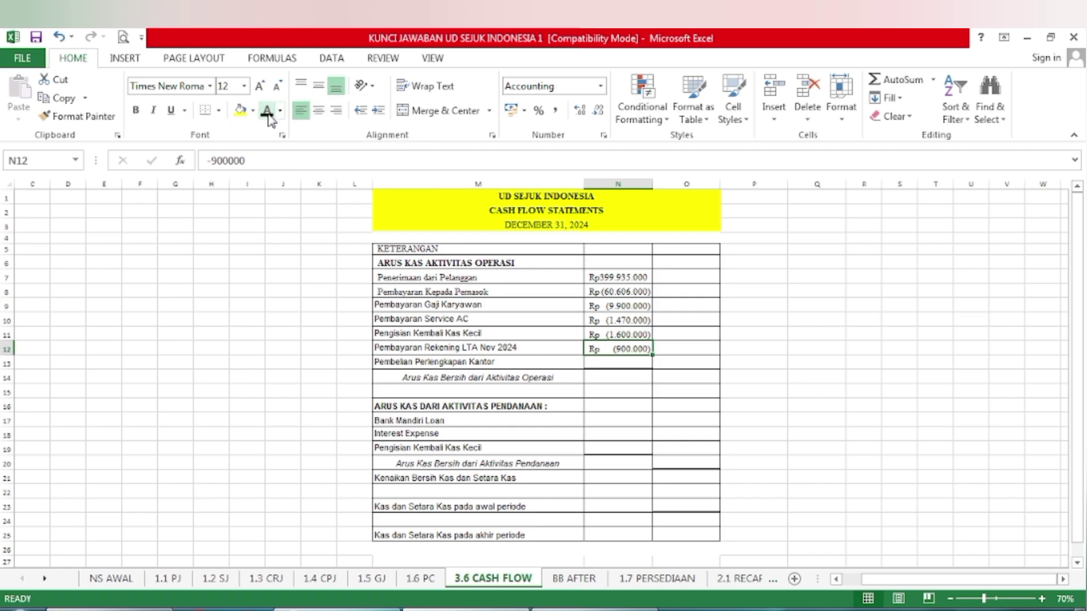
{"action": "left_click", "coordinate": [616, 361]}
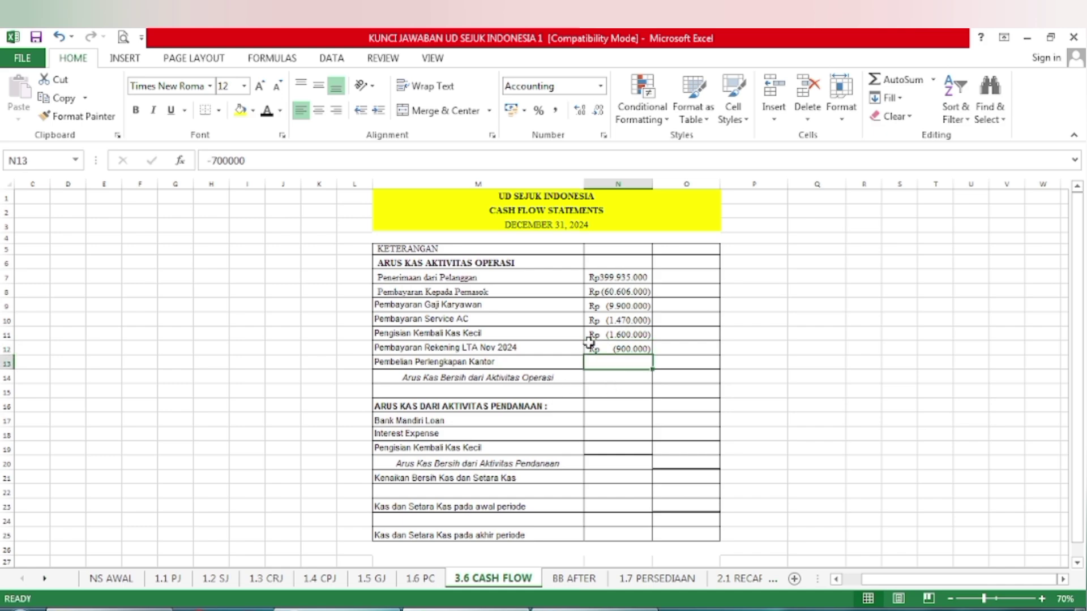
{"action": "left_click", "coordinate": [265, 112]}
{"action": "left_click", "coordinate": [665, 379]}
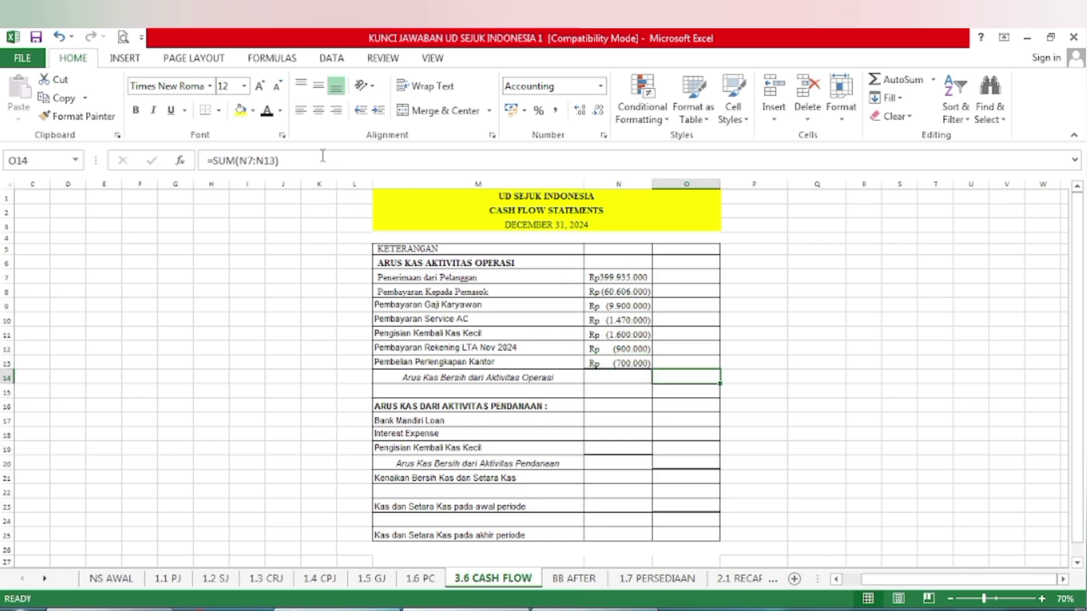
{"action": "left_click", "coordinate": [271, 112]}
Fill the Bank Mandiri Loan, Interest Expense and Pengisian Kembali Kas Kecil labels in M17, M18 and M19 with yellow.
{"action": "left_click", "coordinate": [399, 422]}
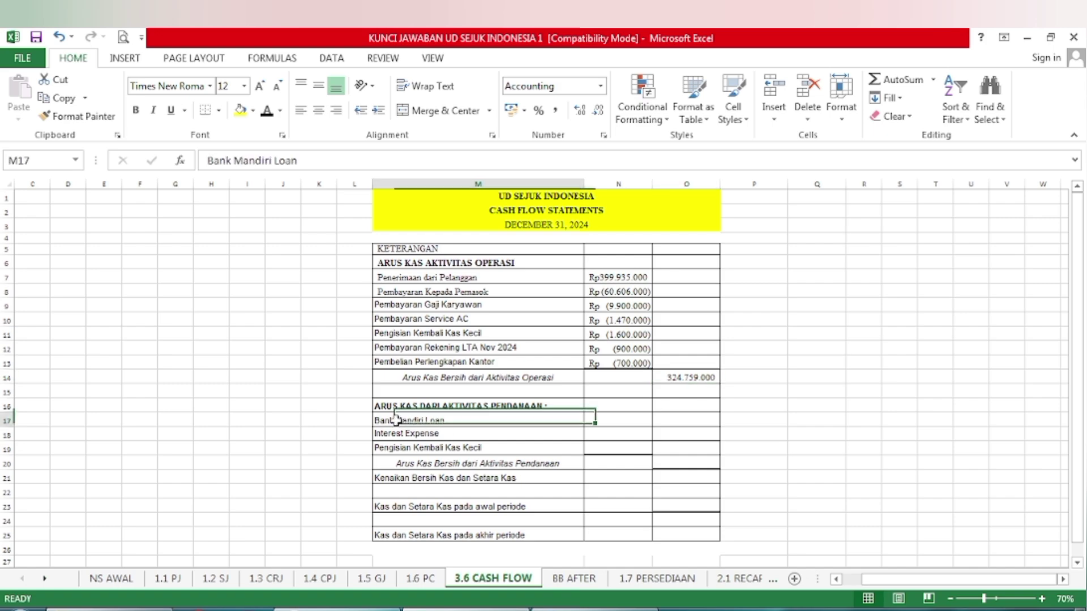
{"action": "left_click", "coordinate": [240, 110]}
{"action": "left_click", "coordinate": [427, 439]}
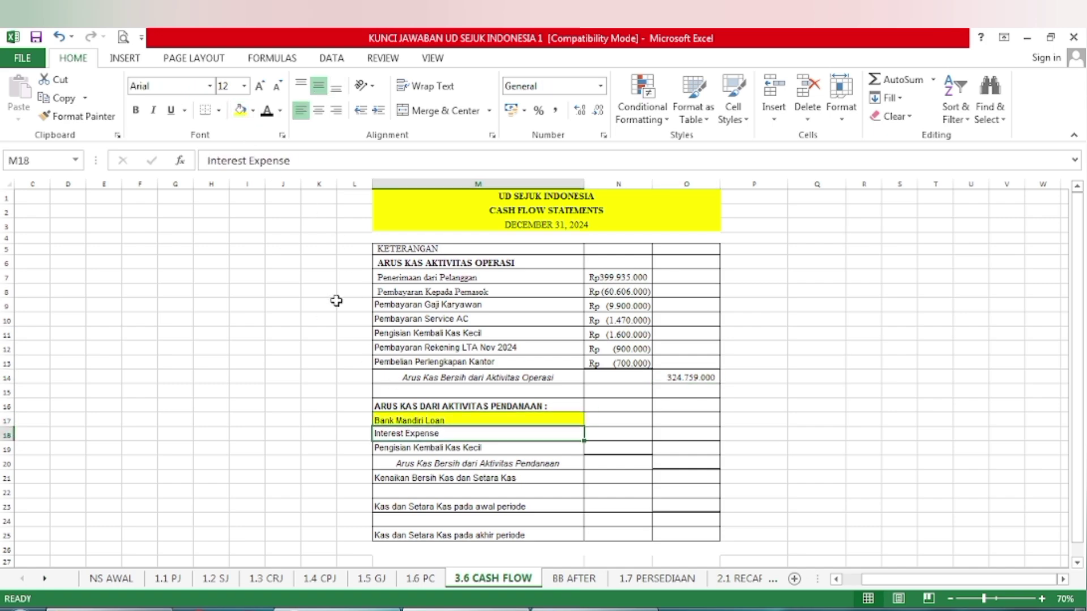
{"action": "left_click", "coordinate": [240, 111]}
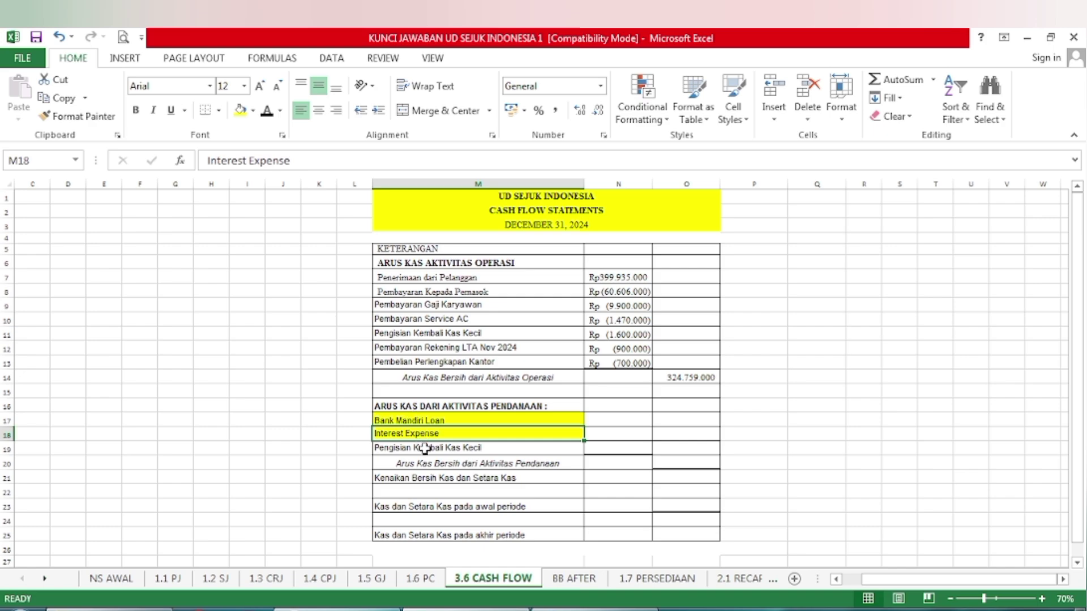
{"action": "left_click", "coordinate": [425, 449]}
{"action": "left_click", "coordinate": [240, 110]}
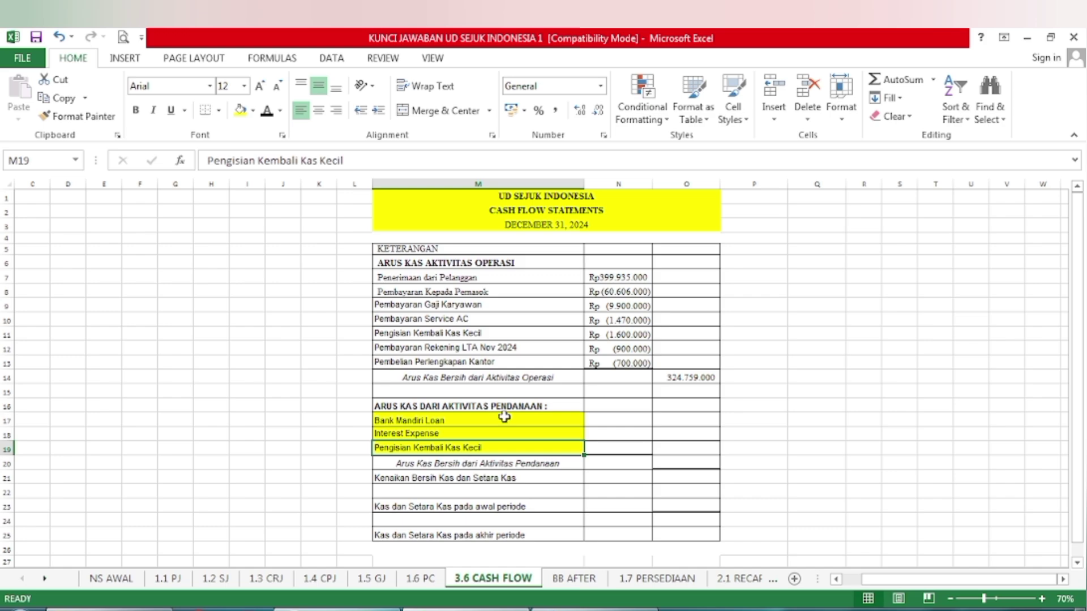
On the 1.4 CPJ sheet, fill the Bank Mandiri Loan and Interest expense debit totals (J11:J12) with yellow.
{"action": "left_click", "coordinate": [338, 583]}
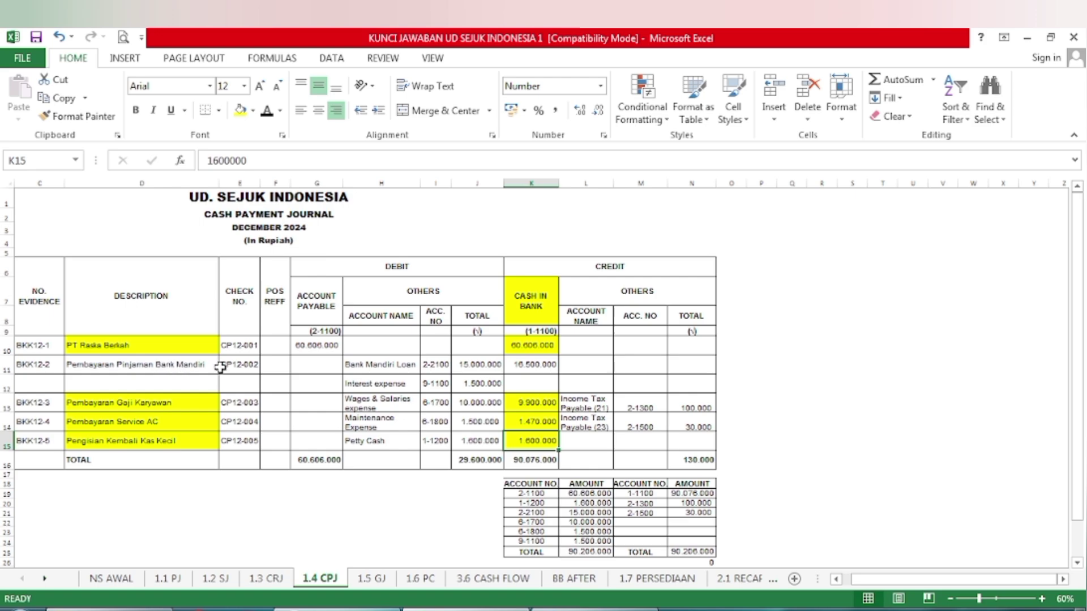
{"action": "left_click_drag", "start_coordinate": [478, 364], "coordinate": [482, 384]}
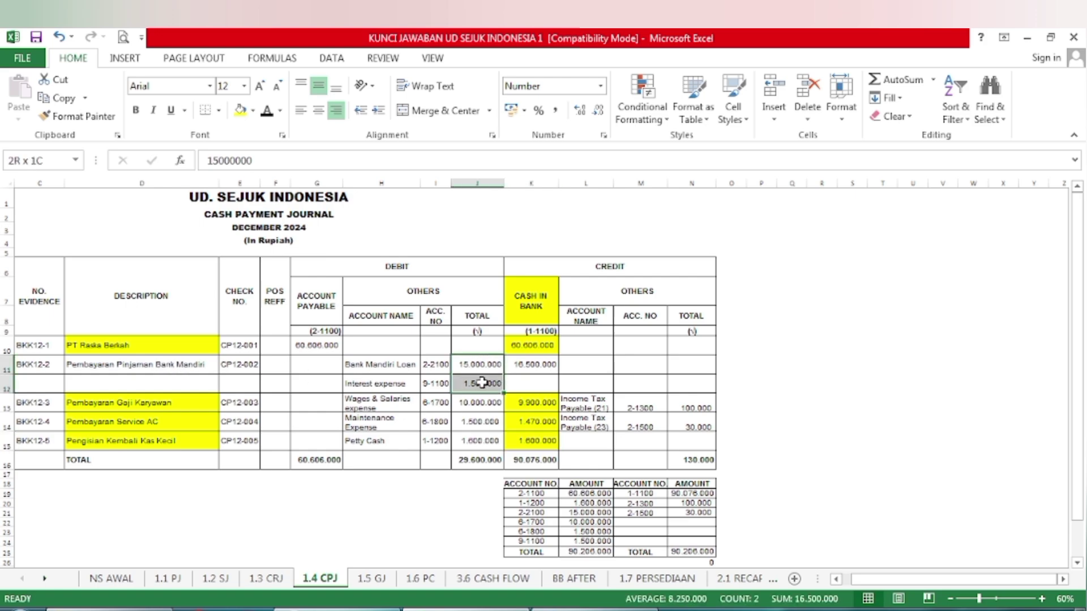
{"action": "left_click", "coordinate": [240, 109]}
{"action": "left_click", "coordinate": [446, 402]}
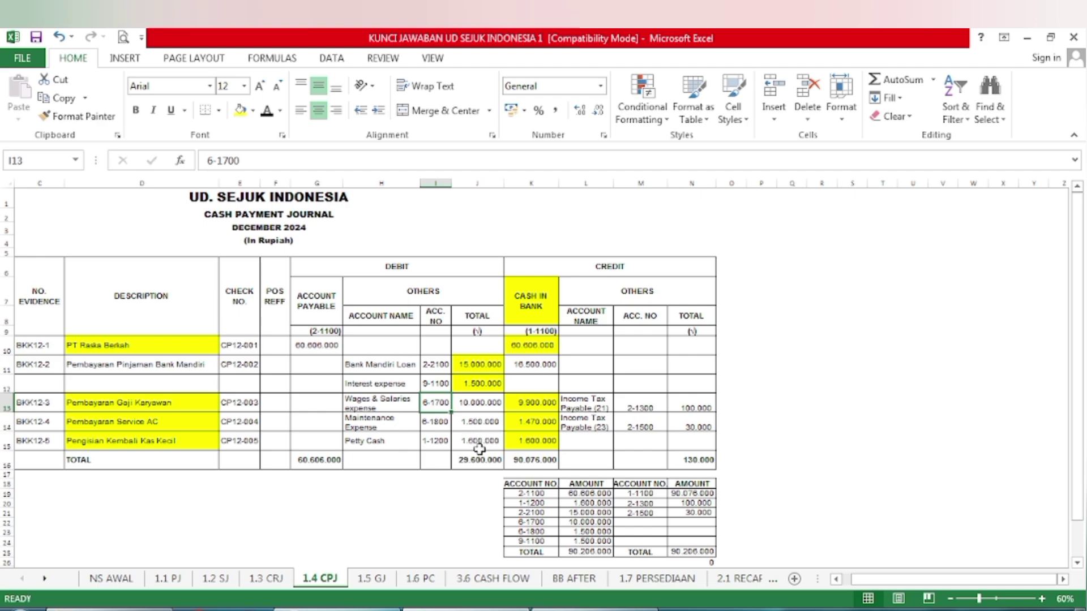
On the 3.6 CASH FLOW sheet, set the font colour of the three financing activity amounts in N17:N19 to black.
{"action": "left_click", "coordinate": [503, 580]}
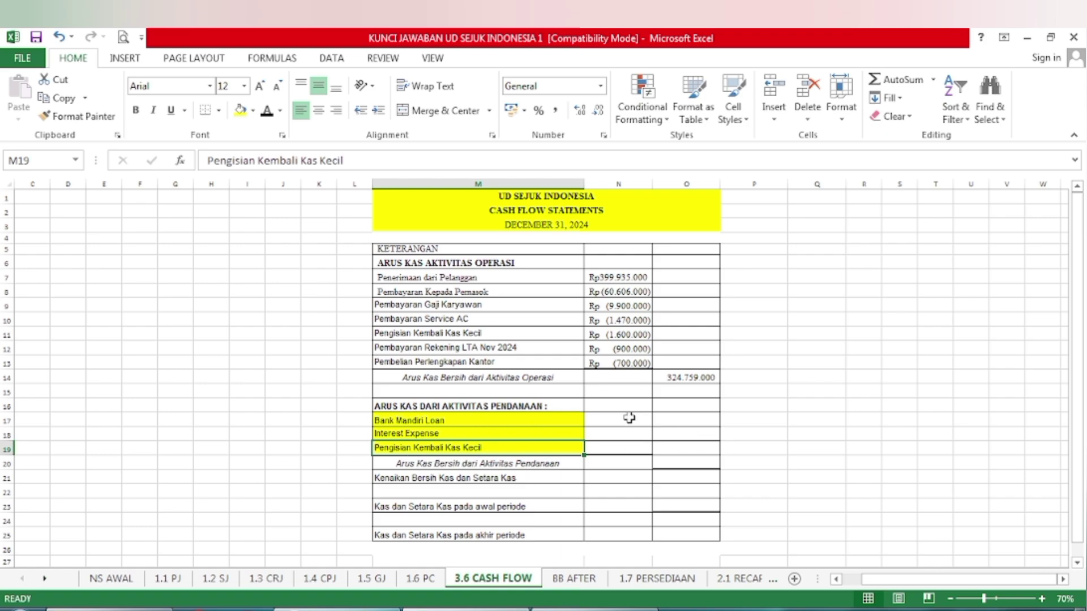
{"action": "left_click_drag", "start_coordinate": [629, 417], "coordinate": [626, 449]}
{"action": "type", "text": "Rp (15.000.000) Rp  (1.500.000) Rp   1.600.000"}
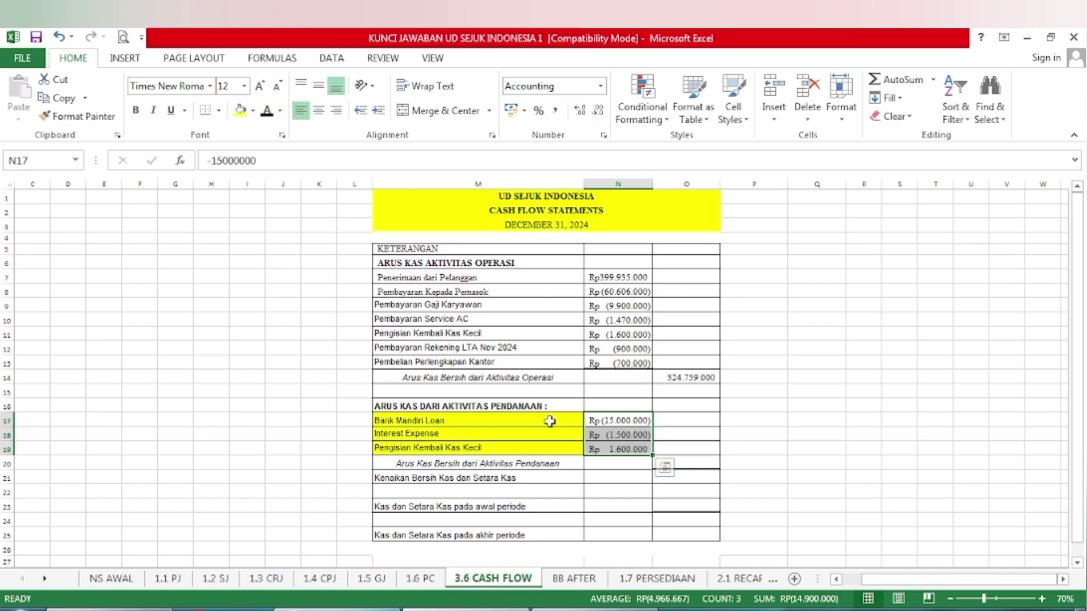
{"action": "key", "text": "Escape"}
{"action": "key", "text": "ctrl+v"}
Set the font colour of the Arus Kas Bersih dari Aktivitas Pendanaan total (O20) and the Kenaikan Bersih Kas dan Setara Kas amount (O21) to black.
{"action": "left_click", "coordinate": [707, 462]}
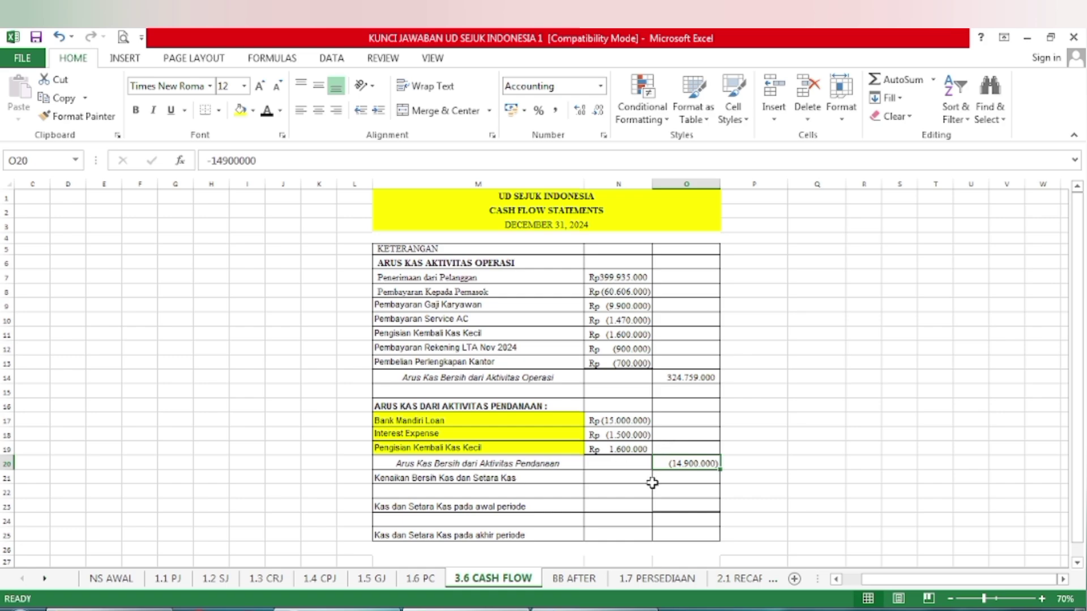
{"action": "left_click", "coordinate": [713, 476]}
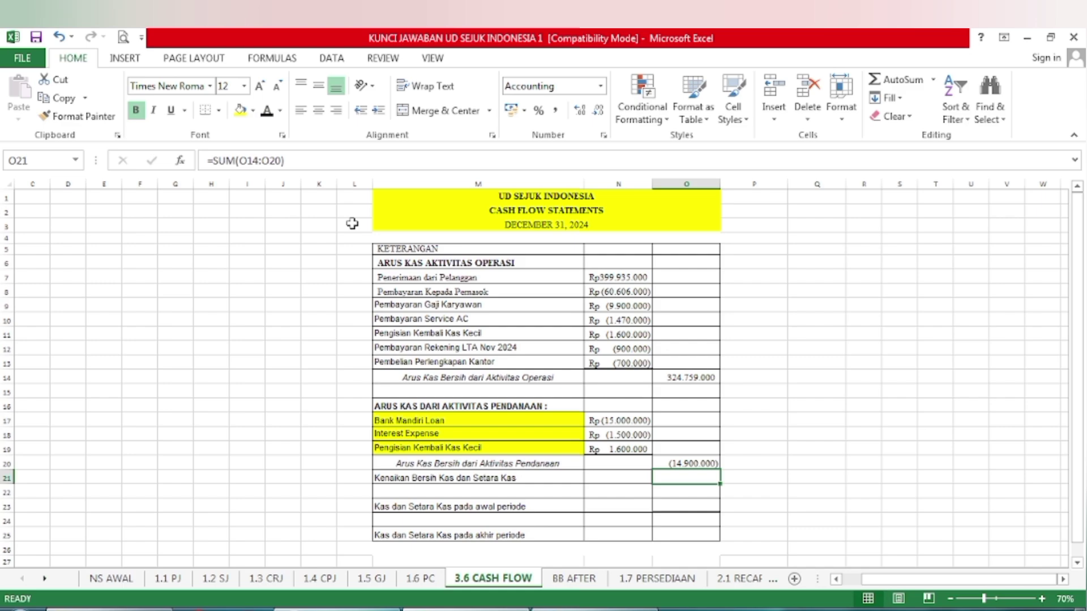
{"action": "left_click", "coordinate": [267, 113]}
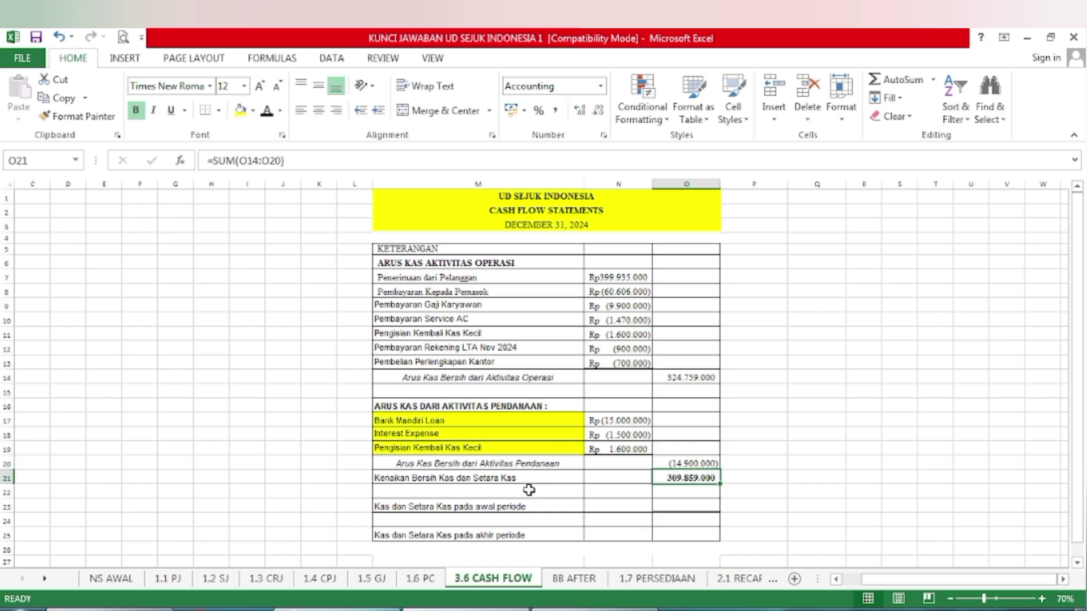
On the BB AFTER sheet, fill the Cash in Bank account name of the first general ledger account (C5) with yellow.
{"action": "left_click", "coordinate": [576, 579]}
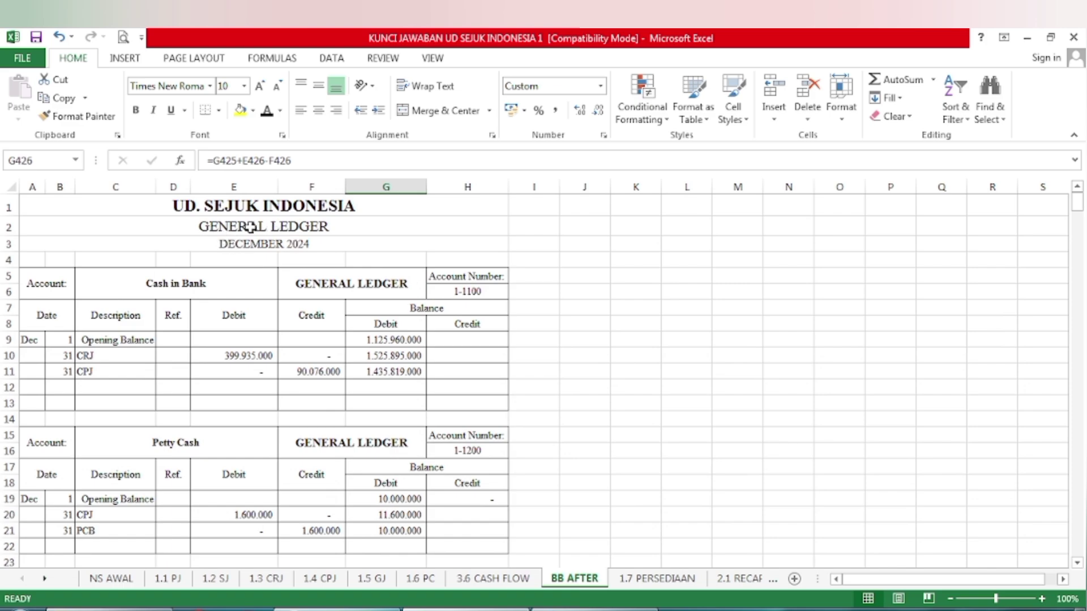
{"action": "left_click", "coordinate": [176, 294]}
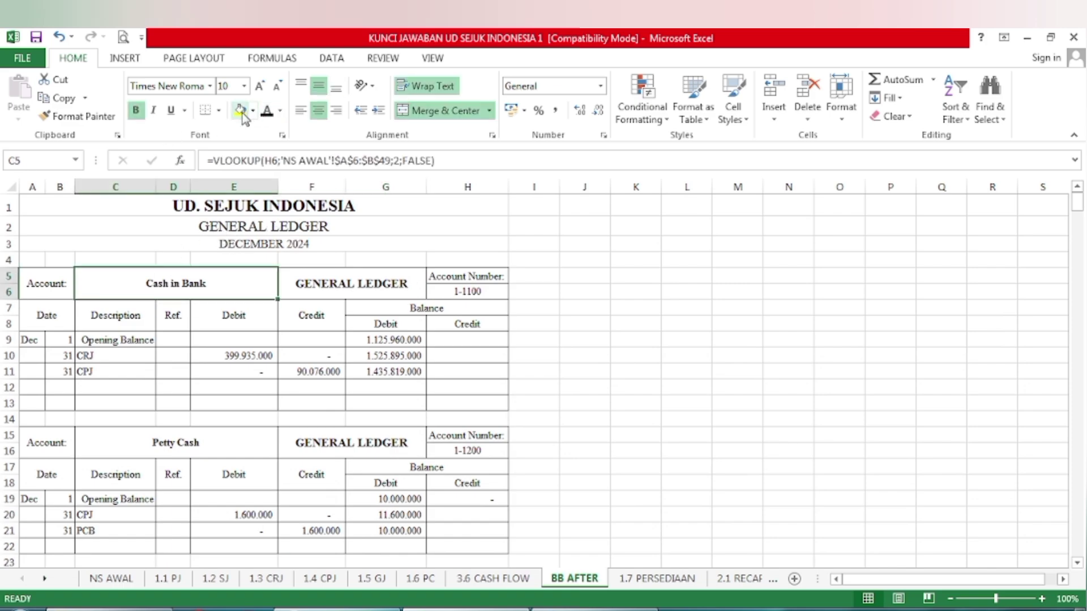
{"action": "left_click", "coordinate": [240, 112]}
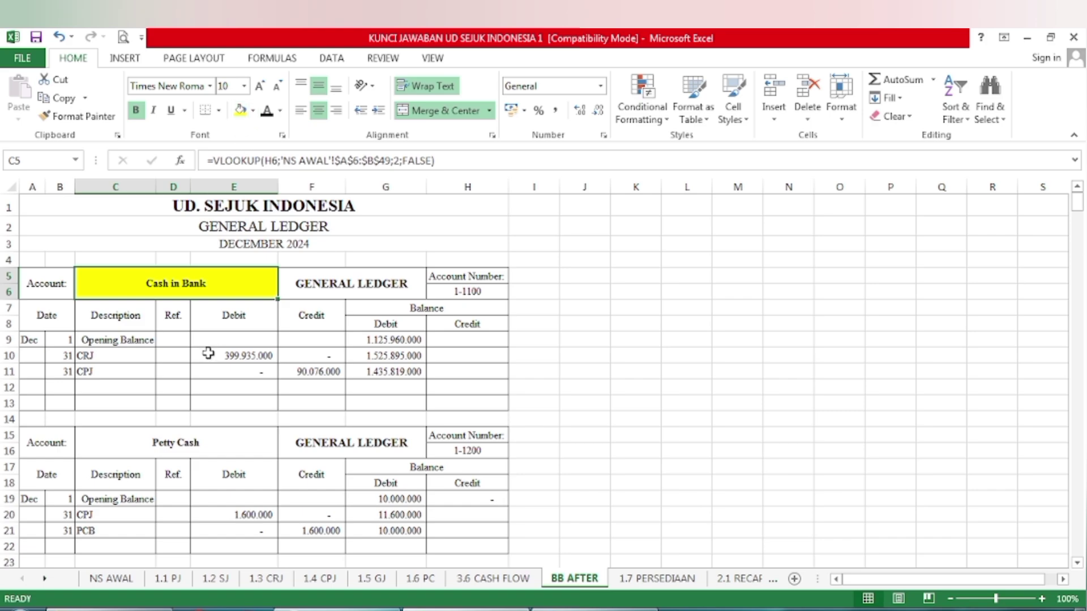
Fill the Petty Cash account name (C15) and the opening debit balances of both cash accounts (G9 and G19) with yellow.
{"action": "left_click", "coordinate": [175, 444]}
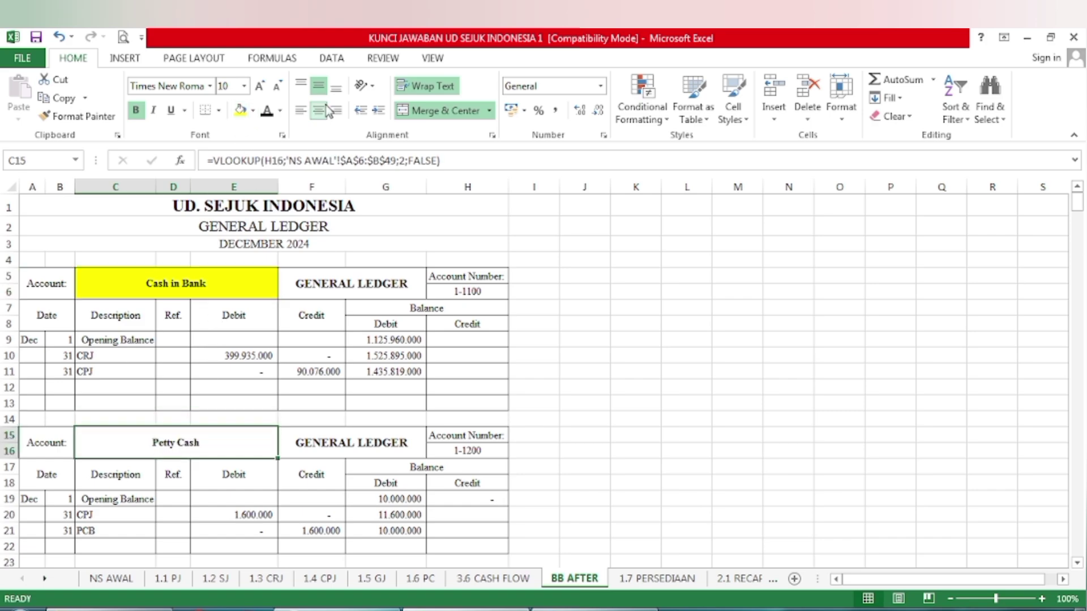
{"action": "left_click", "coordinate": [240, 111]}
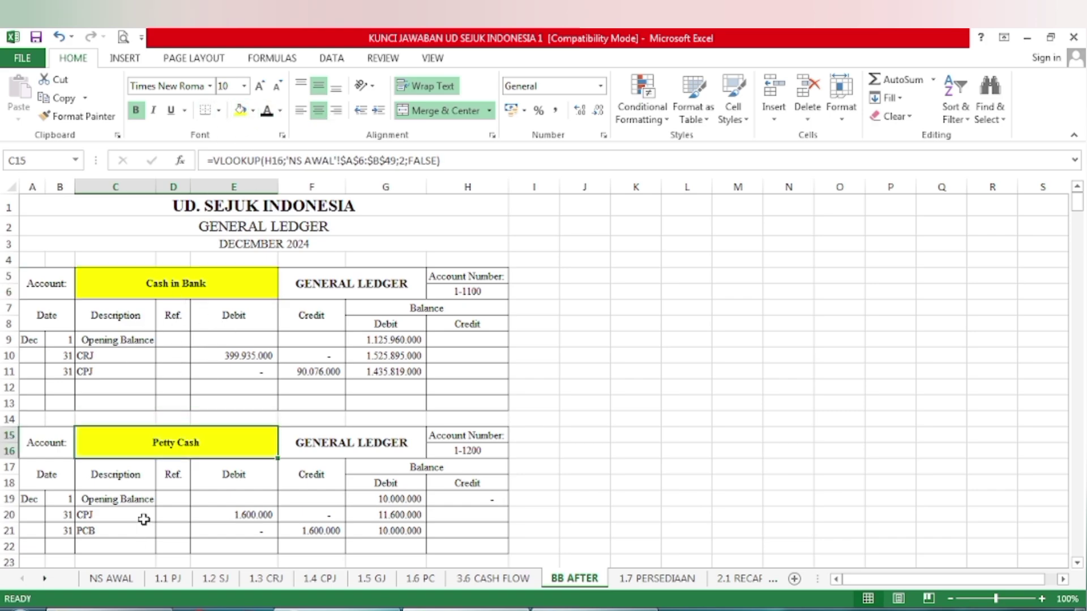
{"action": "left_click", "coordinate": [416, 339]}
{"action": "left_click", "coordinate": [240, 111]}
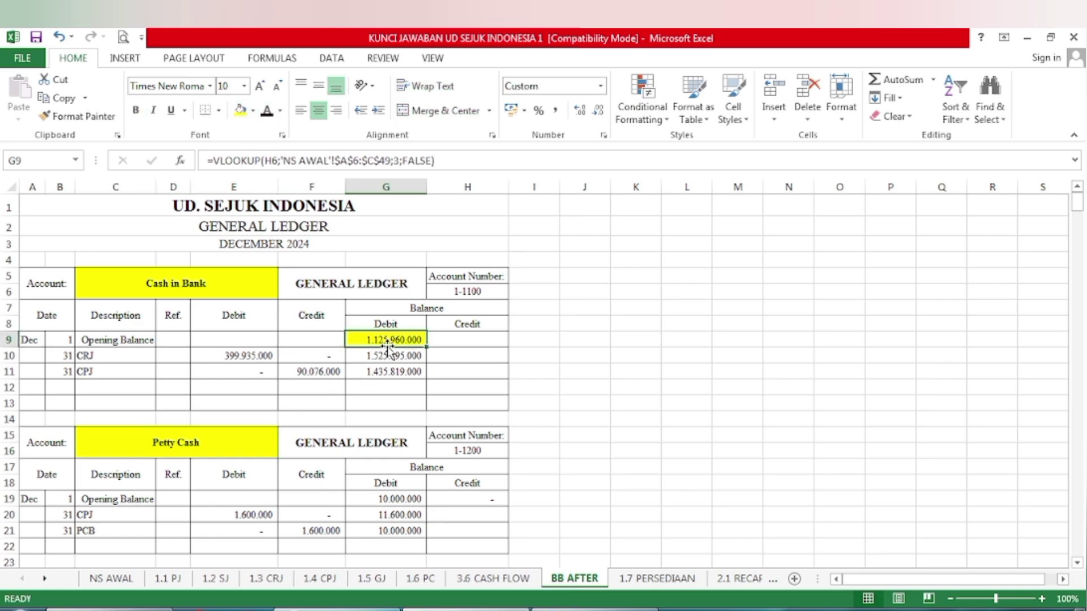
{"action": "left_click", "coordinate": [382, 499]}
{"action": "left_click", "coordinate": [240, 111]}
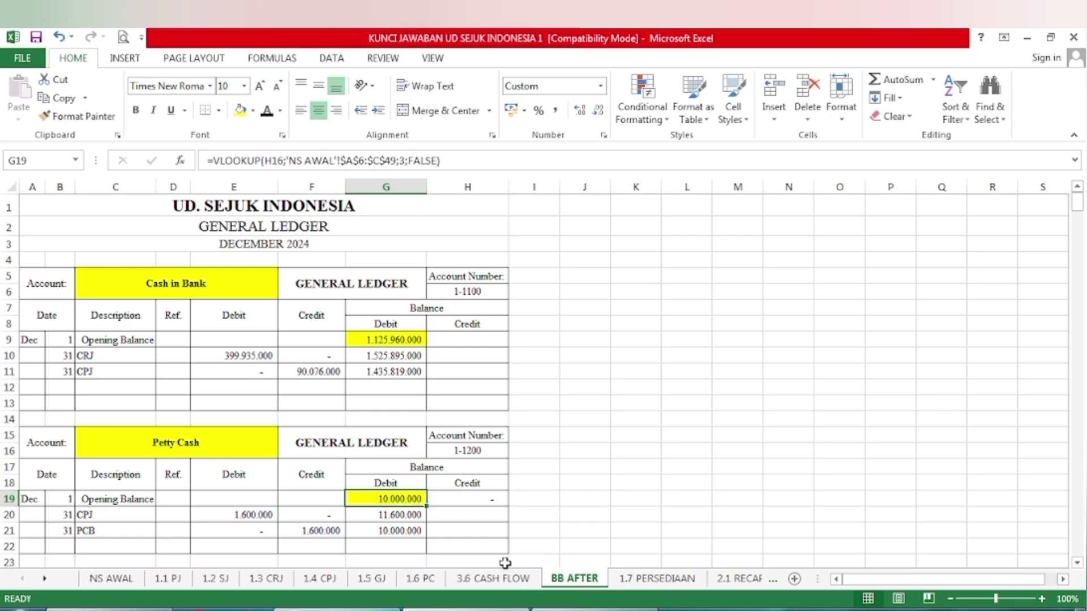
On the 3.6 CASH FLOW sheet, set the font colour of the Kas dan Setara Kas pada awal periode amount (O23) to black.
{"action": "left_click", "coordinate": [507, 581]}
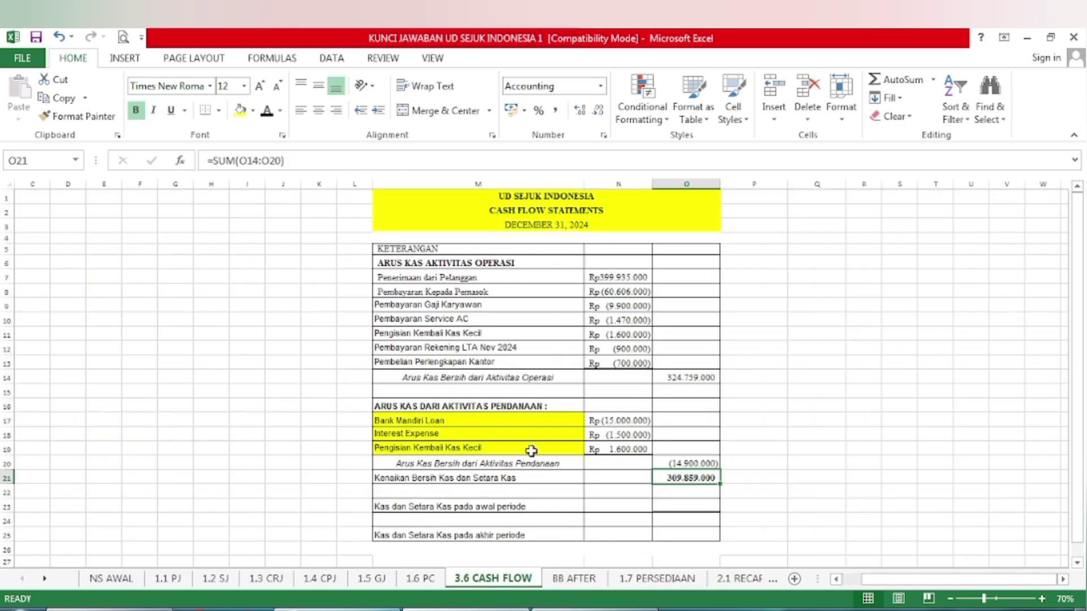
{"action": "left_click", "coordinate": [686, 507]}
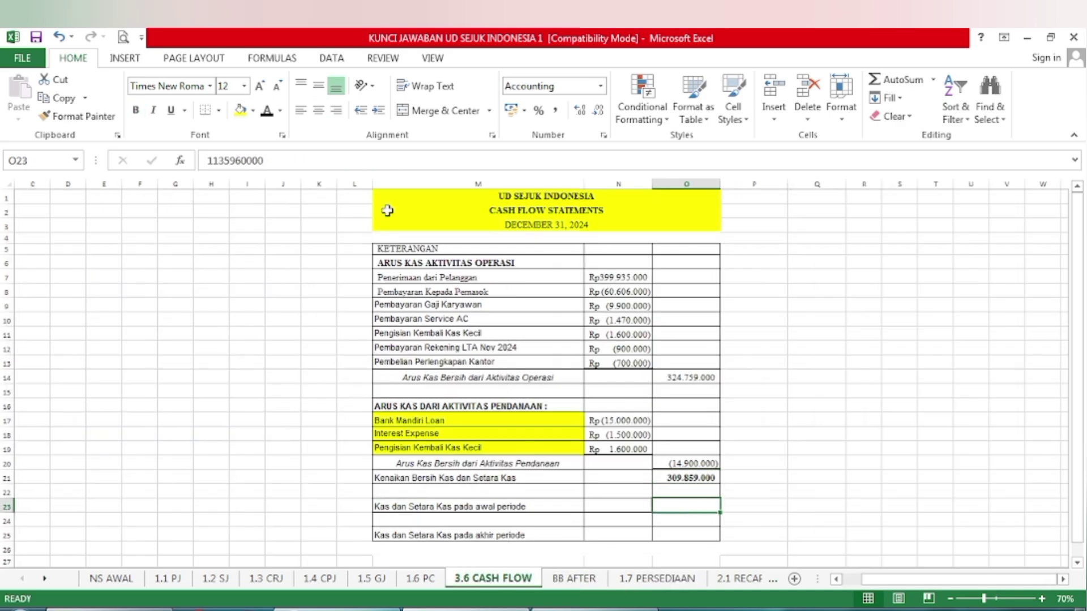
{"action": "left_click", "coordinate": [266, 110]}
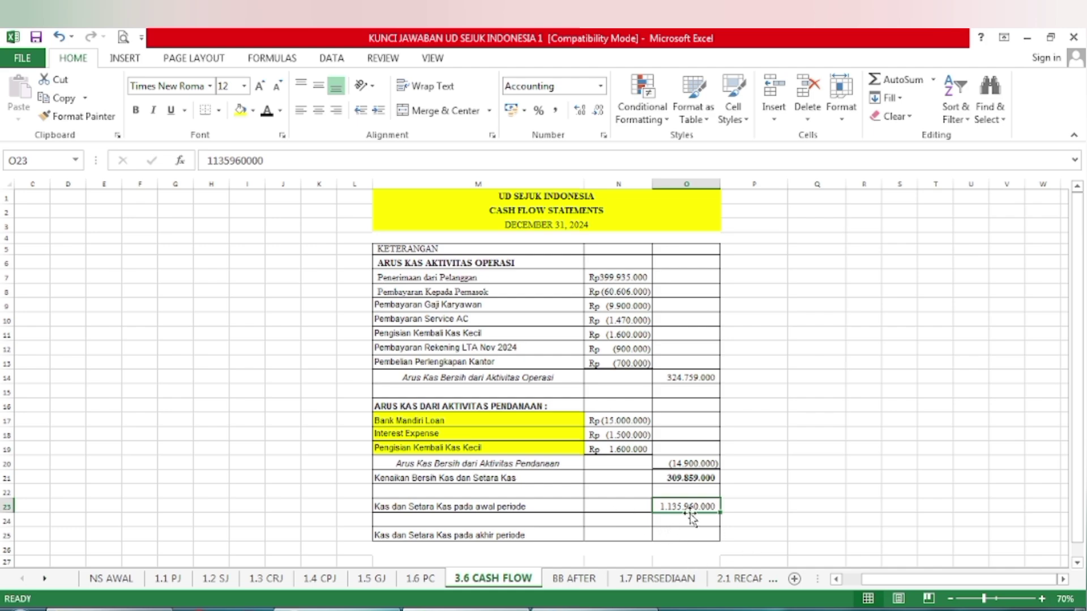
Fill the net increase, opening cash and closing cash amounts (O21, O23, O25) with yellow, showing the O25 amount in black.
{"action": "left_click", "coordinate": [692, 482]}
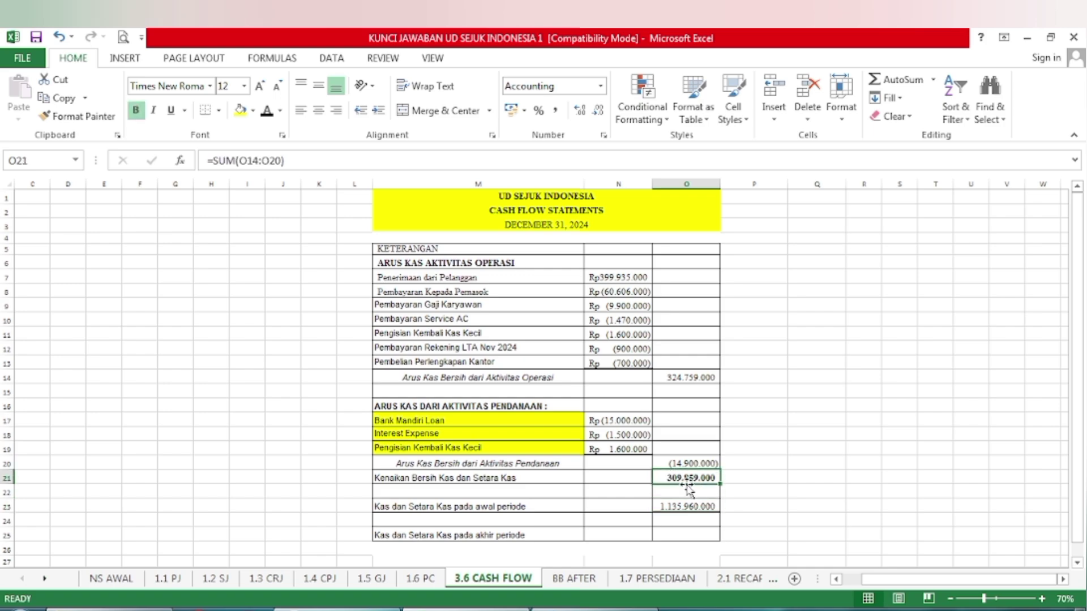
{"action": "left_click", "coordinate": [242, 111]}
{"action": "left_click", "coordinate": [693, 505]}
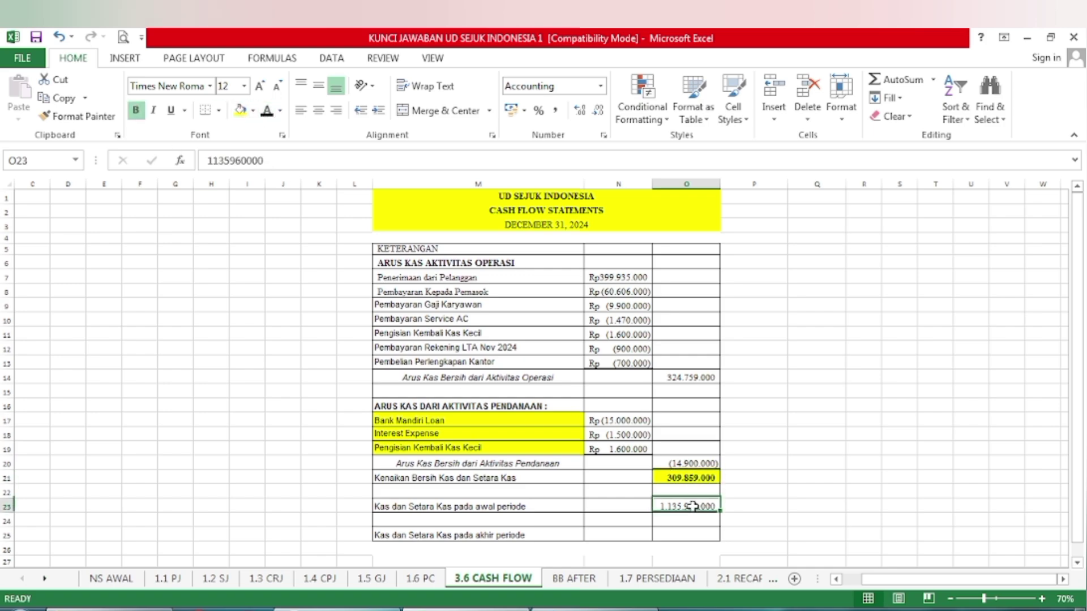
{"action": "left_click", "coordinate": [238, 114]}
{"action": "left_click", "coordinate": [698, 533]}
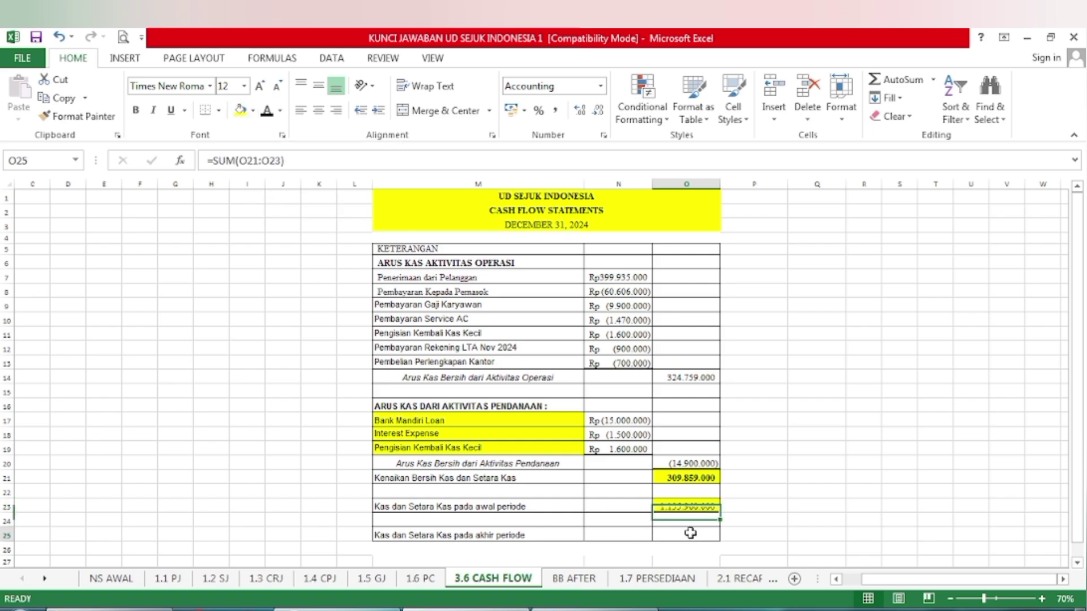
{"action": "left_click", "coordinate": [240, 117]}
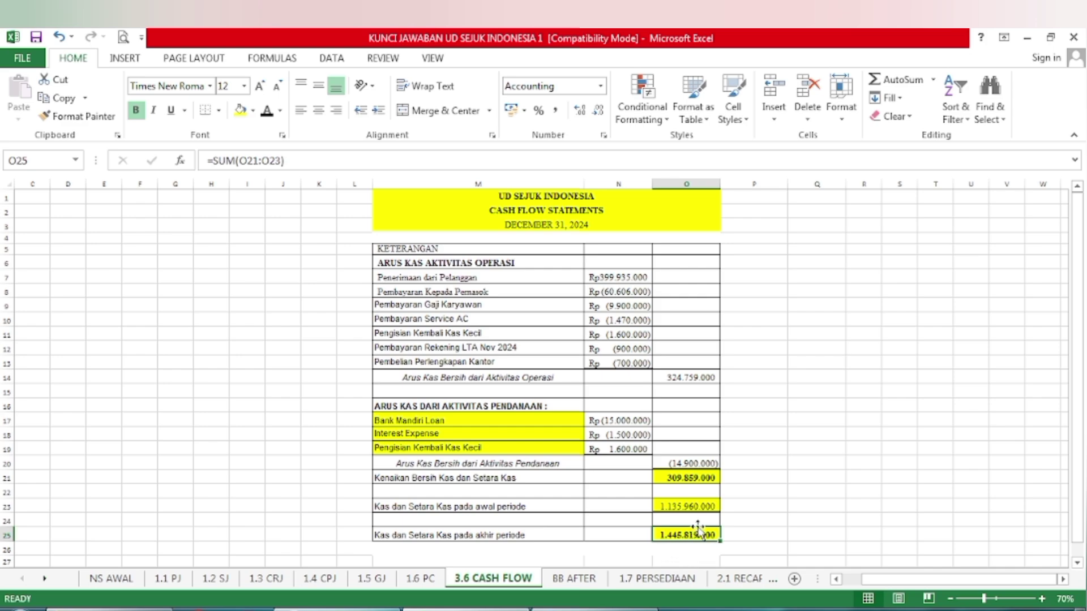
On the BB AFTER sheet, fill the ending debit balances of Cash in Bank (G11) and Petty Cash (G21) with yellow.
{"action": "left_click", "coordinate": [574, 578]}
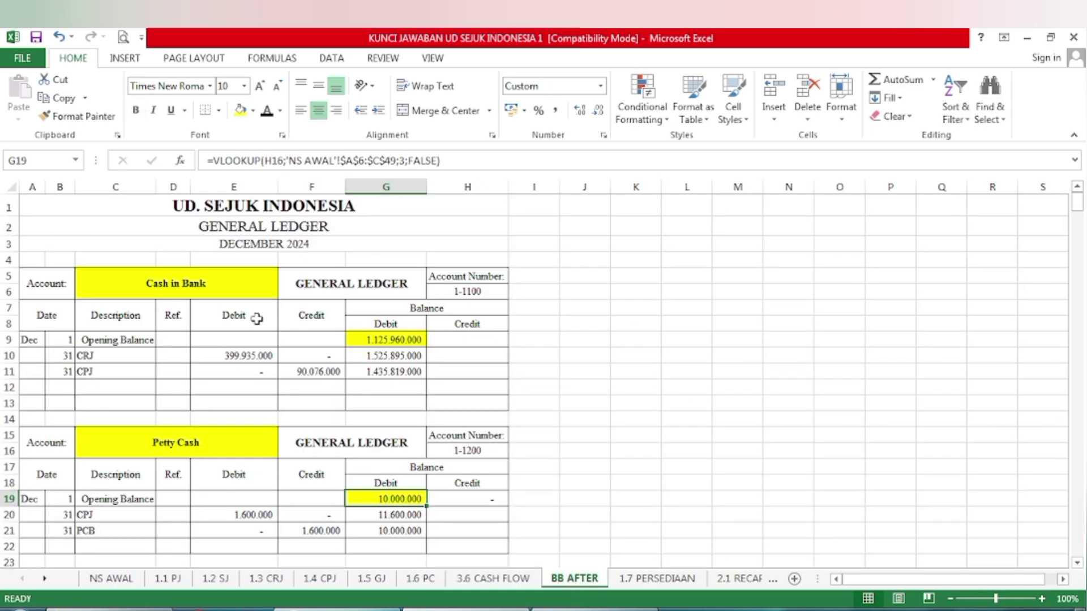
{"action": "left_click", "coordinate": [399, 374]}
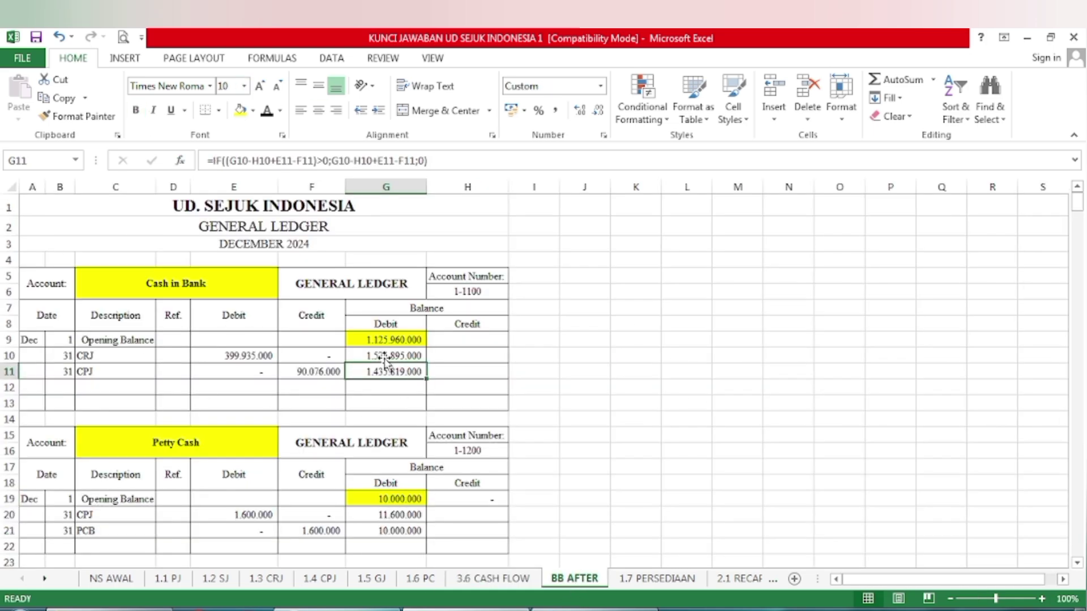
{"action": "left_click", "coordinate": [240, 111]}
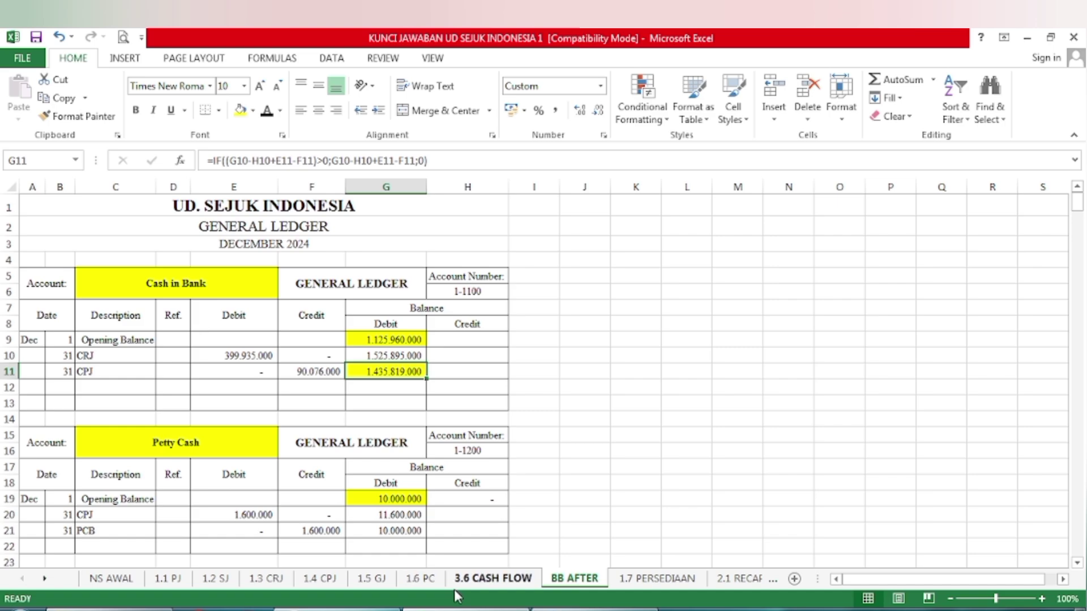
{"action": "left_click", "coordinate": [368, 531]}
{"action": "left_click", "coordinate": [238, 112]}
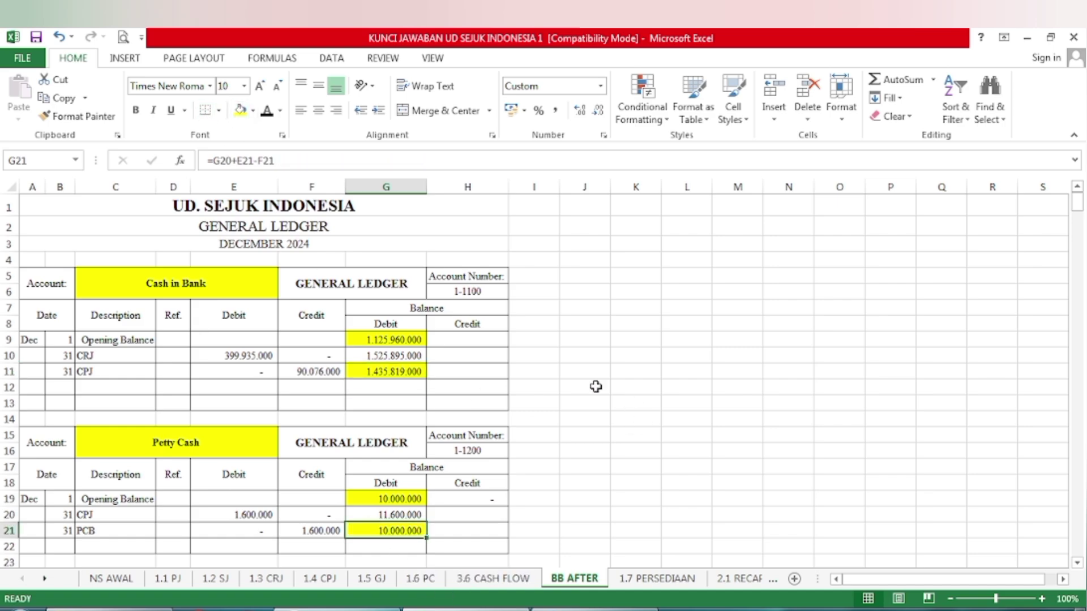
Widen column K and add the two ending cash balances in K11 with the formula =G11+G21.
{"action": "left_click", "coordinate": [625, 372]}
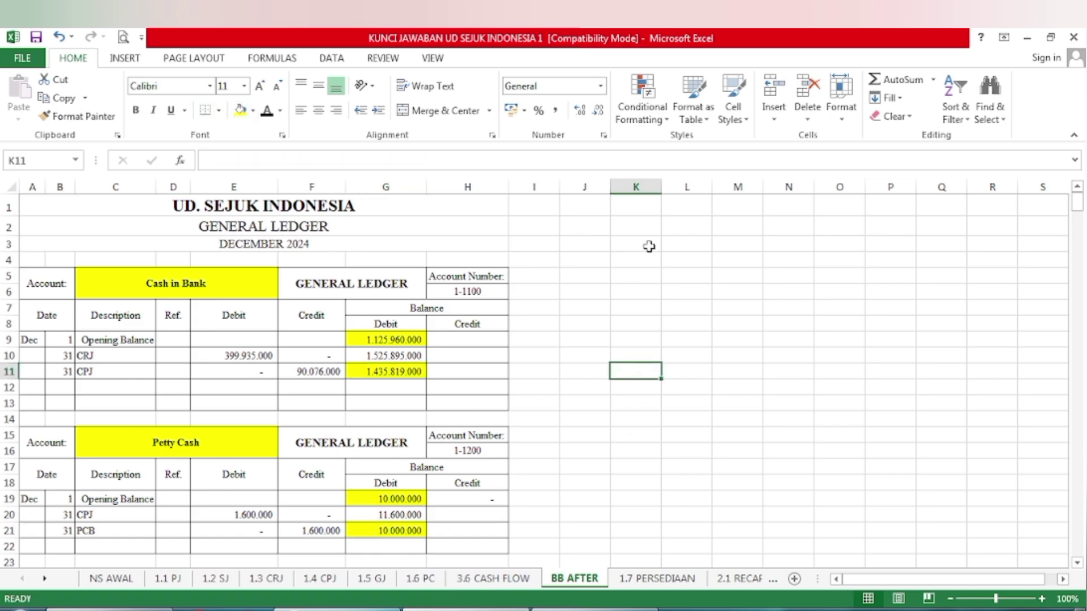
{"action": "left_click_drag", "start_coordinate": [662, 187], "coordinate": [714, 211]}
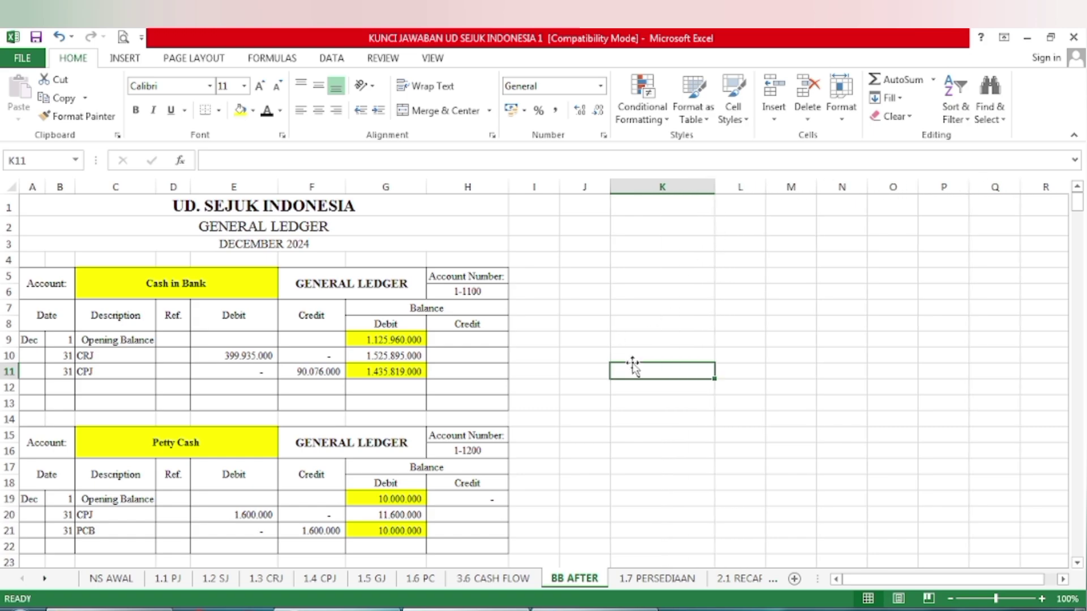
{"action": "type", "text": "="}
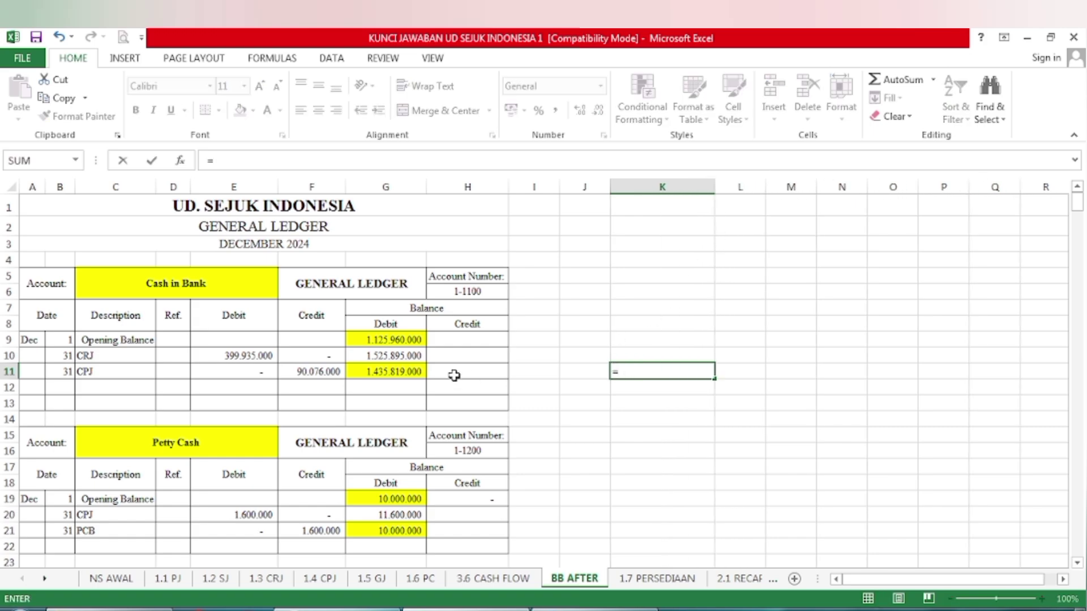
{"action": "left_click", "coordinate": [390, 371]}
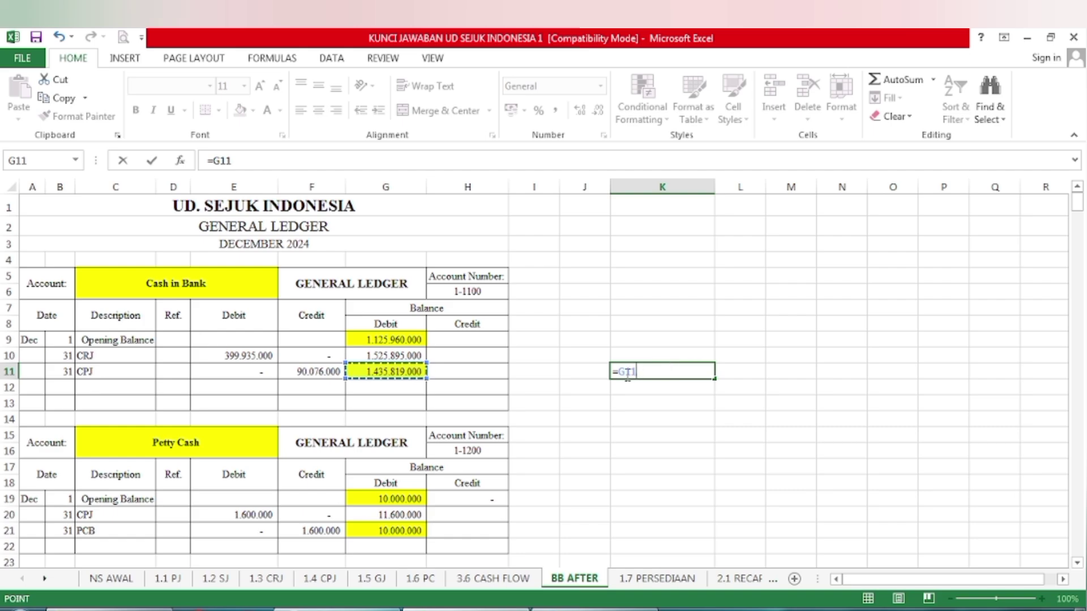
{"action": "type", "text": "+"}
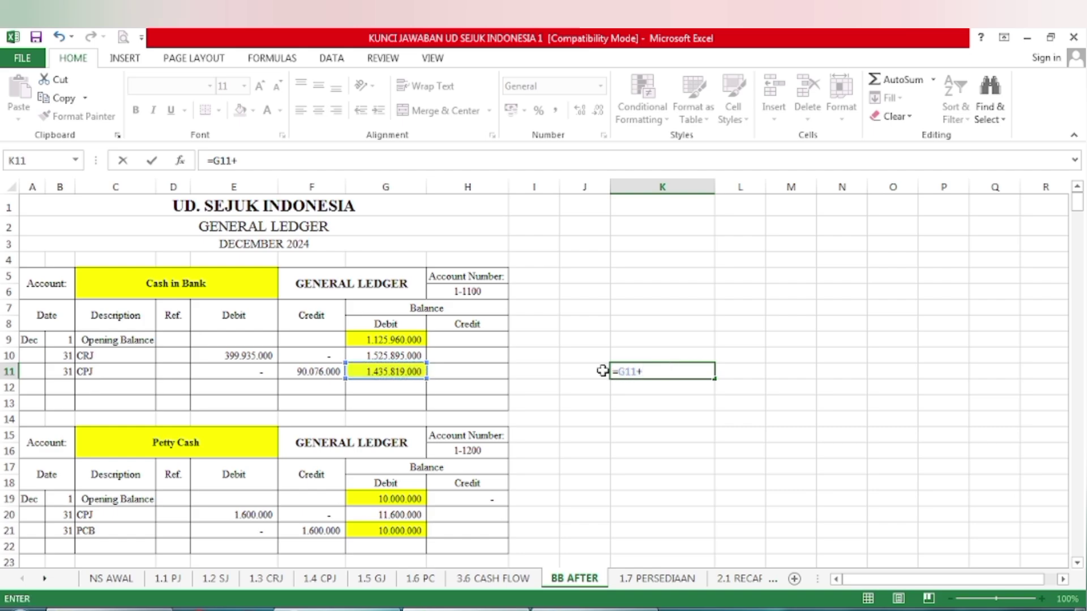
{"action": "left_click", "coordinate": [362, 530]}
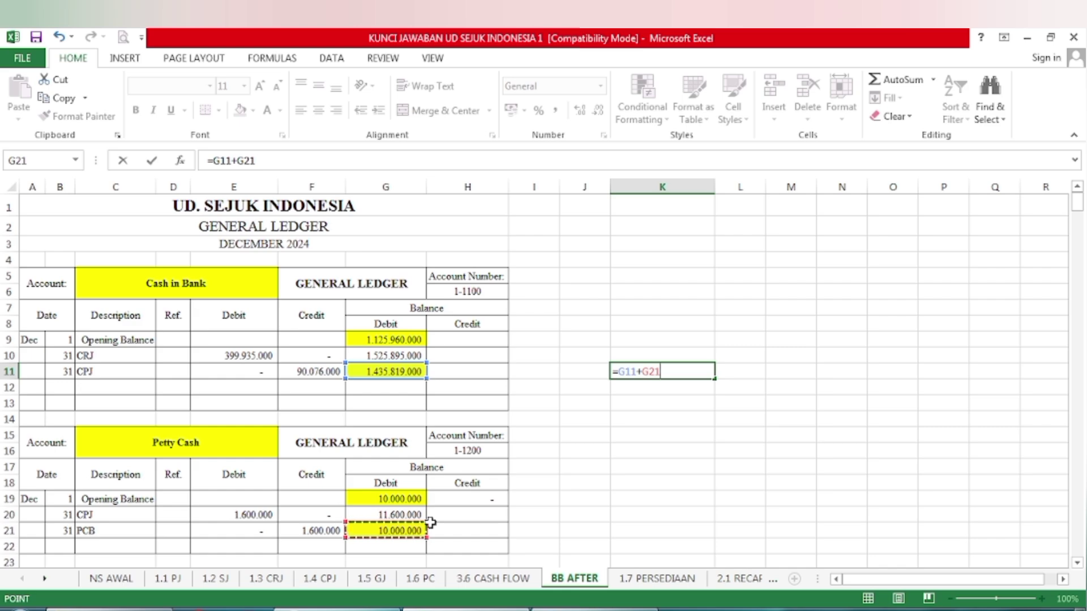
{"action": "key", "text": "Return"}
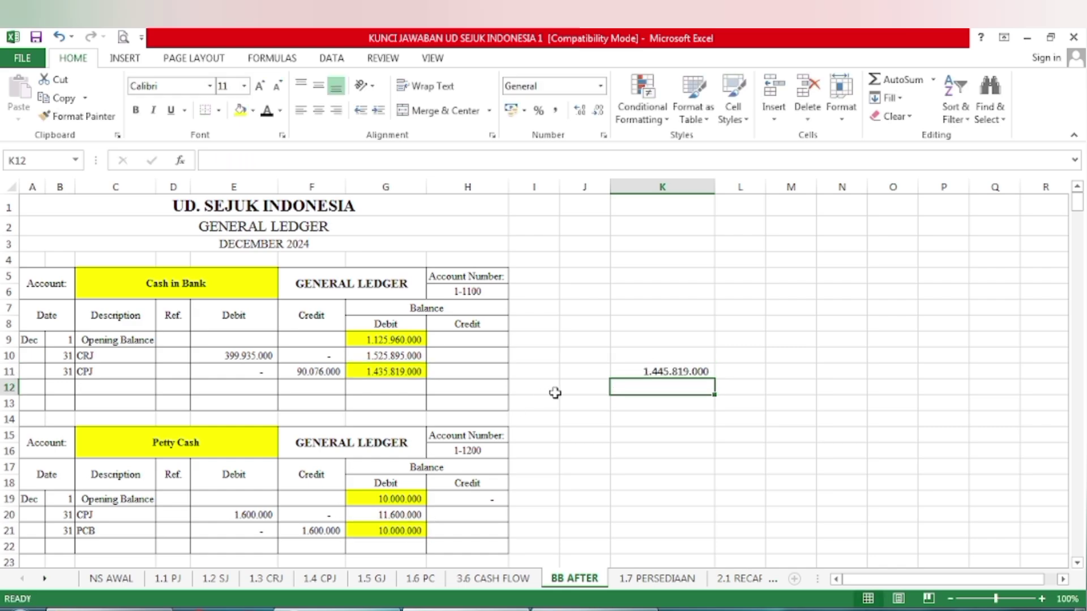
Make the combined cash balance in K11 bold and return to the 3.6 CASH FLOW sheet.
{"action": "left_click", "coordinate": [615, 371]}
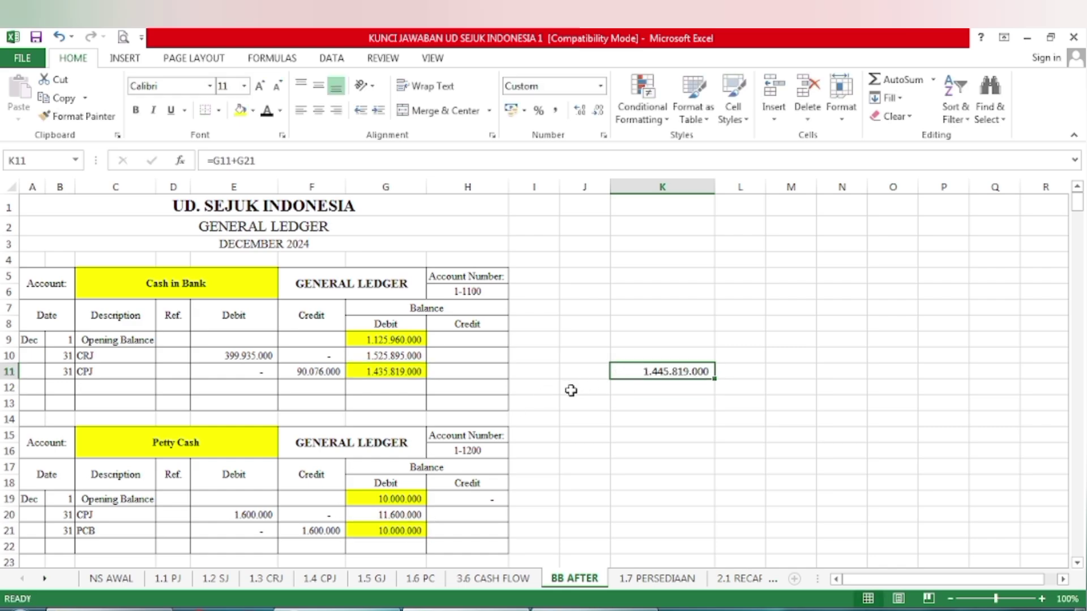
{"action": "key", "text": "ctrl+b"}
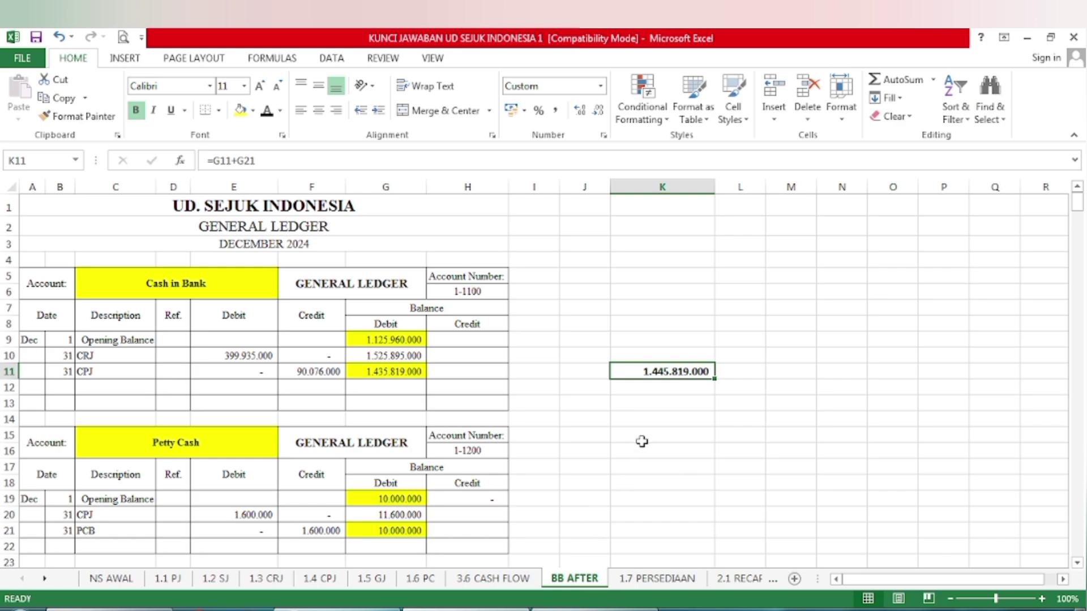
{"action": "left_click", "coordinate": [493, 578]}
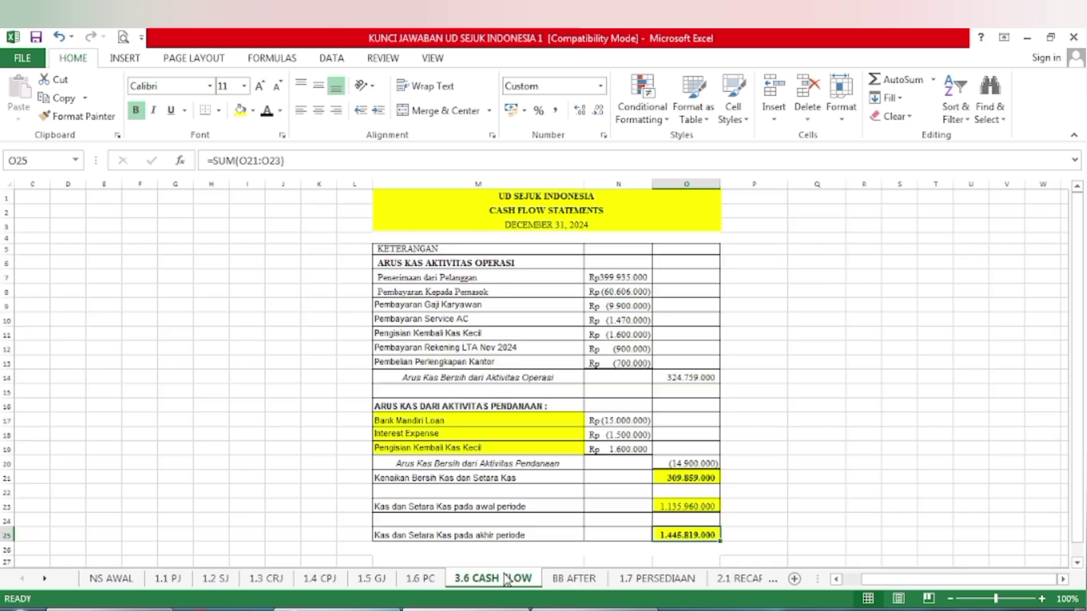